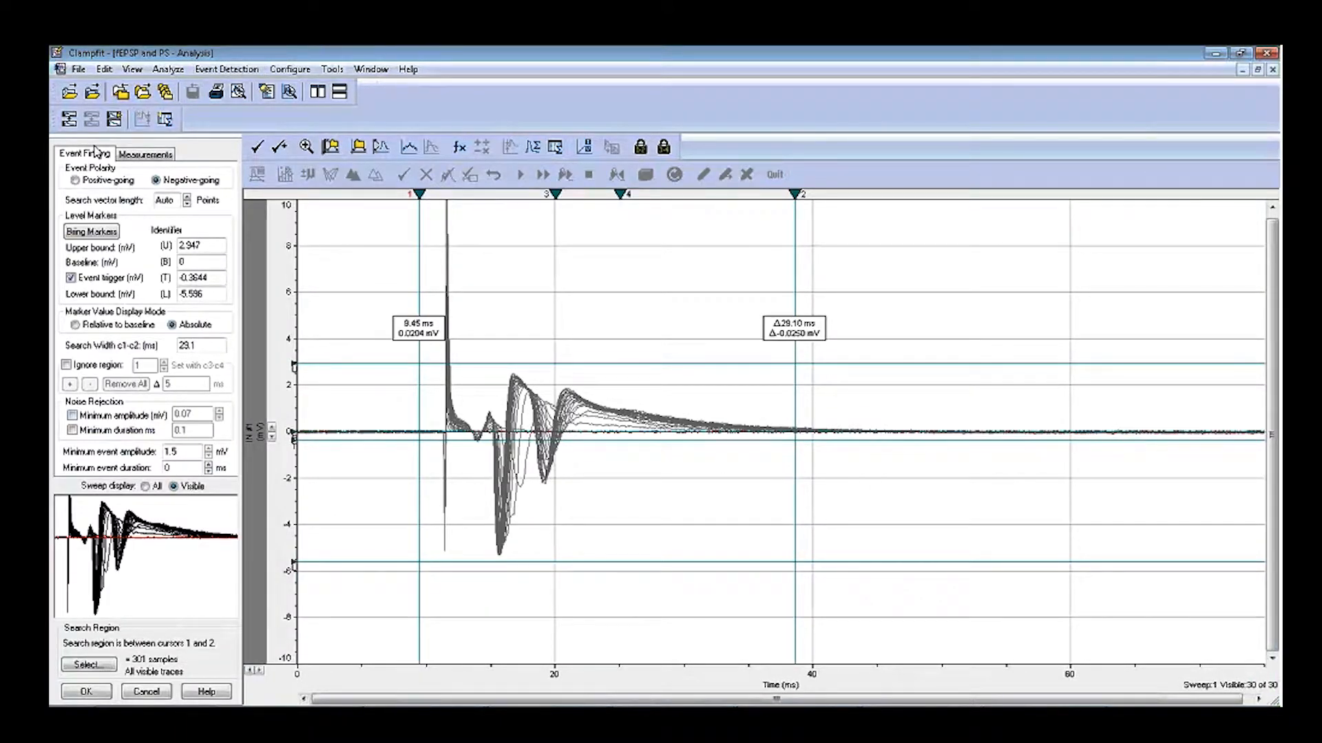
# Try floating and re-docking the Population Spike Search settings, and review the measurements chosen for detected events
pyautogui.moveTo(96, 151); pyautogui.dragTo(503, 129)
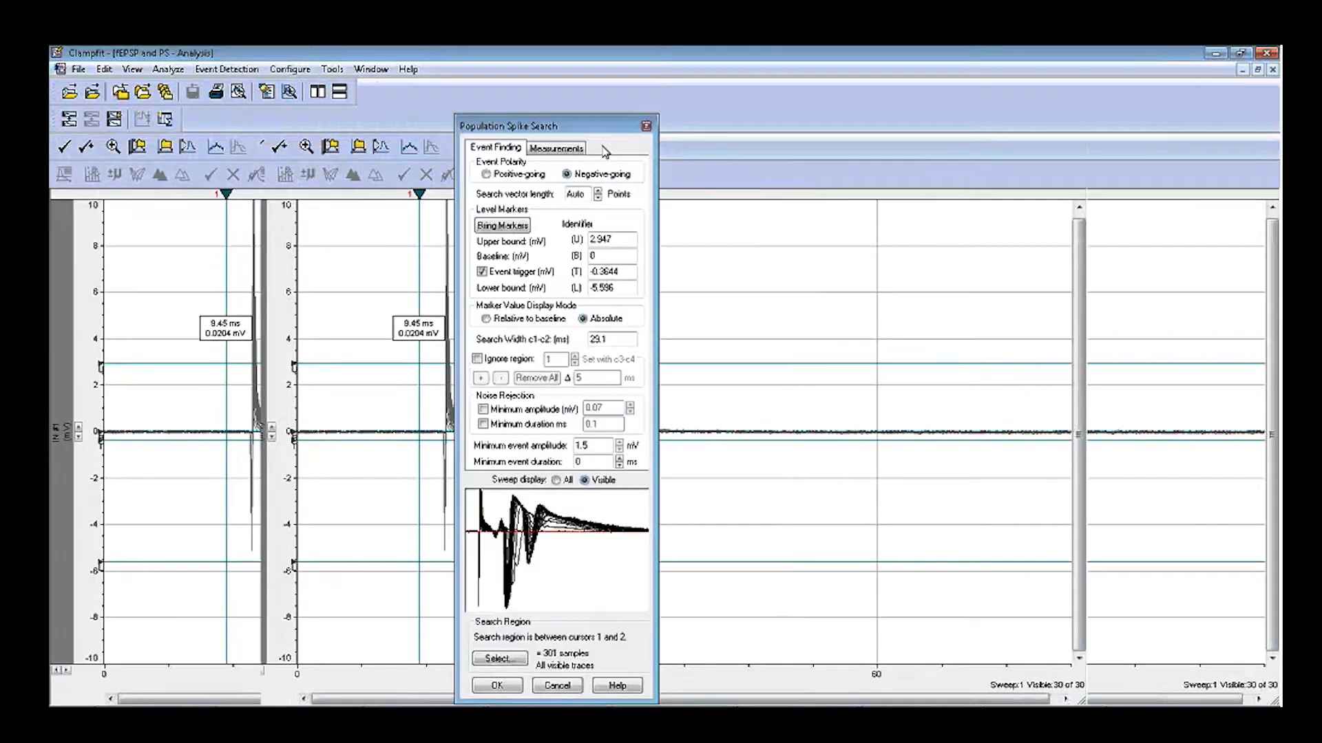
pyautogui.moveTo(644, 133); pyautogui.dragTo(197, 147)
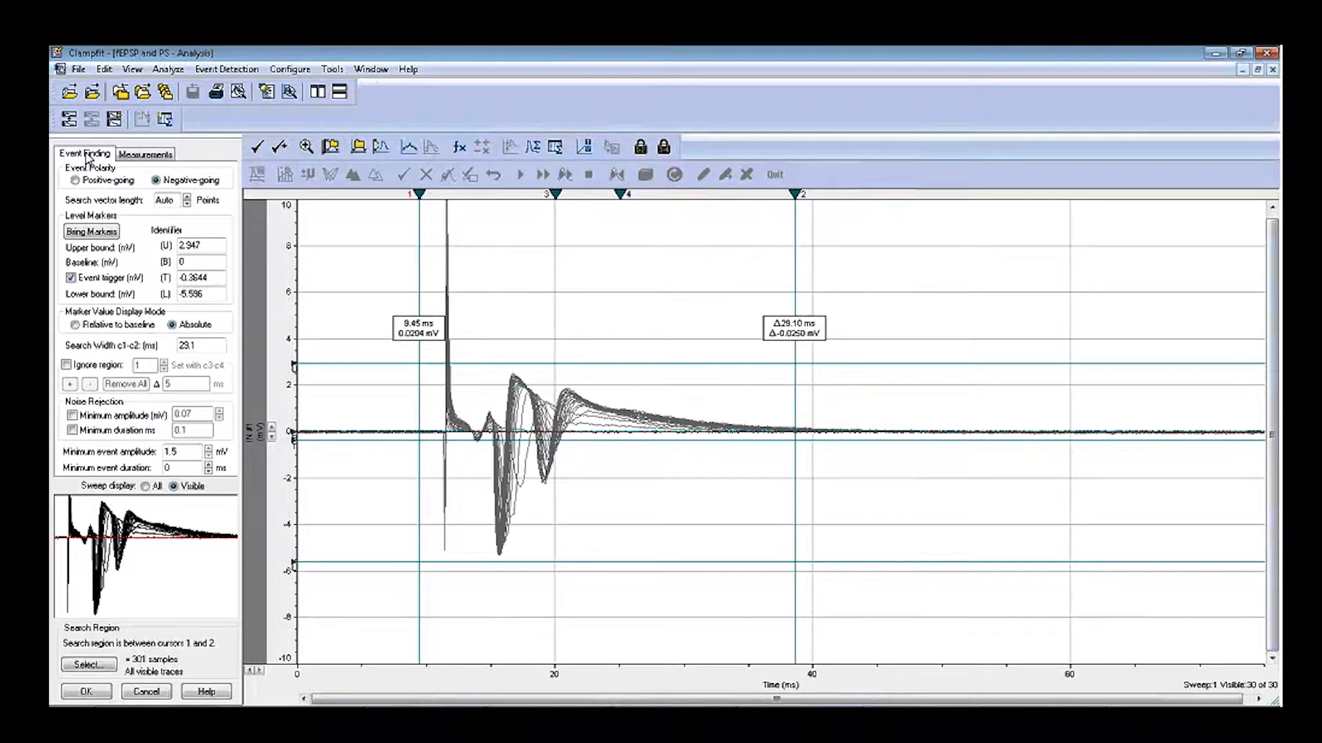
pyautogui.click(134, 158)
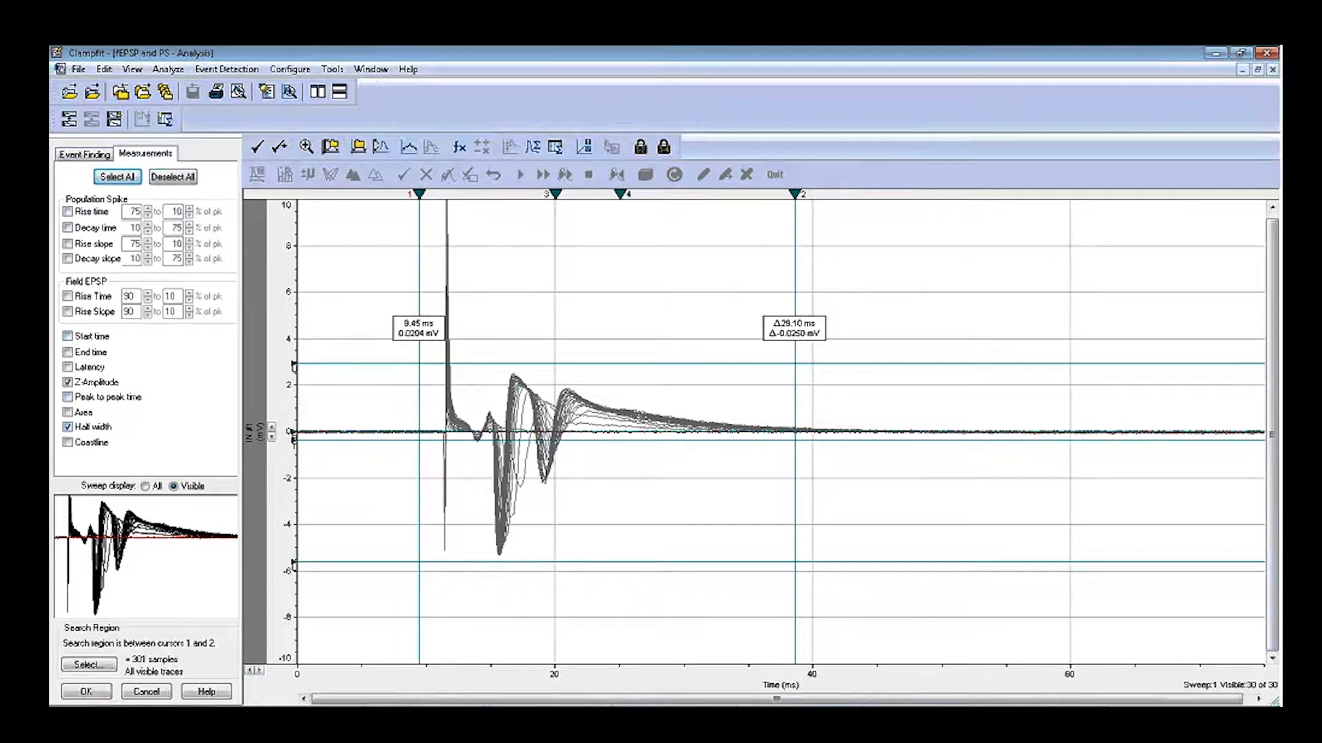
pyautogui.click(94, 155)
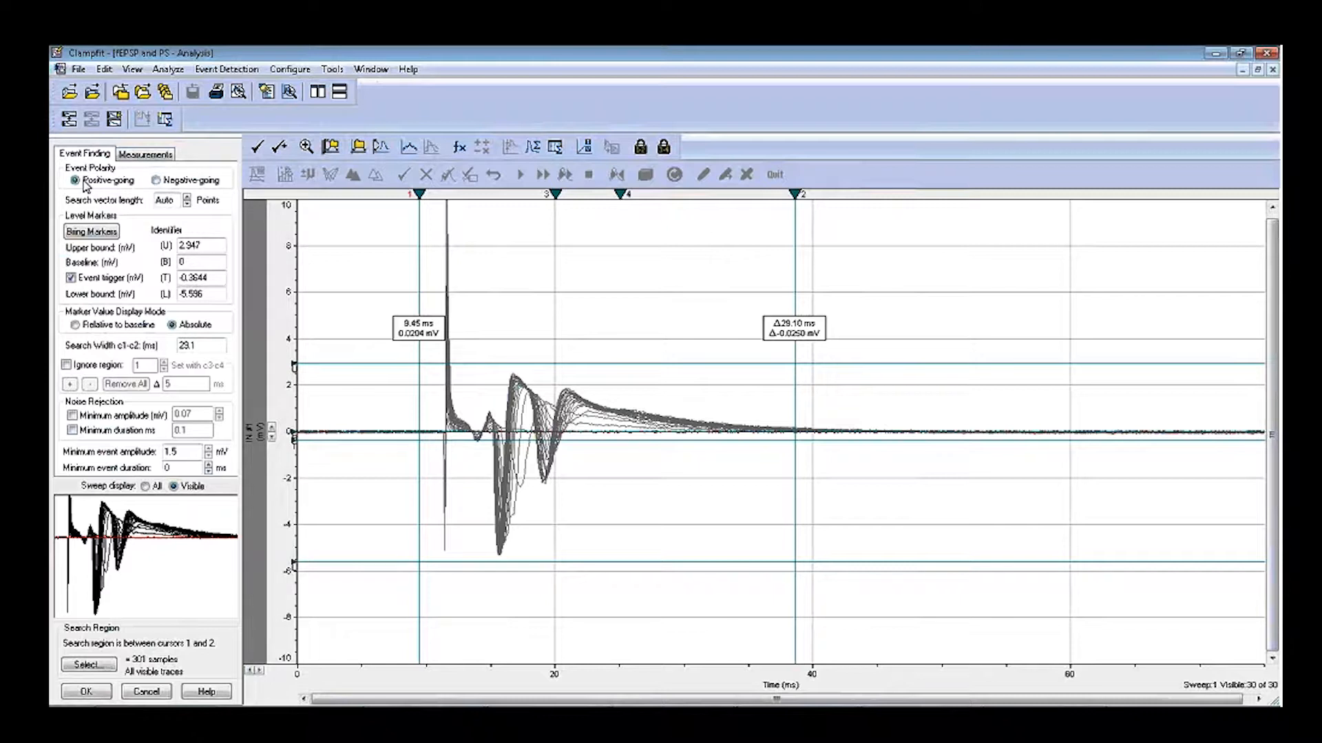
# Set the event polarity to negative-going and raise the upper bound marker to about 3.145 mV
pyautogui.click(167, 180)
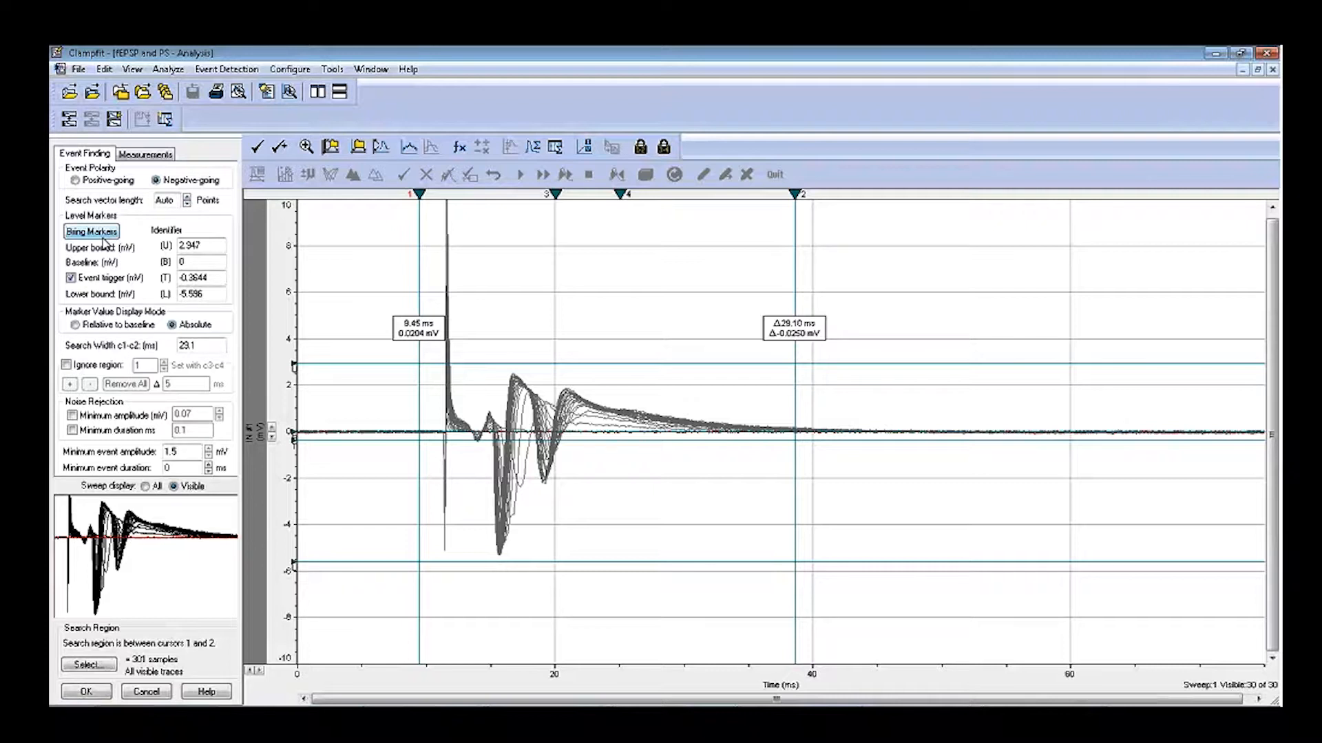
pyautogui.moveTo(328, 364)
pyautogui.mouseDown()
pyautogui.moveTo(328, 339)
pyautogui.moveTo(326, 359)
pyautogui.mouseUp()
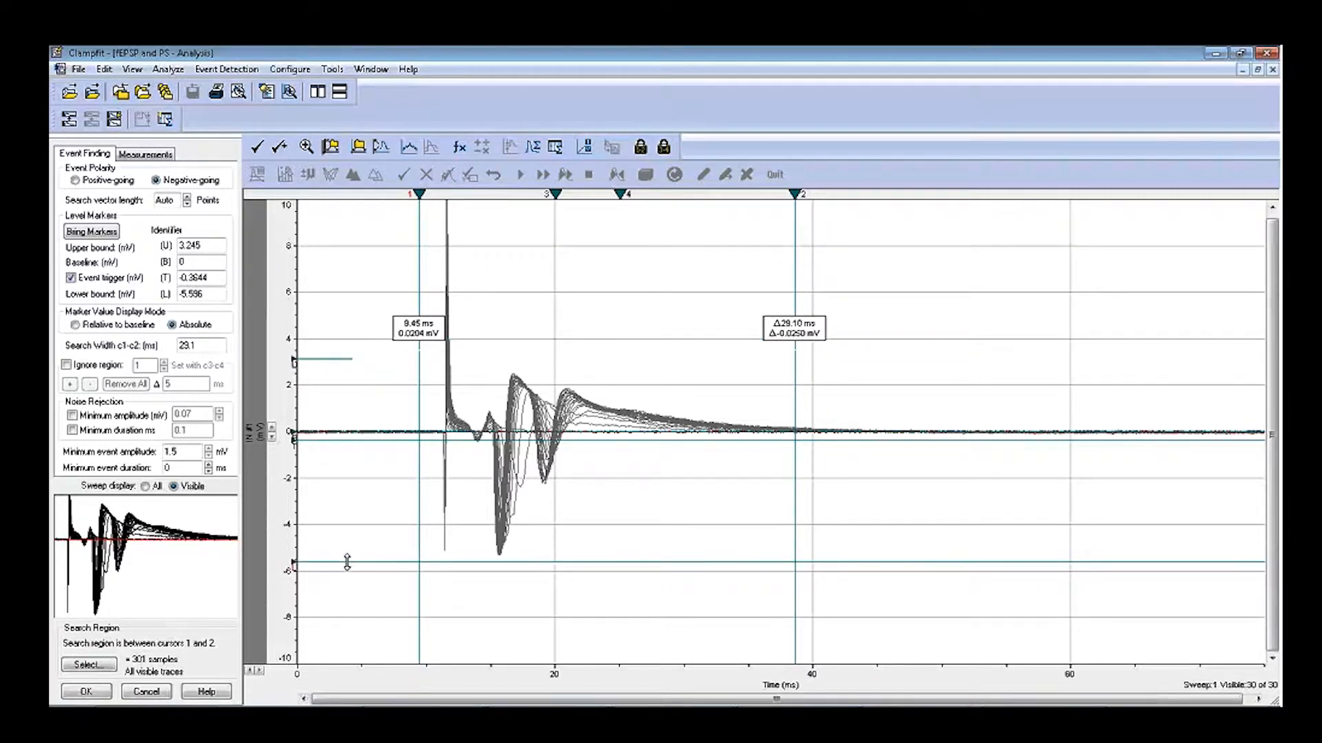
pyautogui.moveTo(347, 562)
pyautogui.mouseDown()
pyautogui.moveTo(349, 499)
pyautogui.moveTo(350, 562)
pyautogui.mouseUp()
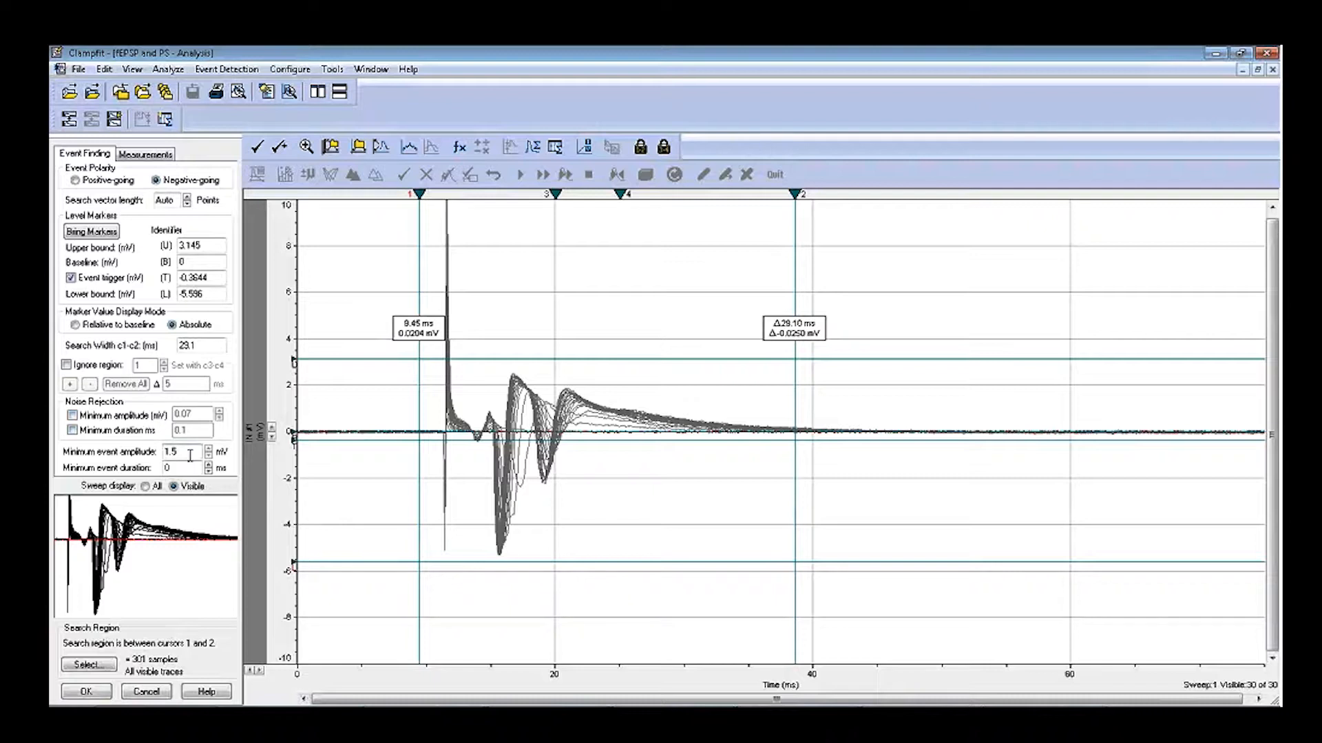
# Set the minimum event amplitude to 0 mV and keep all visible traces of the active signal as the search region
pyautogui.moveTo(190, 456); pyautogui.dragTo(162, 458)
pyautogui.write('0')
pyautogui.click(87, 665)
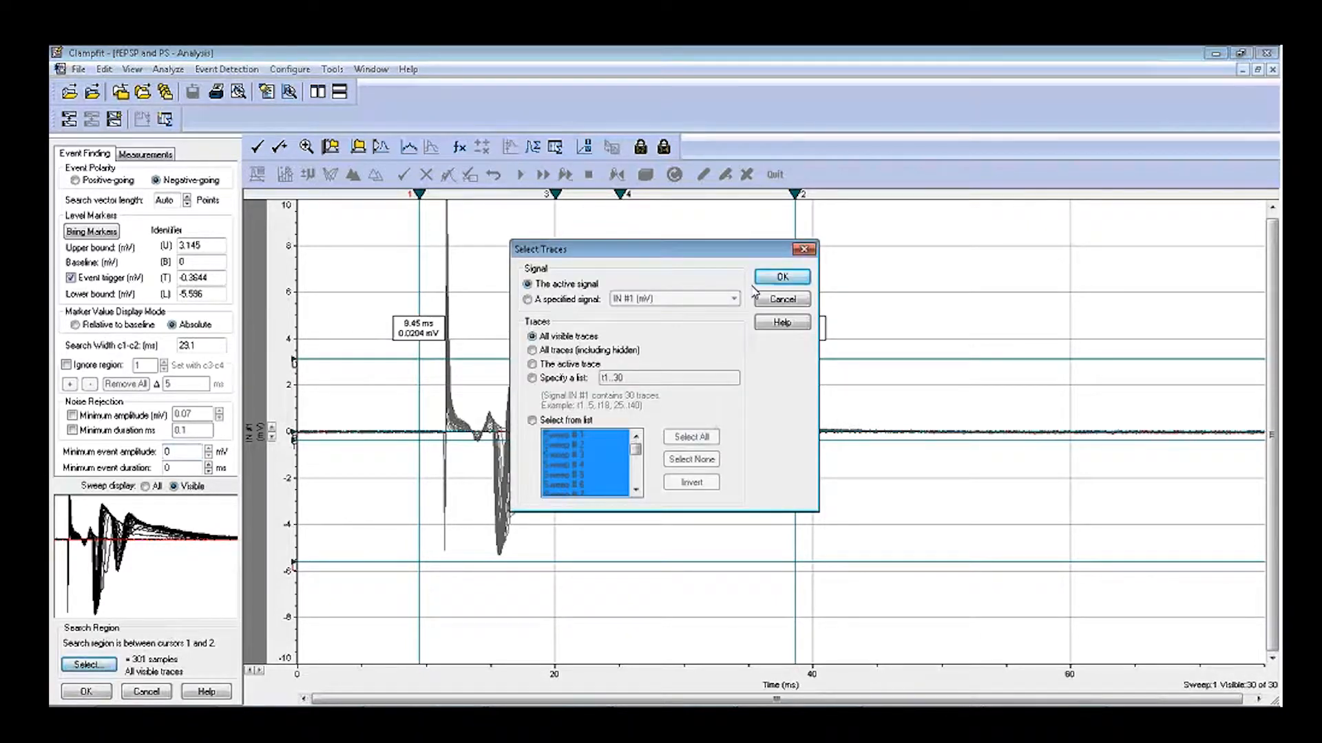
pyautogui.click(782, 278)
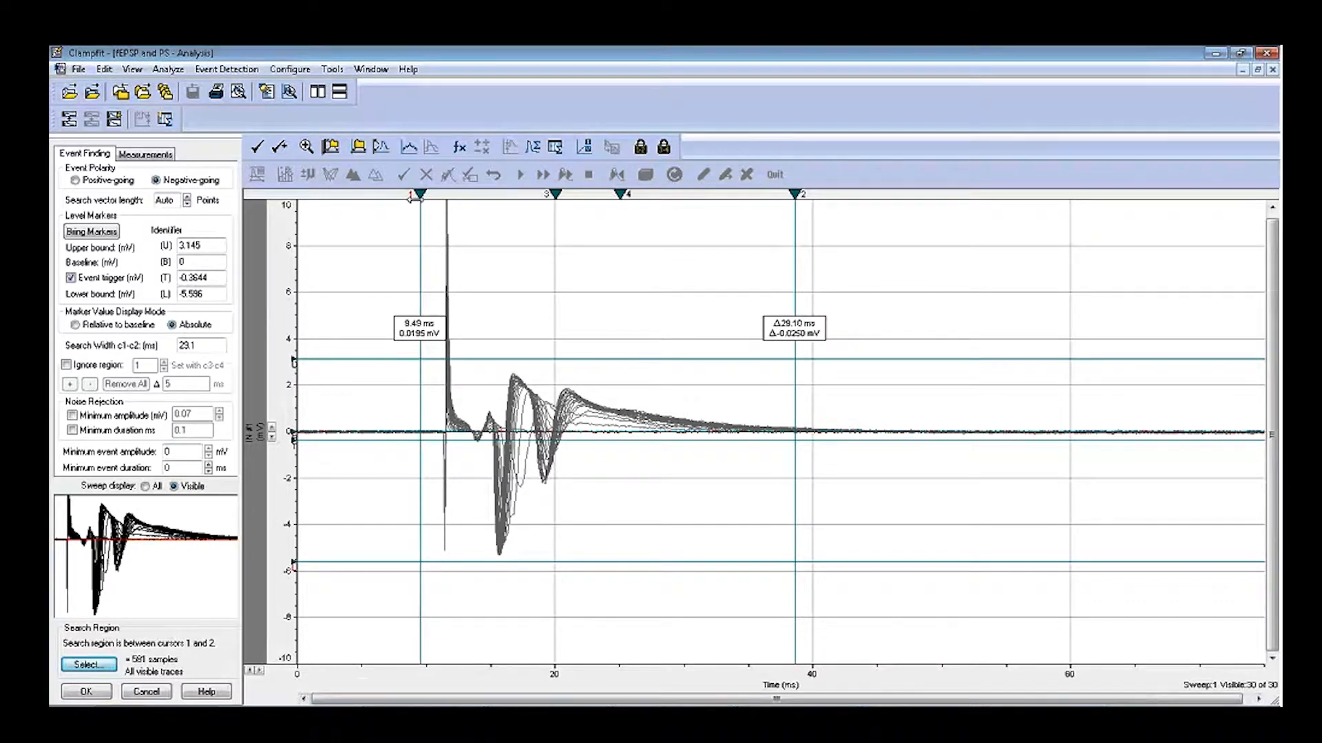
# Widen the search region by placing cursor 1 at about 8.12 ms and cursor 2 about 32.36 ms after it, and apply the search settings
pyautogui.moveTo(419, 209); pyautogui.dragTo(402, 208)
pyautogui.moveTo(796, 225); pyautogui.dragTo(820, 224)
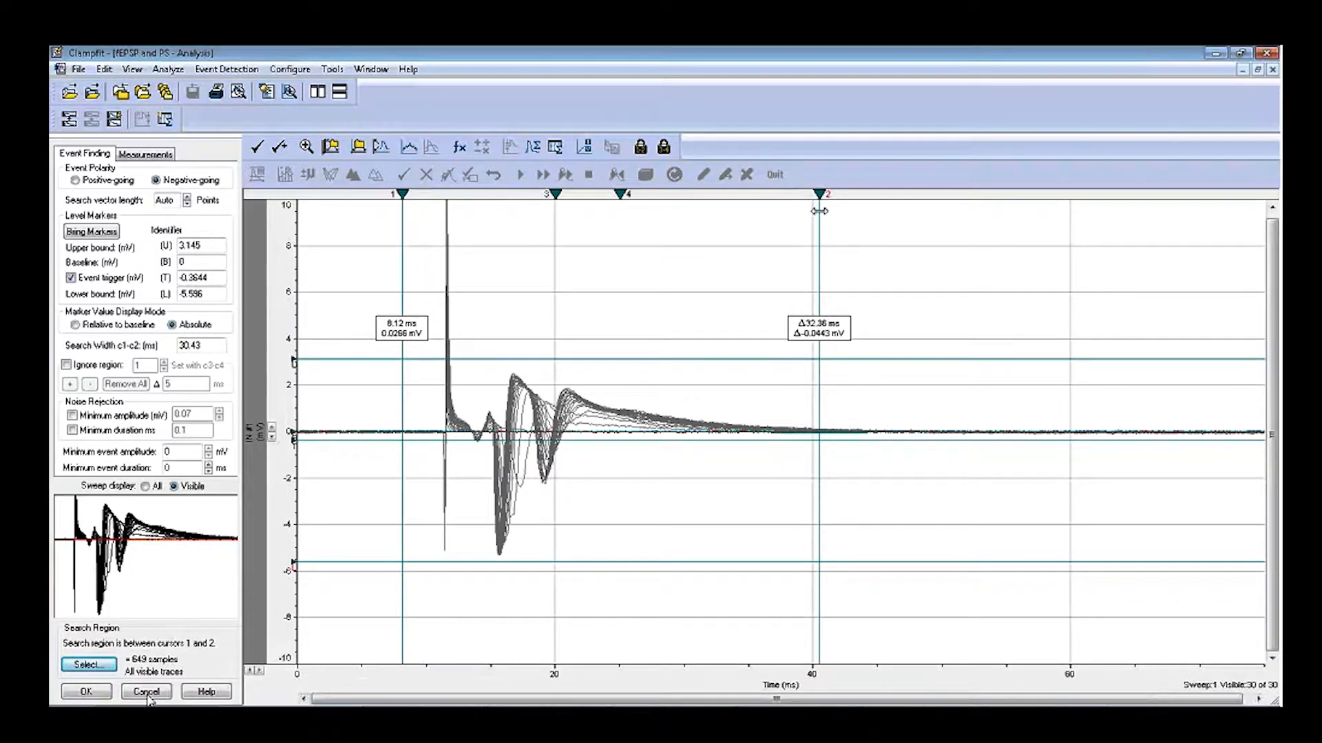
pyautogui.click(86, 692)
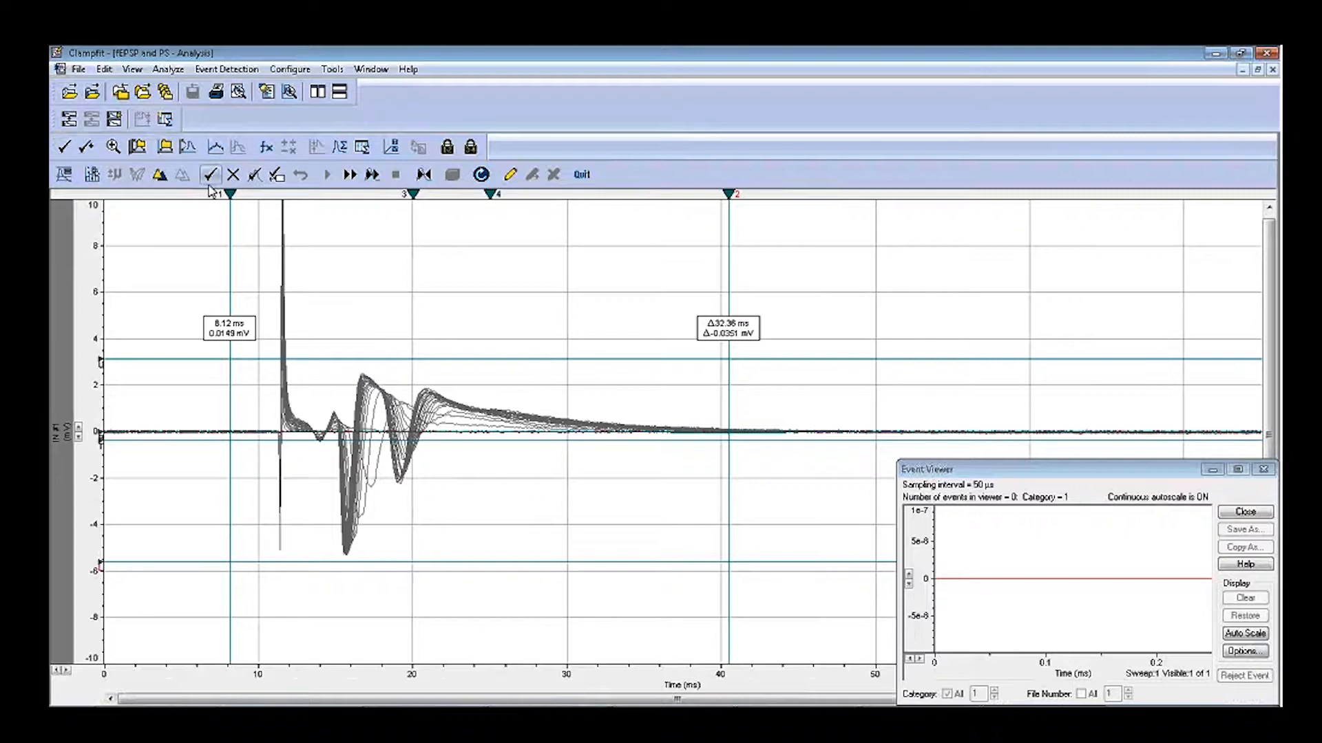
# Accept the first two event candidates individually, and run the search nonstop through the remaining sweeps
pyautogui.click(209, 176)
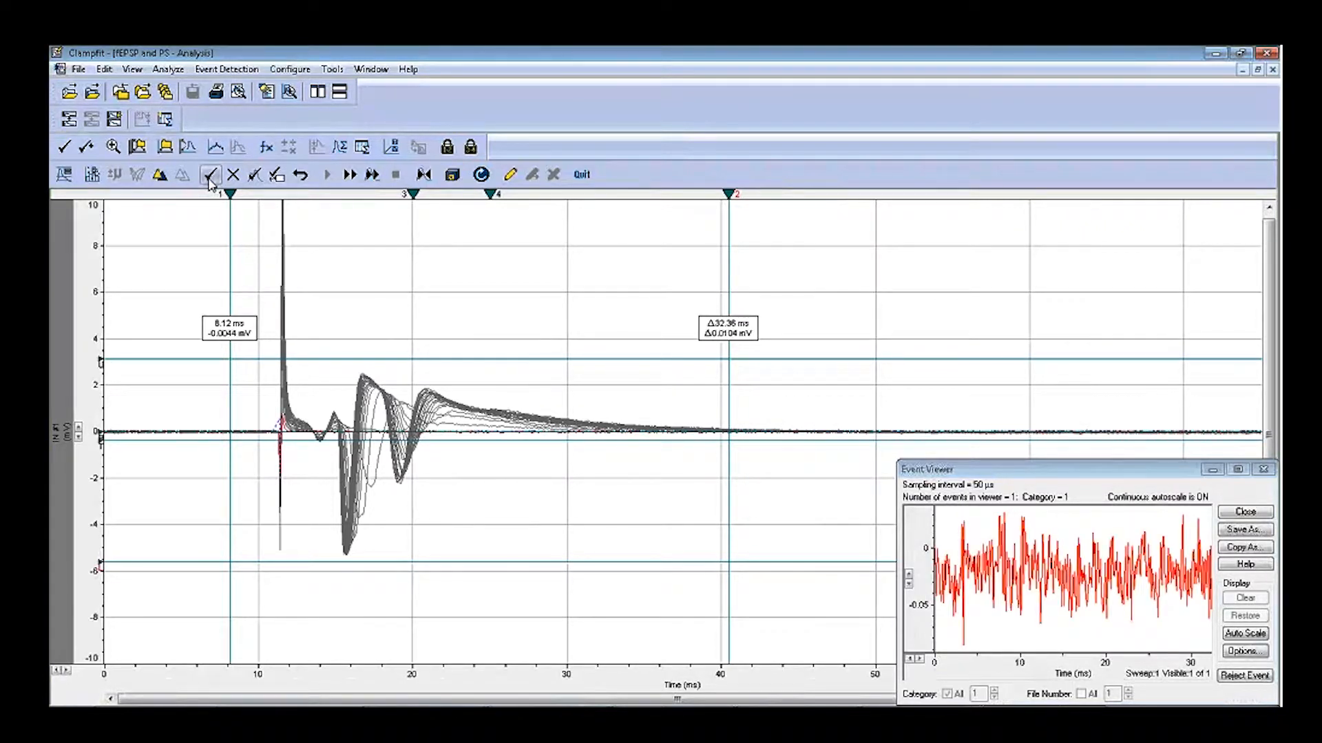
pyautogui.click(210, 176)
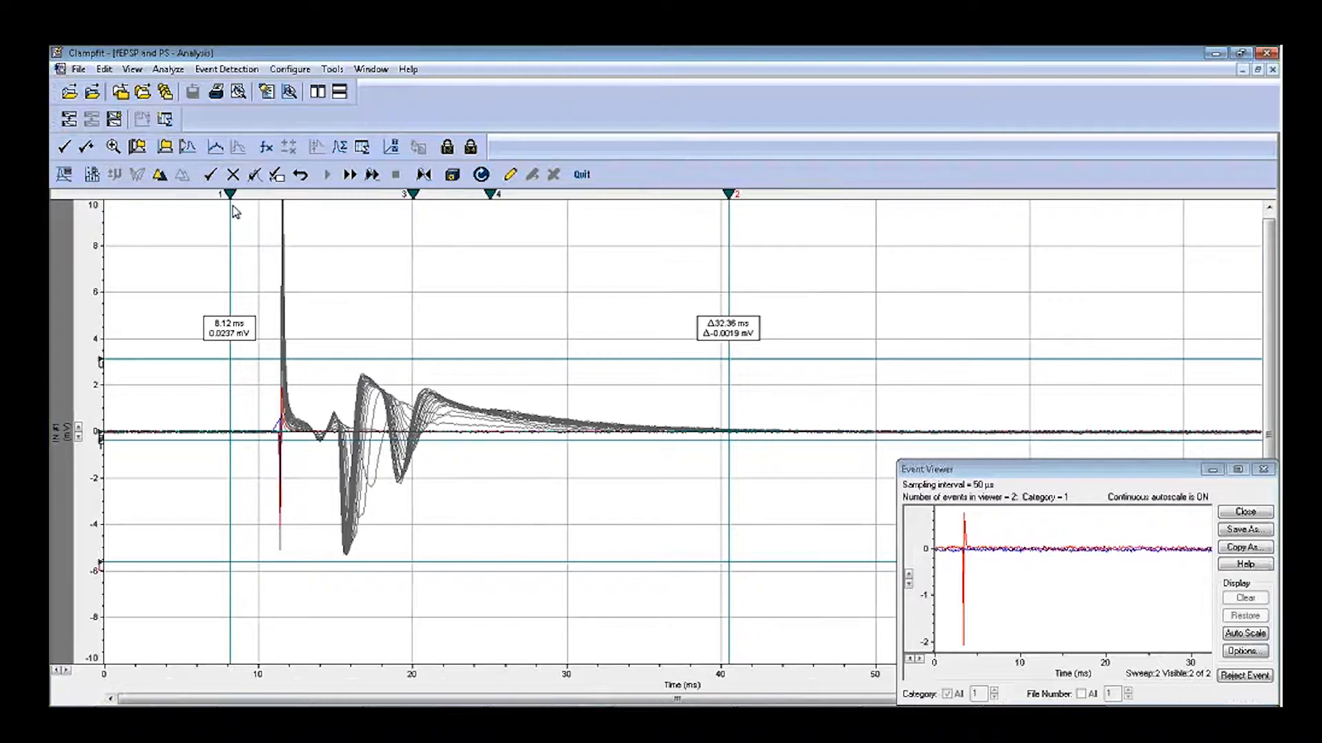
pyautogui.click(351, 174)
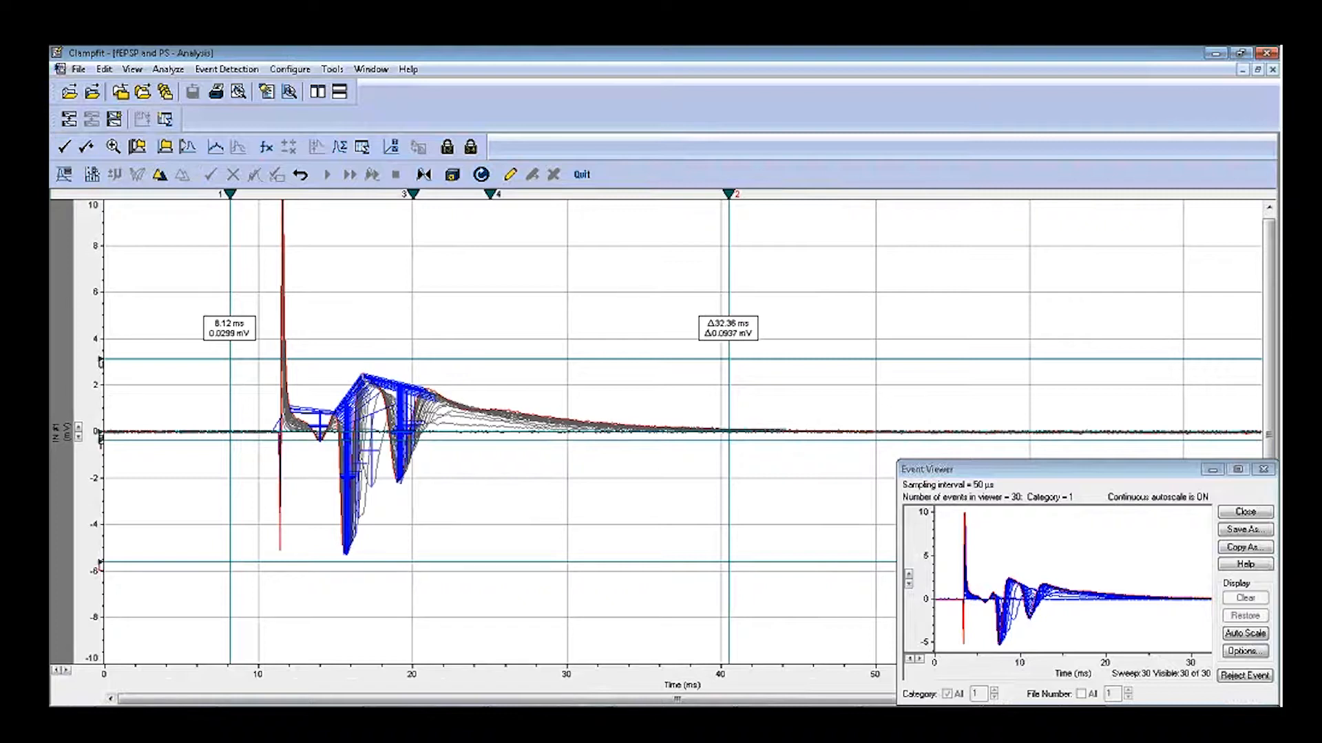
# Set the minimum event amplitude to 1.5 mV and rerun the nonstop search, deleting the existing event data
pyautogui.click(69, 178)
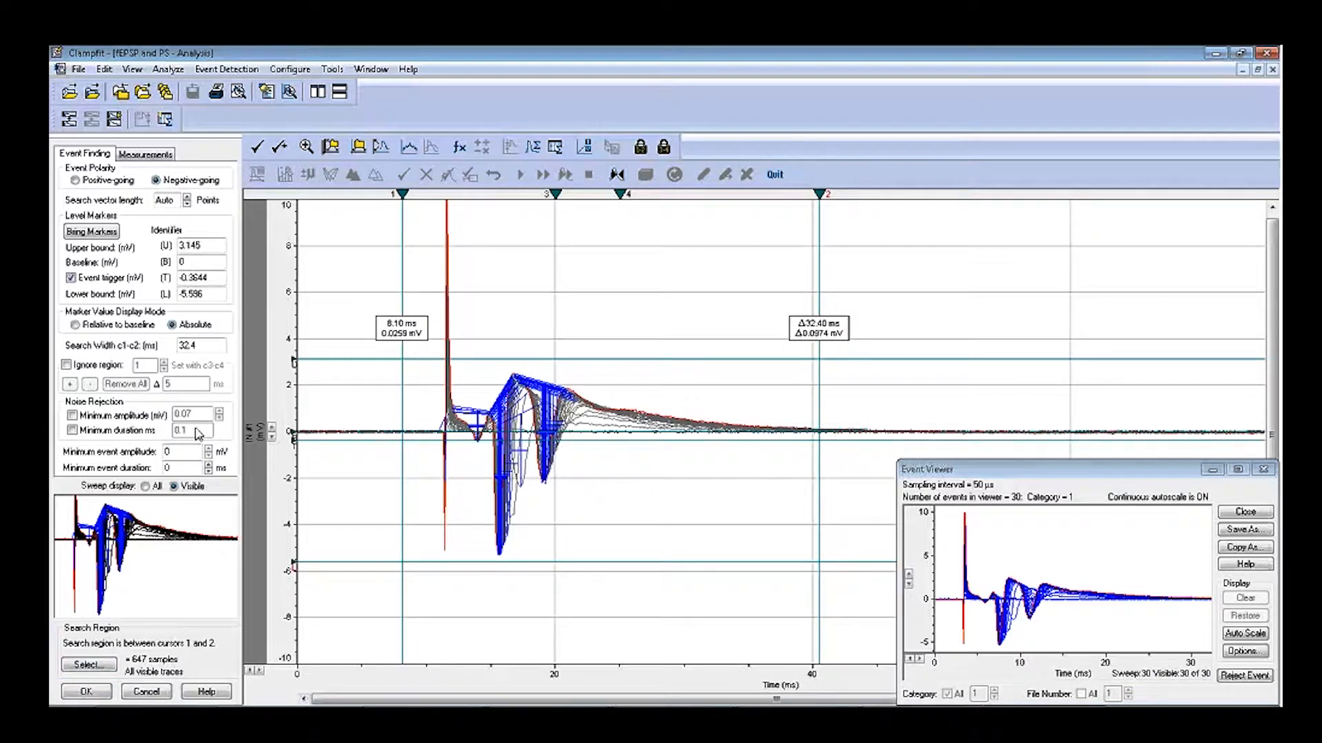
pyautogui.click(166, 451)
pyautogui.write('1.5')
pyautogui.click(87, 692)
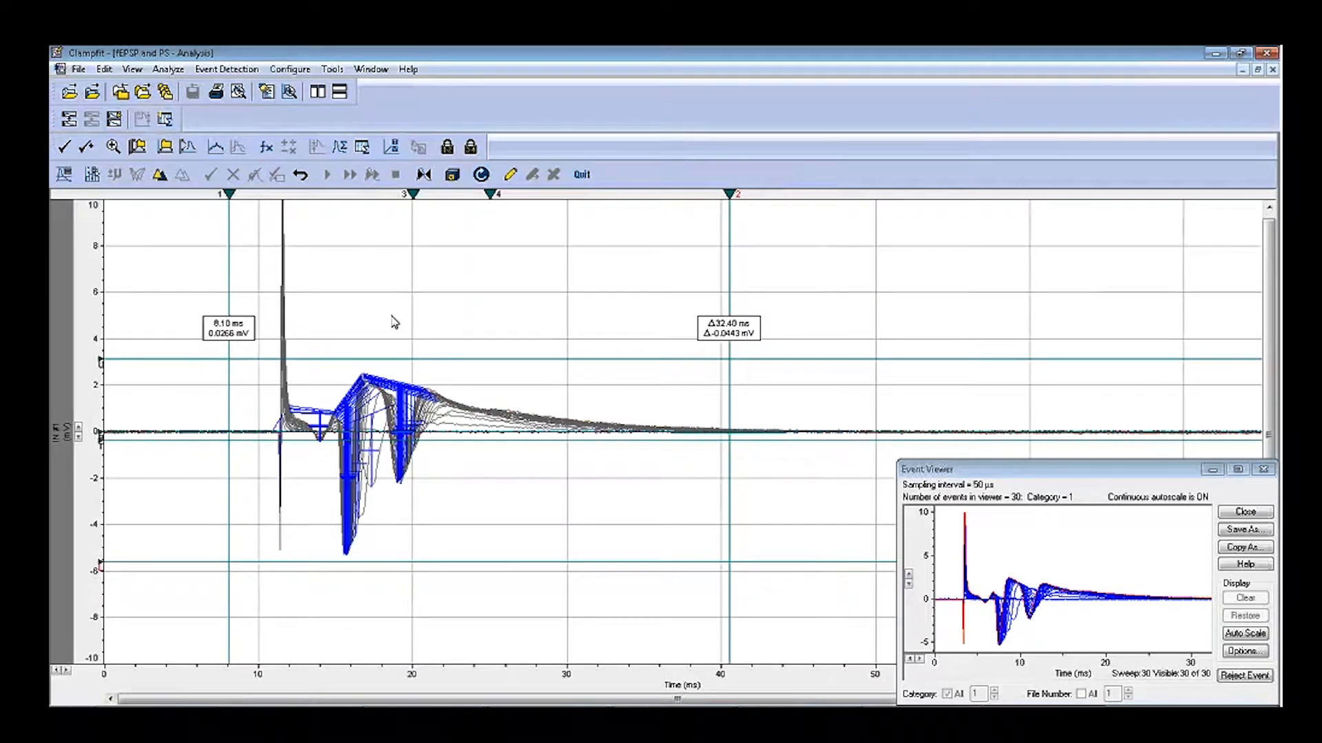
pyautogui.click(480, 175)
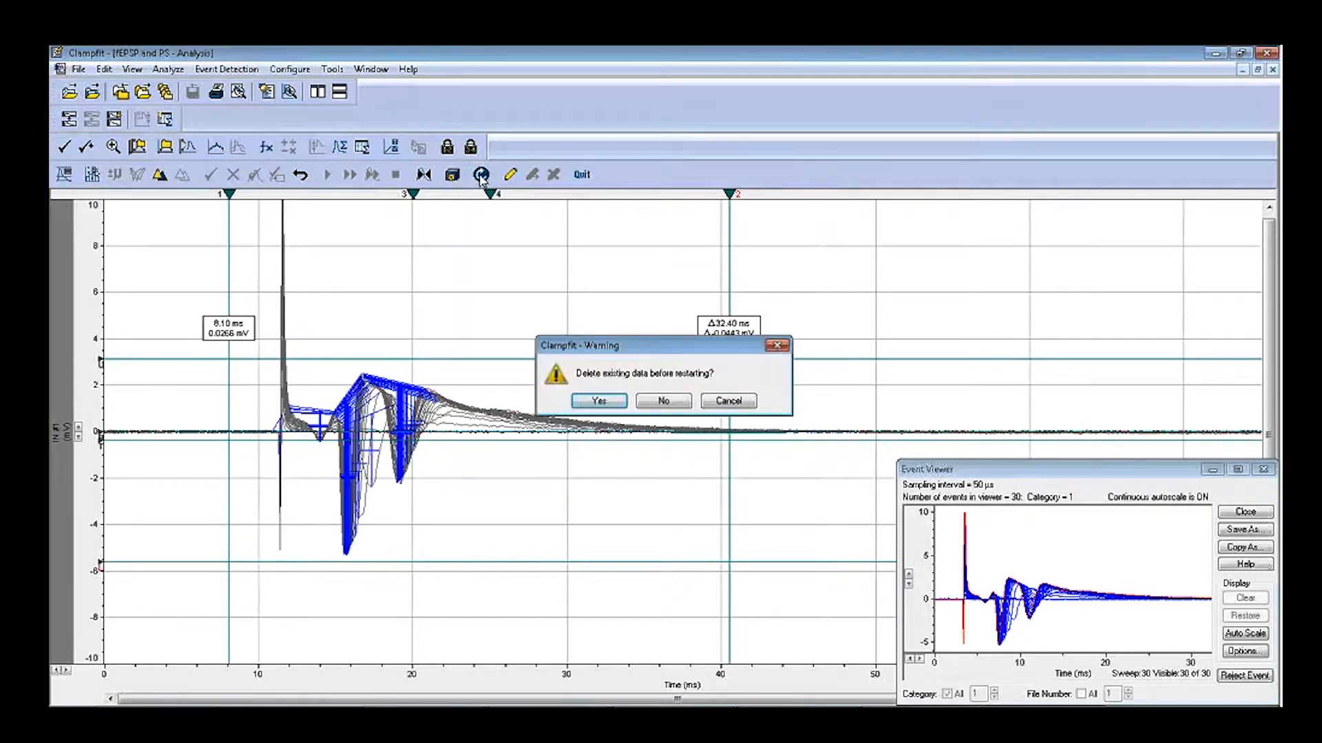
pyautogui.click(598, 400)
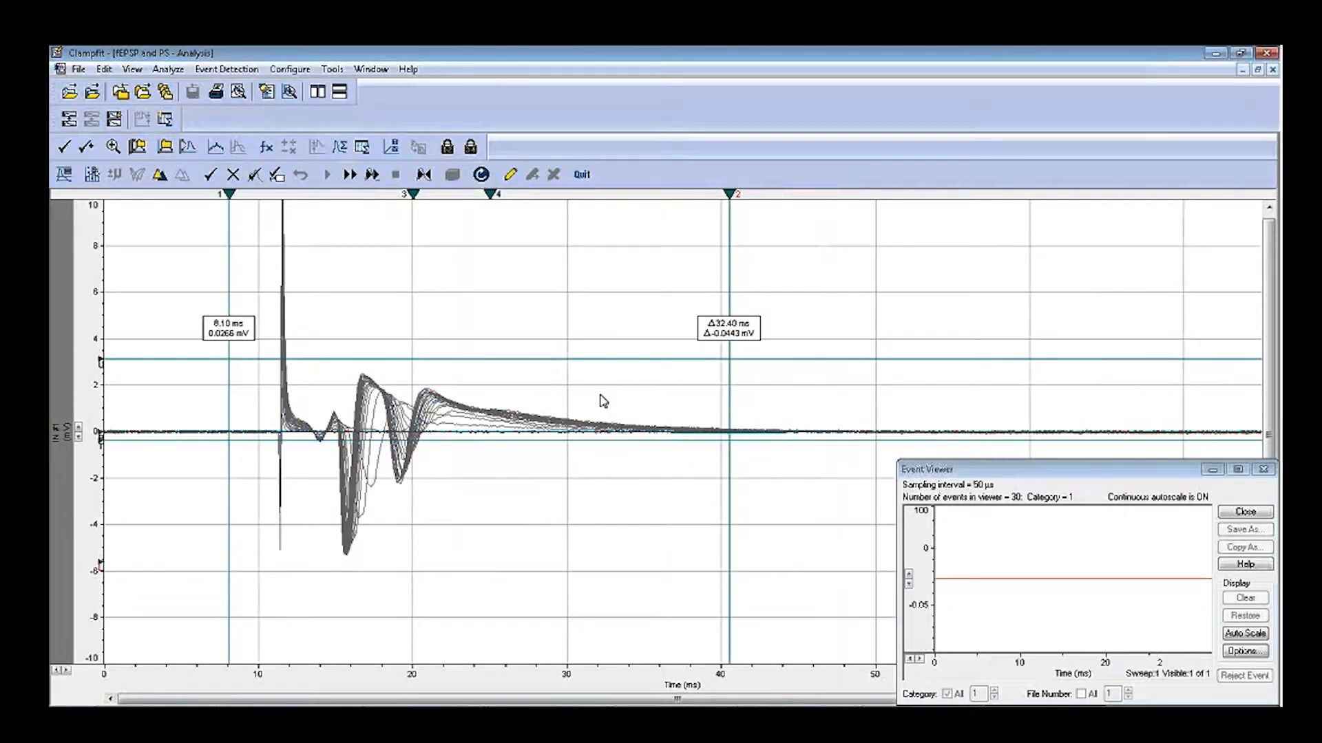
pyautogui.click(350, 176)
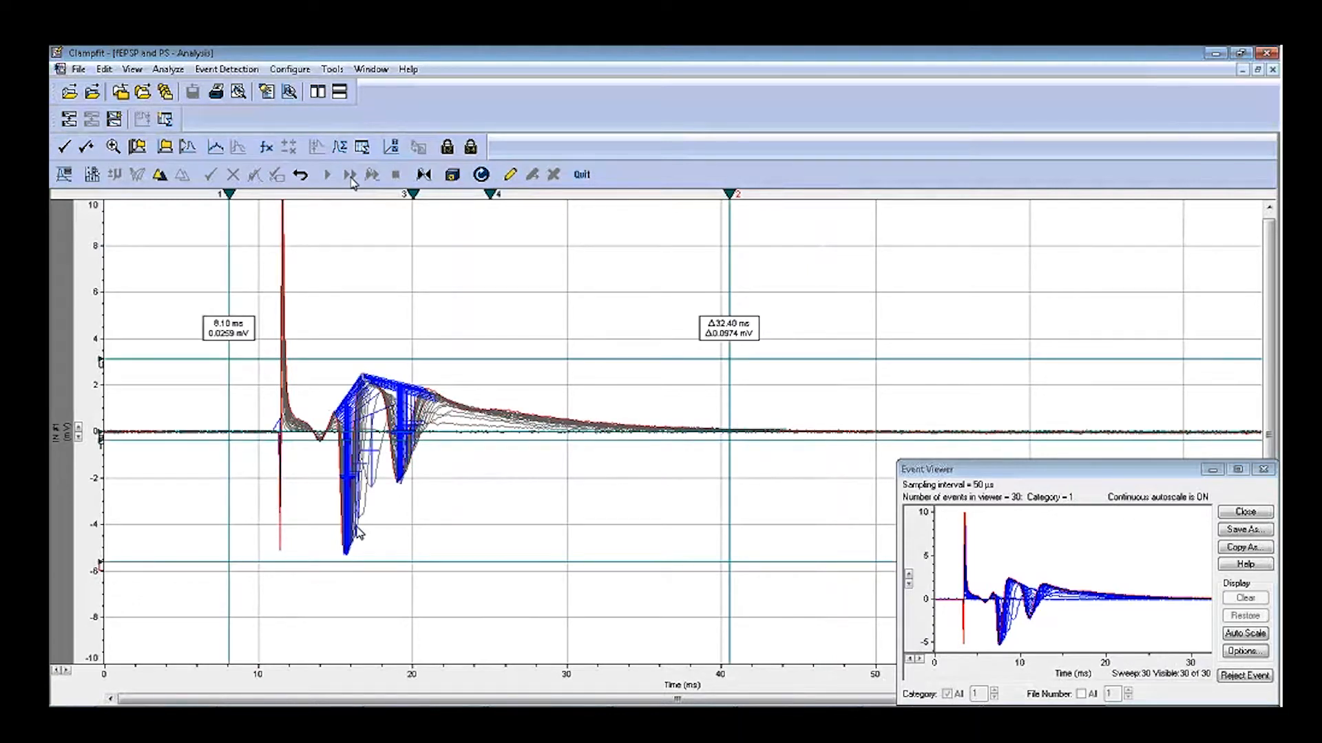
# Display individual sweeps to inspect their detected events, and restore all sweeps to the display
pyautogui.rightClick(440, 417)
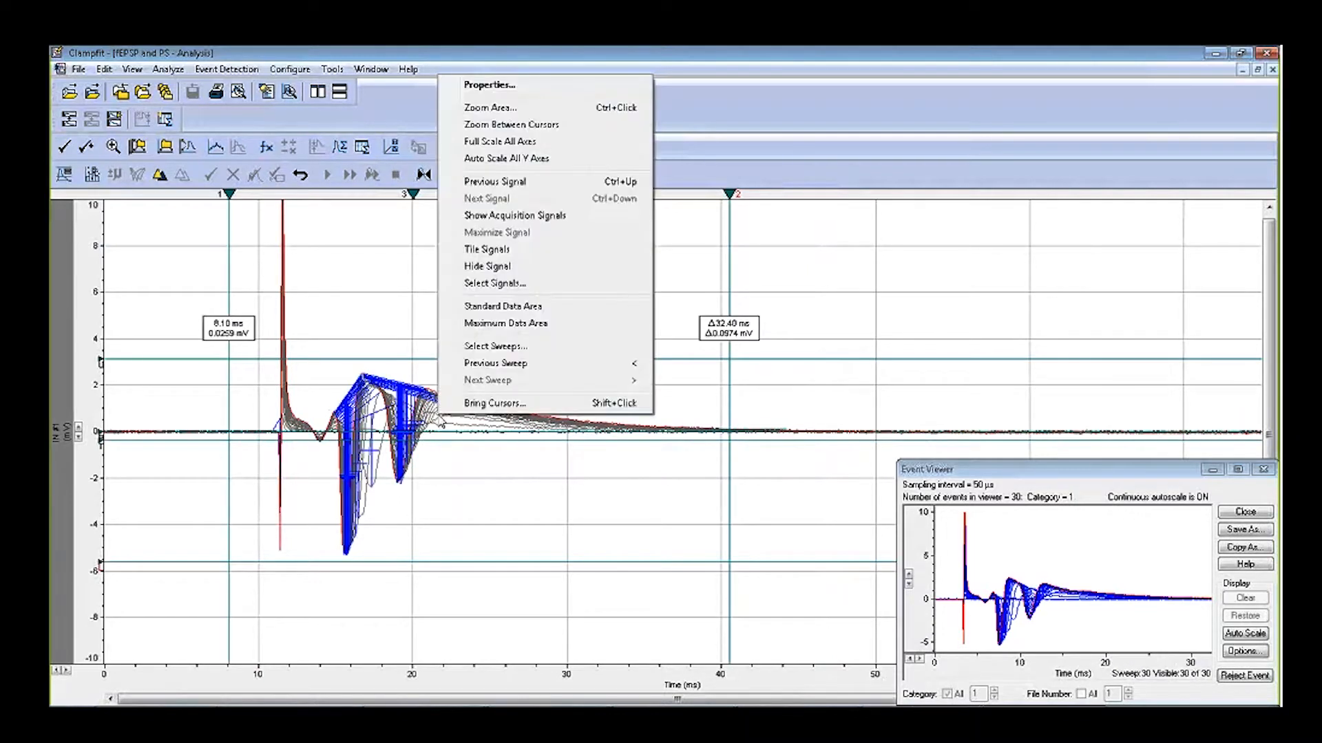
pyautogui.click(485, 346)
pyautogui.click(601, 507)
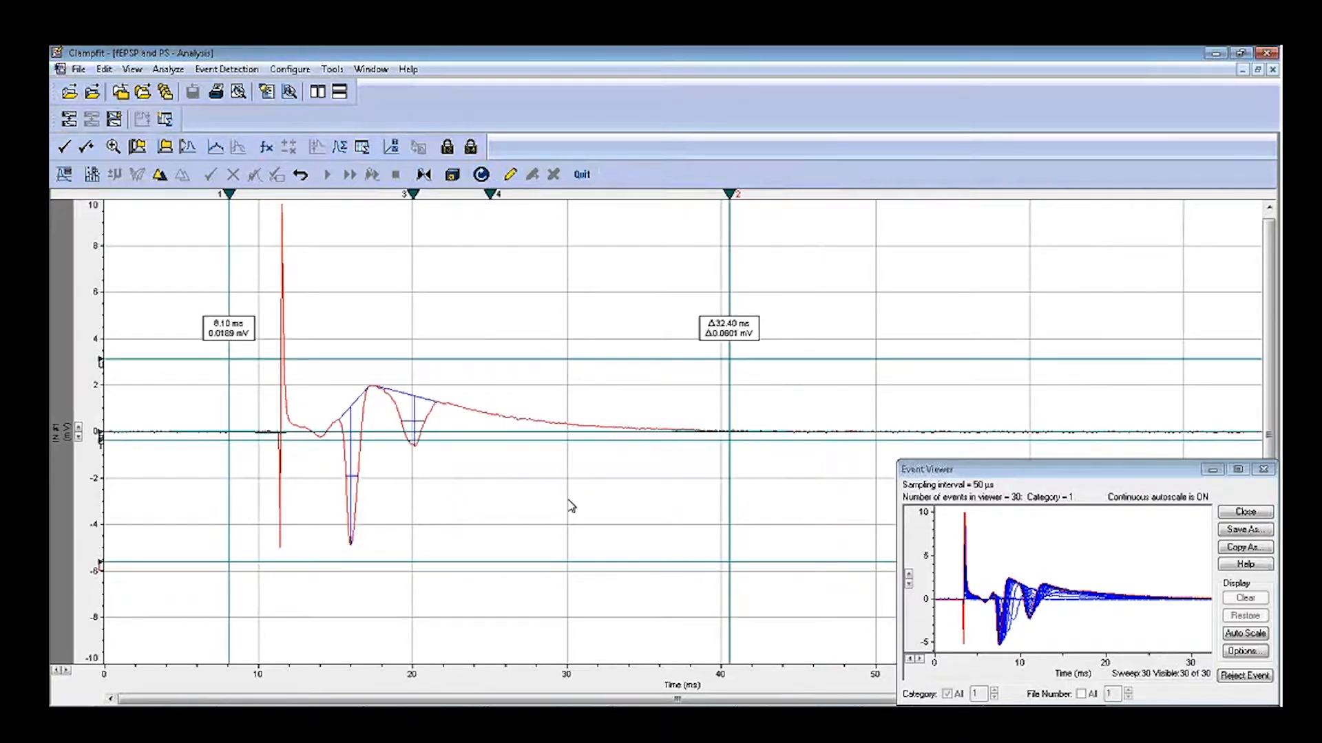
pyautogui.rightClick(531, 314)
pyautogui.click(621, 586)
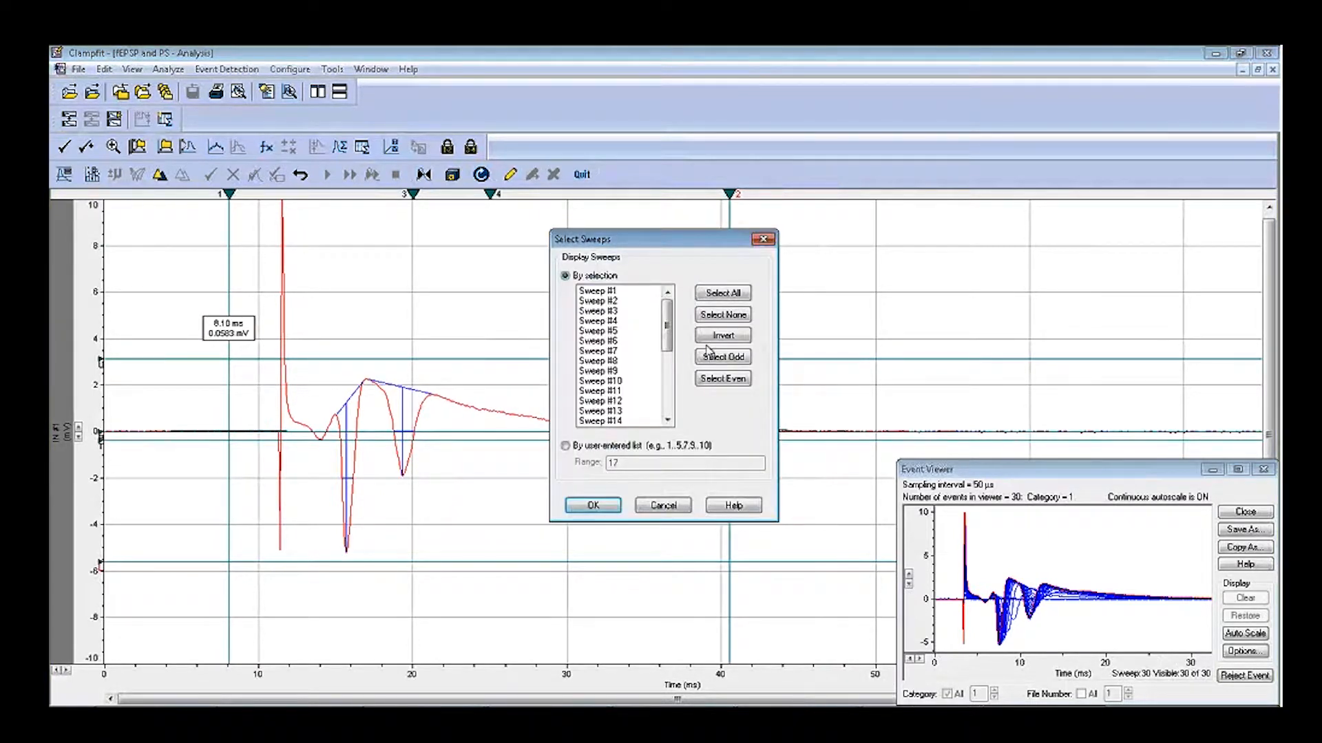
pyautogui.click(723, 293)
pyautogui.click(593, 505)
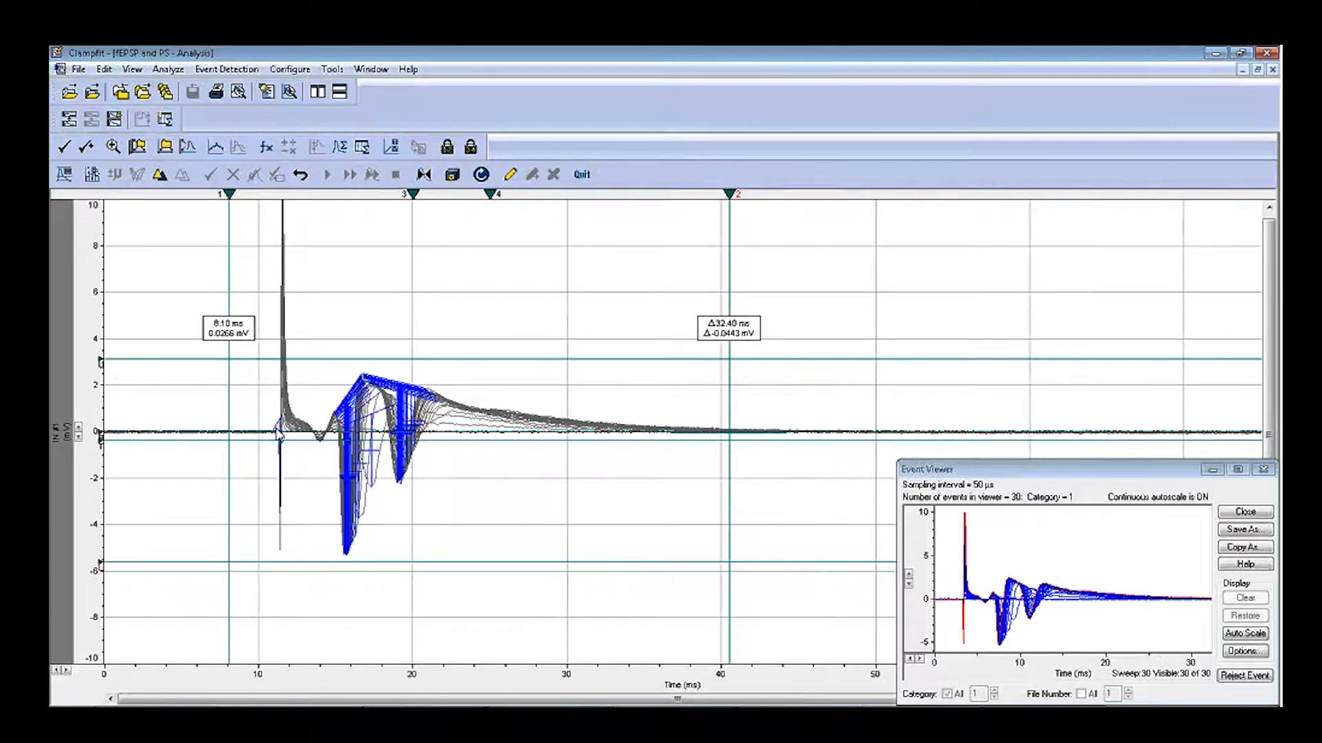
# Add ignore region 1 over the stimulus artifact, from about 9.26 ms and about 5.613 ms wide, using cursors 3 and 4
pyautogui.click(65, 175)
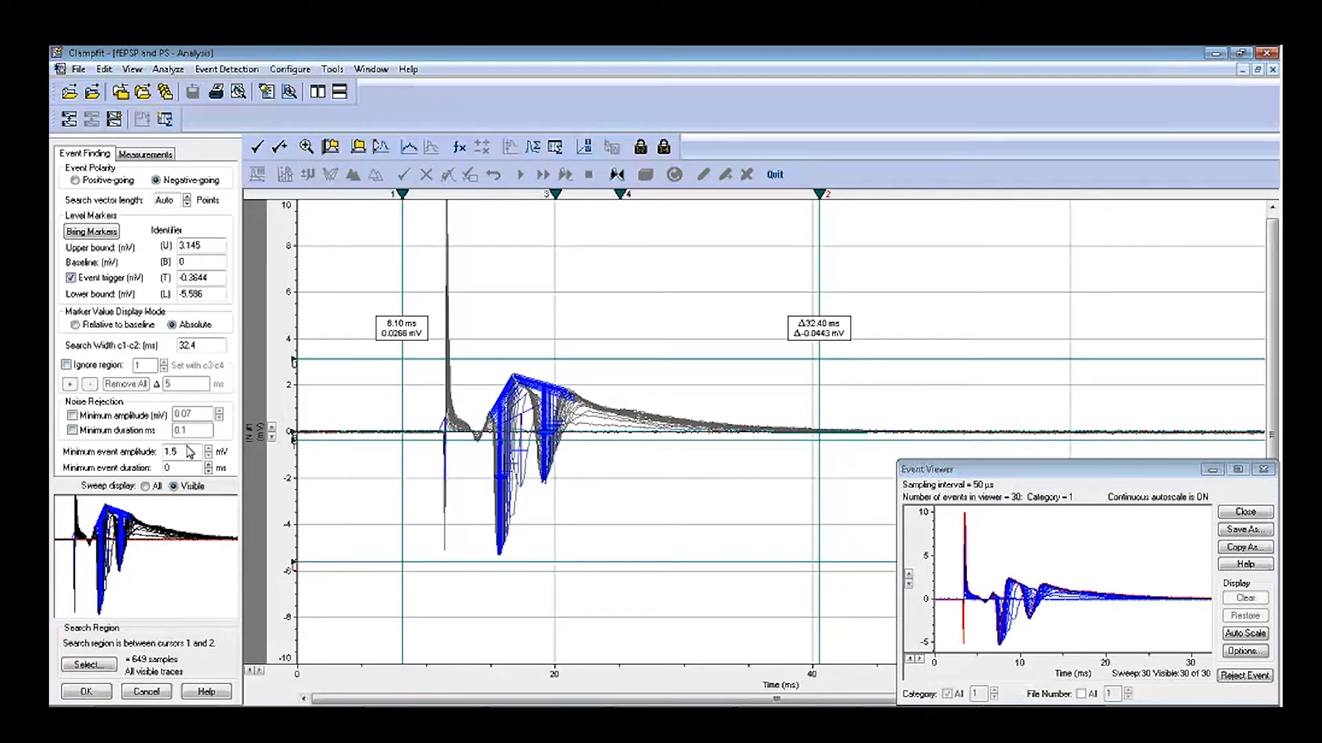
pyautogui.click(67, 366)
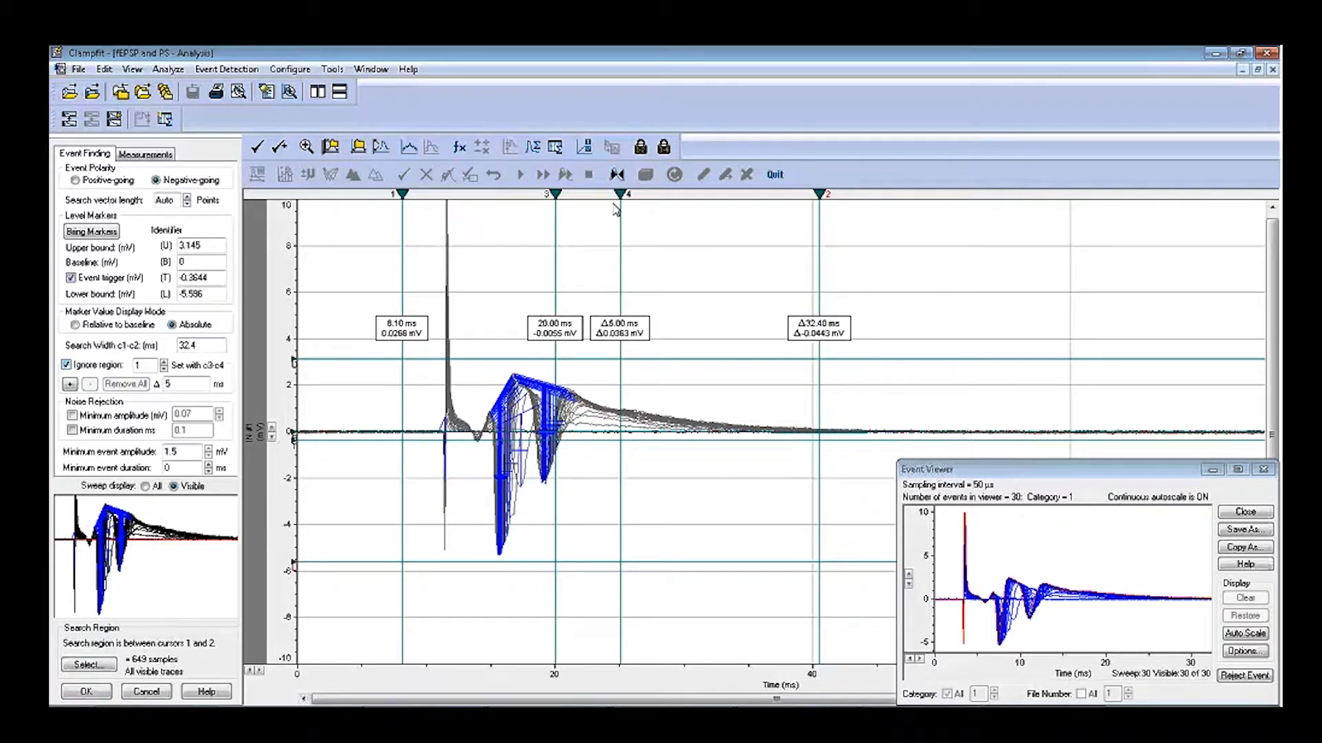
pyautogui.moveTo(555, 214); pyautogui.dragTo(417, 231)
pyautogui.moveTo(620, 231); pyautogui.dragTo(489, 246)
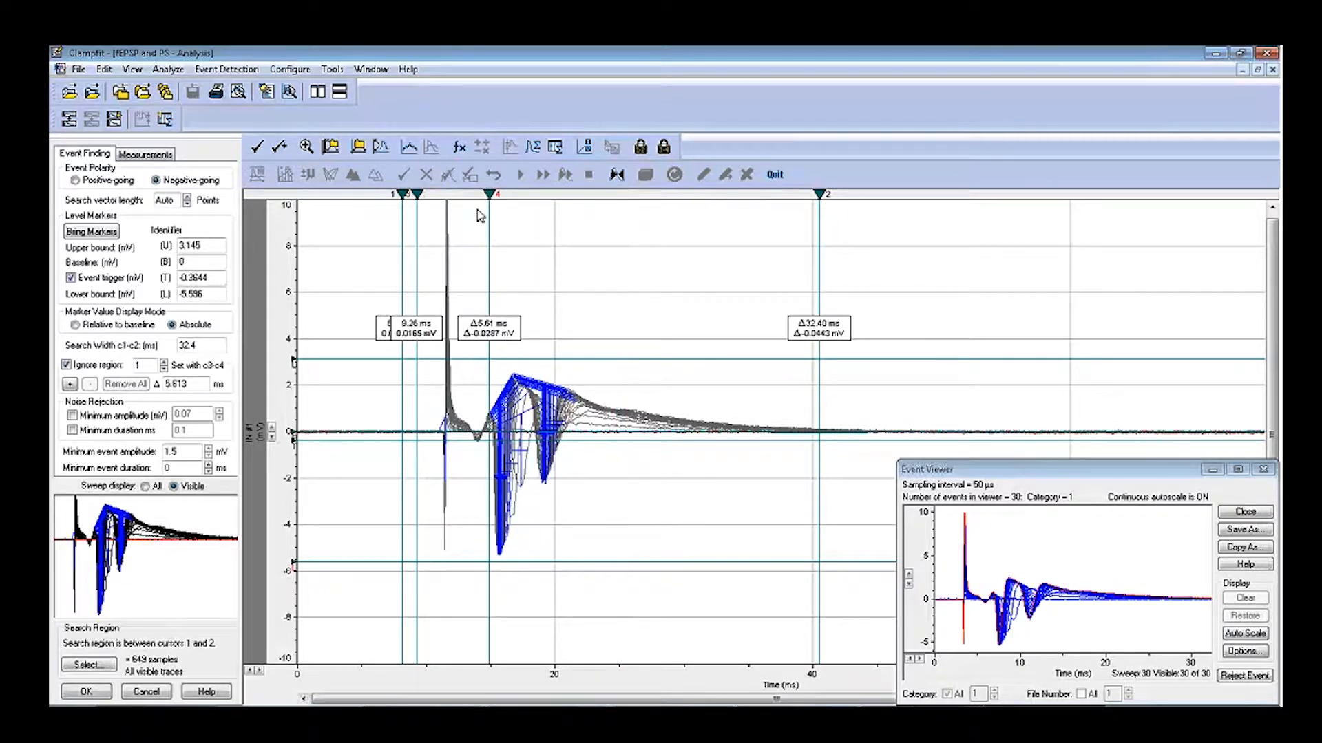
pyautogui.click(70, 384)
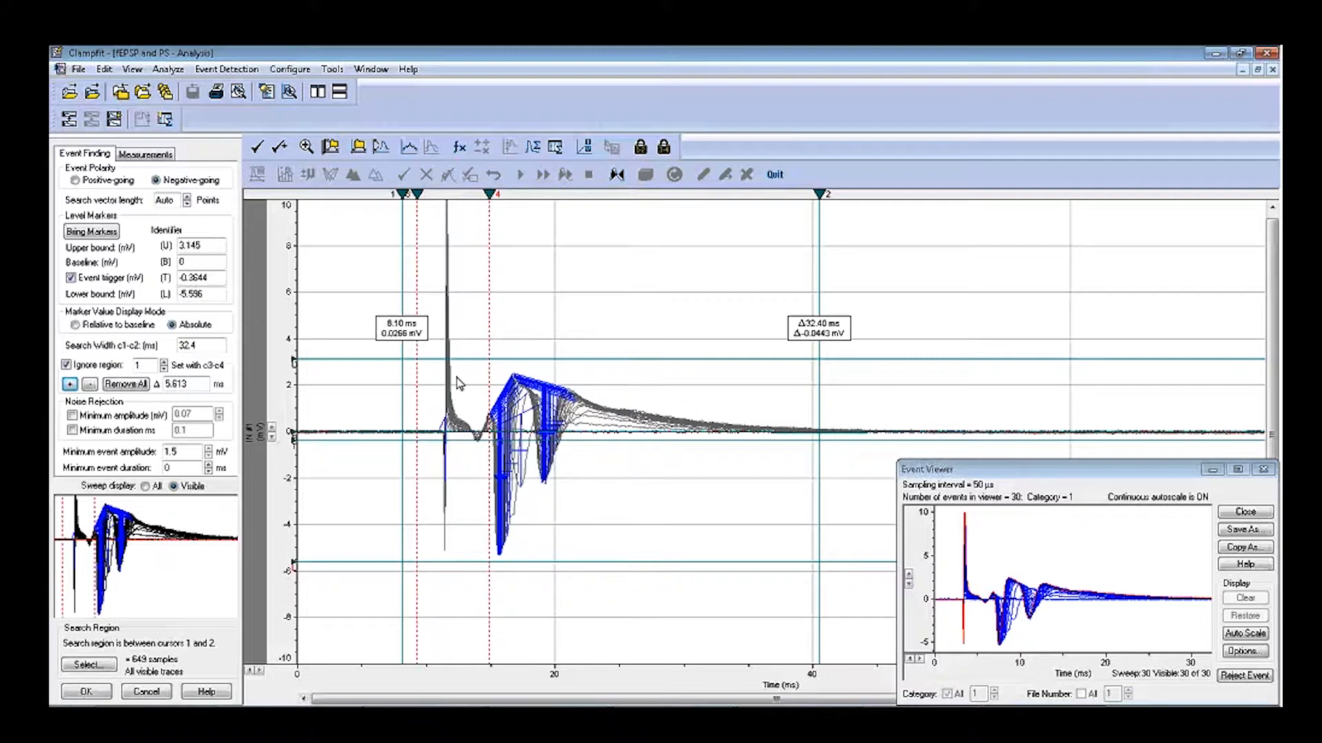
# Add ignore region 2 from about 28.12 ms, about 7.225 ms wide, using cursors 3 and 4, and apply the search settings
pyautogui.click(666, 154)
pyautogui.moveTo(489, 276); pyautogui.dragTo(647, 276)
pyautogui.moveTo(647, 226); pyautogui.dragTo(732, 226)
pyautogui.click(664, 148)
pyautogui.moveTo(733, 206)
pyautogui.mouseDown()
pyautogui.moveTo(769, 207)
pyautogui.moveTo(753, 206)
pyautogui.mouseUp()
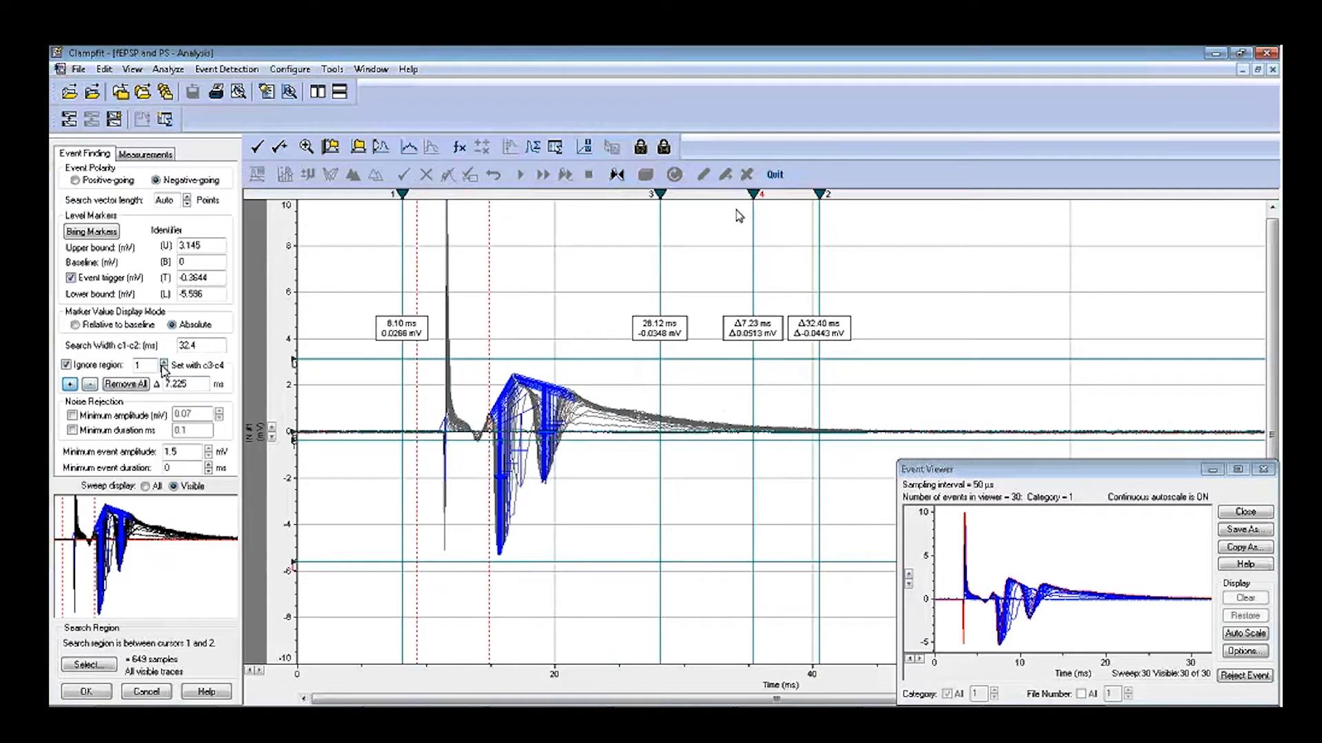
pyautogui.click(71, 385)
pyautogui.press('Return')
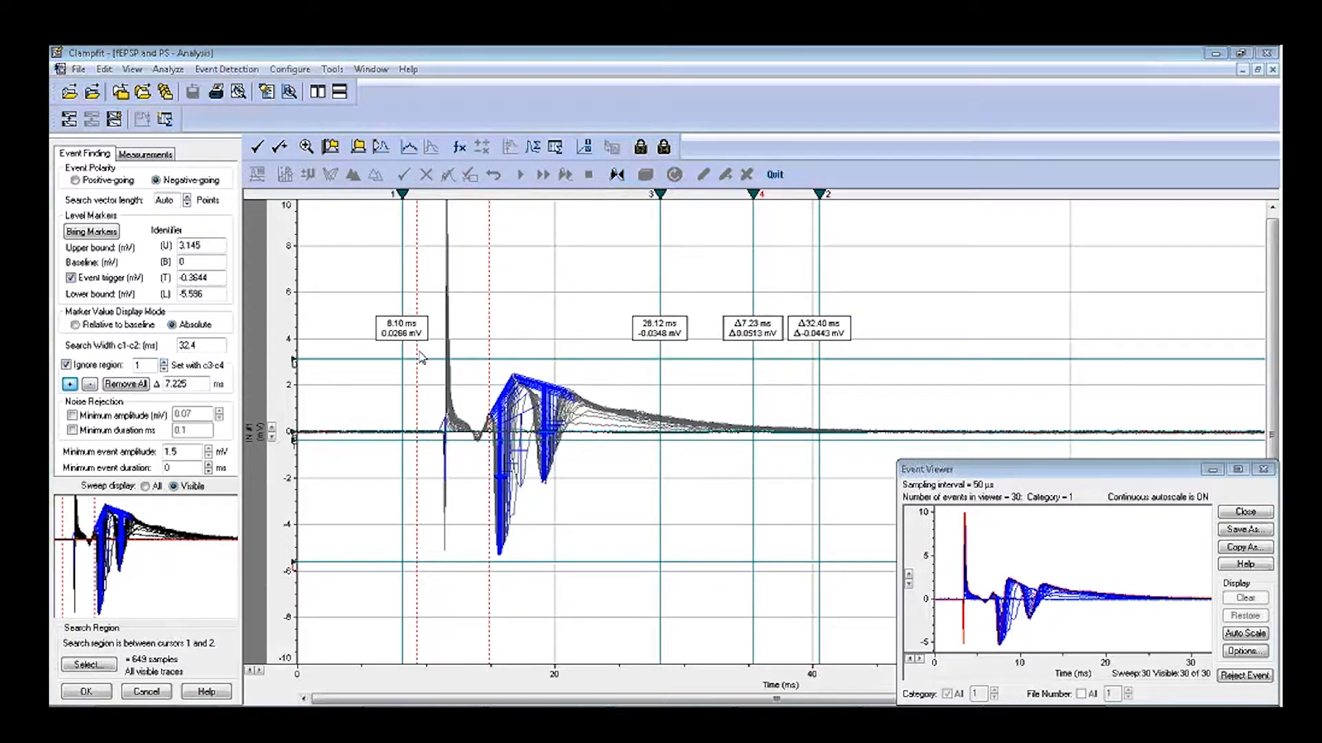
pyautogui.click(165, 362)
pyautogui.click(165, 365)
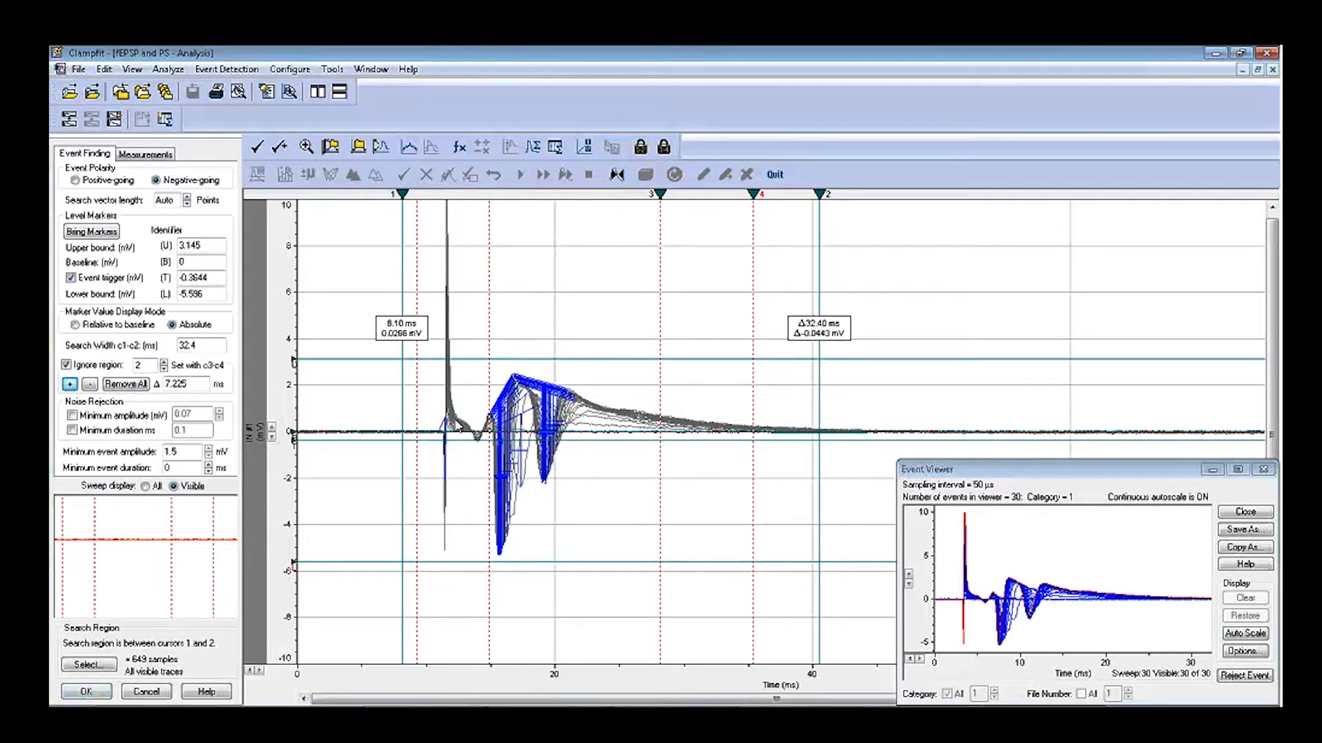
pyautogui.click(102, 690)
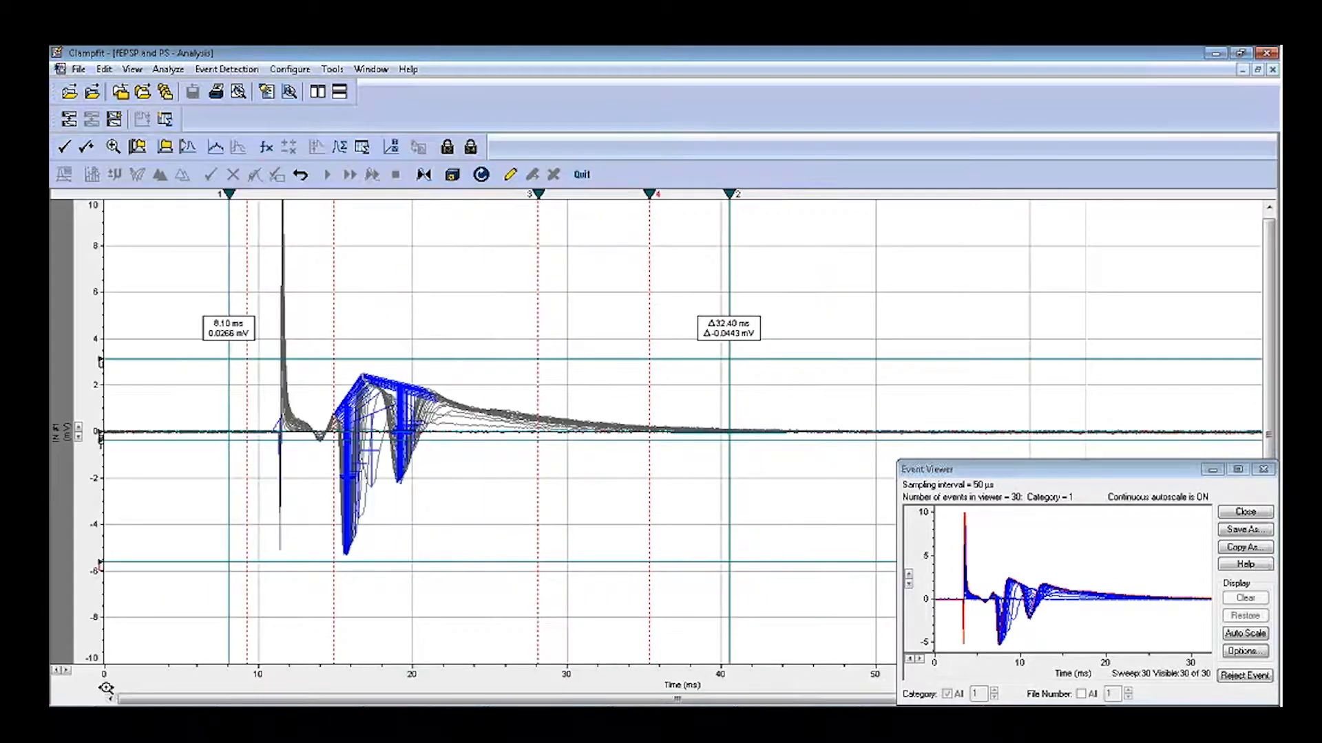
# Restart the population spike search with the existing data deleted, and detect events nonstop with both ignore regions
pyautogui.click(481, 175)
pyautogui.click(590, 398)
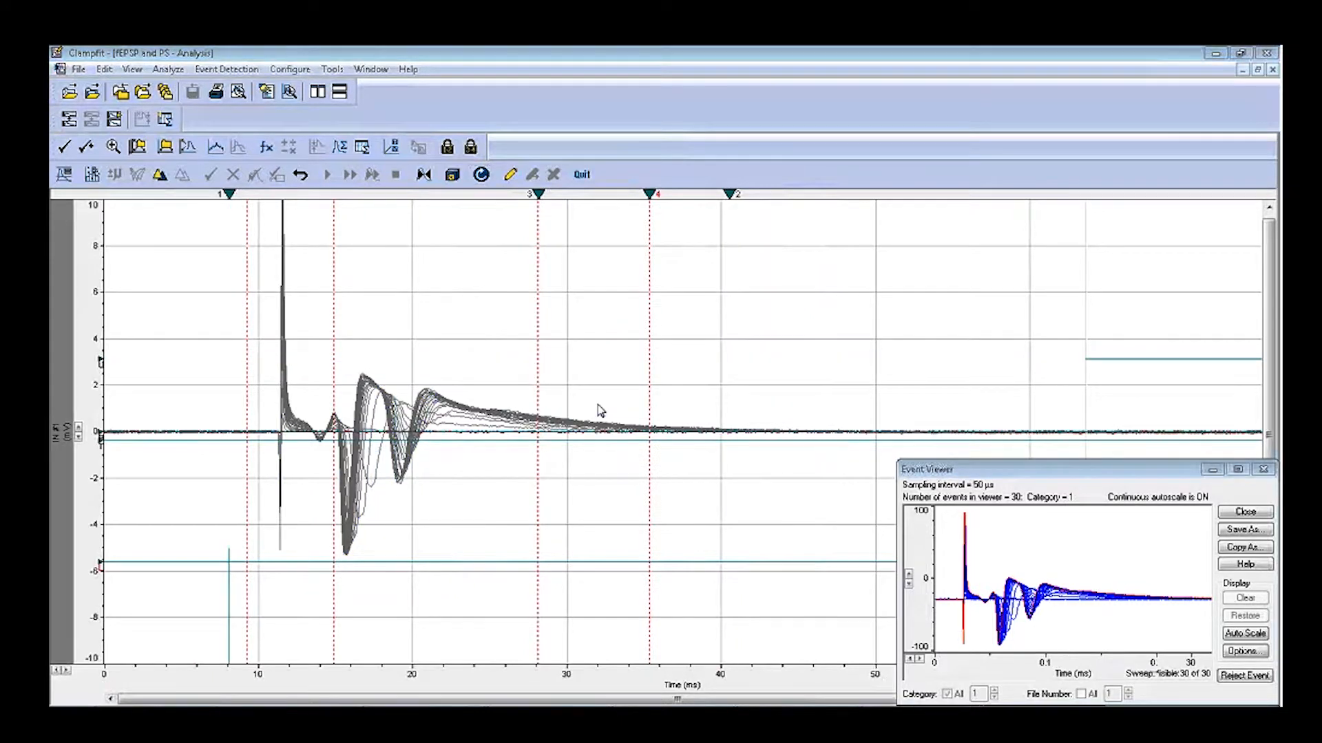
pyautogui.click(351, 176)
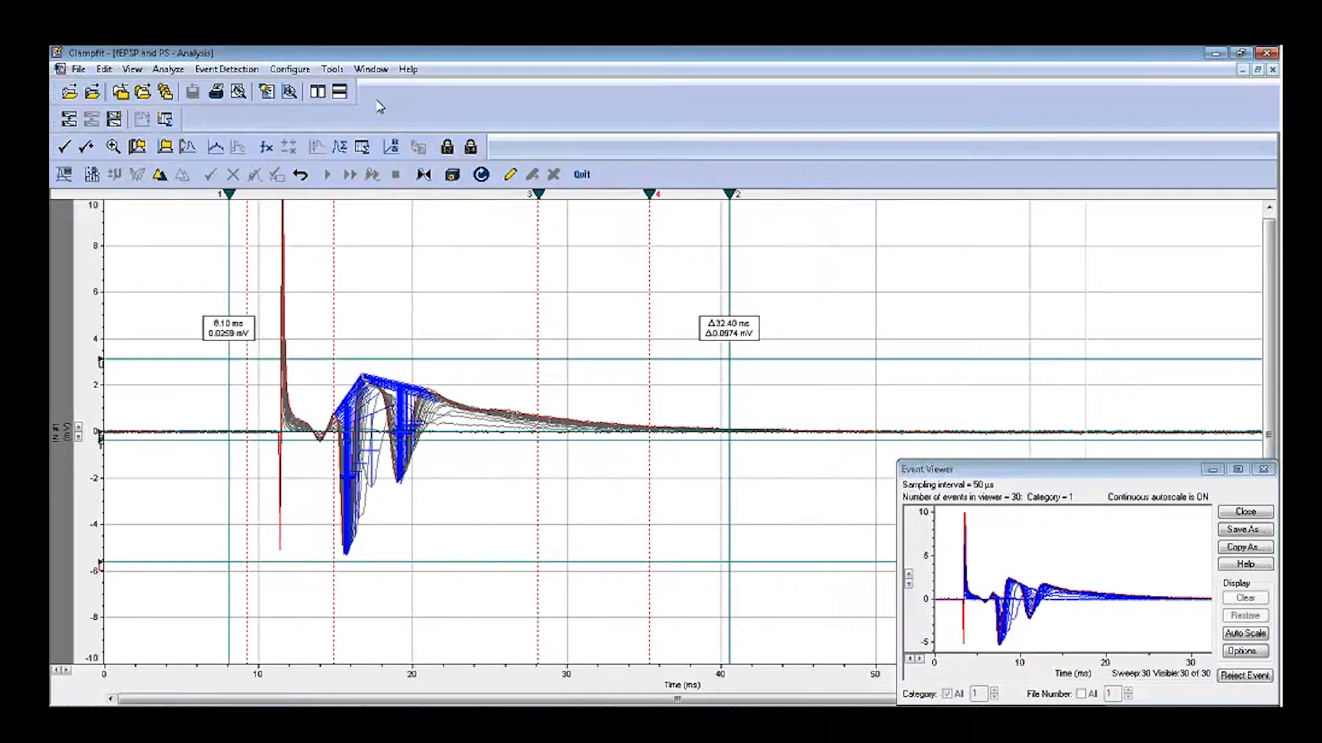
# Open the Results4 window with the event measurements and tile it side by side with the fEPSP and PS analysis window
pyautogui.click(371, 69)
pyautogui.click(441, 225)
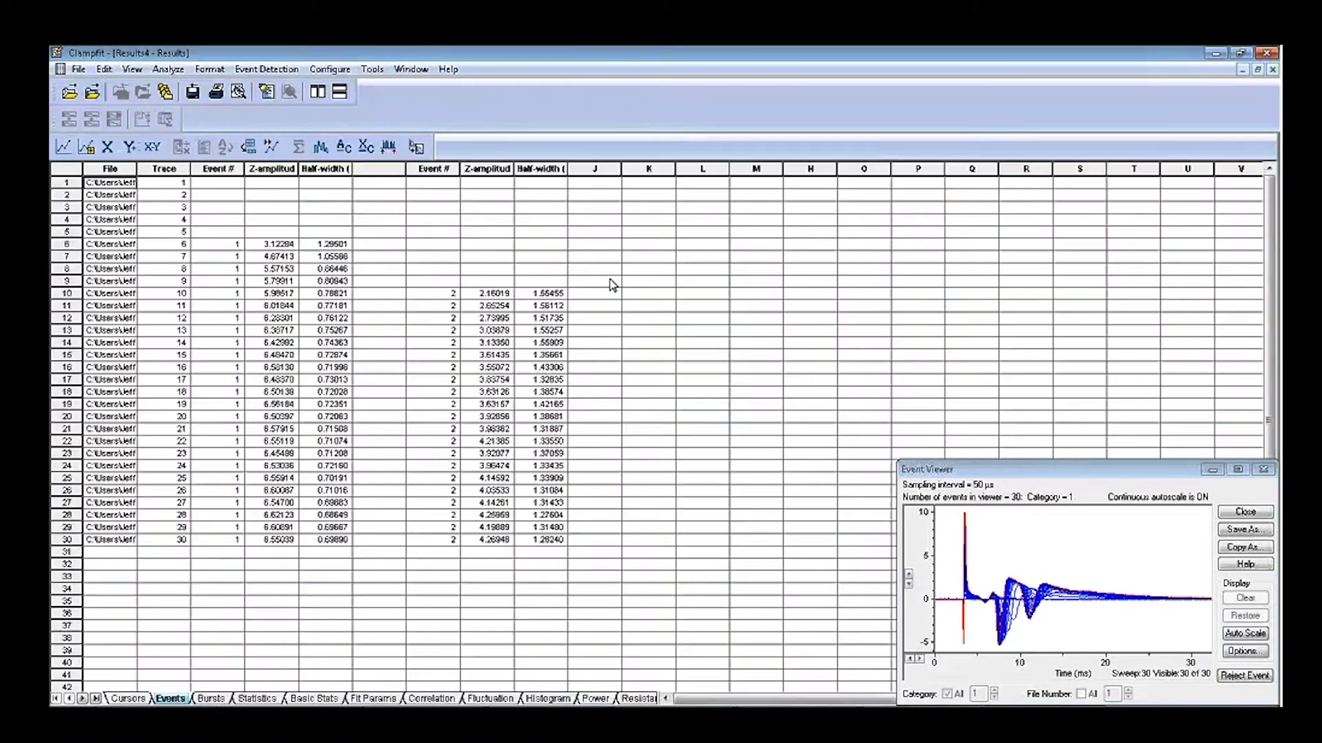
pyautogui.click(321, 92)
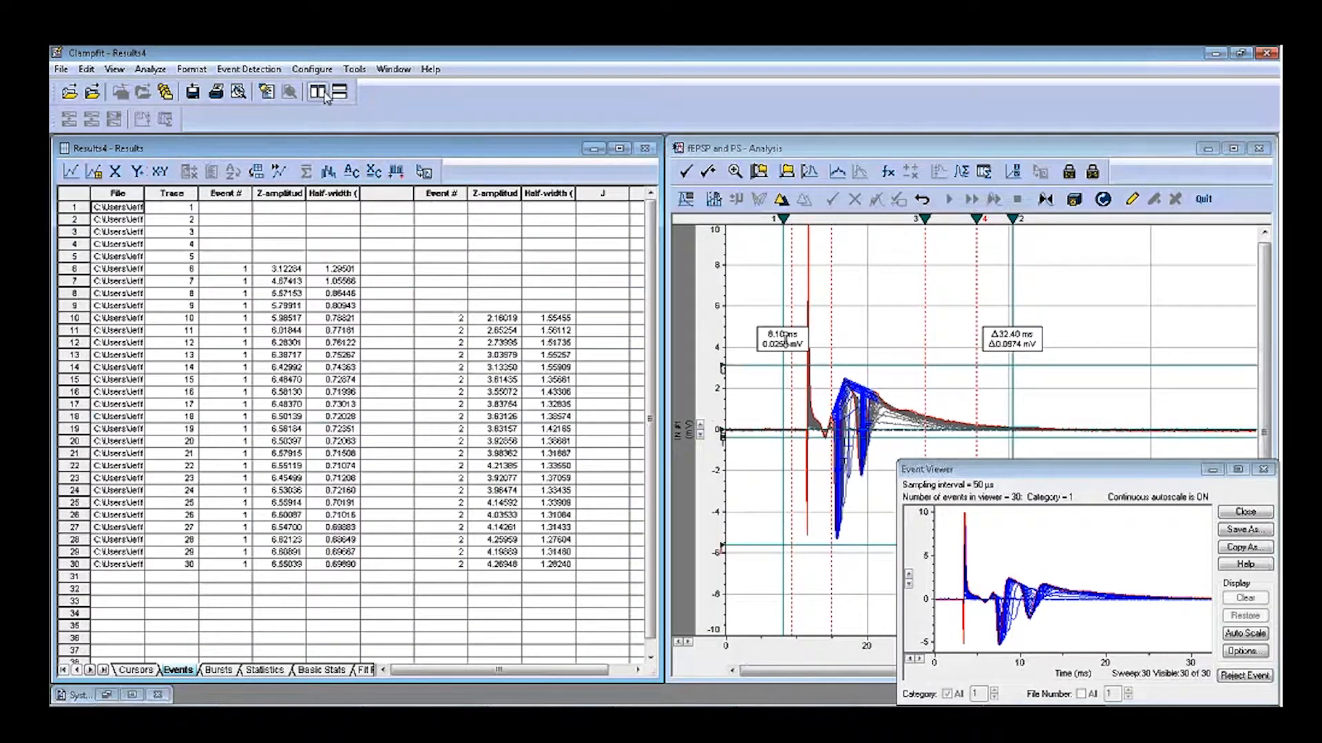
# Display only sweep 1 in the fEPSP and PS analysis window and minimize the Event Viewer
pyautogui.rightClick(888, 336)
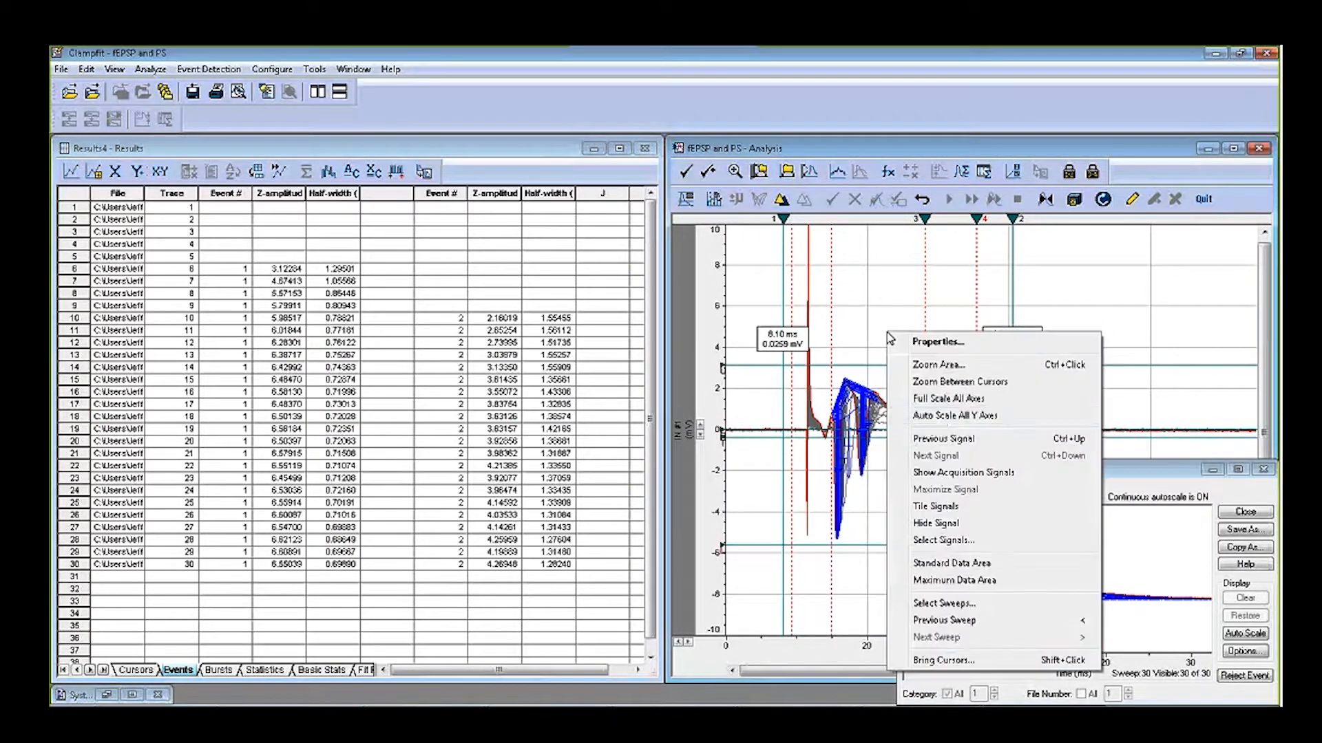
pyautogui.click(919, 602)
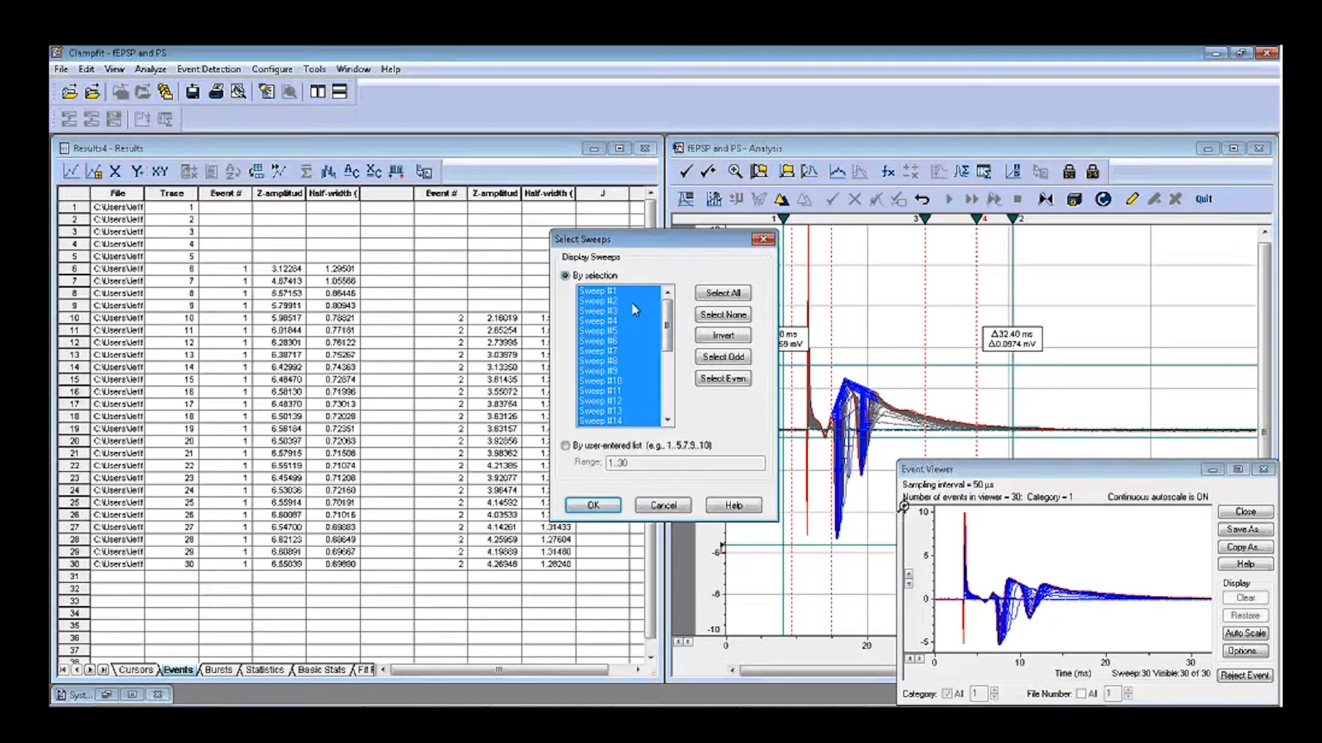
pyautogui.click(599, 291)
pyautogui.click(607, 507)
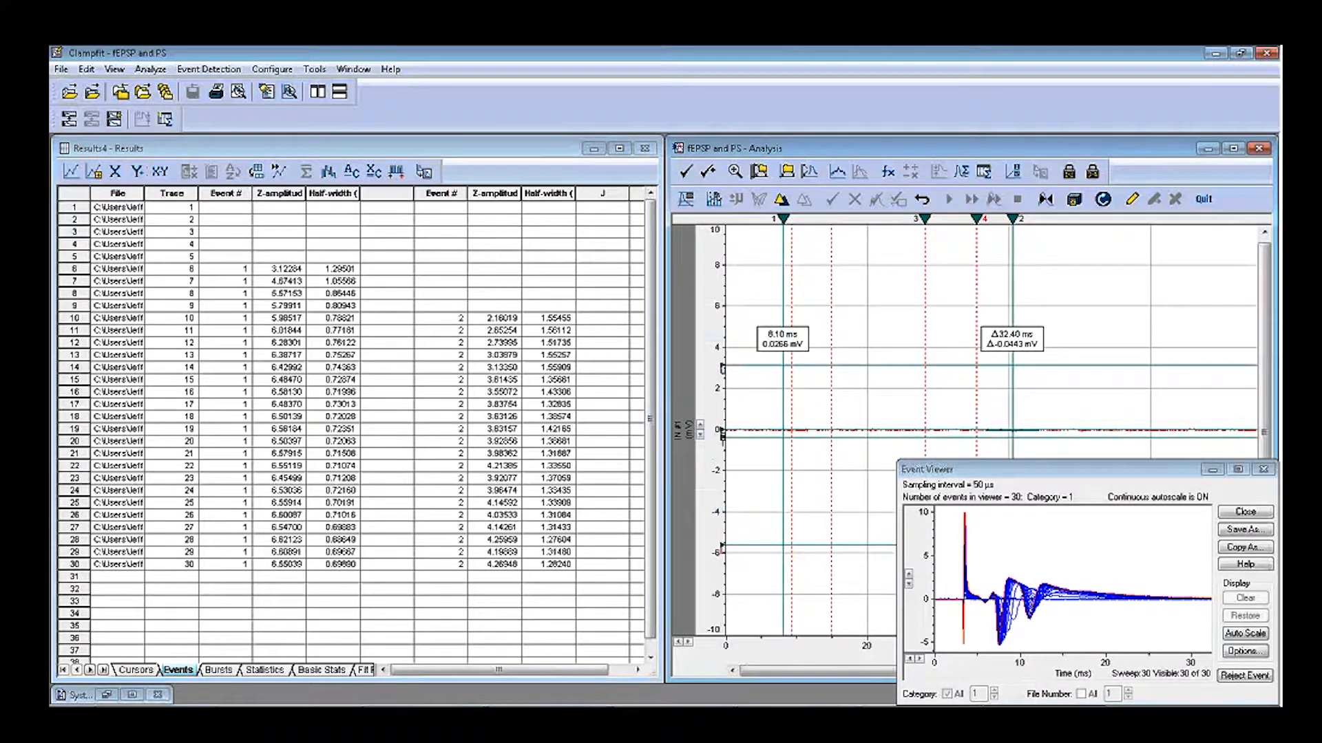
pyautogui.click(1212, 469)
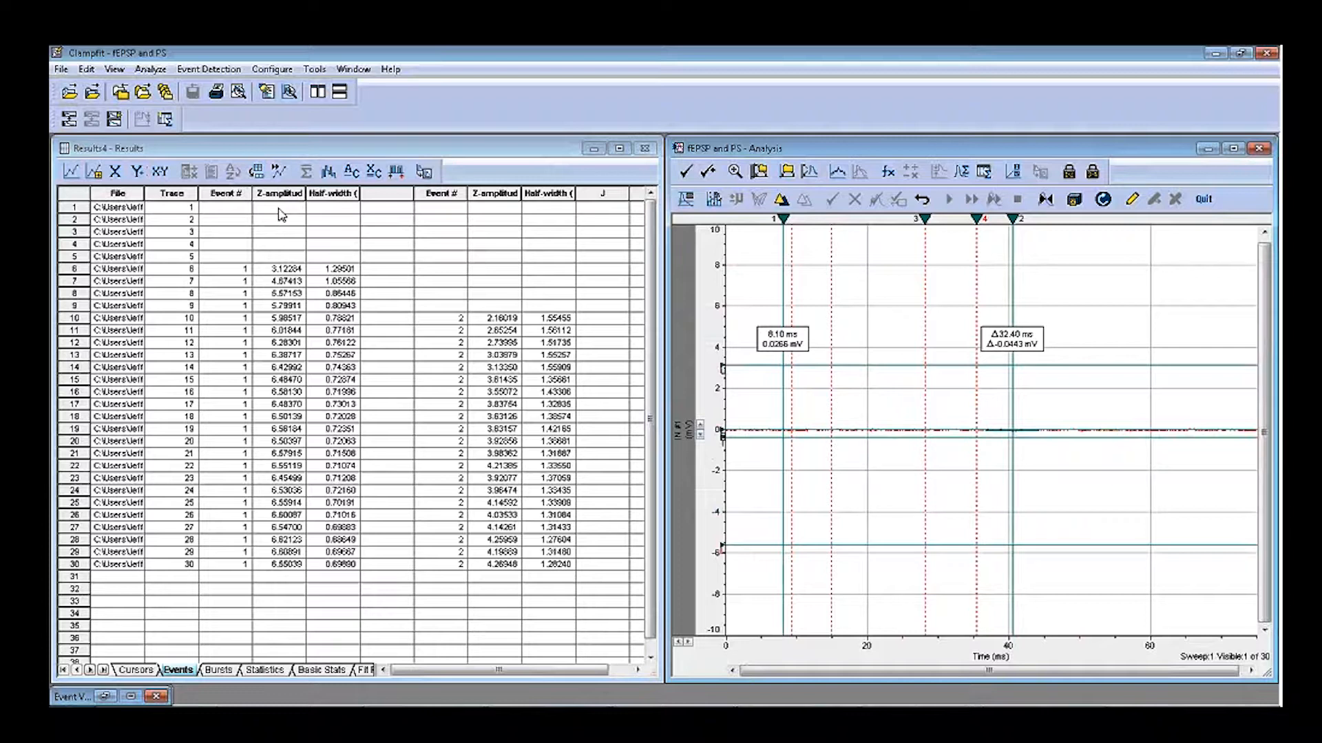
# Step through the sweeps one at a time up to sweep 8 to examine the detected population spikes
pyautogui.press('.')
pyautogui.press('.')
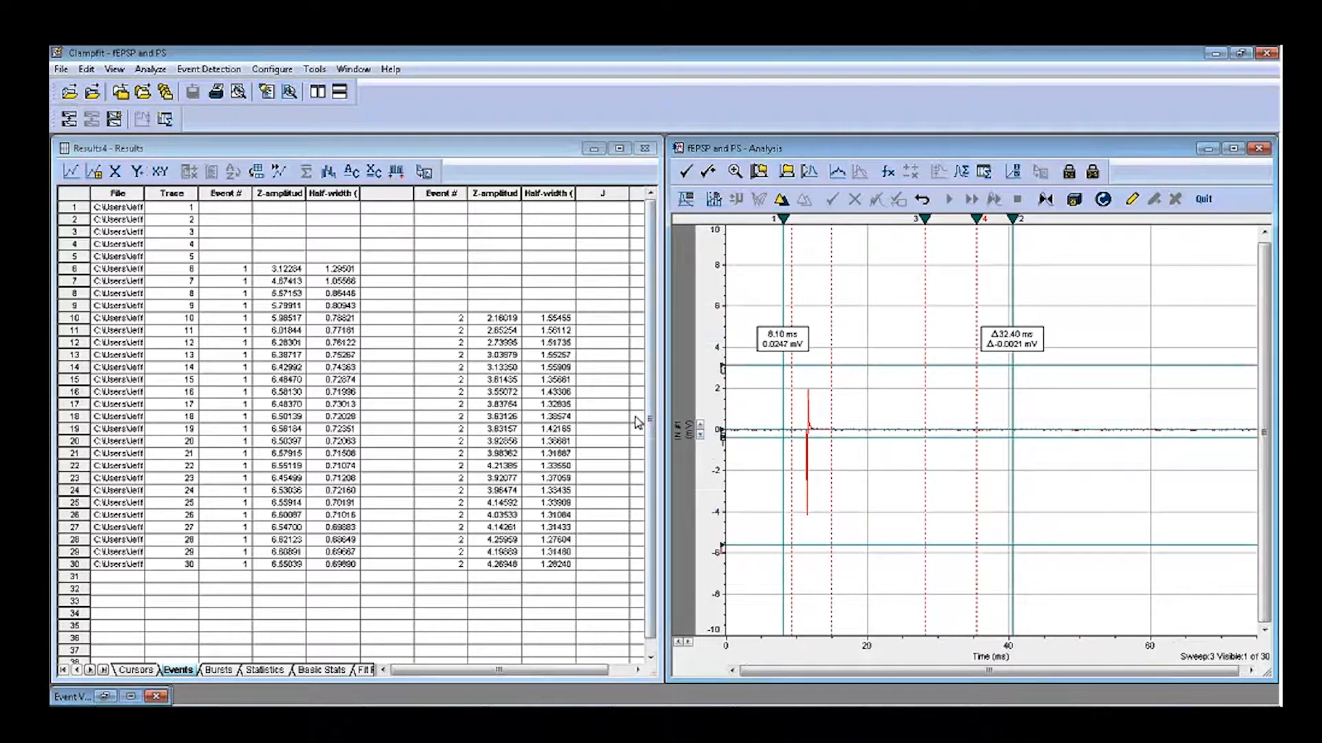
pyautogui.press('.')
pyautogui.press('.')
pyautogui.press('.')
pyautogui.press('.')
pyautogui.press('.')
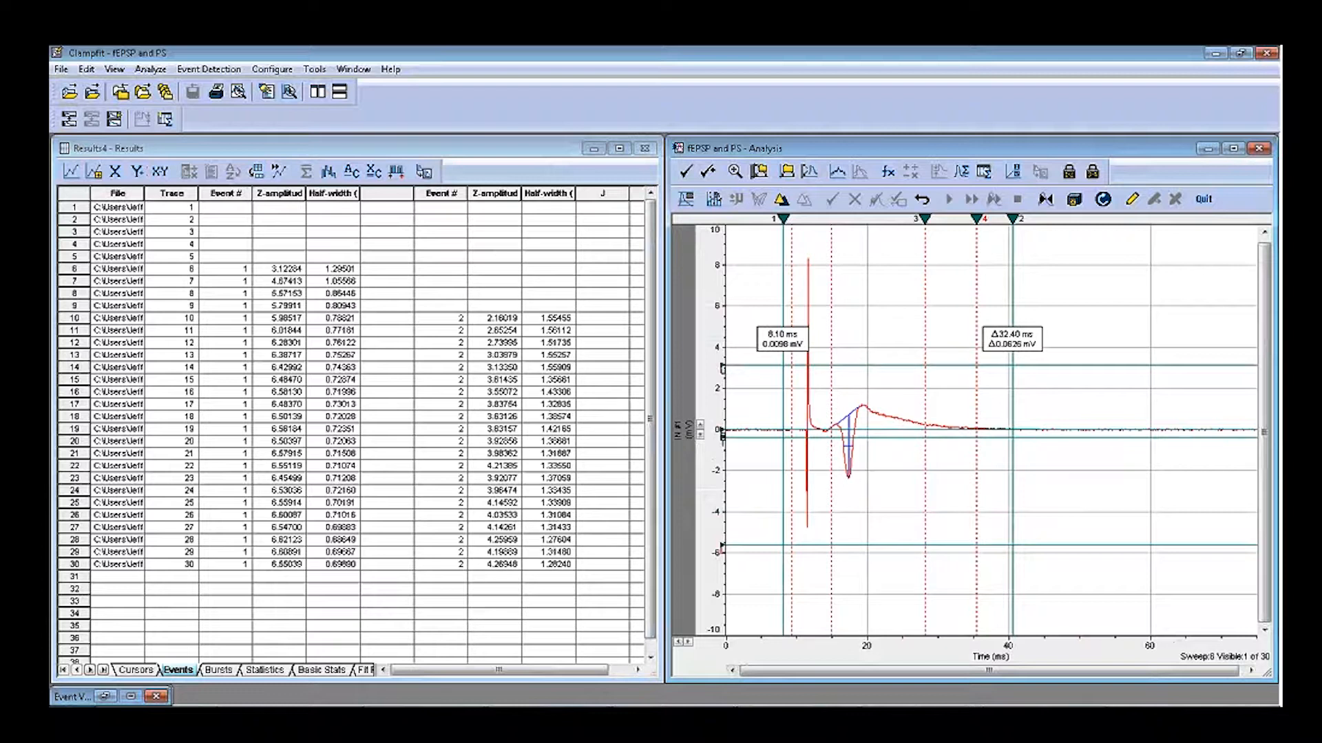
# Select the event result rows for traces 10, 15, 18 and 14 in turn to inspect the matching sweeps
pyautogui.click(76, 318)
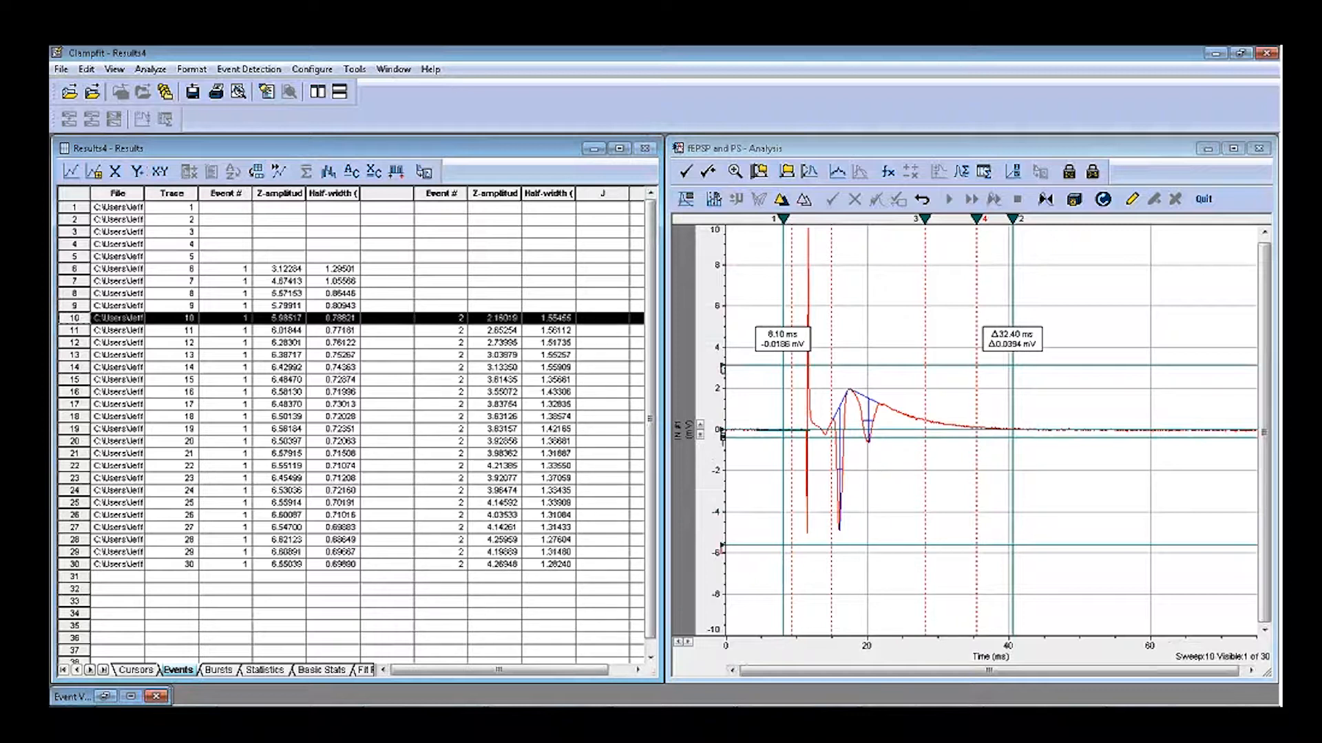
pyautogui.click(74, 380)
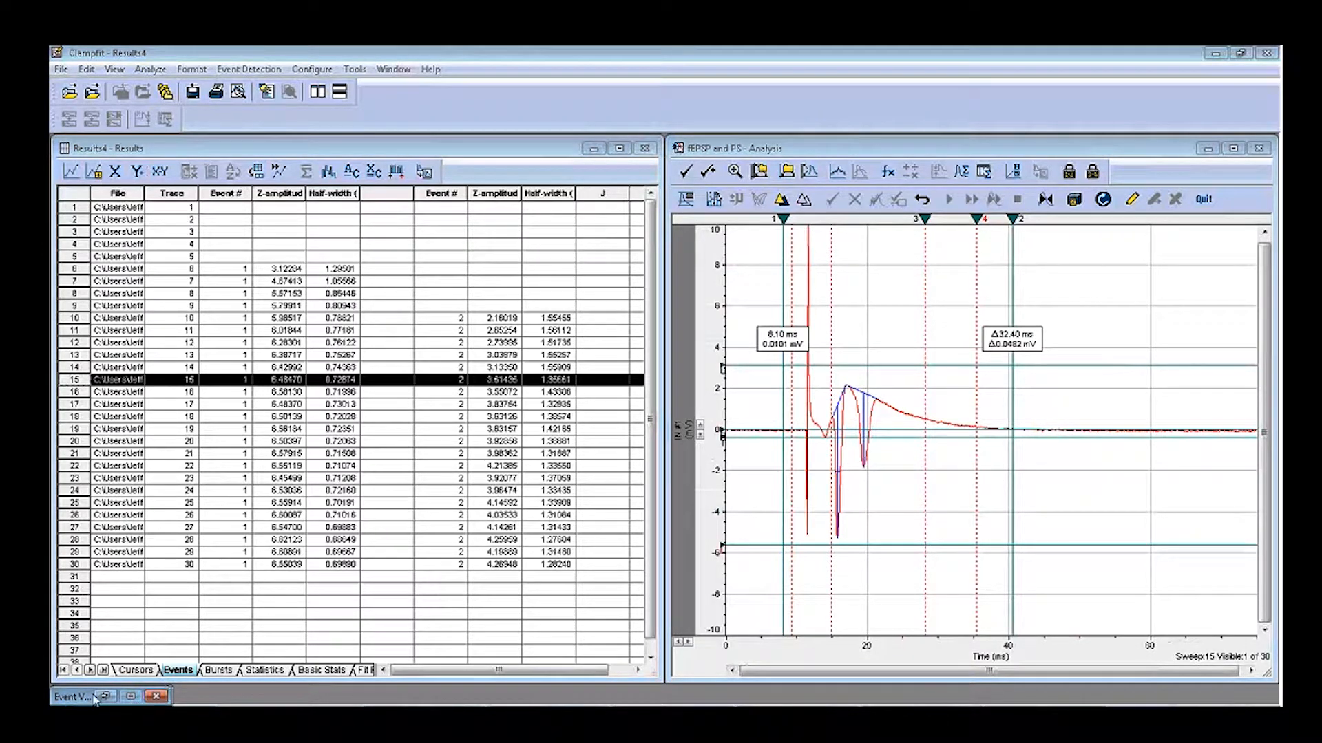
pyautogui.click(131, 697)
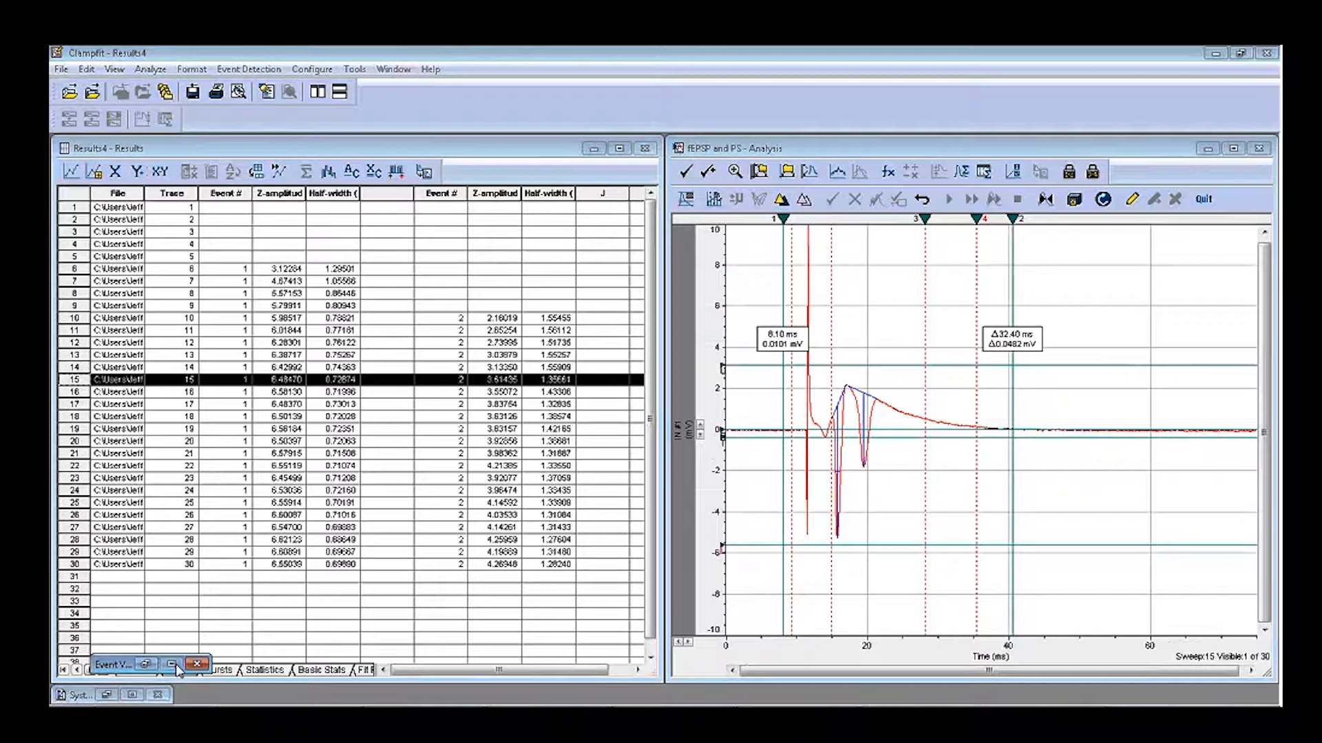
pyautogui.click(388, 417)
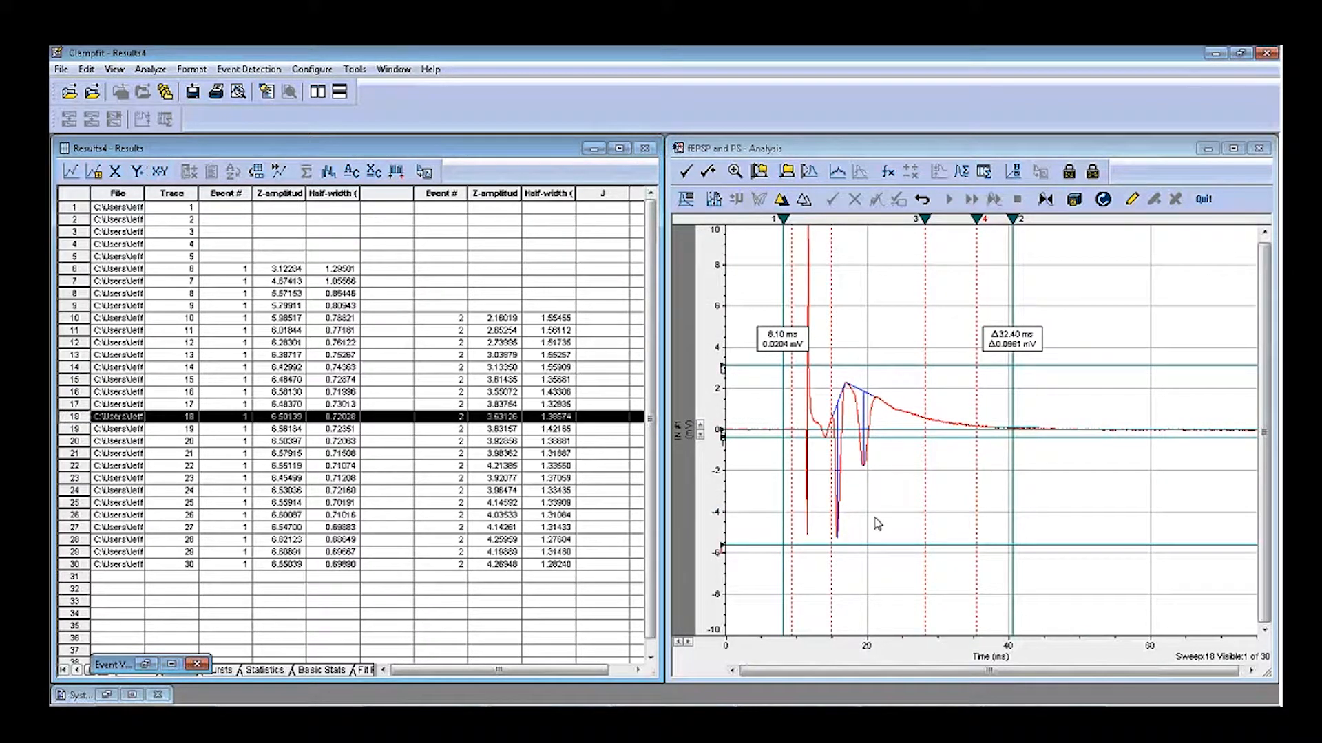
pyautogui.click(74, 367)
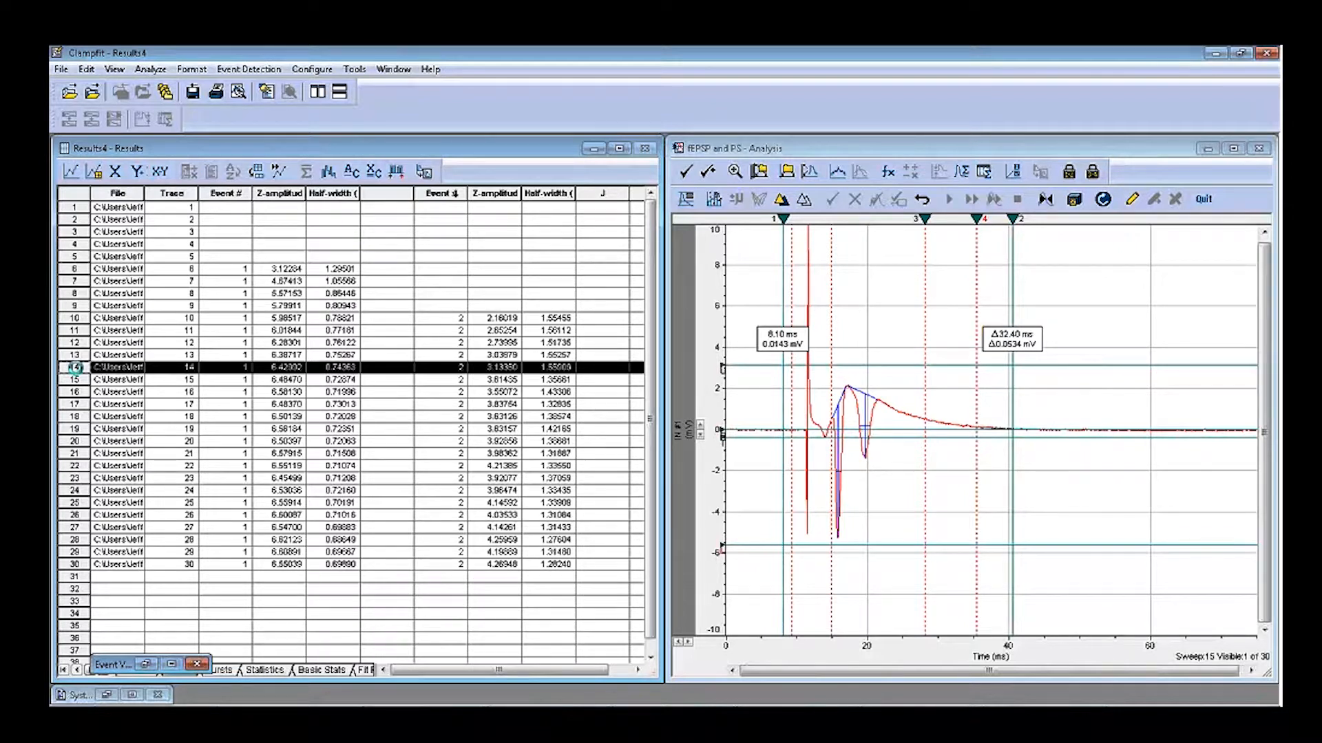
# Maximize the analysis window, reopen the population spike search settings and display all sweeps
pyautogui.click(1234, 150)
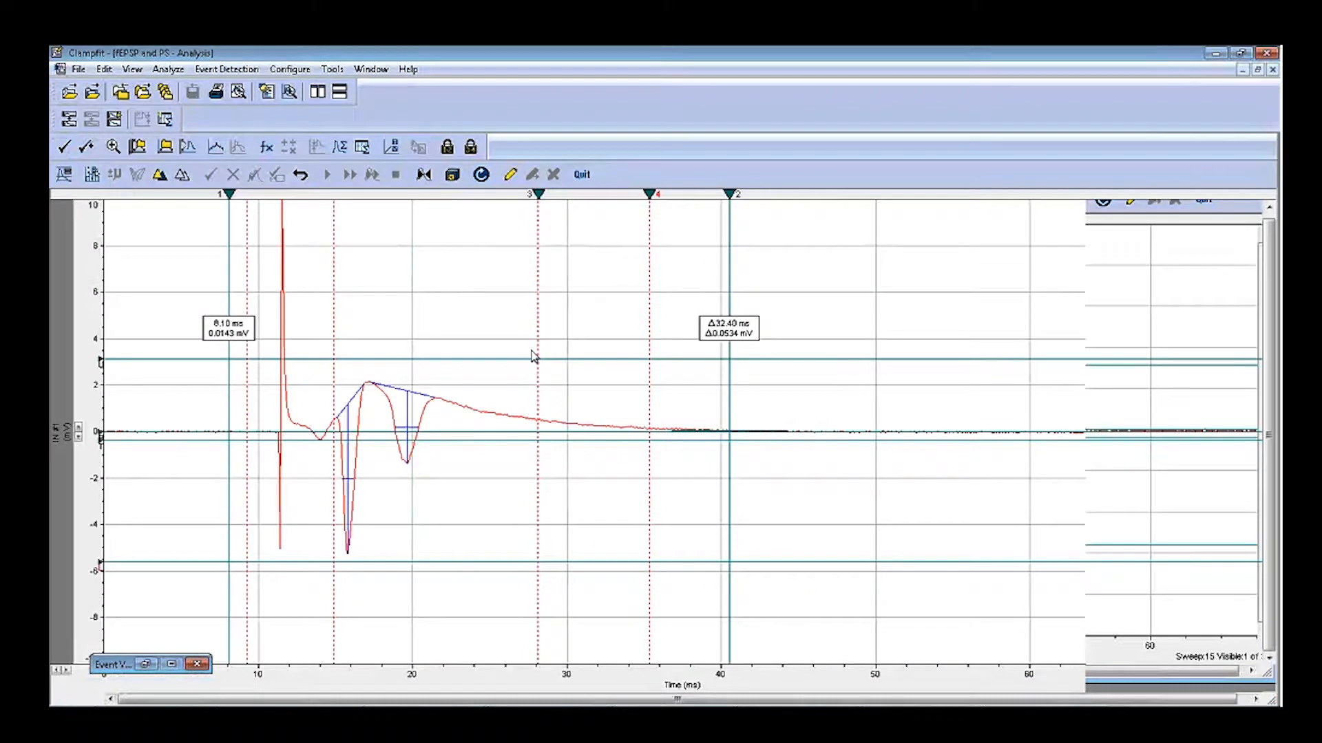
pyautogui.click(64, 174)
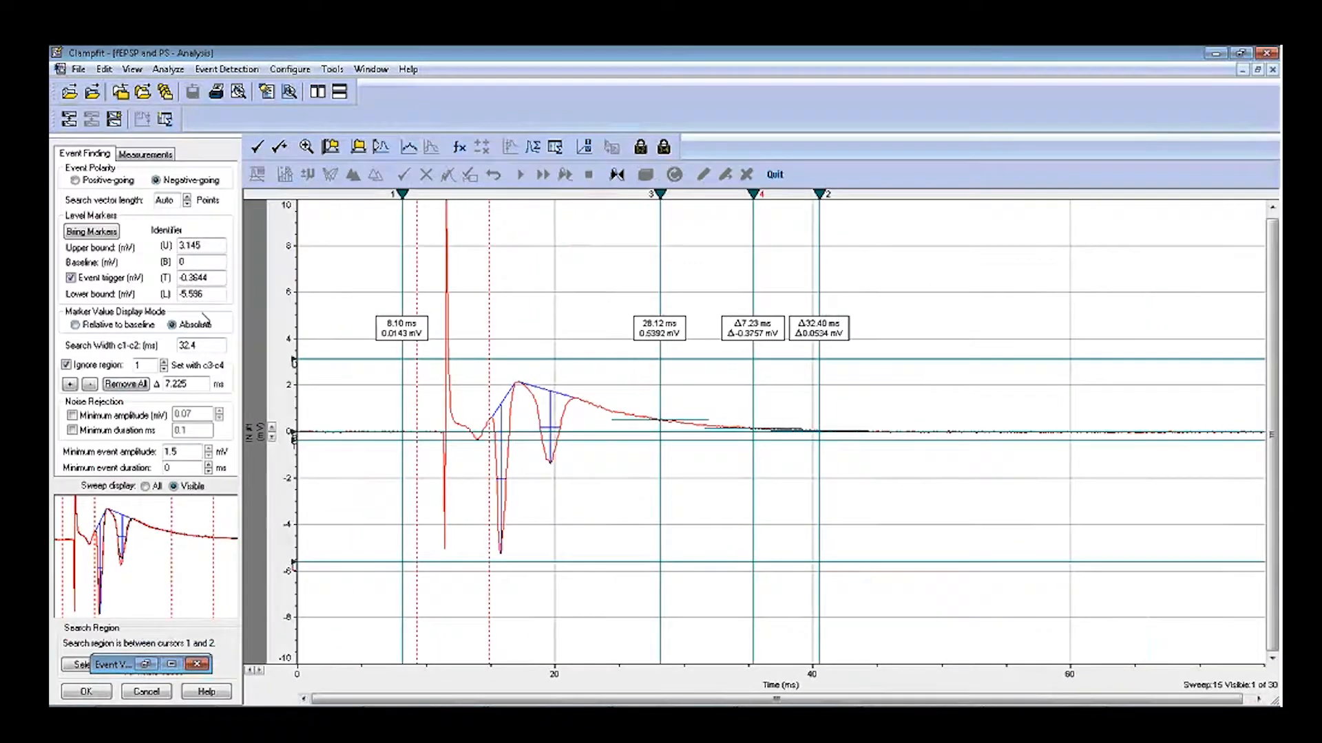
pyautogui.rightClick(653, 367)
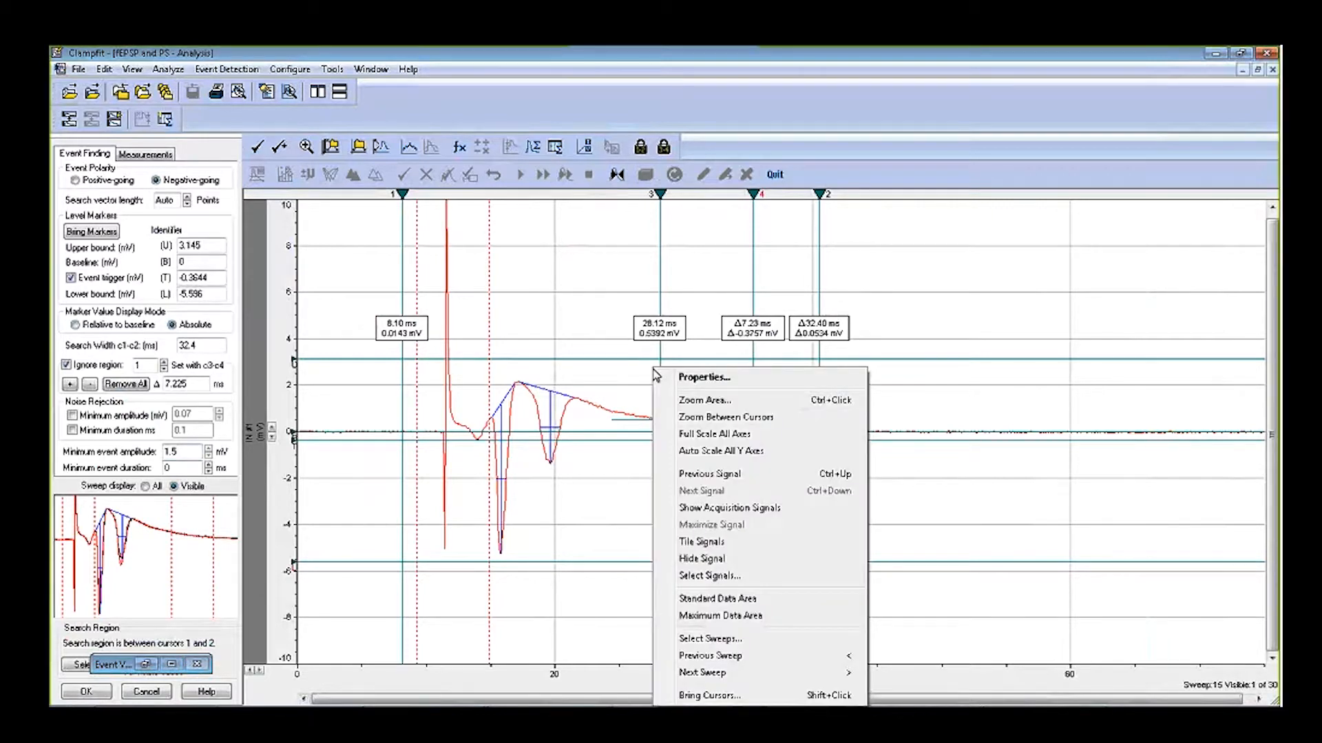
pyautogui.click(729, 639)
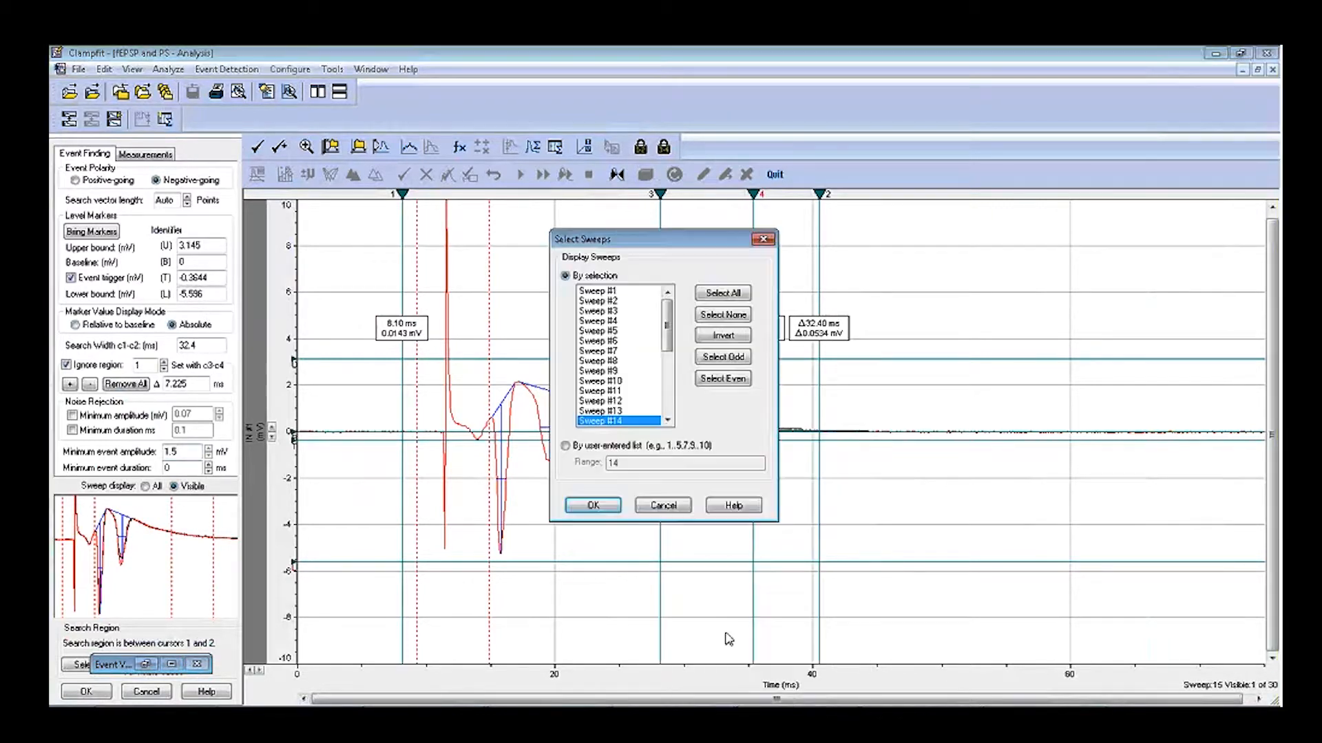
pyautogui.click(723, 292)
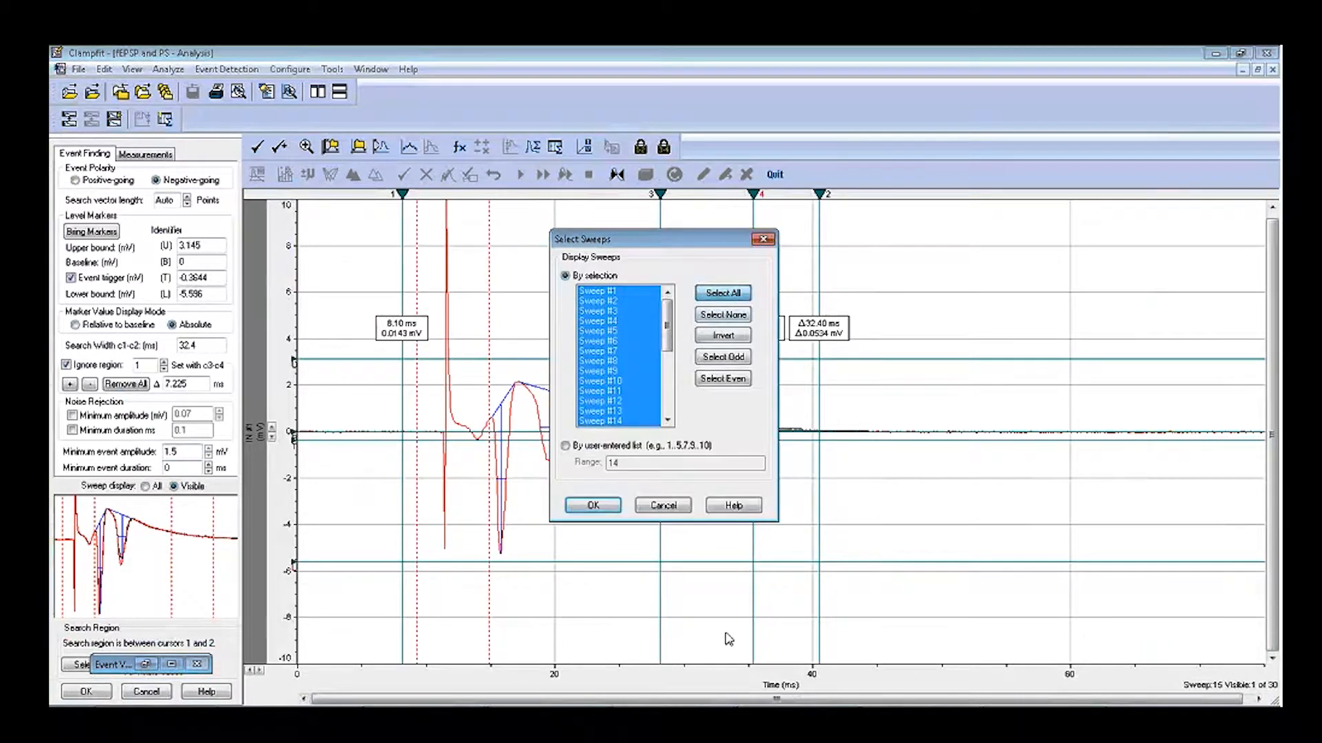
pyautogui.click(593, 505)
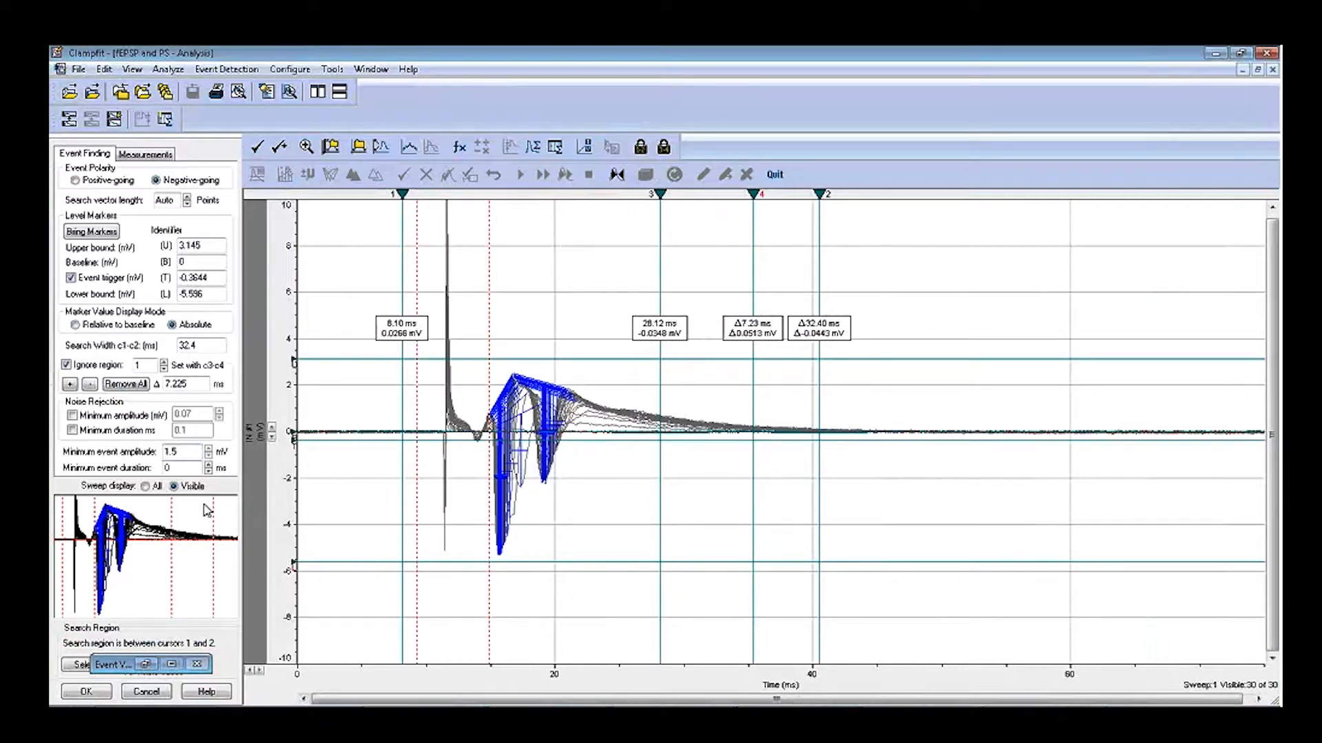
# Set the minimum event amplitude to 0 mV and lower the event trigger marker to about -1.126 mV
pyautogui.click(180, 452)
pyautogui.moveTo(180, 453); pyautogui.dragTo(165, 460)
pyautogui.write('0')
pyautogui.moveTo(318, 440); pyautogui.dragTo(331, 459)
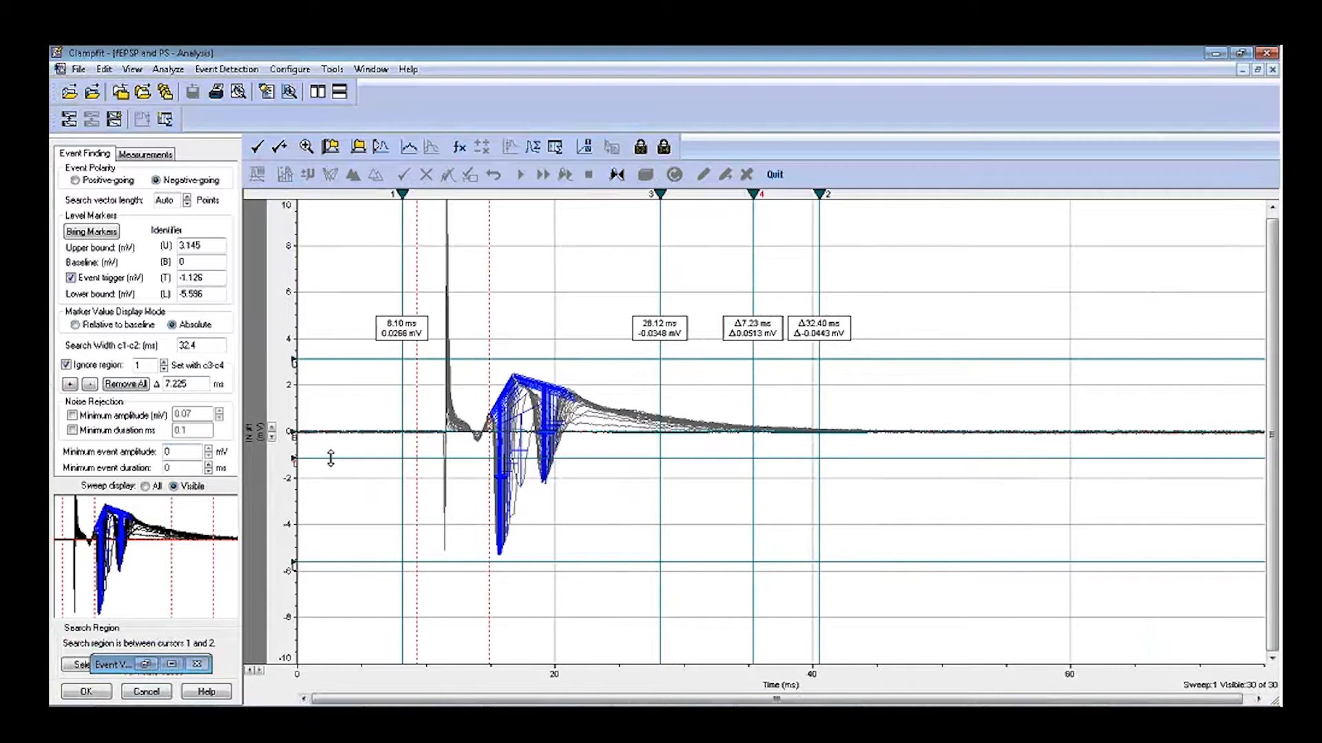
pyautogui.moveTo(92, 664); pyautogui.dragTo(130, 694)
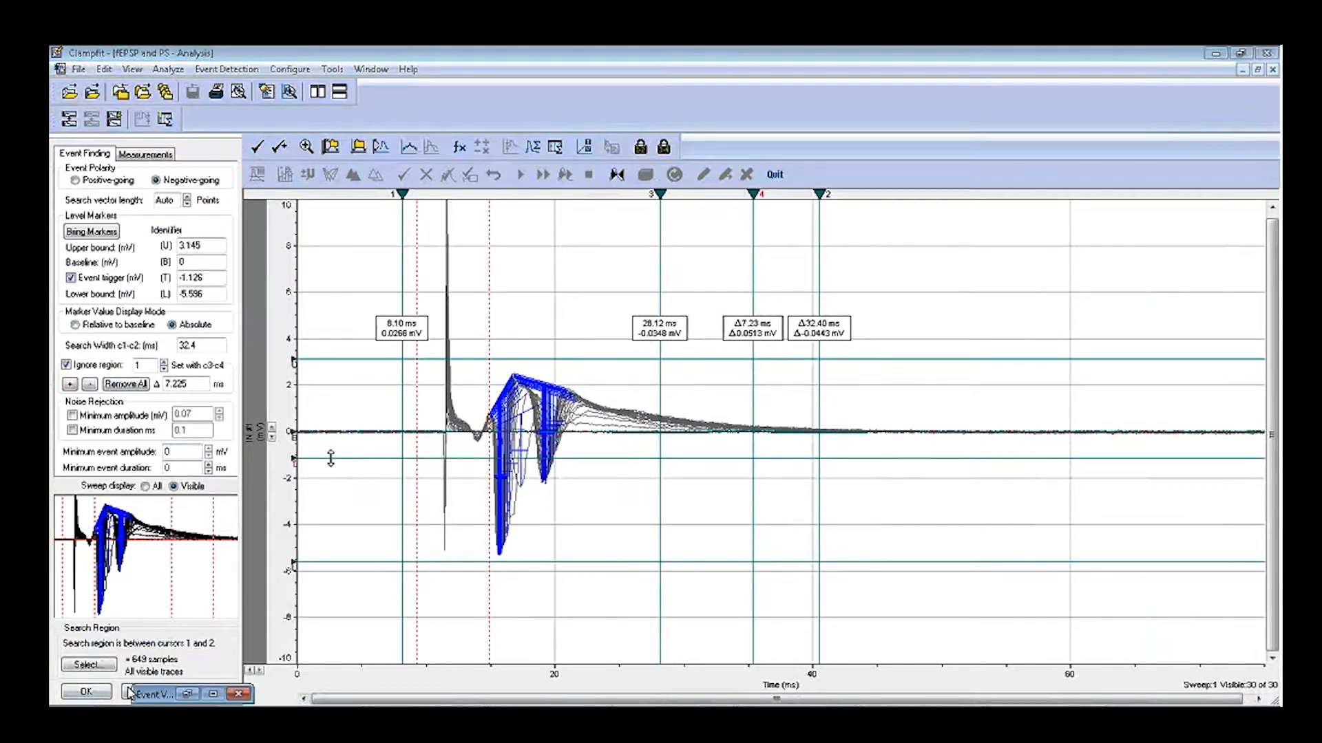
# Apply the changed search settings, restart the population spike search and detect events nonstop
pyautogui.click(100, 692)
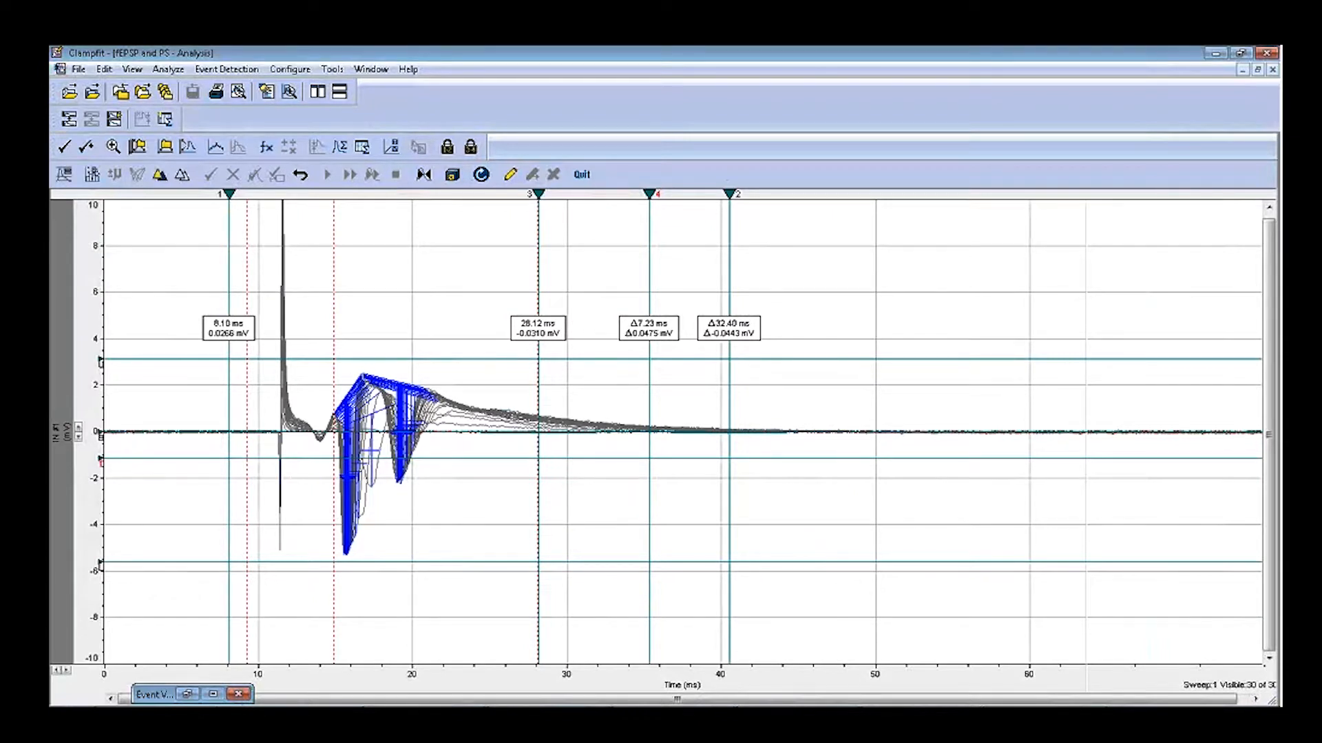
pyautogui.click(600, 402)
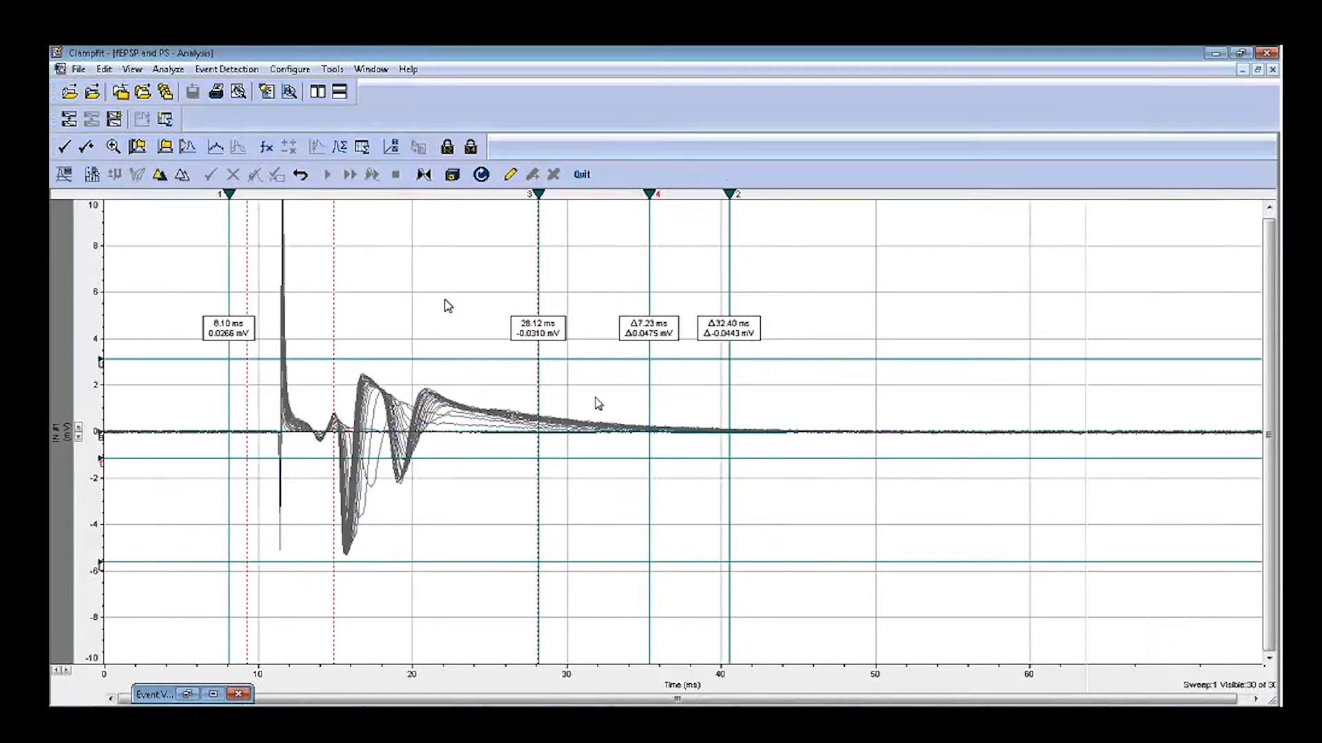
pyautogui.click(350, 176)
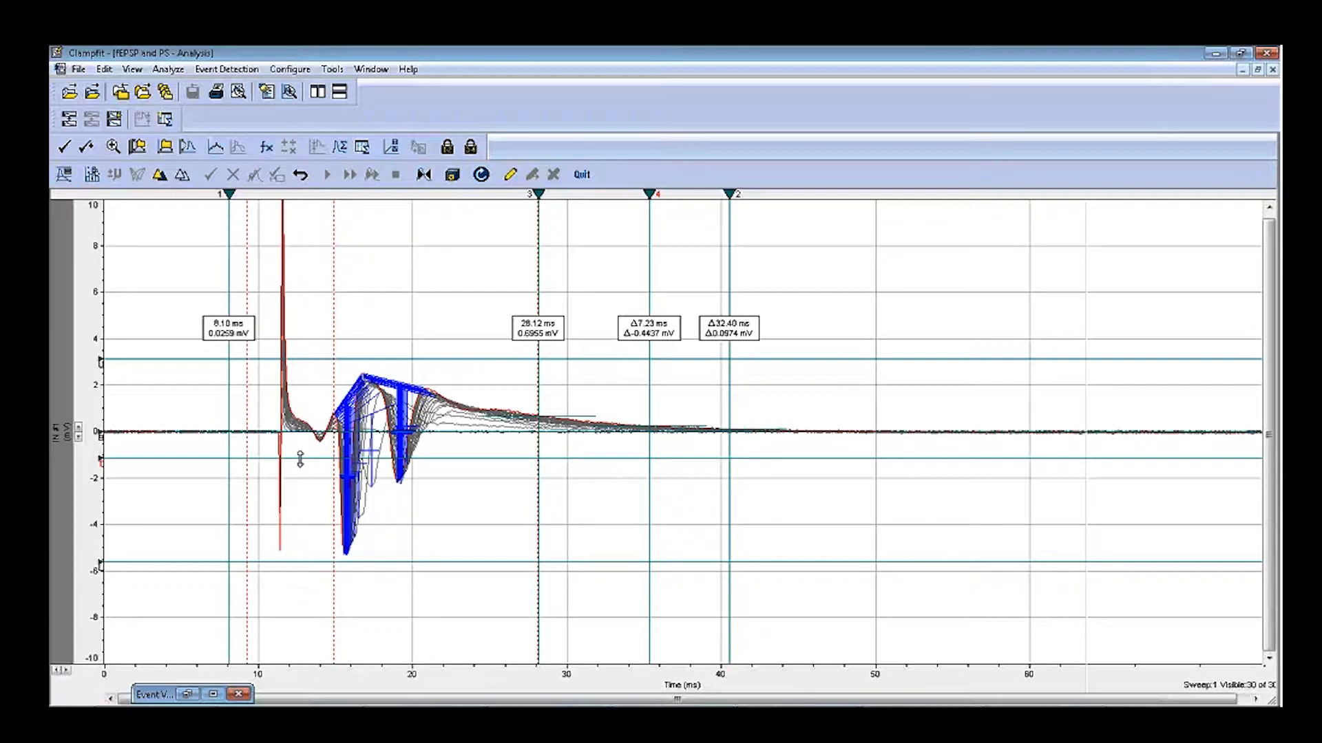
# Display only sweep 1 and tile the analysis window side by side with the Results4 window
pyautogui.rightClick(472, 458)
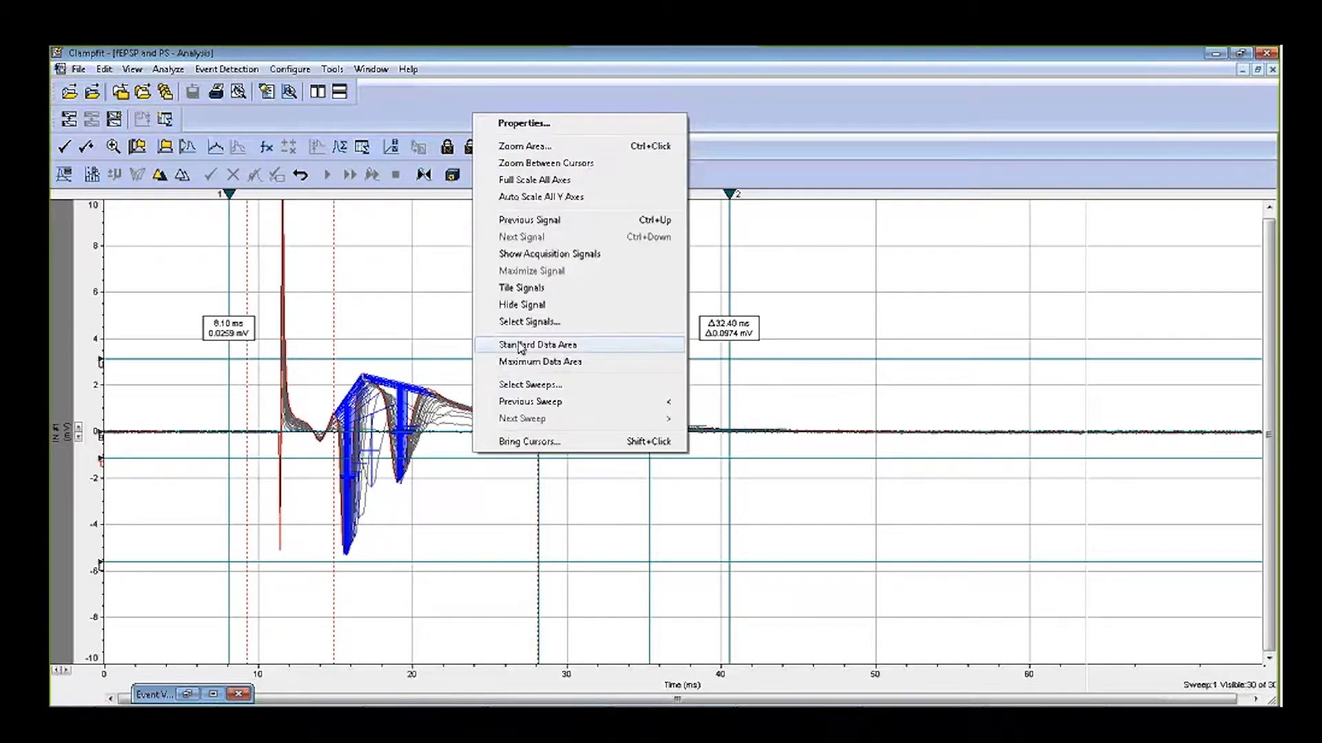
pyautogui.click(530, 384)
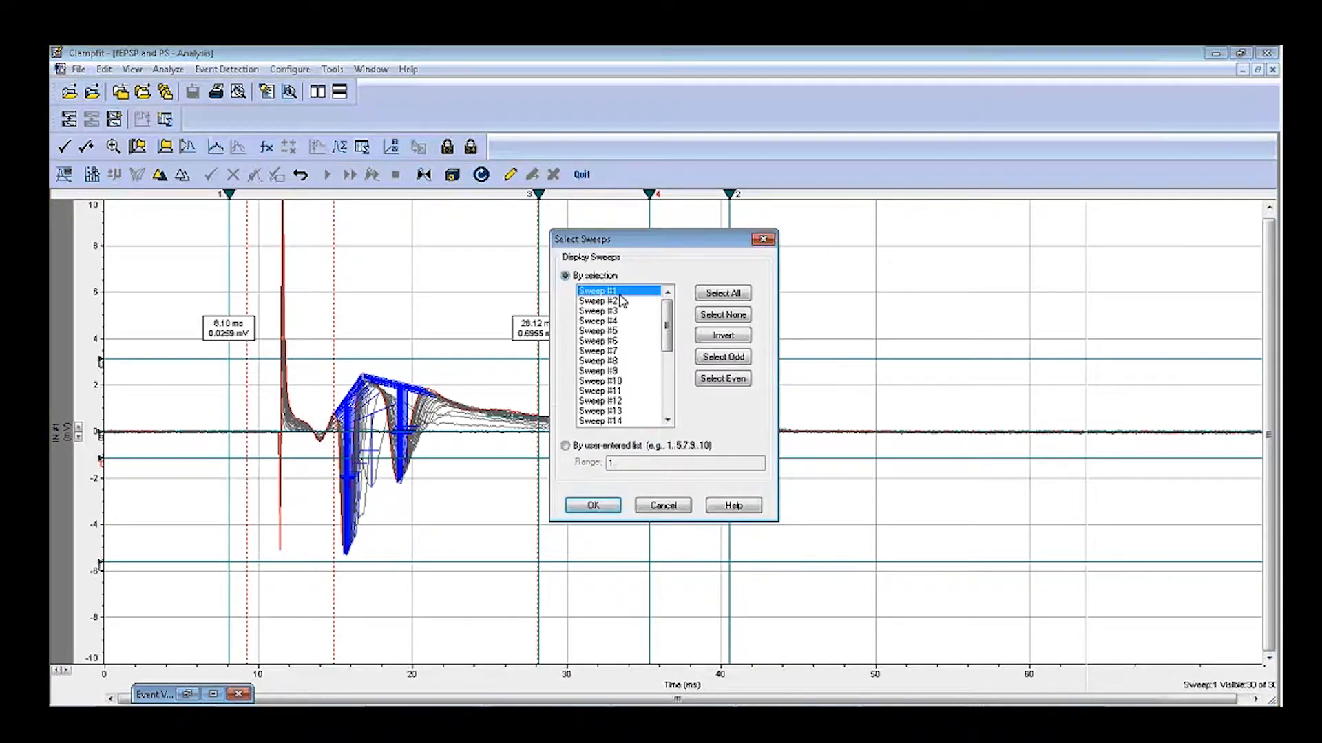
pyautogui.click(596, 506)
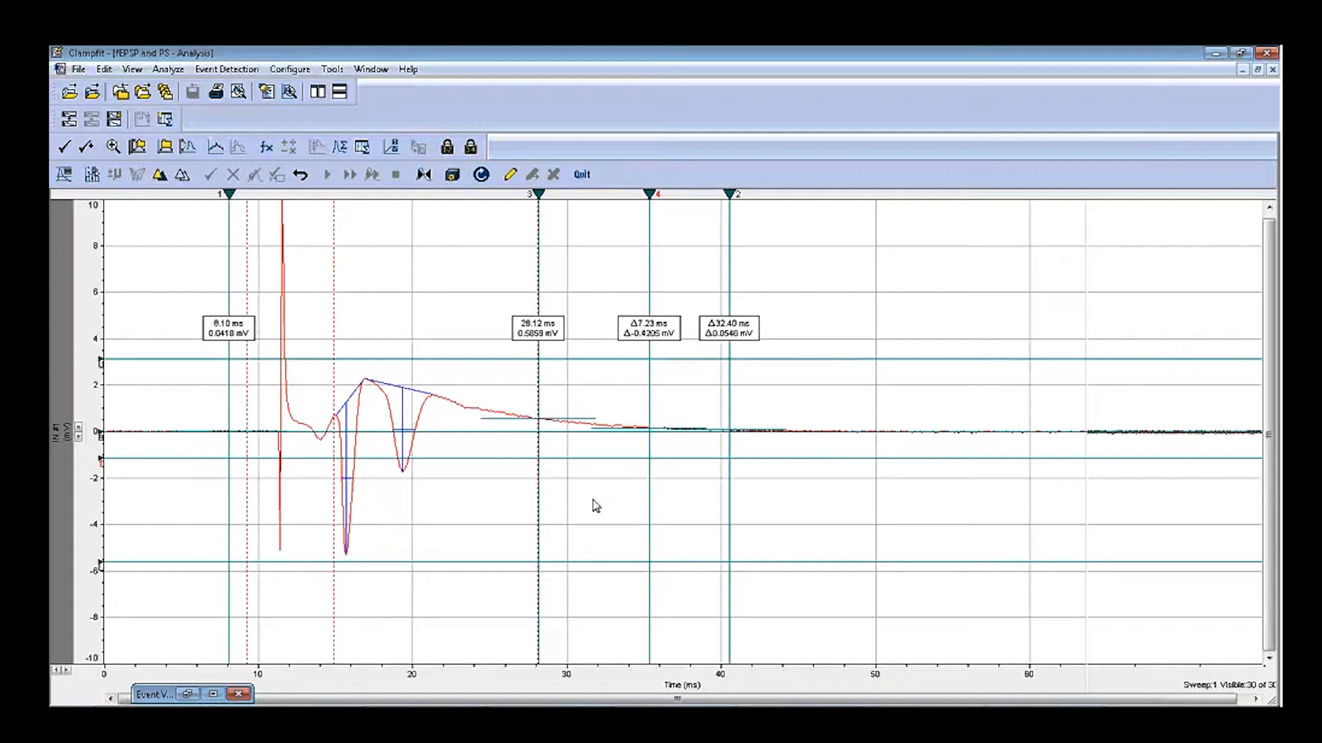
pyautogui.click(447, 147)
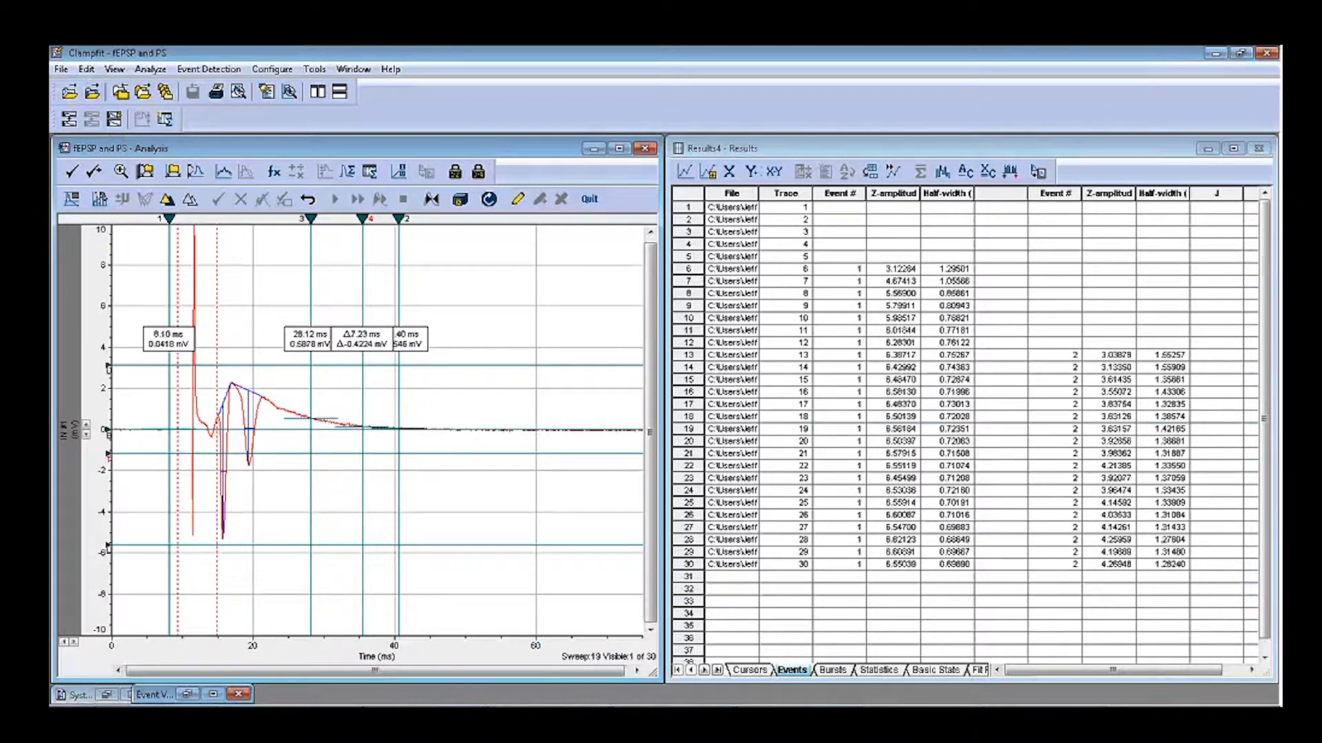
# Select the event of trace 12 in the results and change its state to Suppress
pyautogui.click(693, 343)
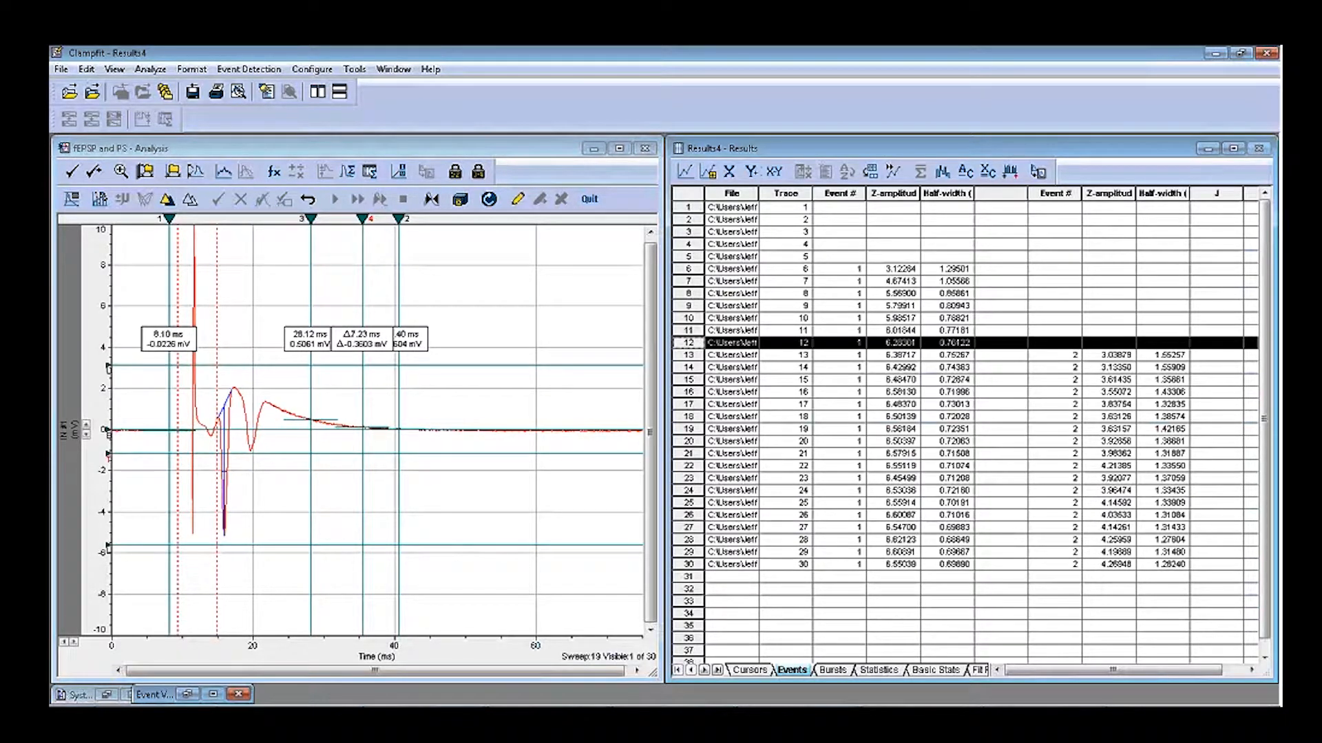
pyautogui.click(165, 200)
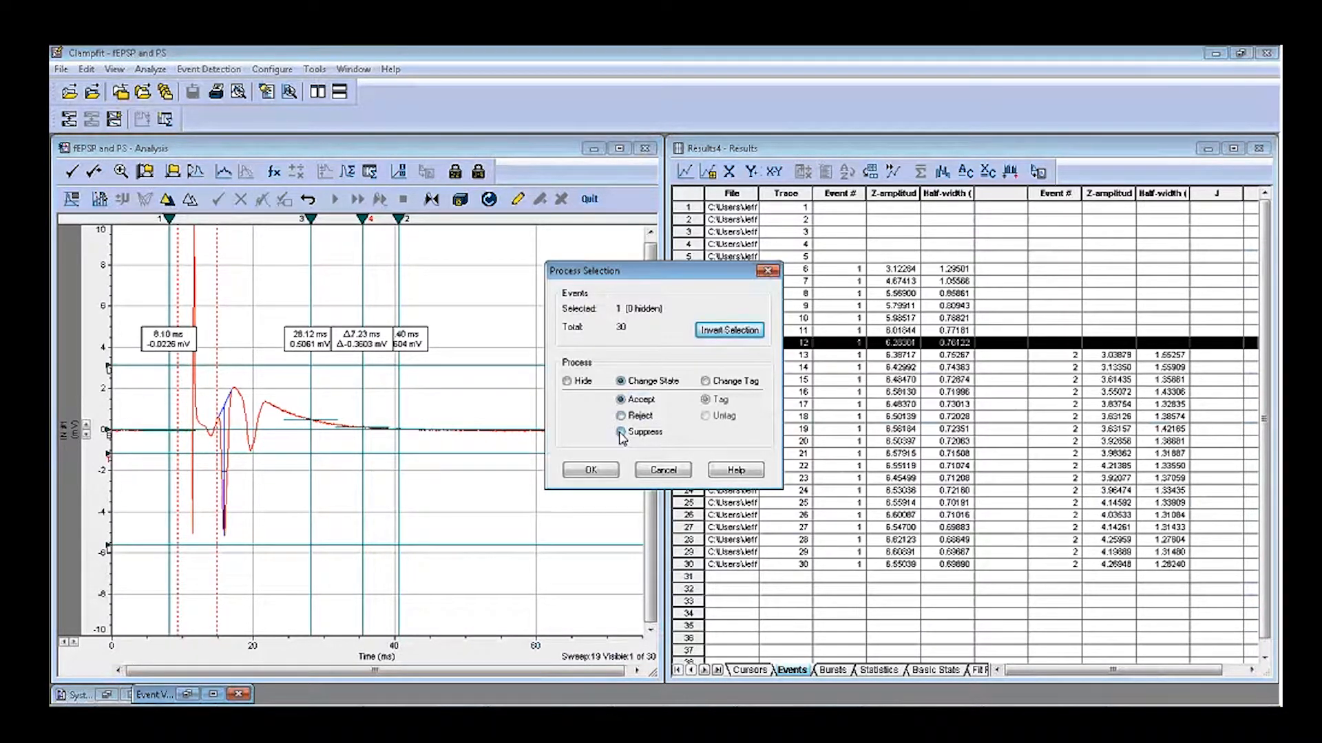
pyautogui.moveTo(631, 276); pyautogui.dragTo(540, 254)
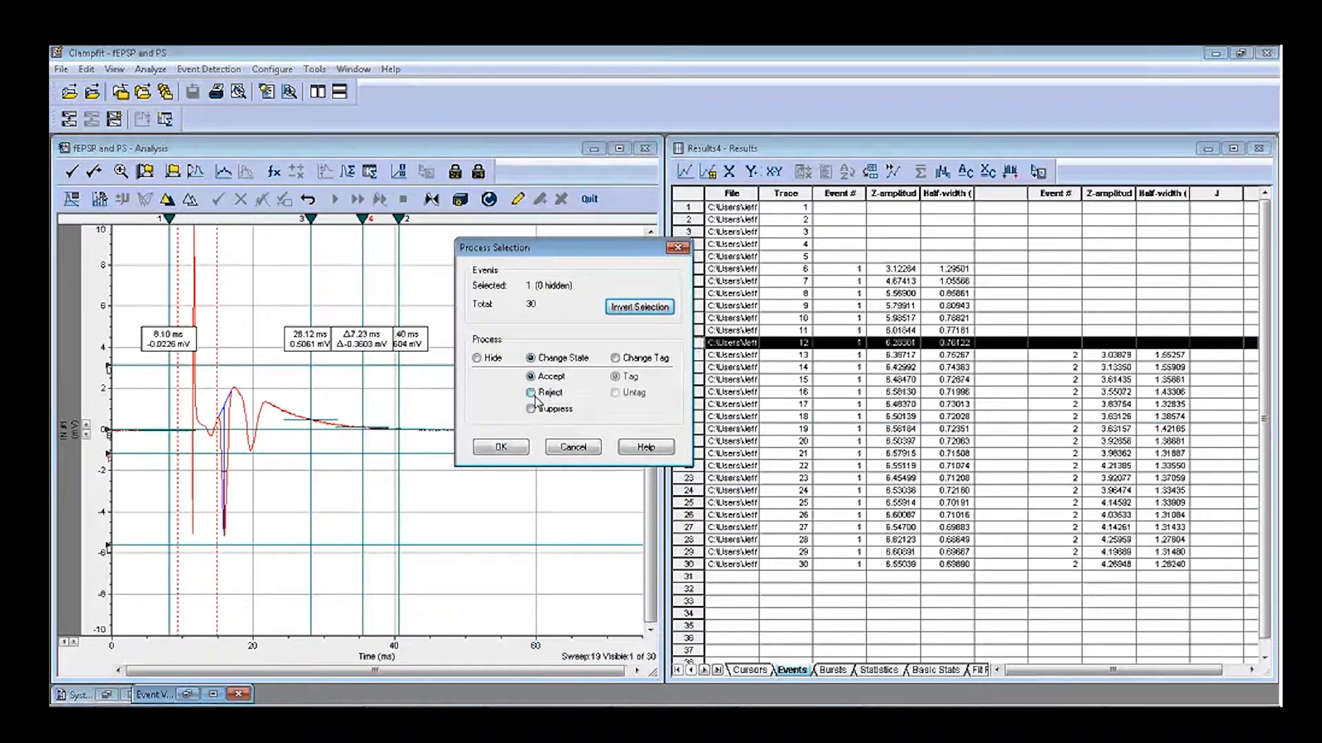
pyautogui.moveTo(592, 248); pyautogui.dragTo(579, 240)
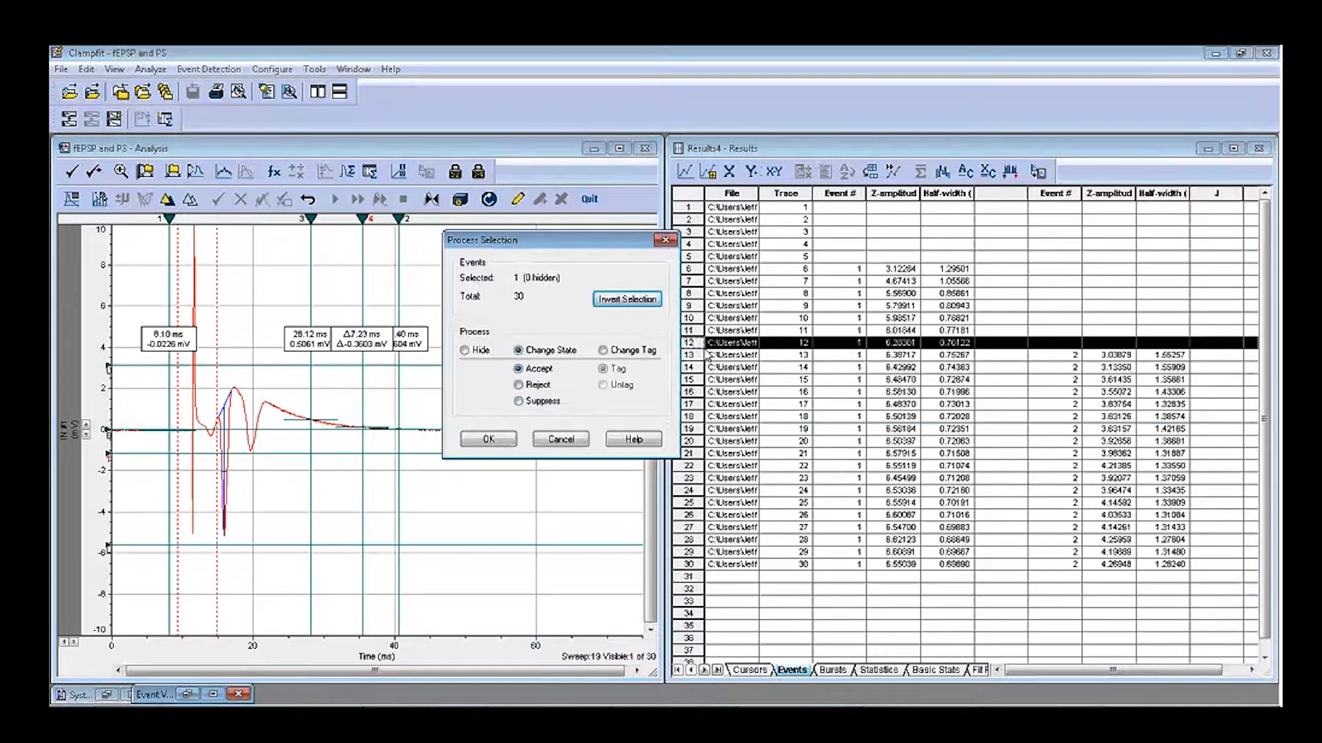
pyautogui.click(520, 402)
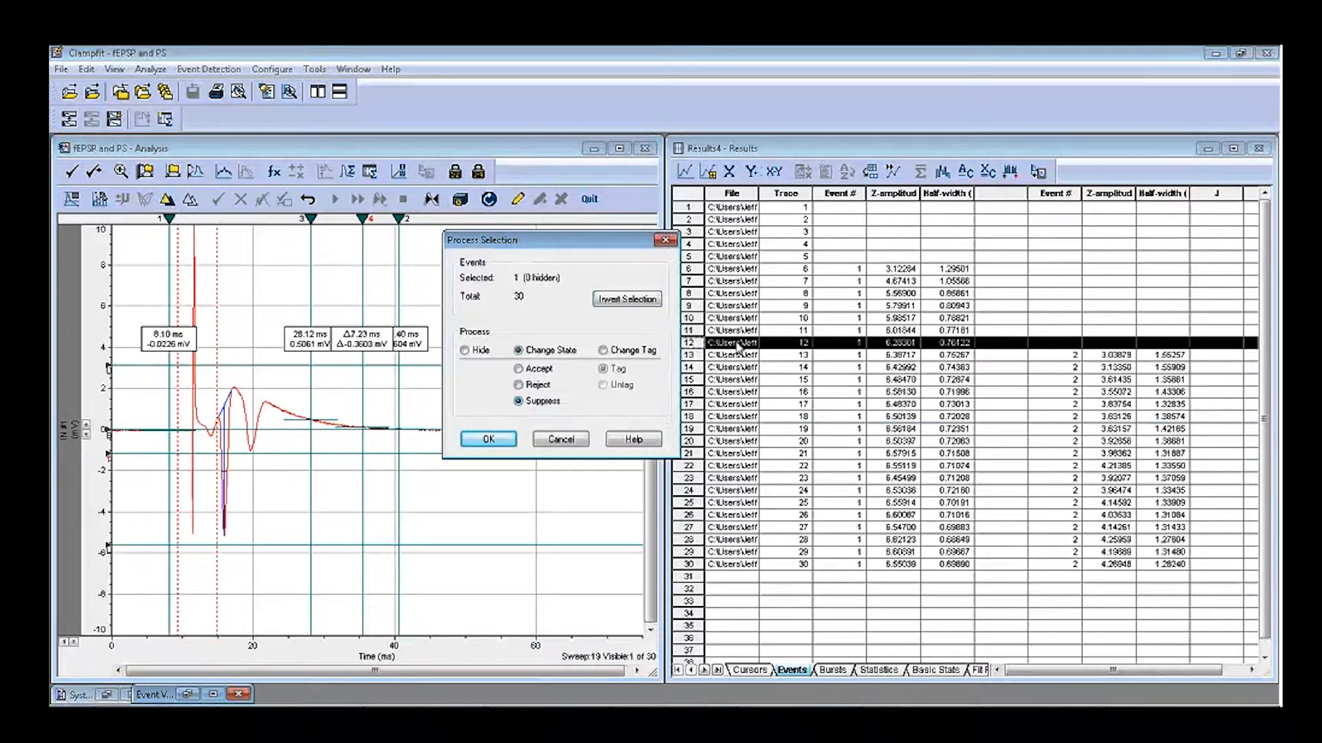
pyautogui.press('Return')
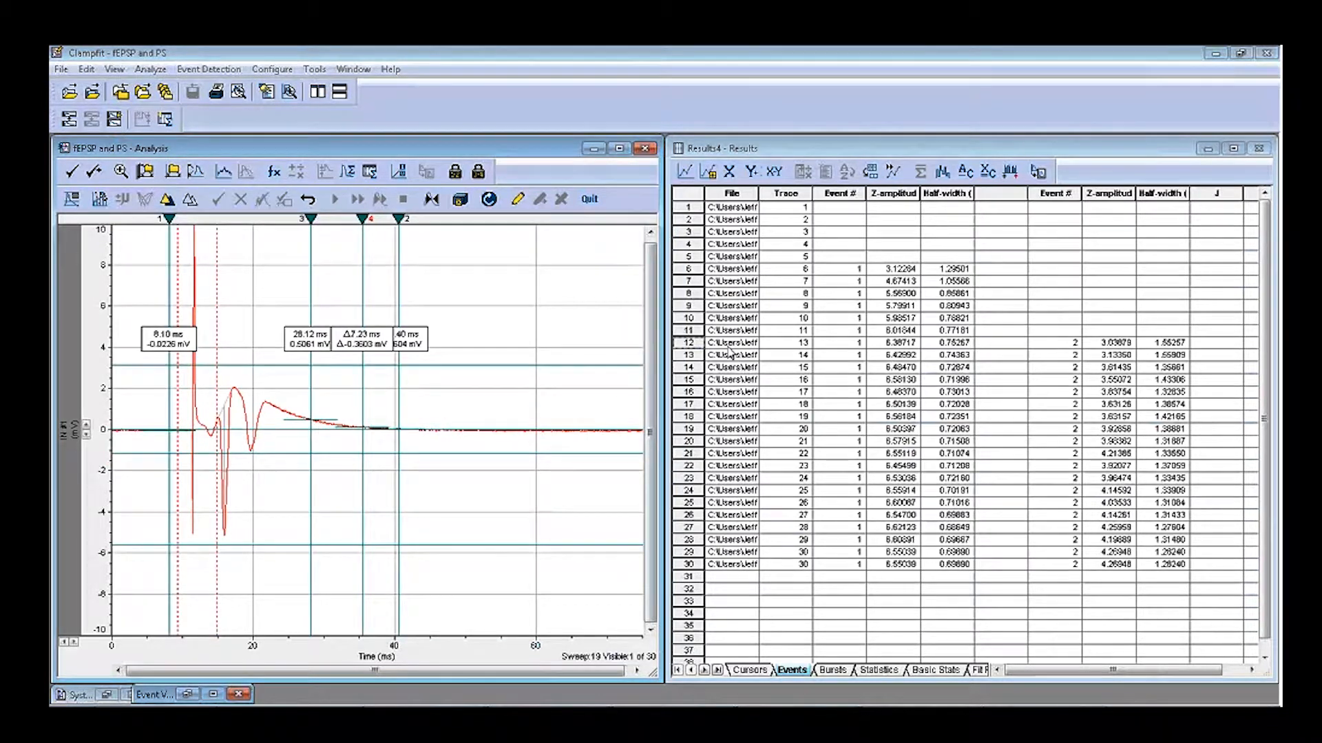
# Change the state of the suppressed trace 12 event back to Accept
pyautogui.click(169, 200)
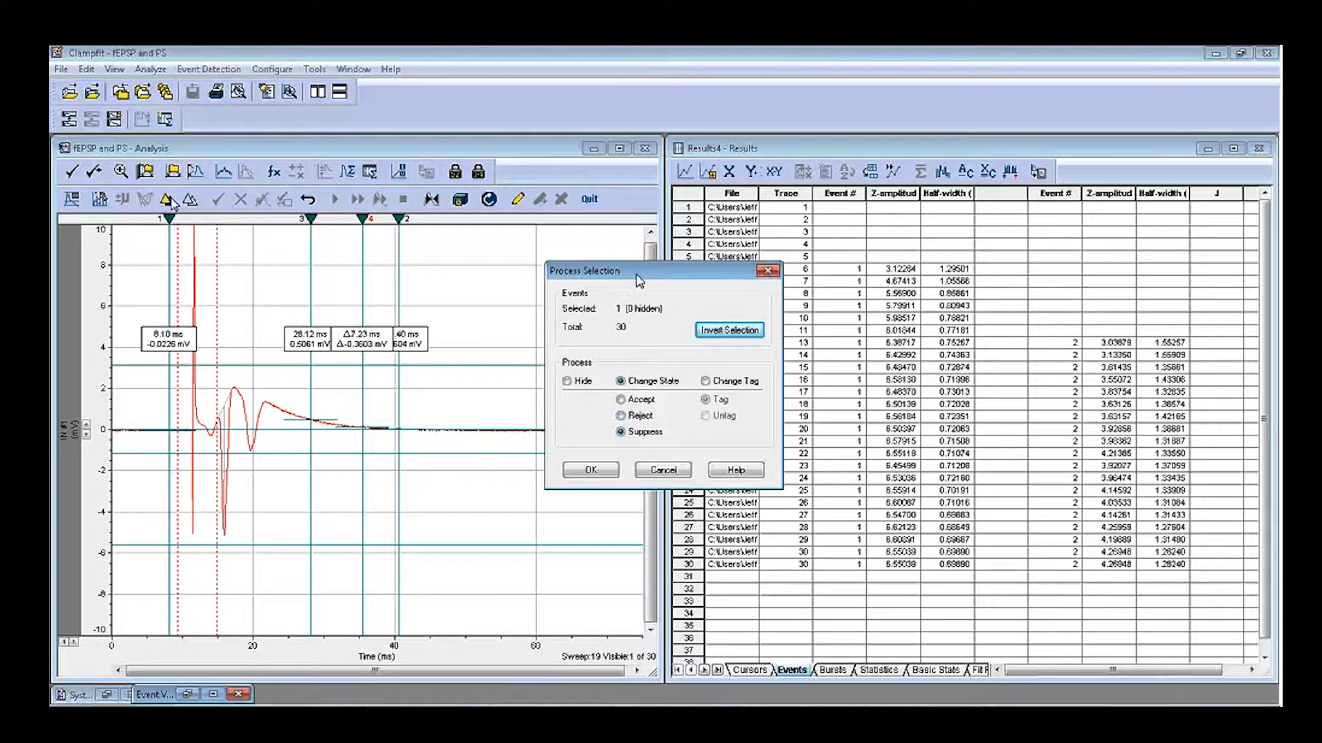
pyautogui.moveTo(639, 278); pyautogui.dragTo(573, 271)
pyautogui.click(555, 391)
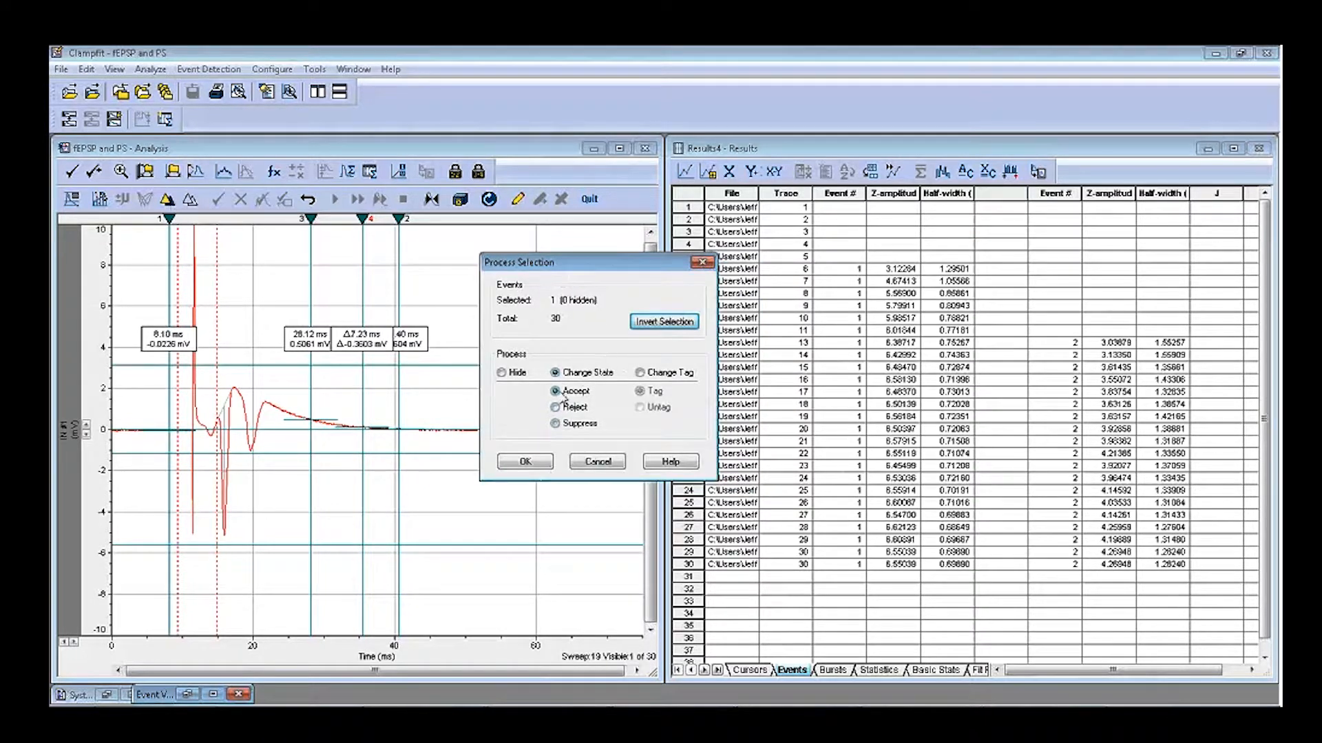
pyautogui.click(545, 462)
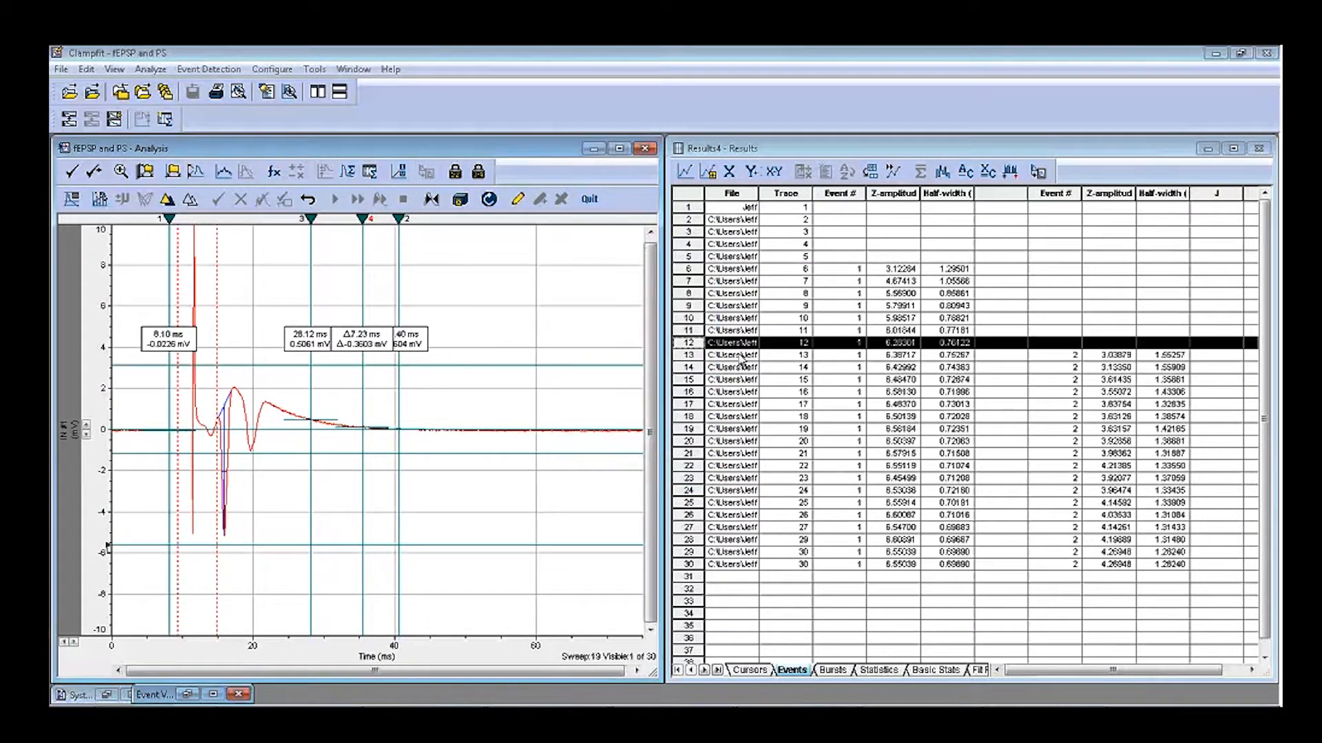
pyautogui.click(167, 200)
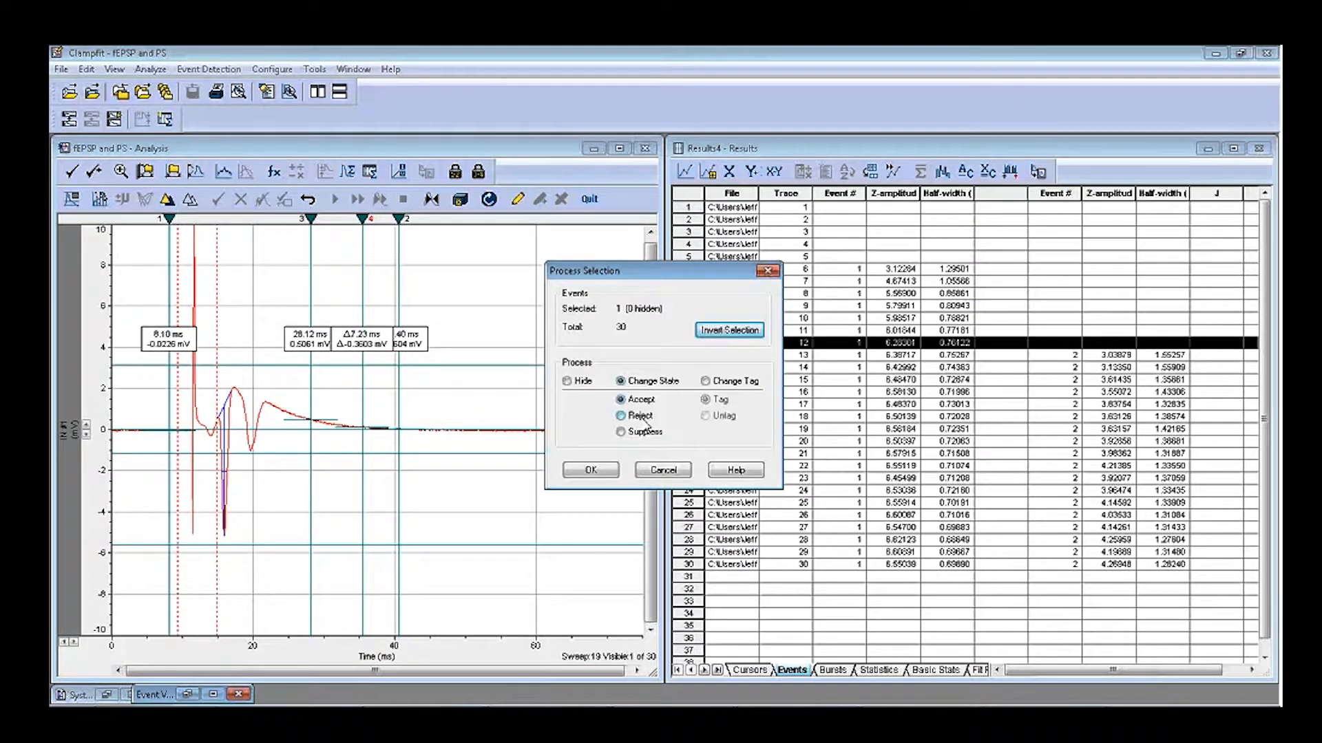
pyautogui.click(591, 470)
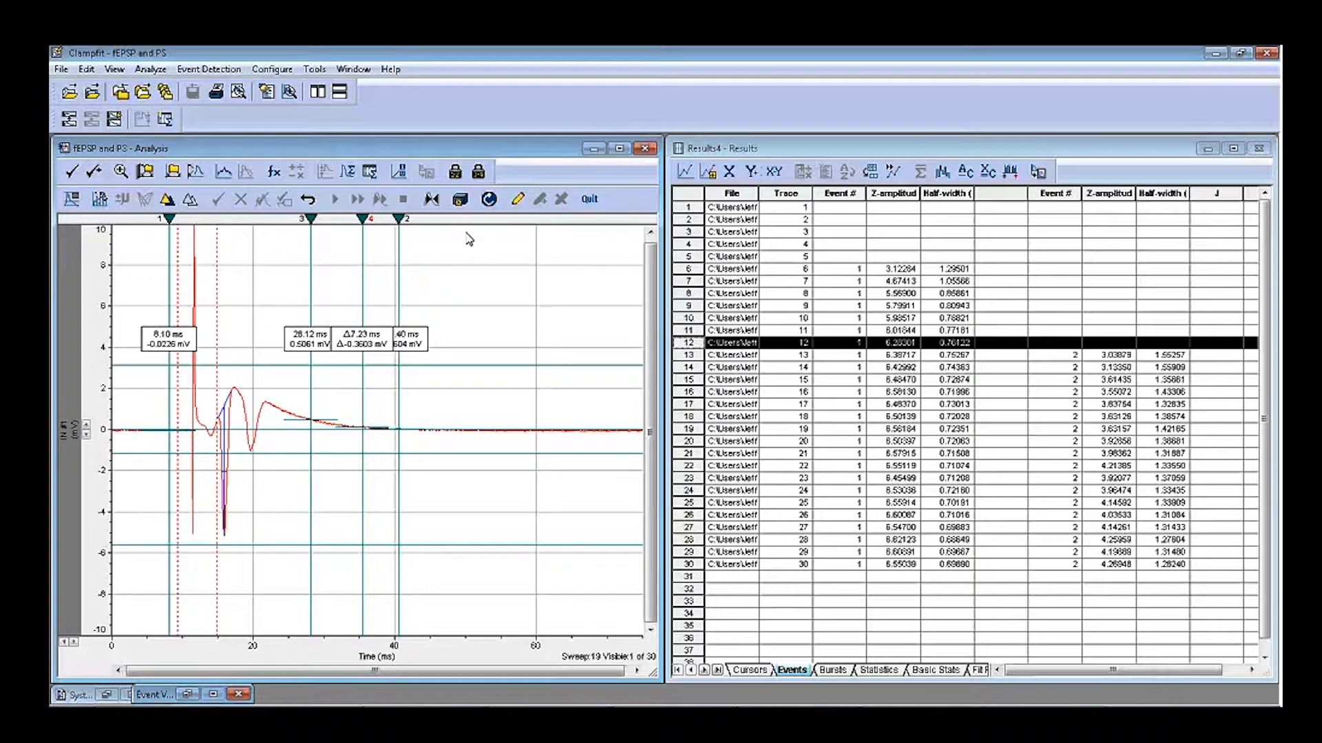
pyautogui.click(72, 200)
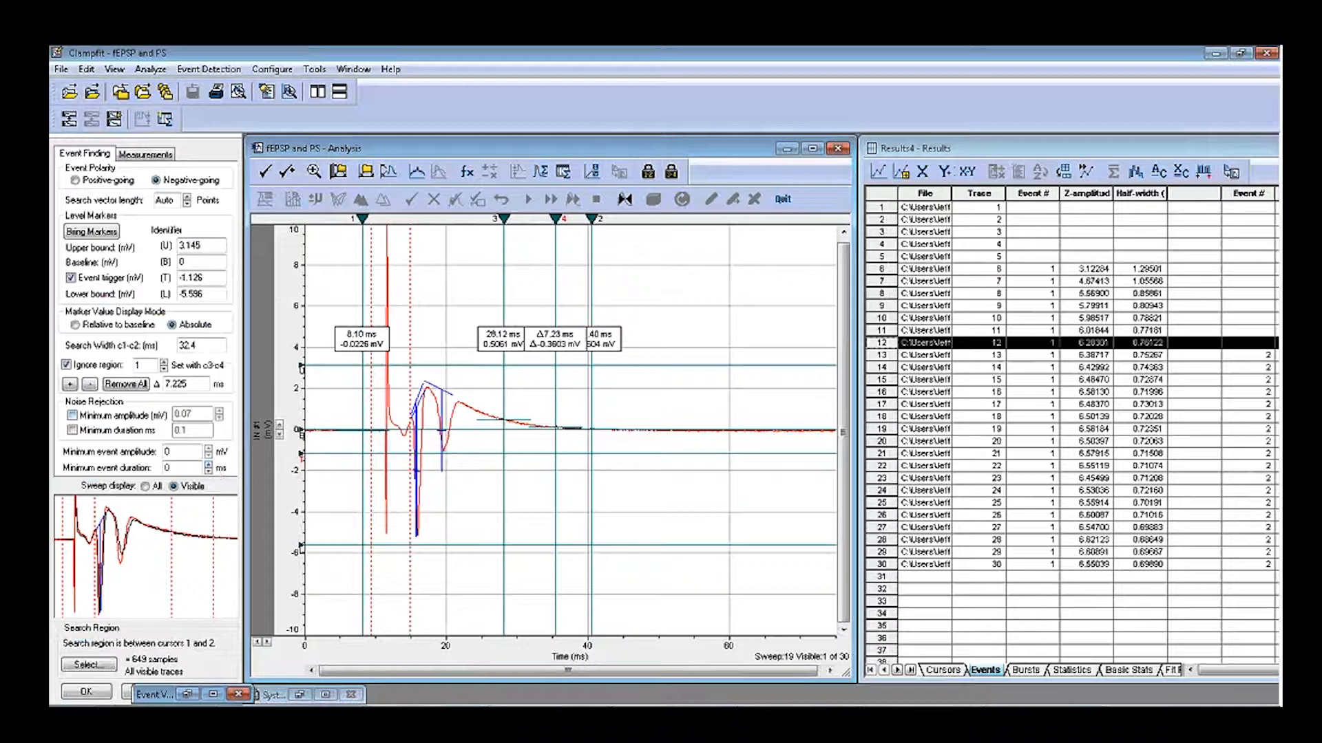
pyautogui.moveTo(159, 690); pyautogui.dragTo(214, 693)
pyautogui.click(151, 691)
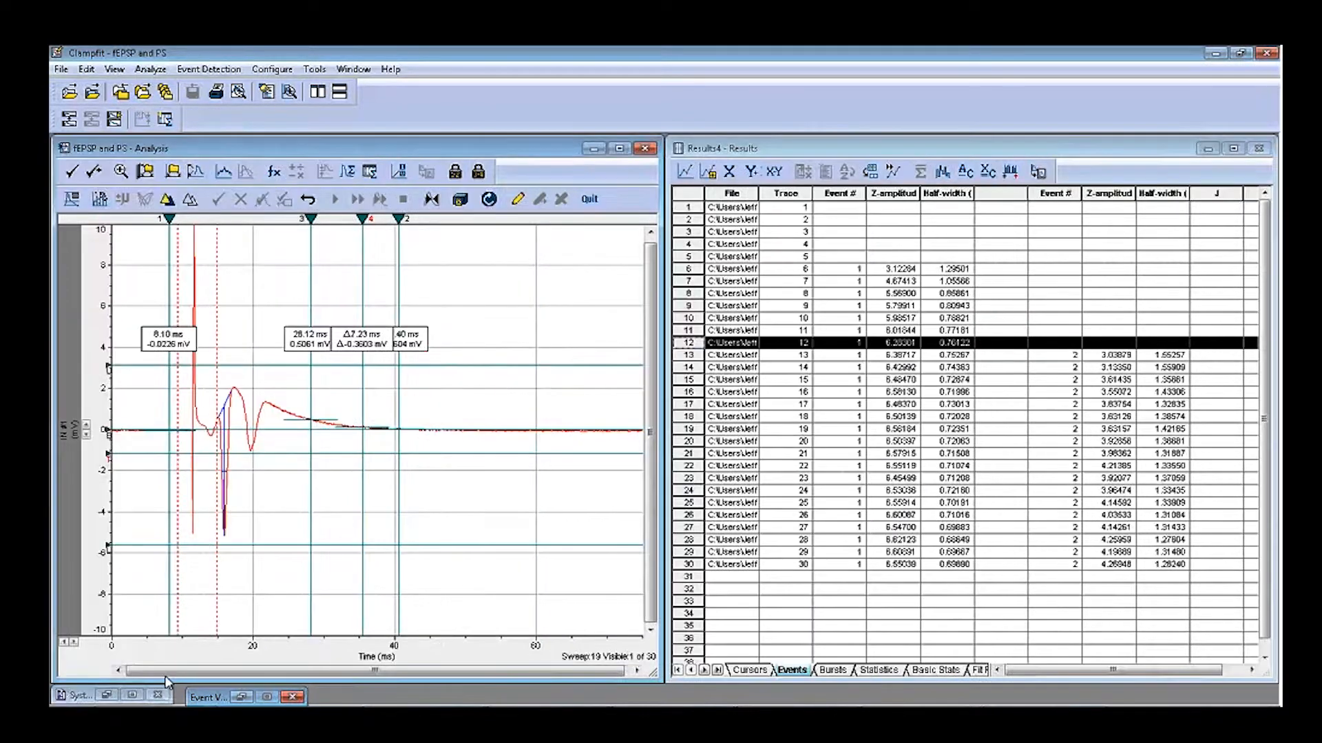
# Display all sweeps of the fEPSP and PS recording in the analysis window
pyautogui.rightClick(442, 303)
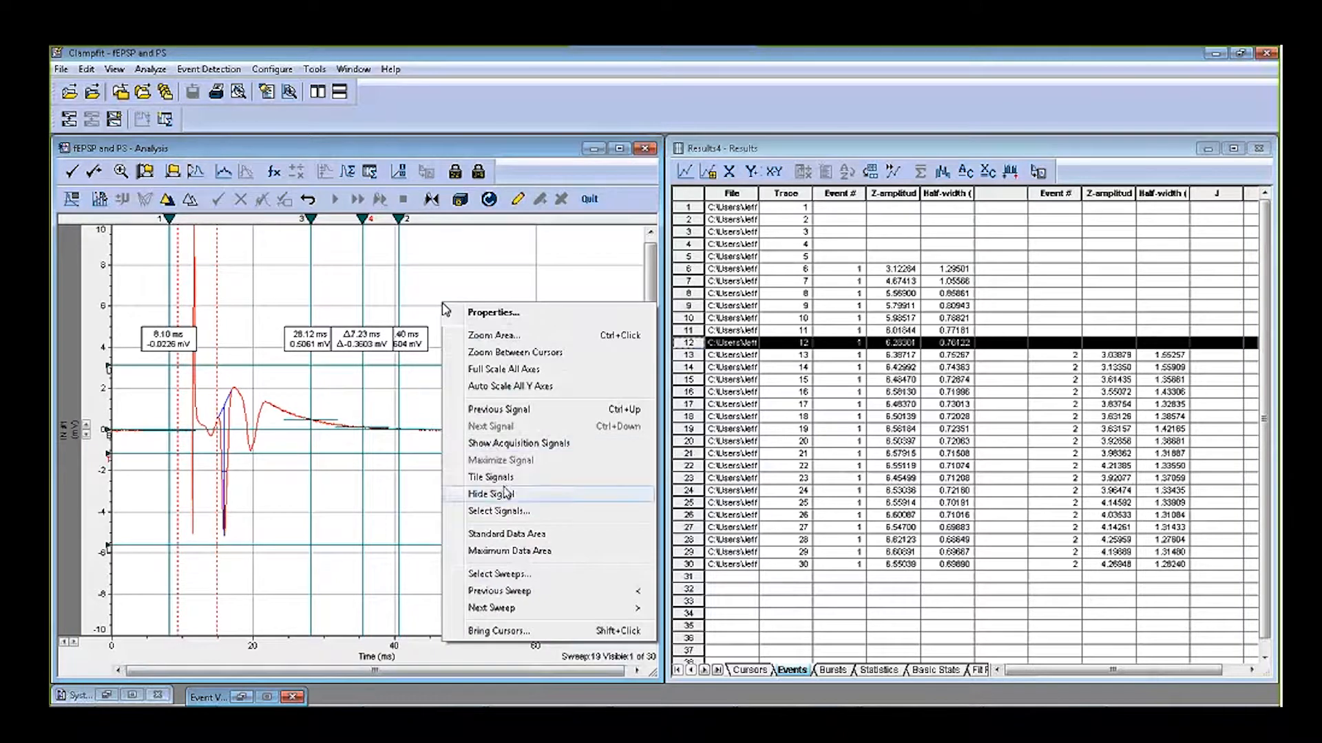
pyautogui.click(523, 574)
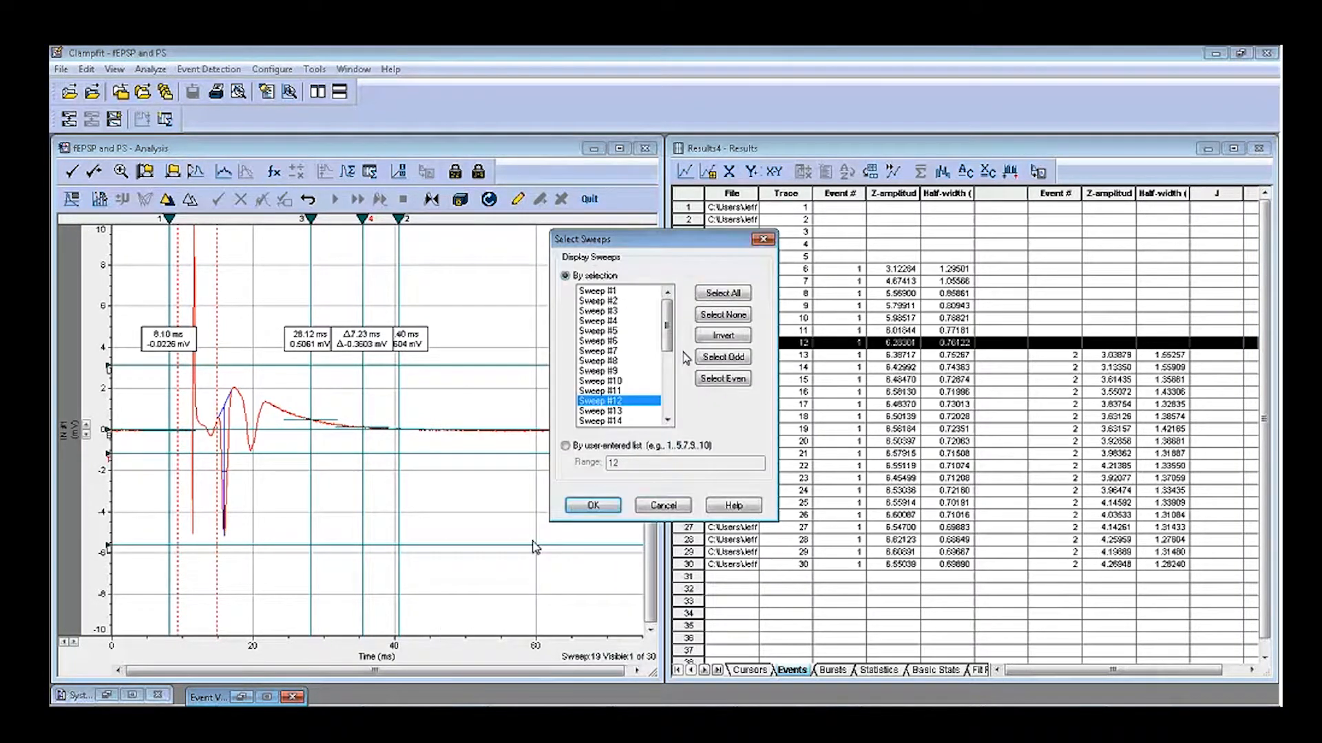
pyautogui.click(723, 294)
pyautogui.click(606, 507)
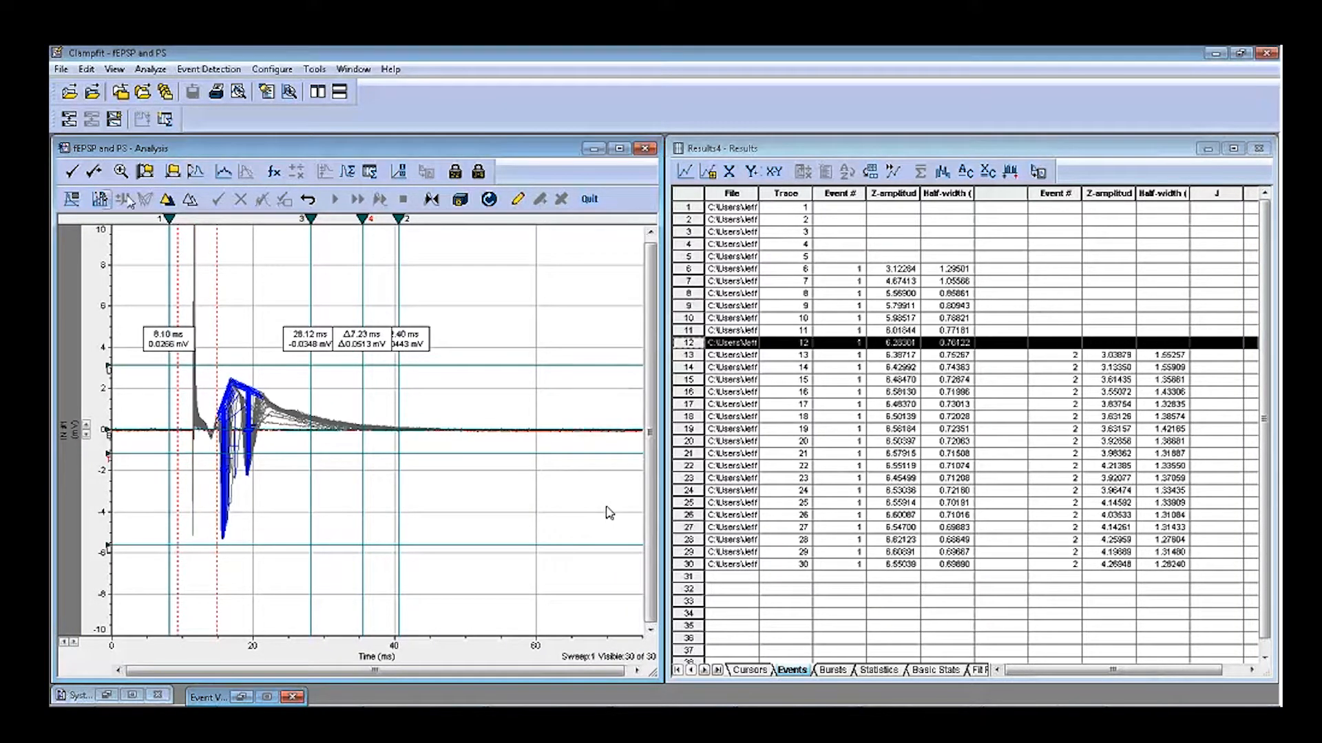
# Remove all ignore regions from the population spike search settings and close the settings
pyautogui.click(71, 199)
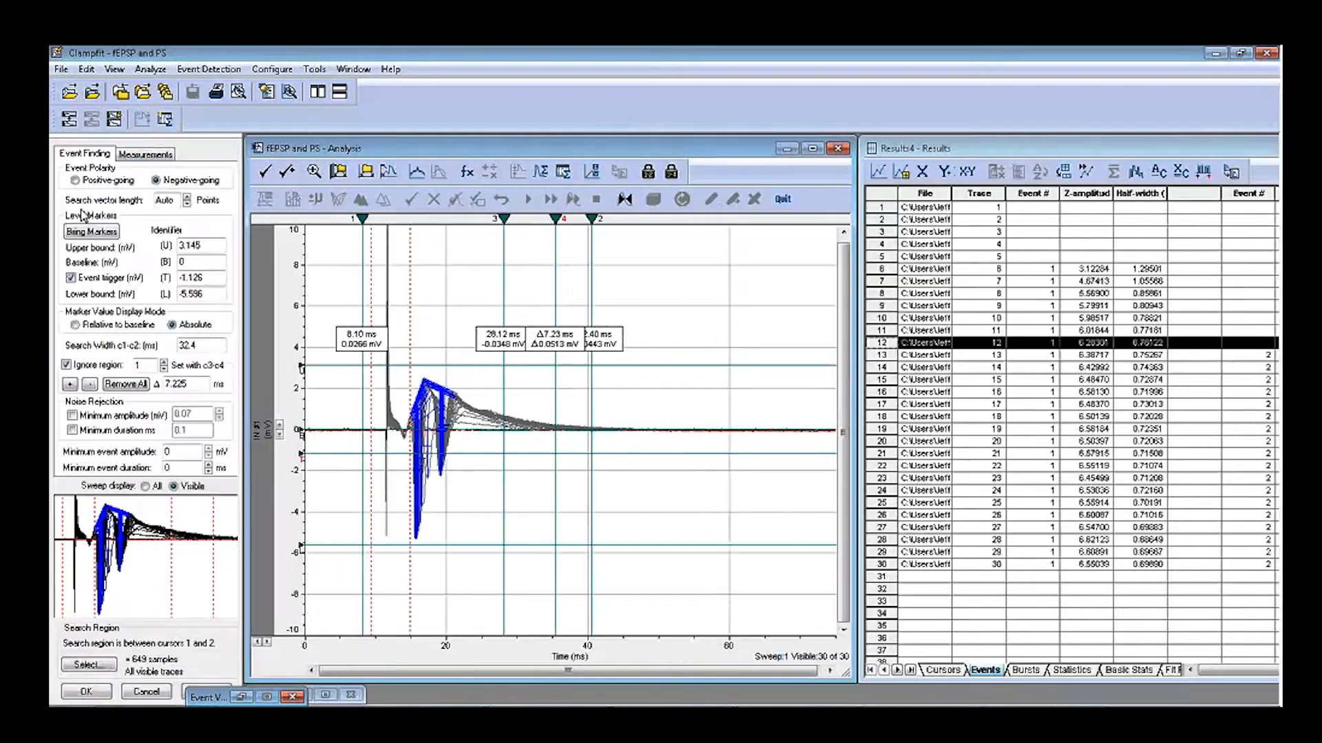
pyautogui.click(122, 384)
pyautogui.click(637, 405)
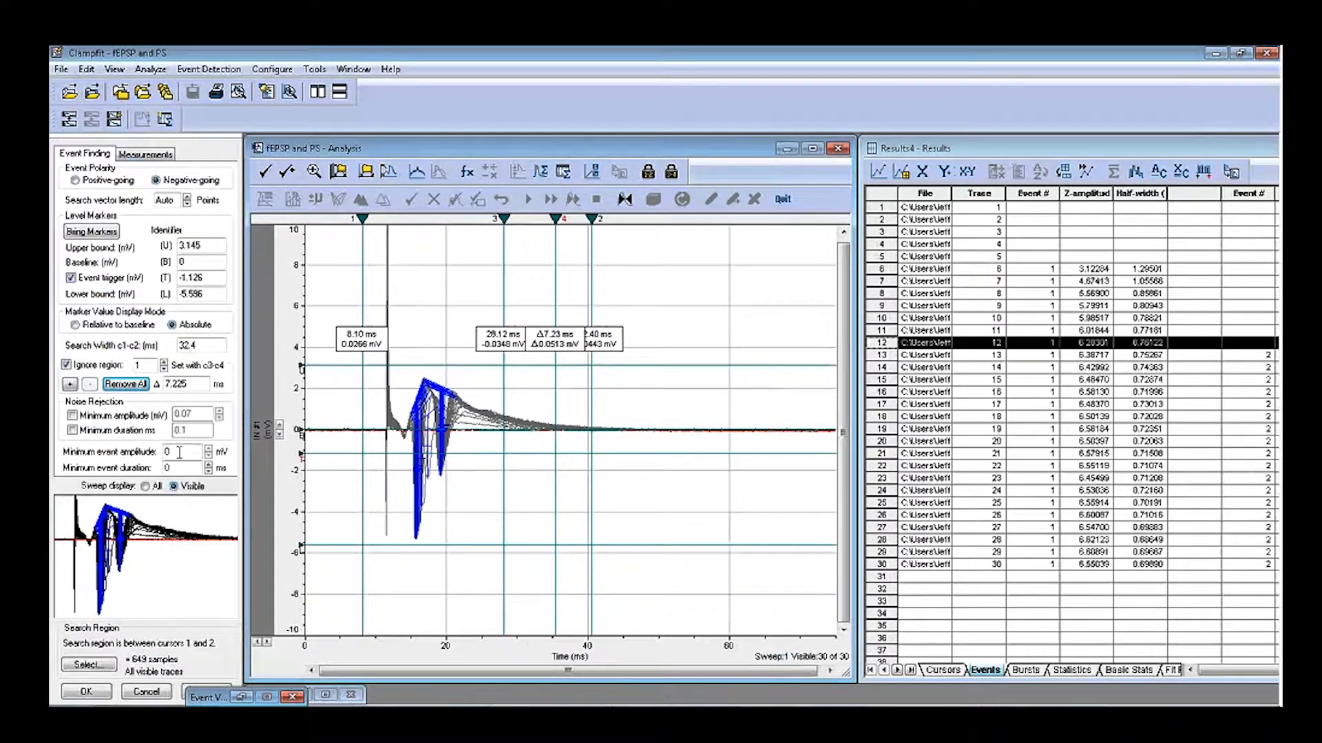
pyautogui.click(141, 691)
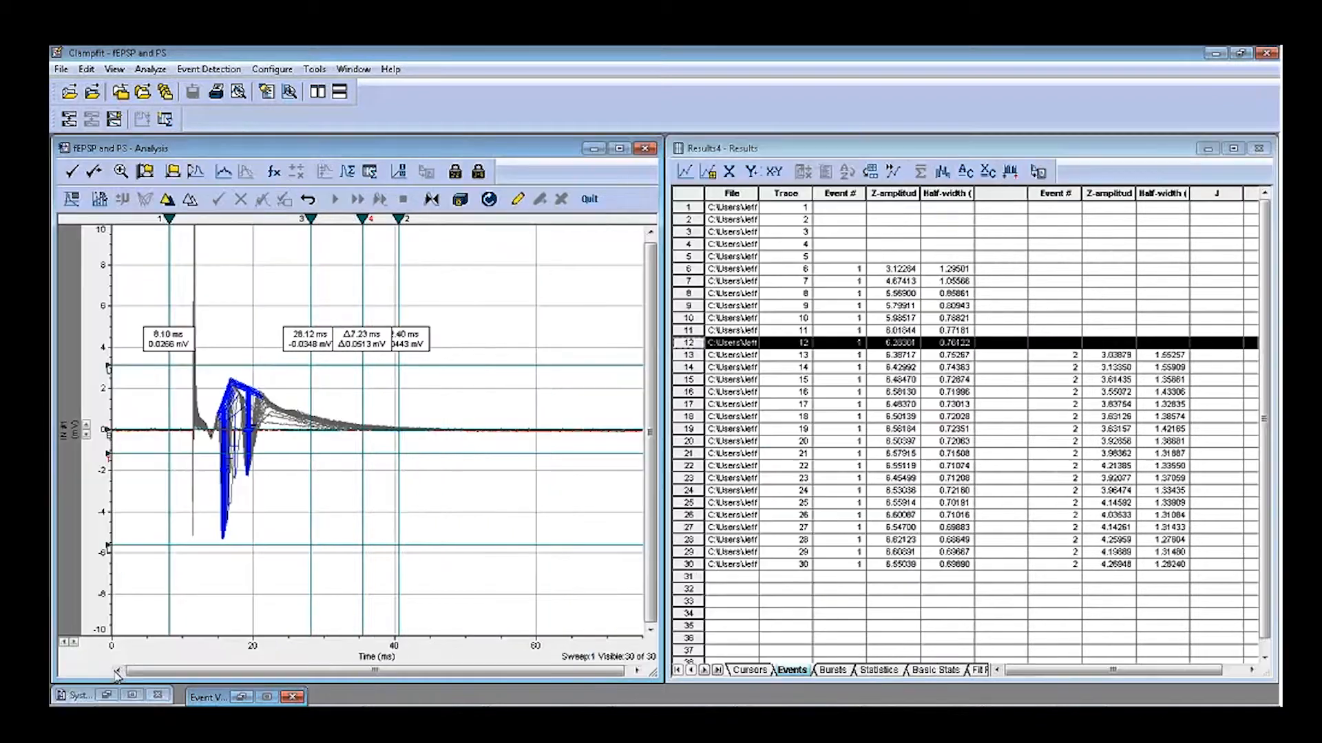
# Restart the search, deleting the existing data, and accept the first detected events one at a time
pyautogui.click(492, 201)
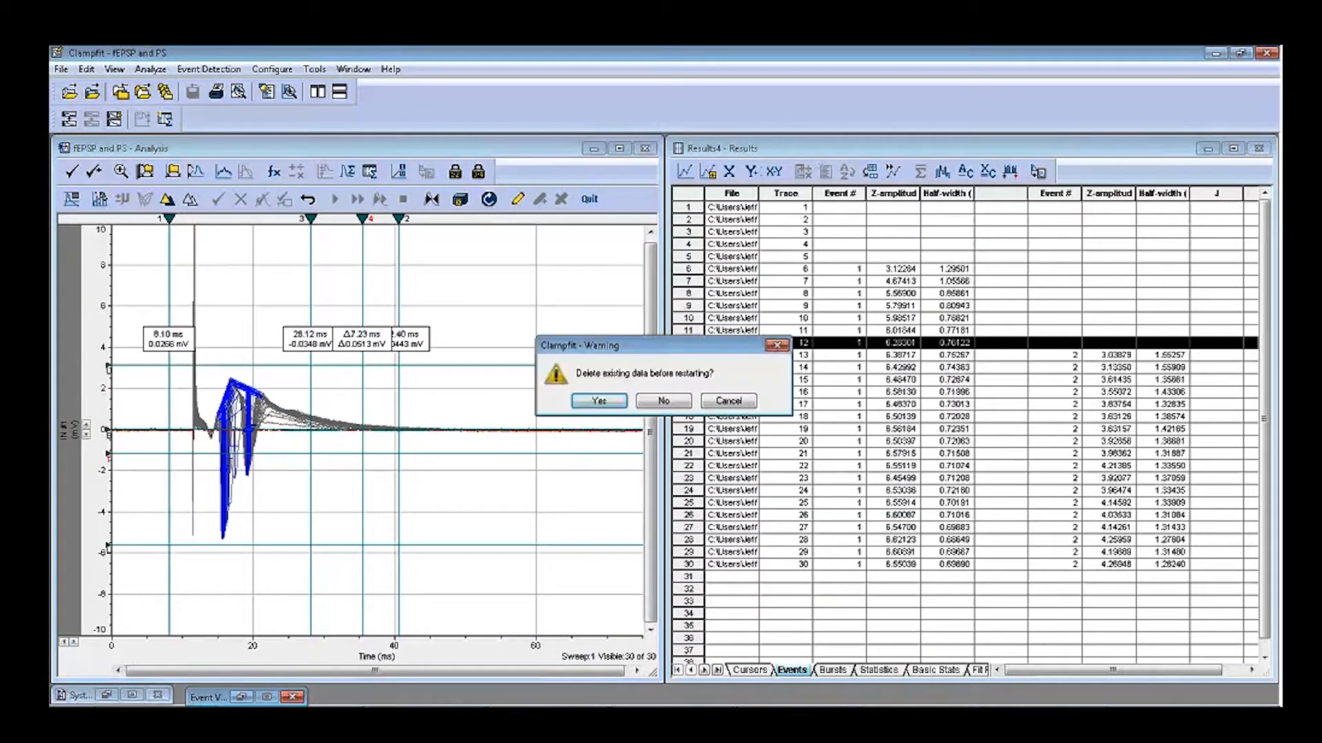
pyautogui.click(599, 400)
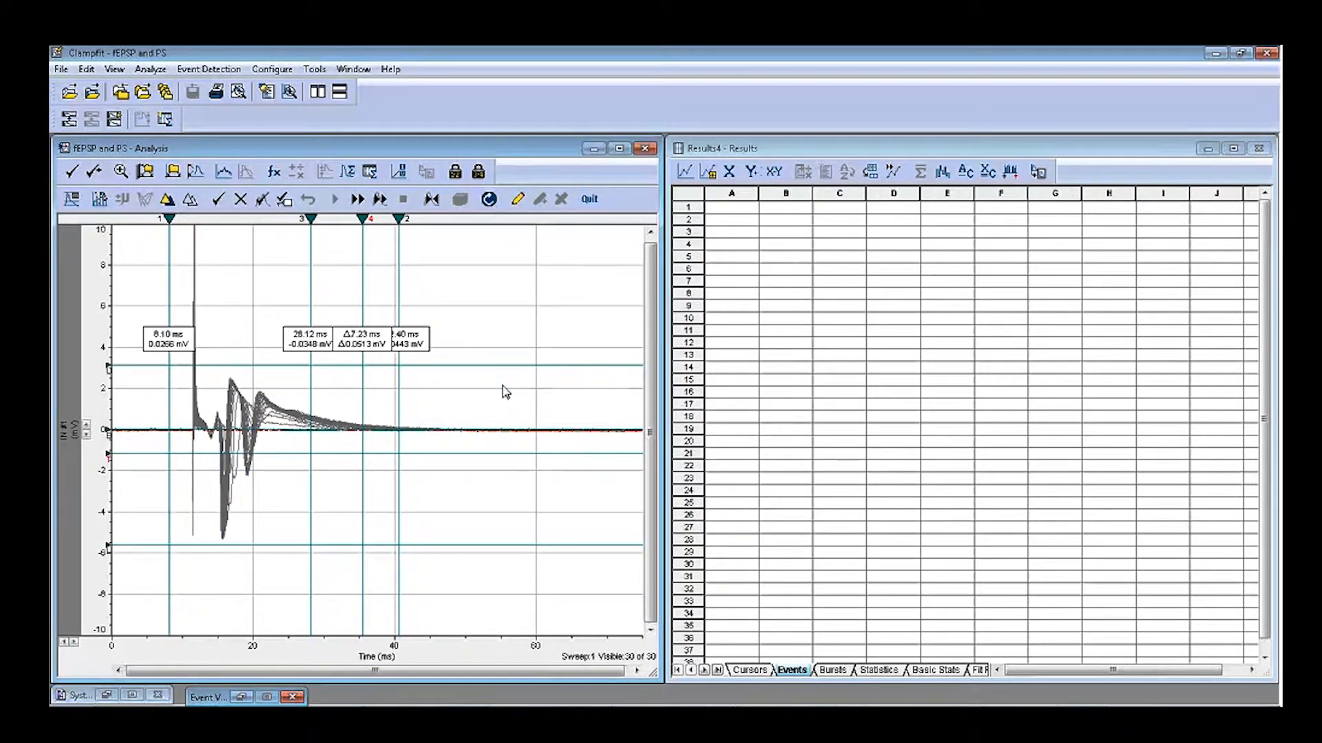
pyautogui.click(218, 200)
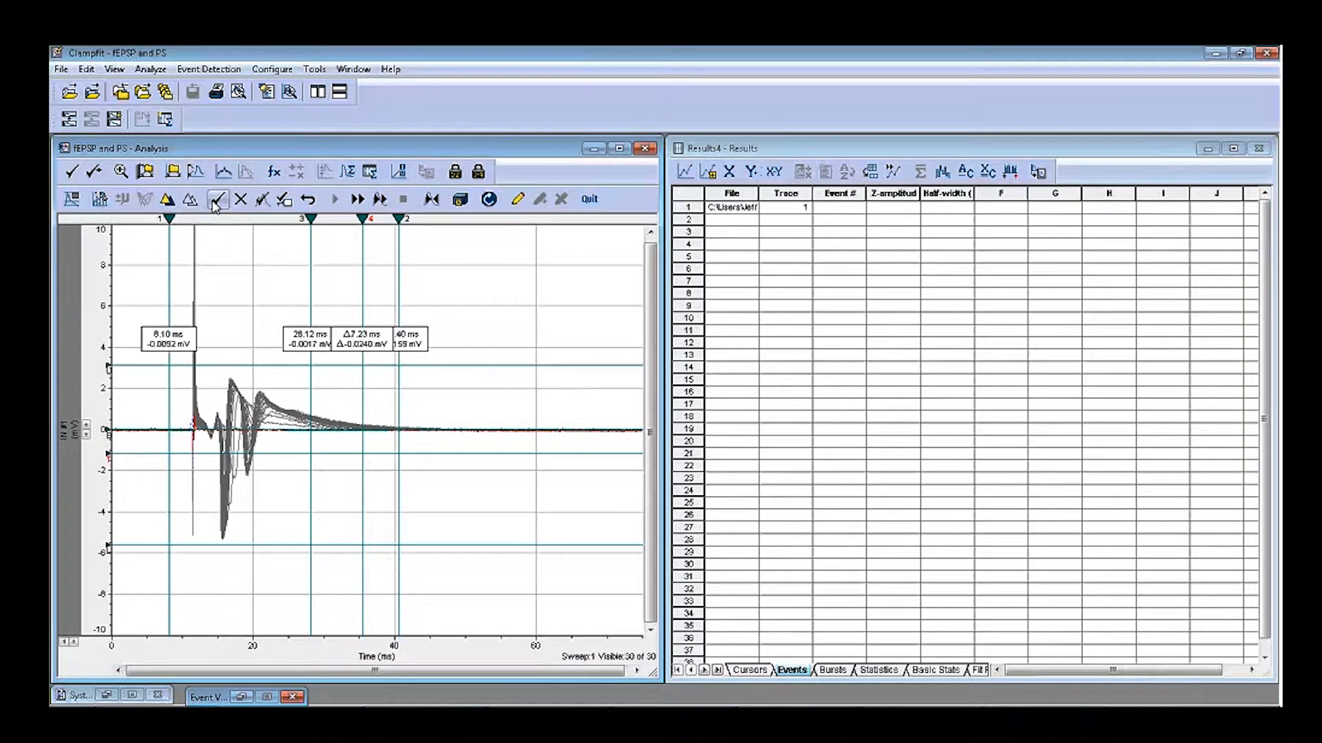
pyautogui.click(214, 204)
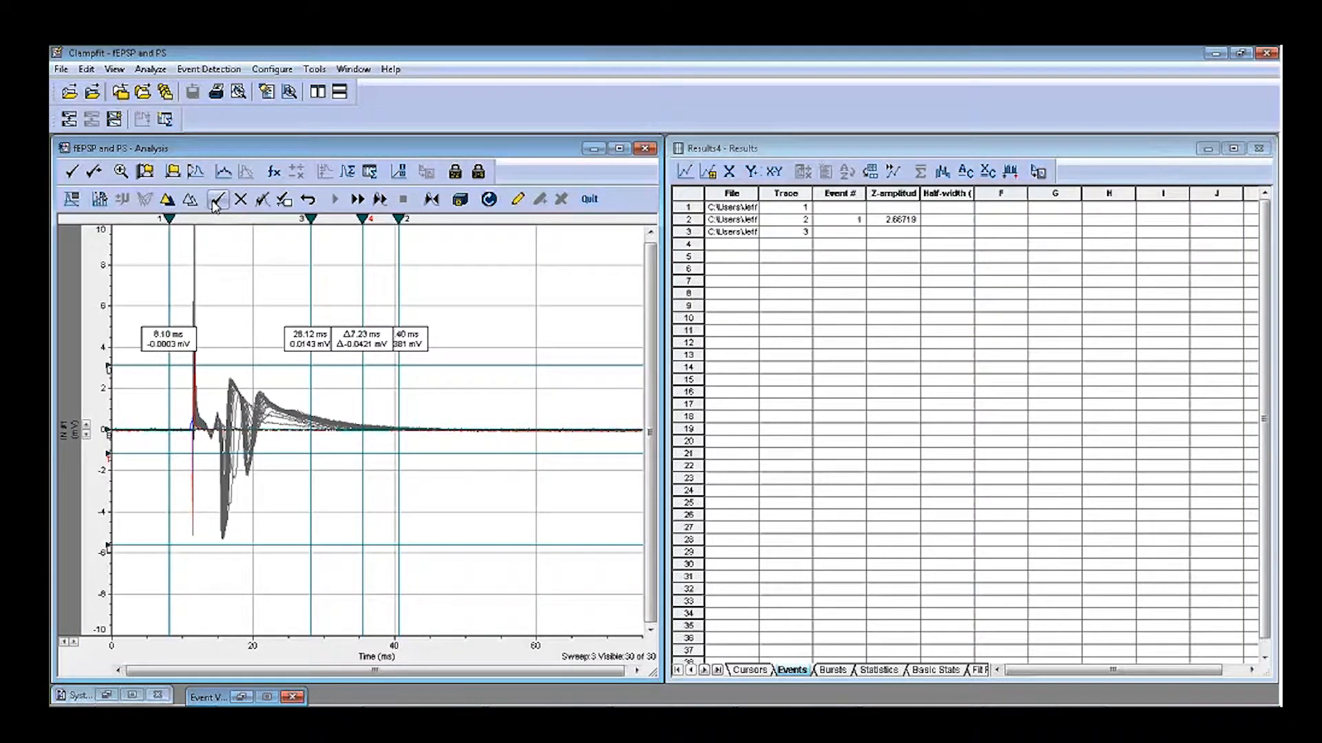
pyautogui.click(216, 201)
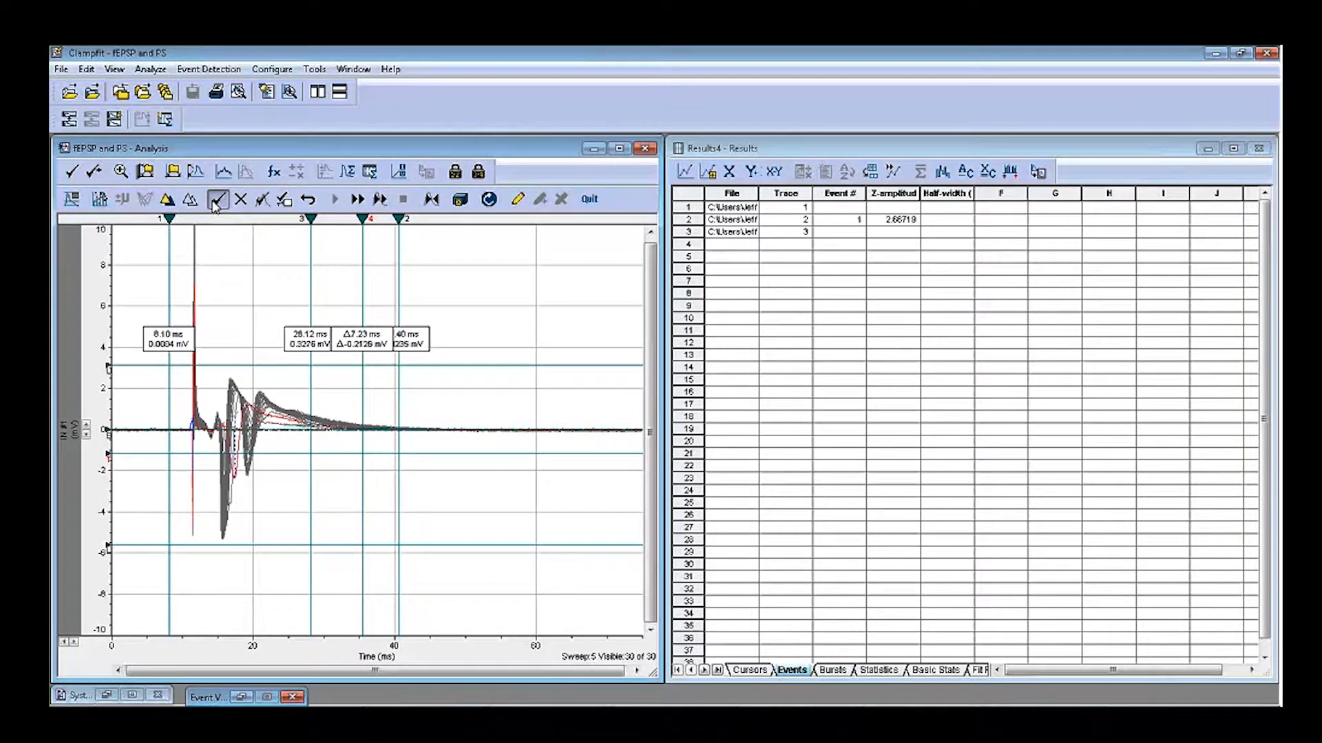
# Select the trace 6 event in the results, edit the candidate event's start cursor to sample 310 and accept the trace 7 event
pyautogui.click(682, 269)
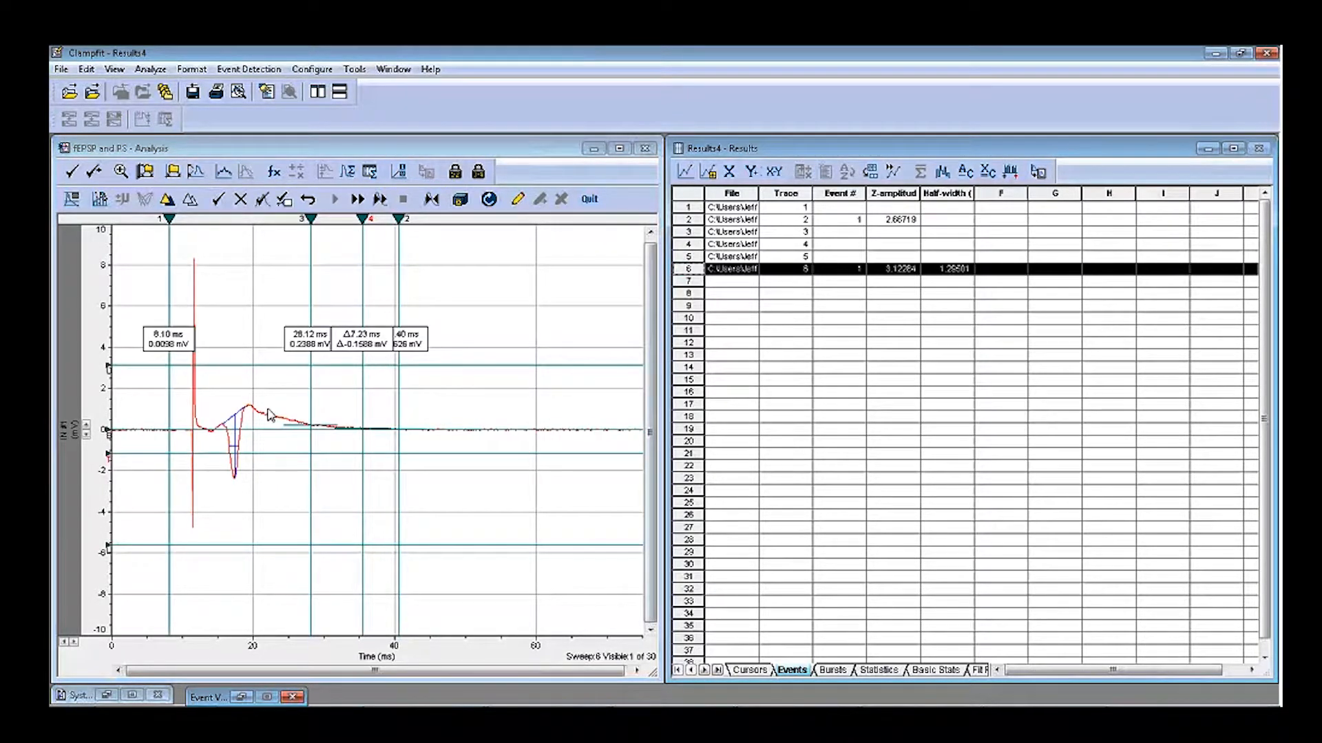
pyautogui.click(518, 200)
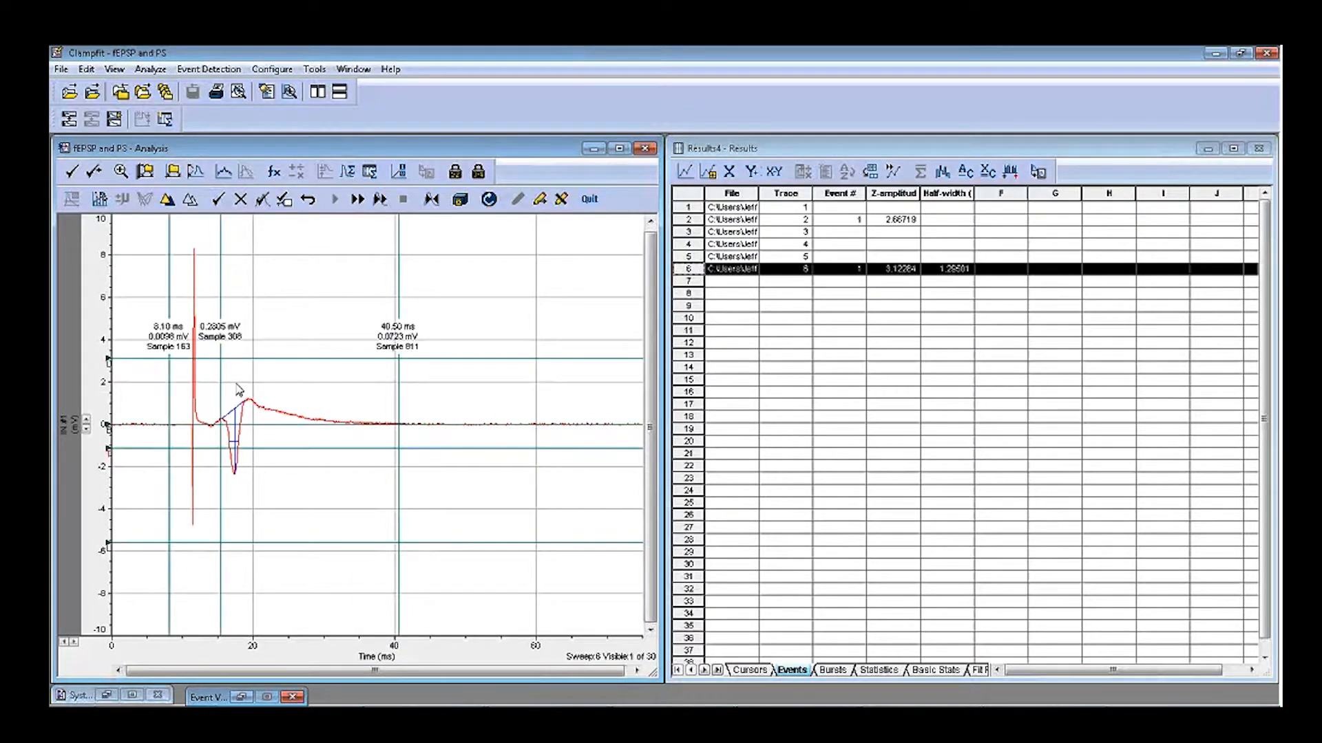
pyautogui.moveTo(221, 381); pyautogui.dragTo(221, 381)
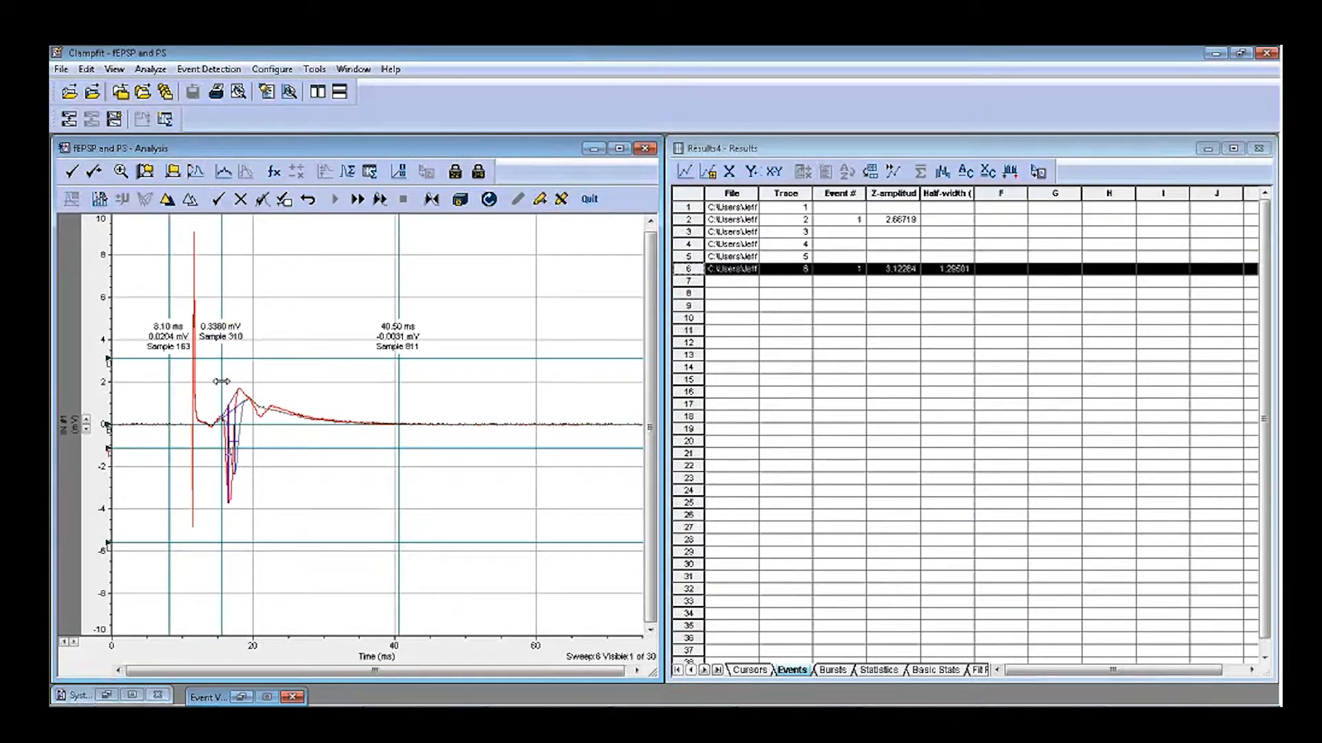
pyautogui.click(540, 199)
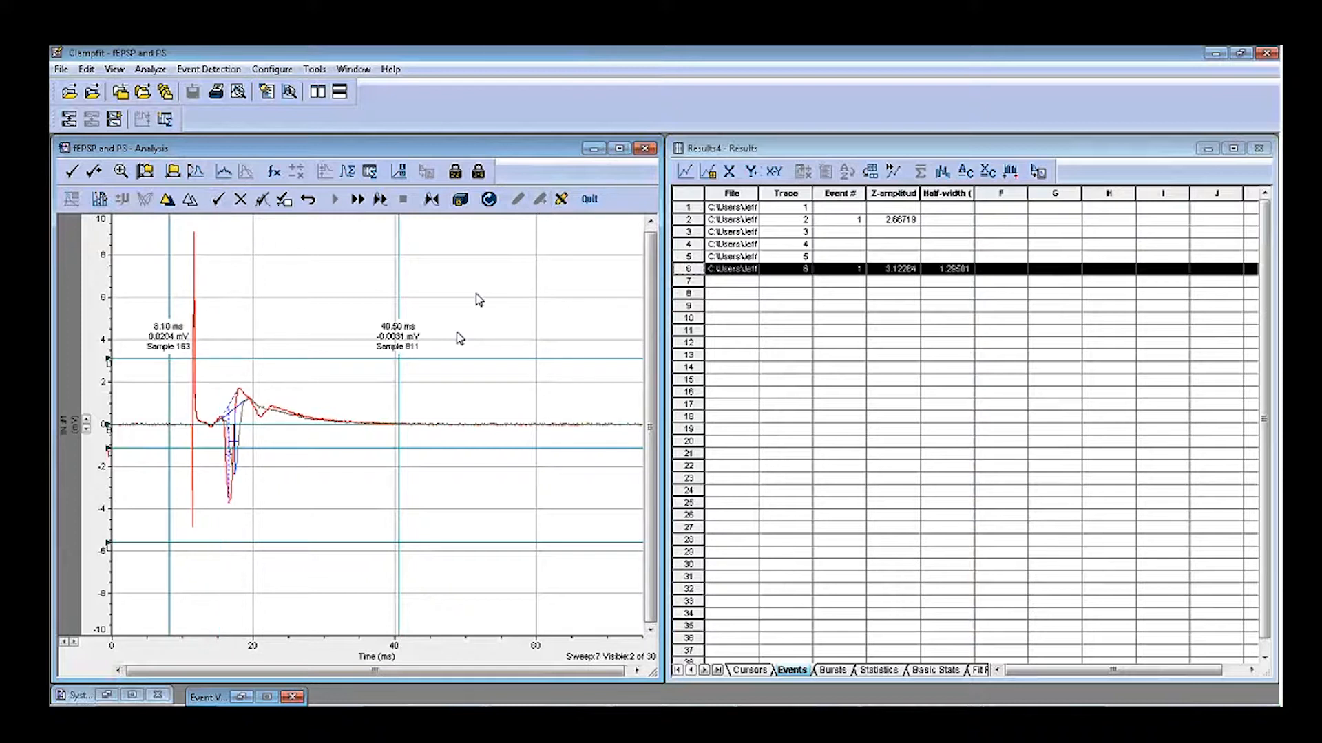
pyautogui.click(217, 200)
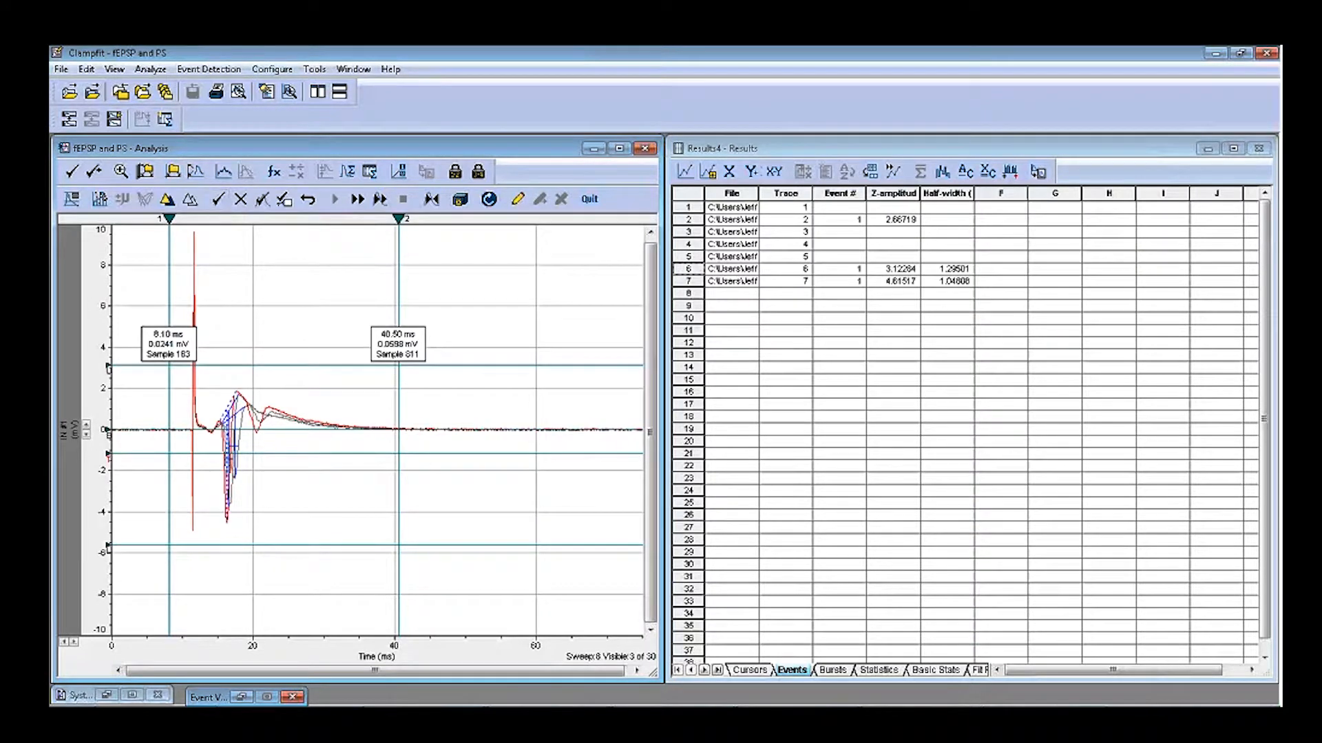
# Select the trace 7 event in the results, edit the next candidate event's start cursor to sample 310 and apply the edit
pyautogui.click(689, 281)
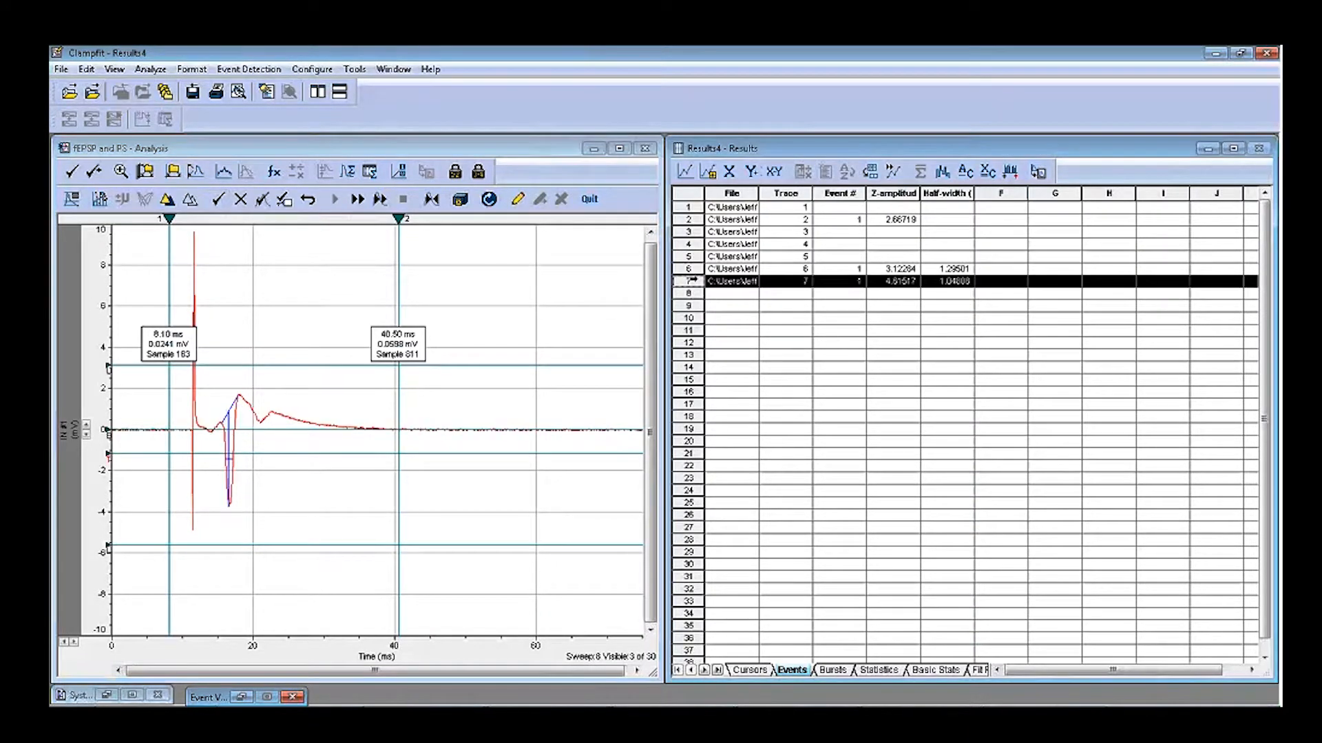
pyautogui.click(517, 200)
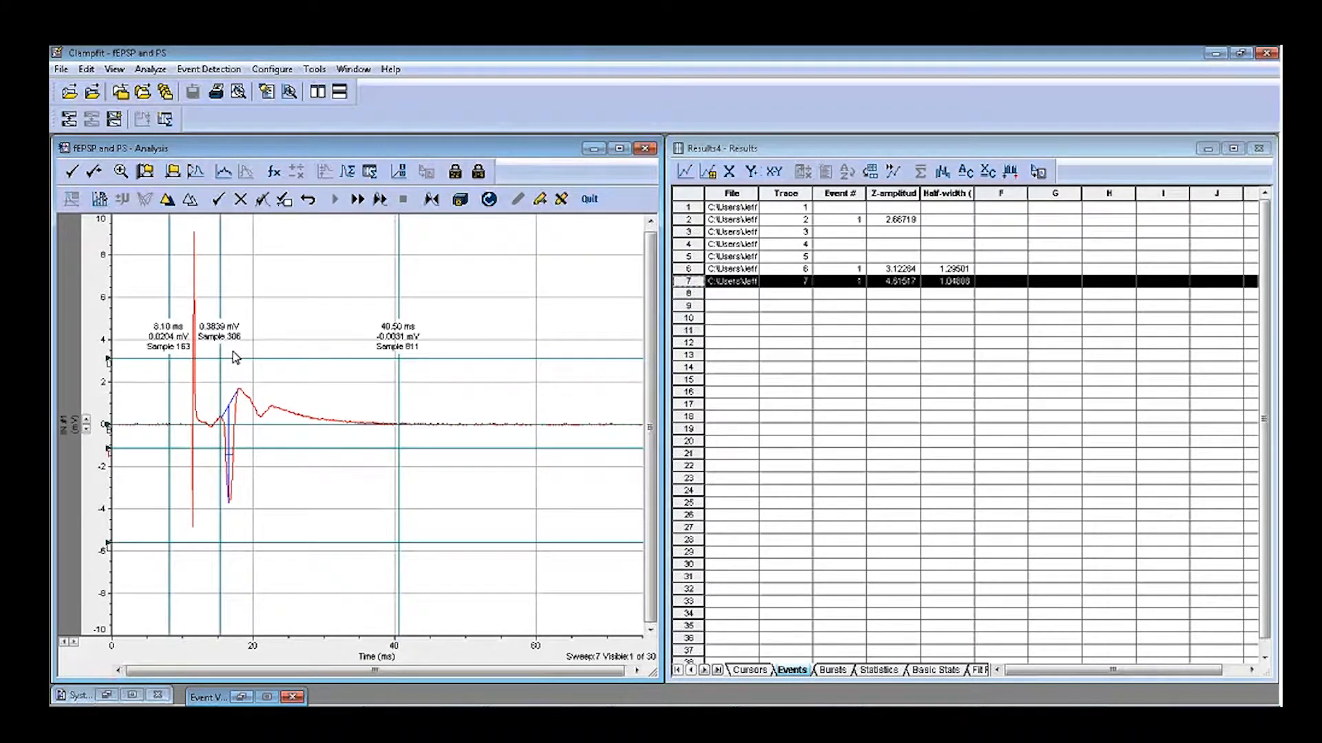
pyautogui.click(540, 200)
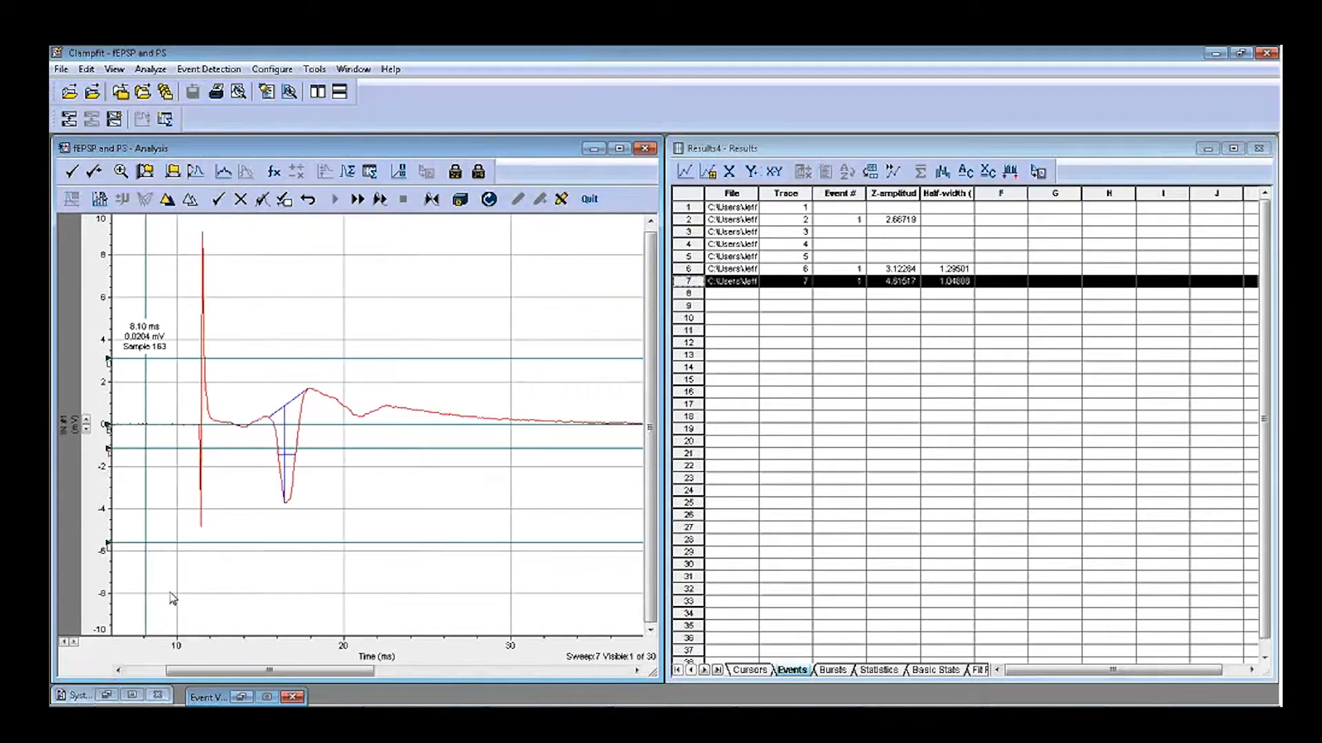
pyautogui.click(397, 304)
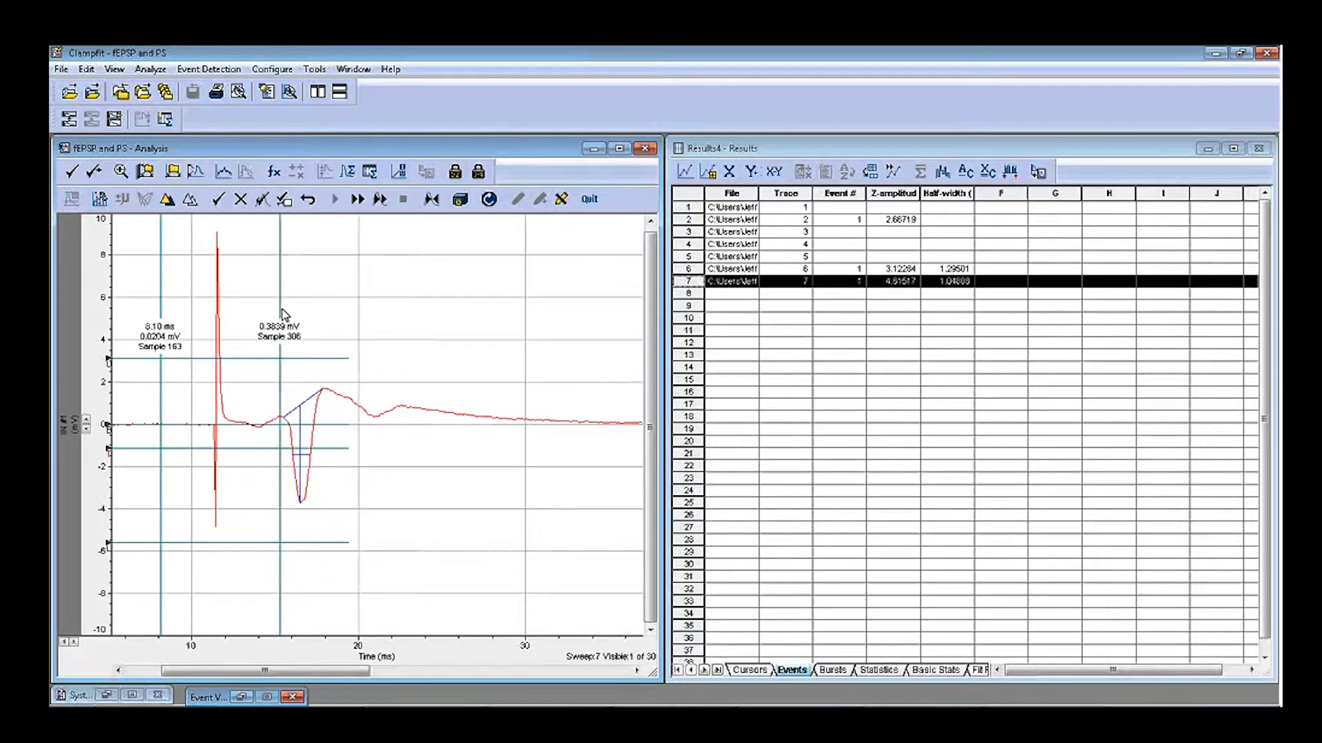
pyautogui.moveTo(284, 314)
pyautogui.mouseDown()
pyautogui.moveTo(267, 316)
pyautogui.moveTo(294, 316)
pyautogui.moveTo(283, 312)
pyautogui.mouseUp()
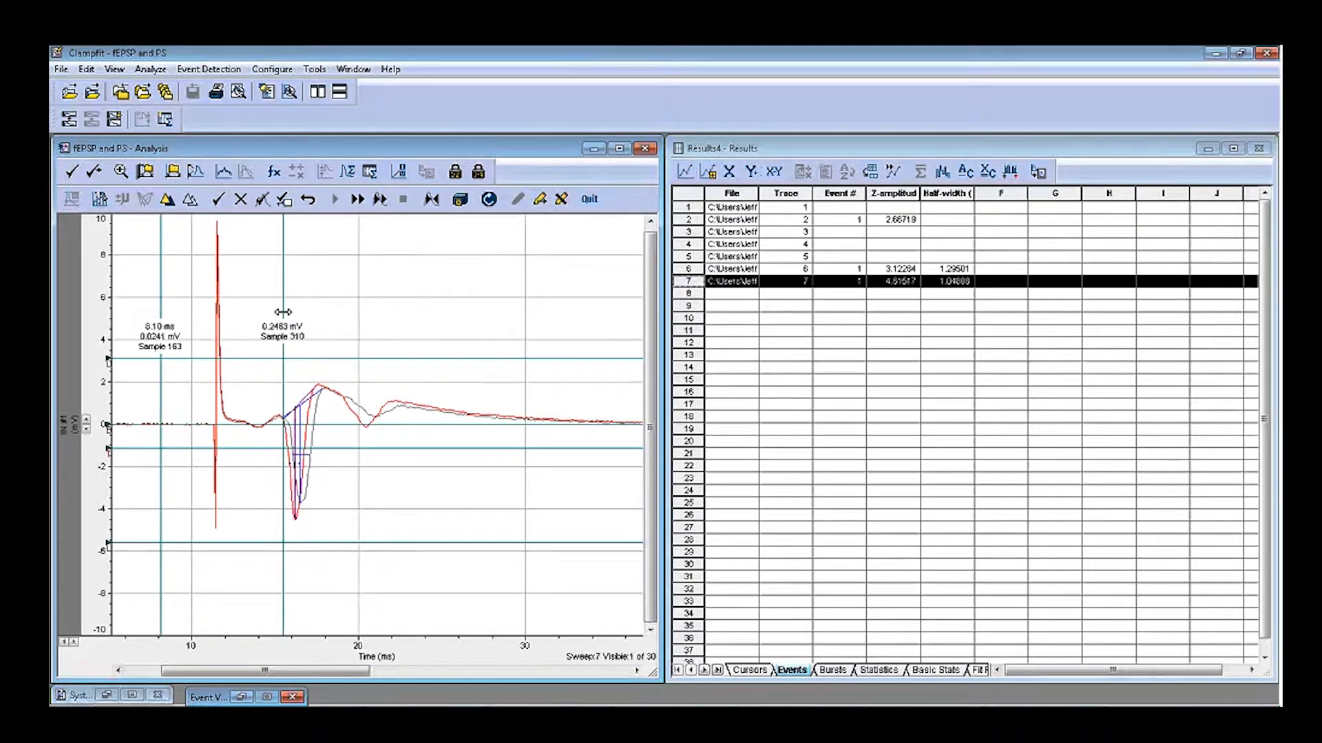
pyautogui.click(539, 201)
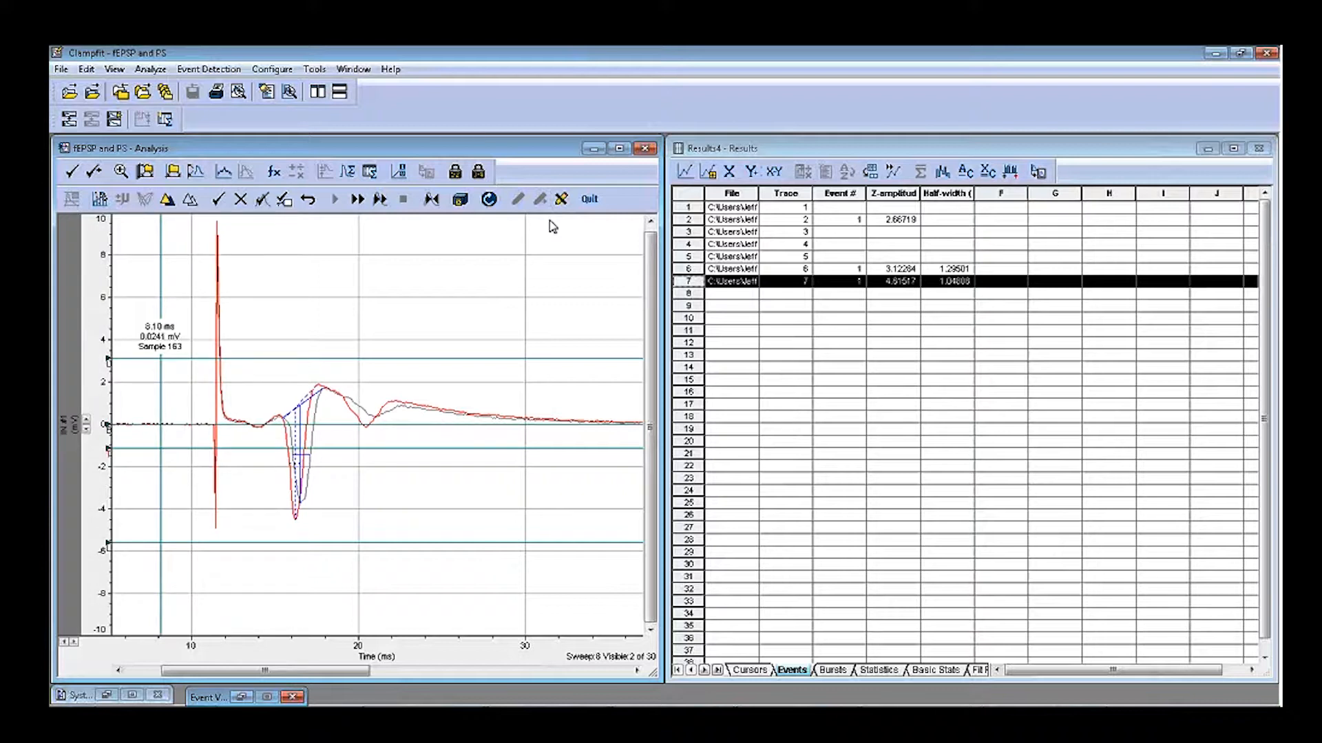
# Detect the remaining events nonstop and quit the event detection session
pyautogui.click(357, 199)
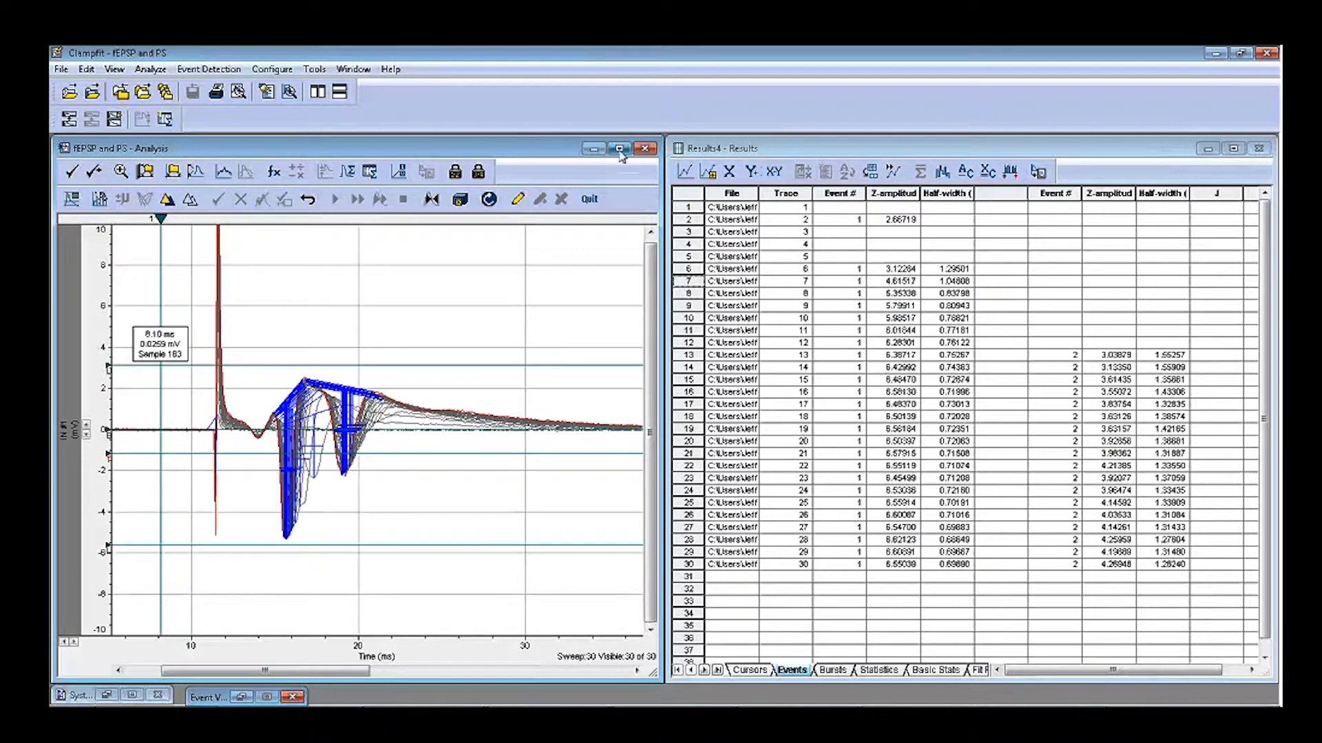
pyautogui.click(210, 70)
pyautogui.click(209, 716)
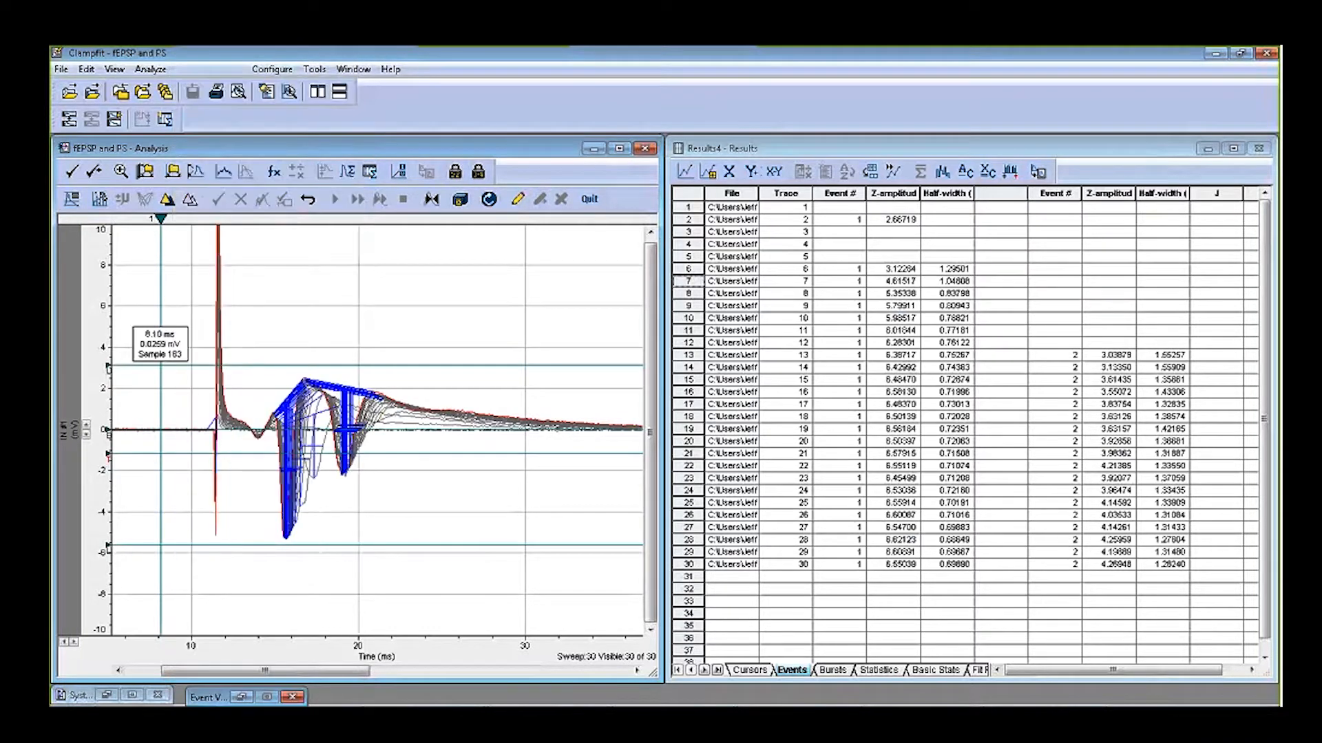
pyautogui.click(632, 439)
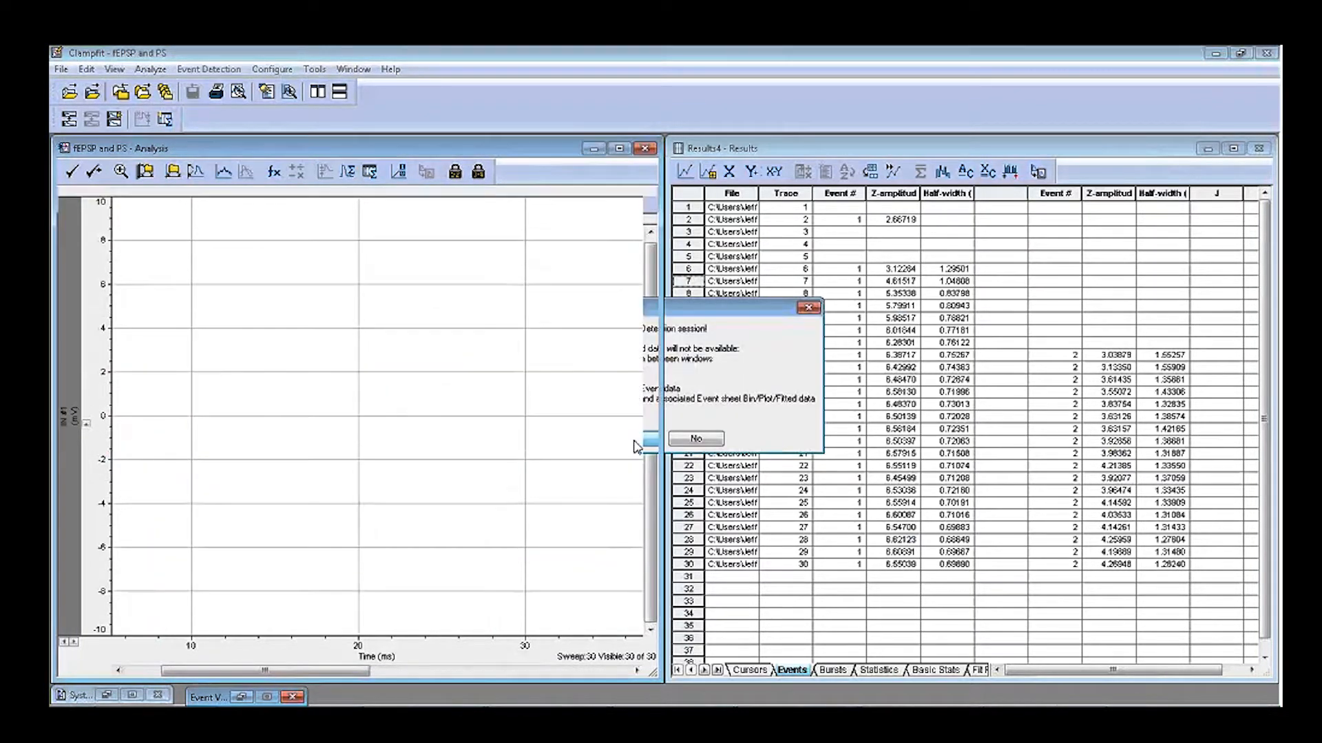
# Open the recent recording "fEPCP and PS PPF varied duration" in a maximized analysis window and maximize its IN #1 signal
pyautogui.click(619, 149)
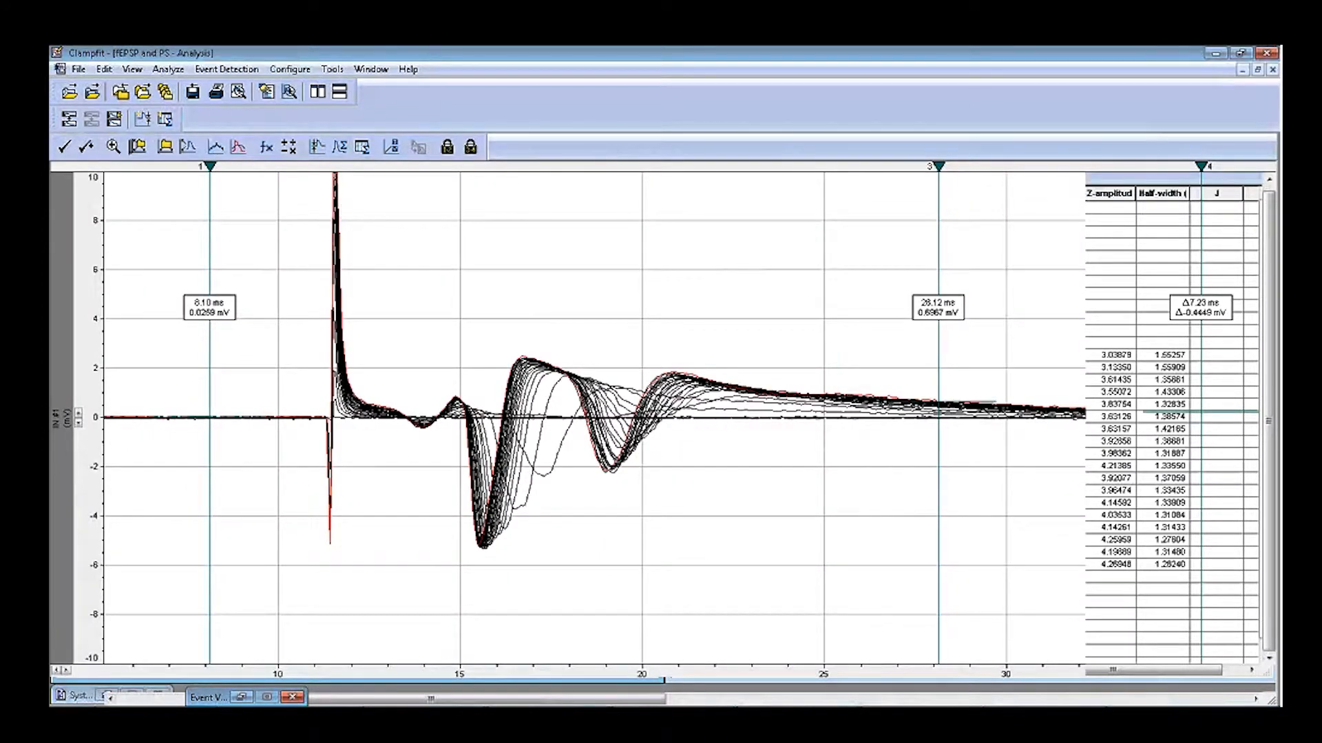
pyautogui.click(79, 70)
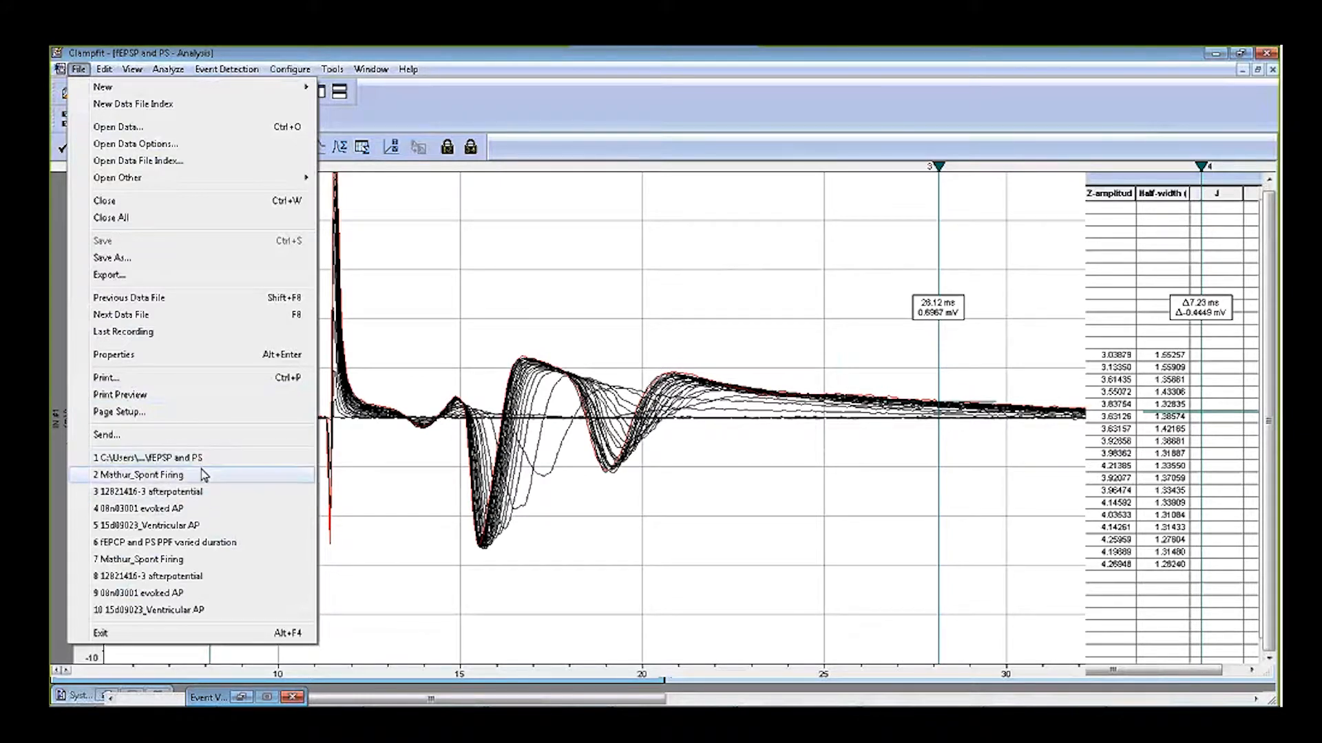
pyautogui.click(198, 542)
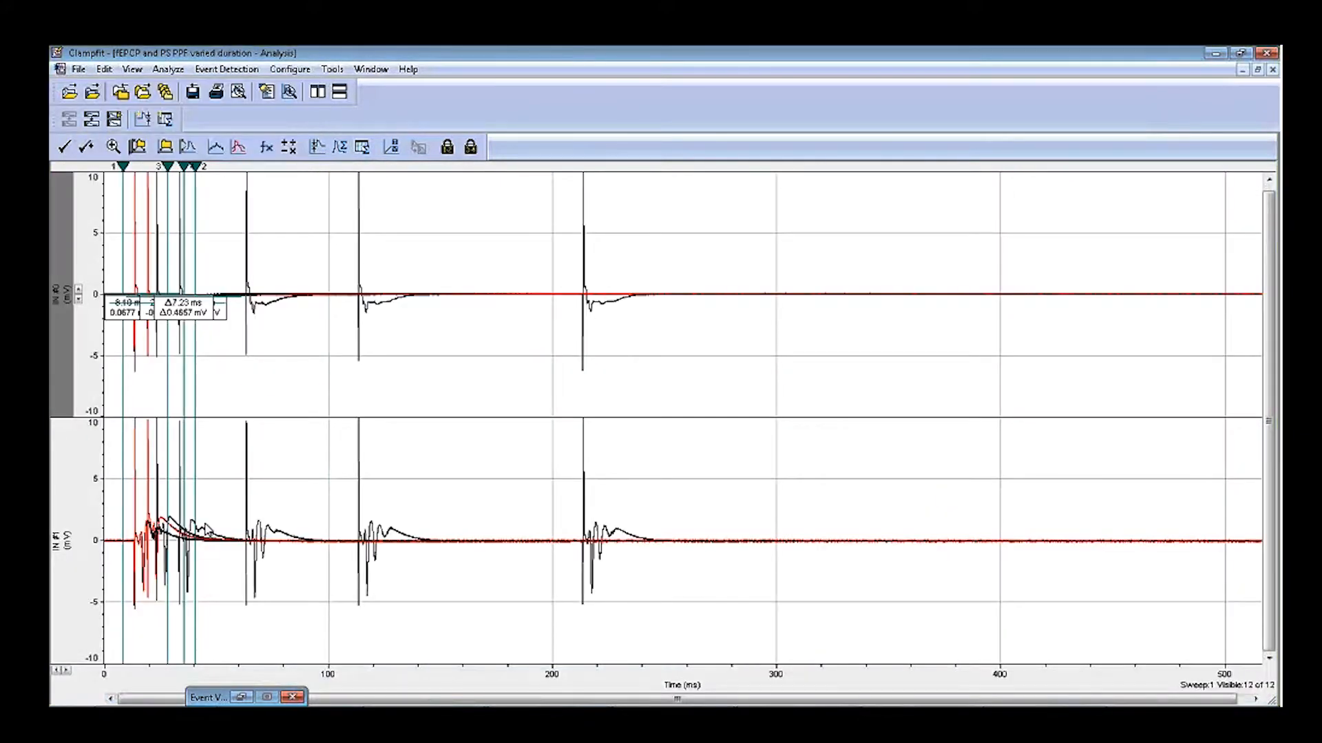
pyautogui.rightClick(472, 474)
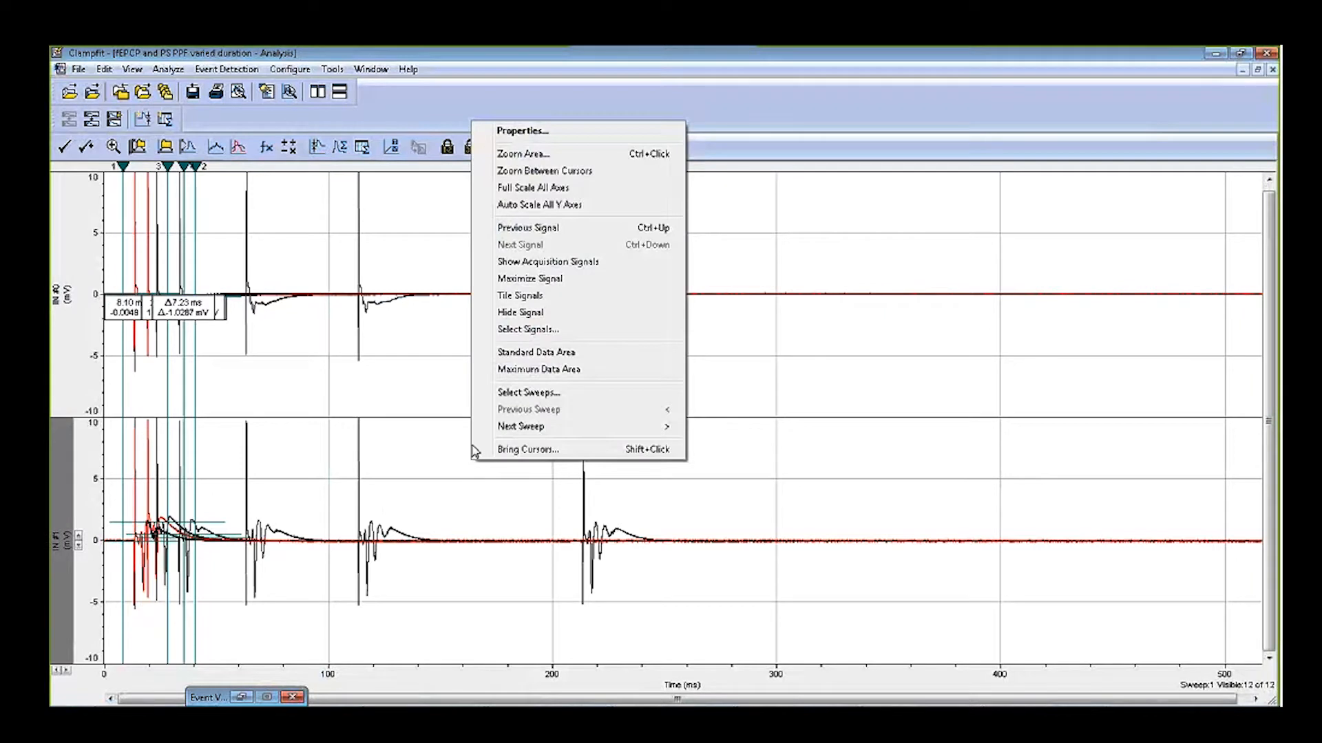
pyautogui.click(533, 280)
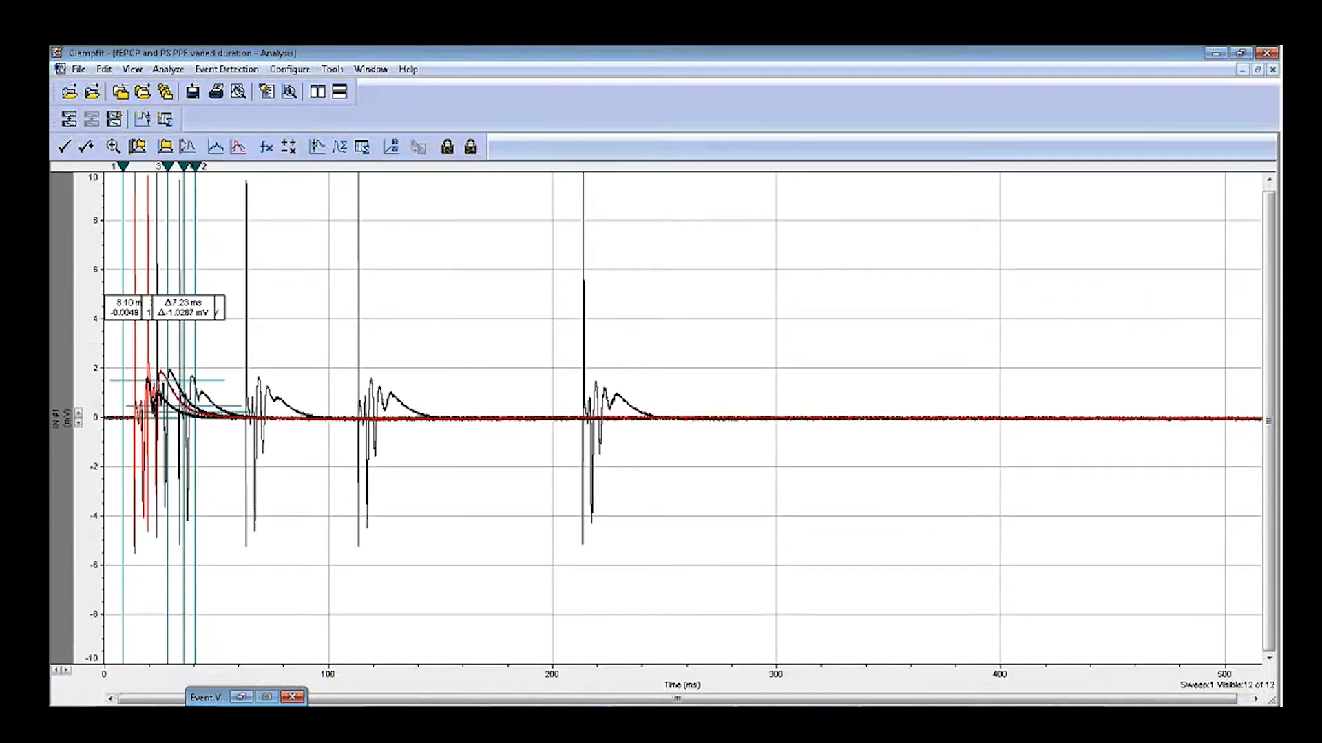
pyautogui.click(226, 69)
pyautogui.click(254, 127)
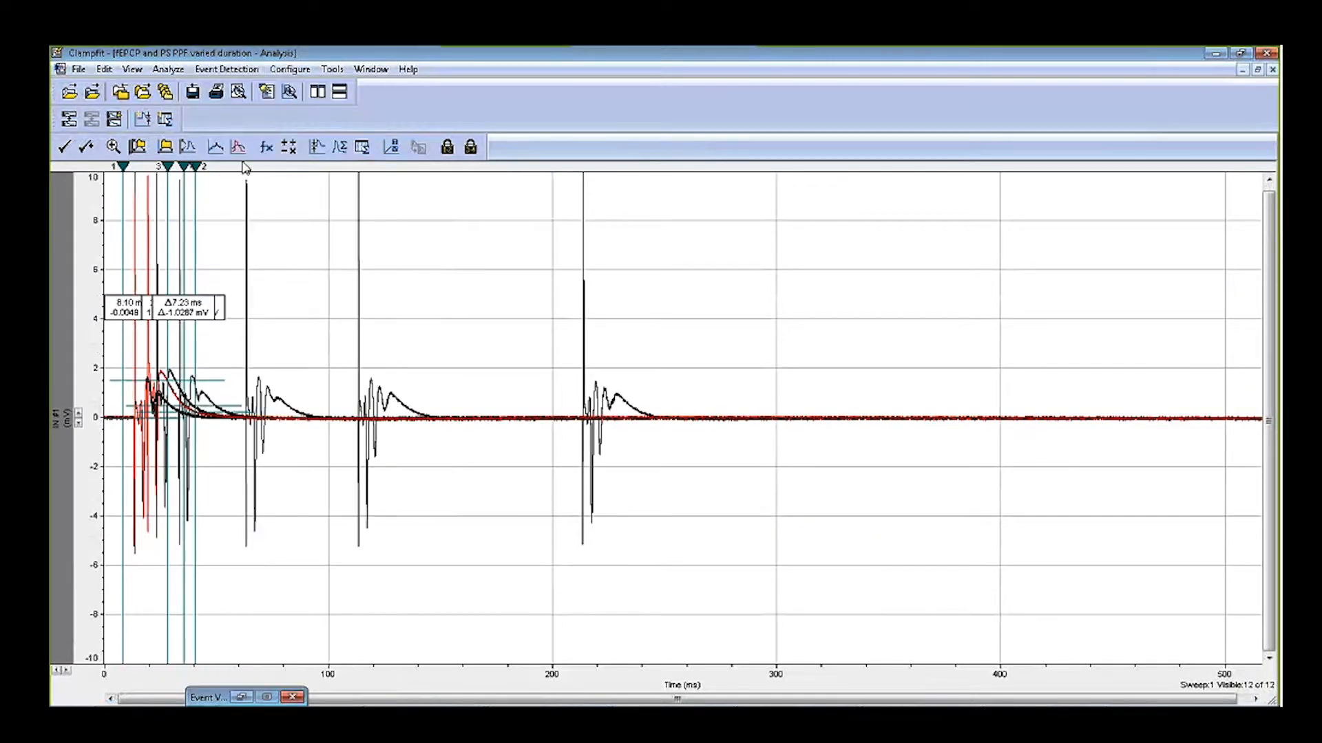
pyautogui.click(623, 408)
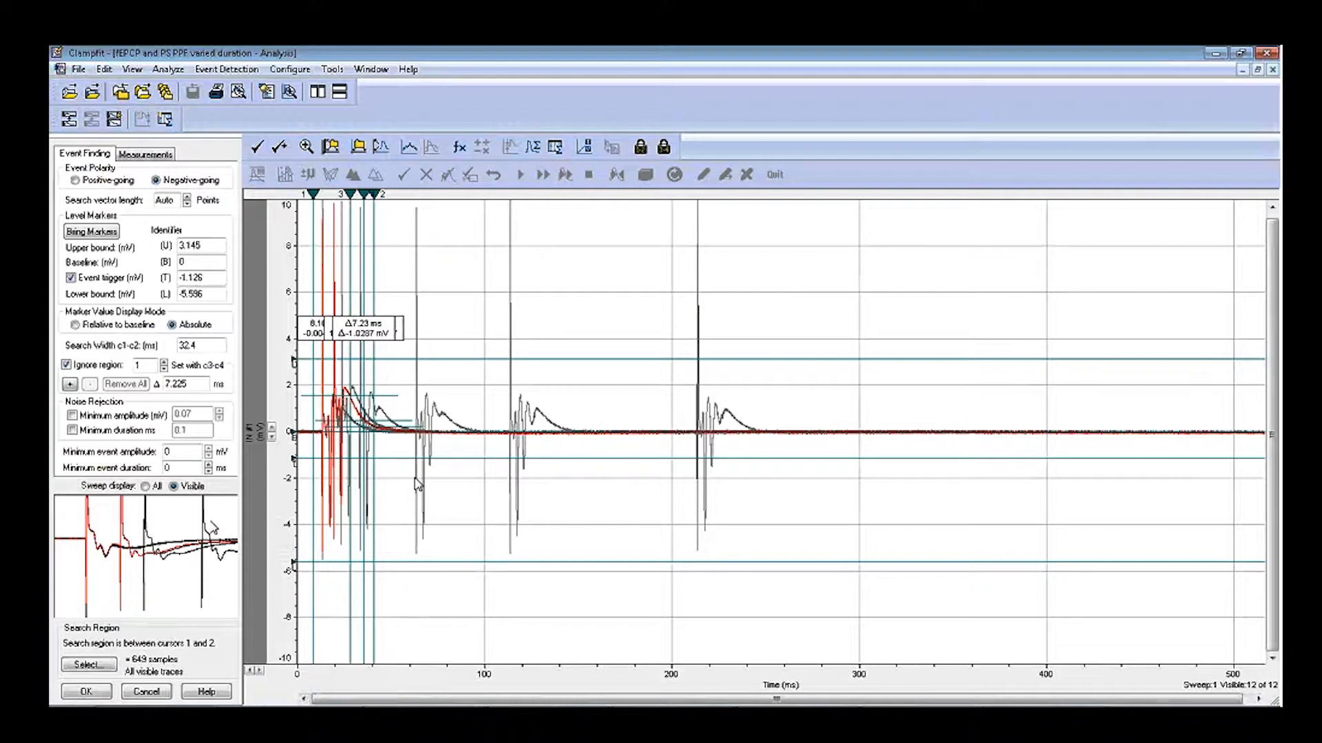
pyautogui.click(159, 693)
# Close all open windows and cancel saving Results4
pyautogui.click(79, 71)
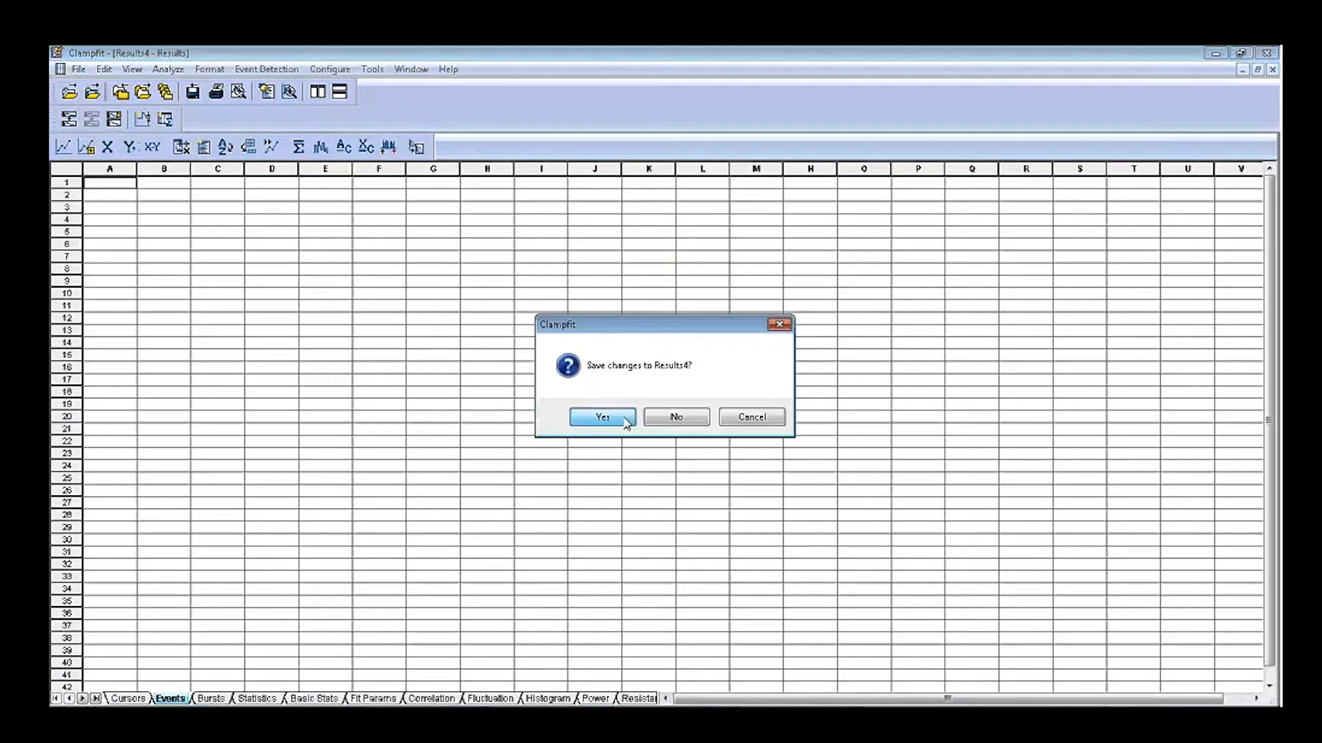
pyautogui.press('Return')
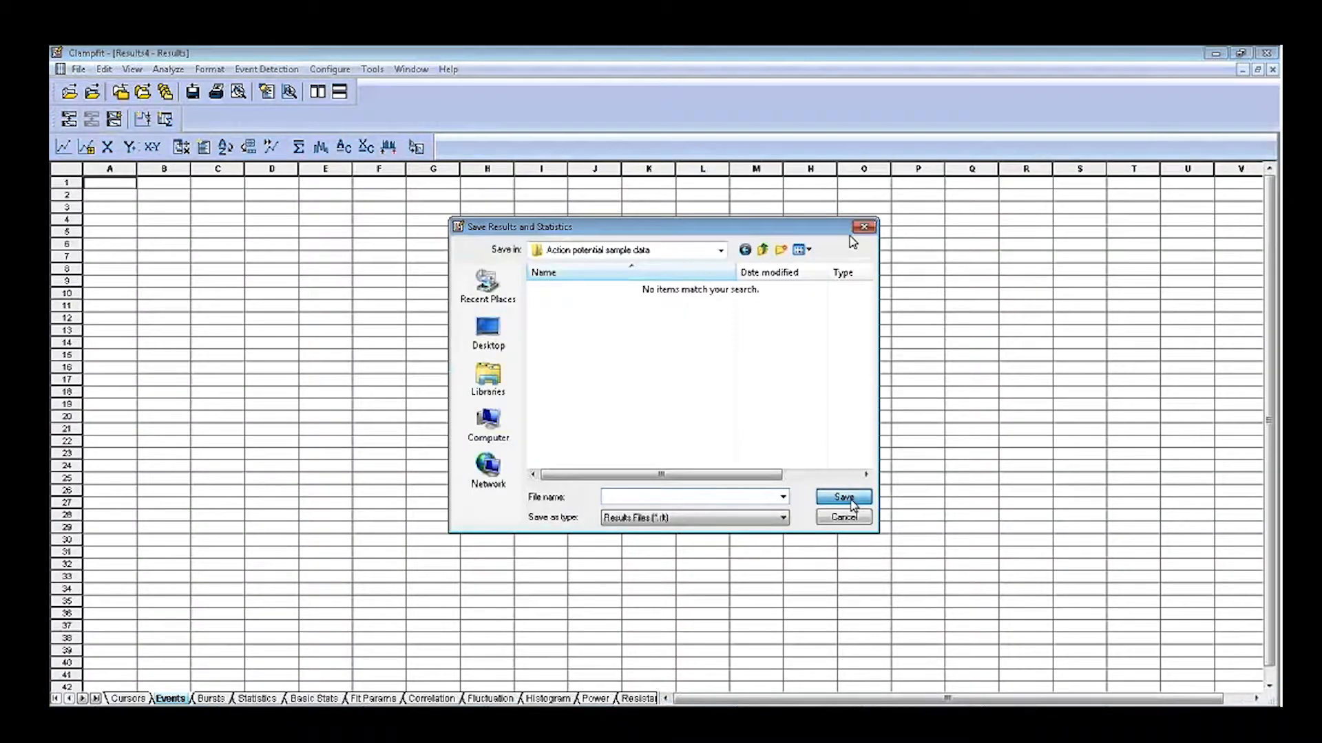
pyautogui.press('Escape')
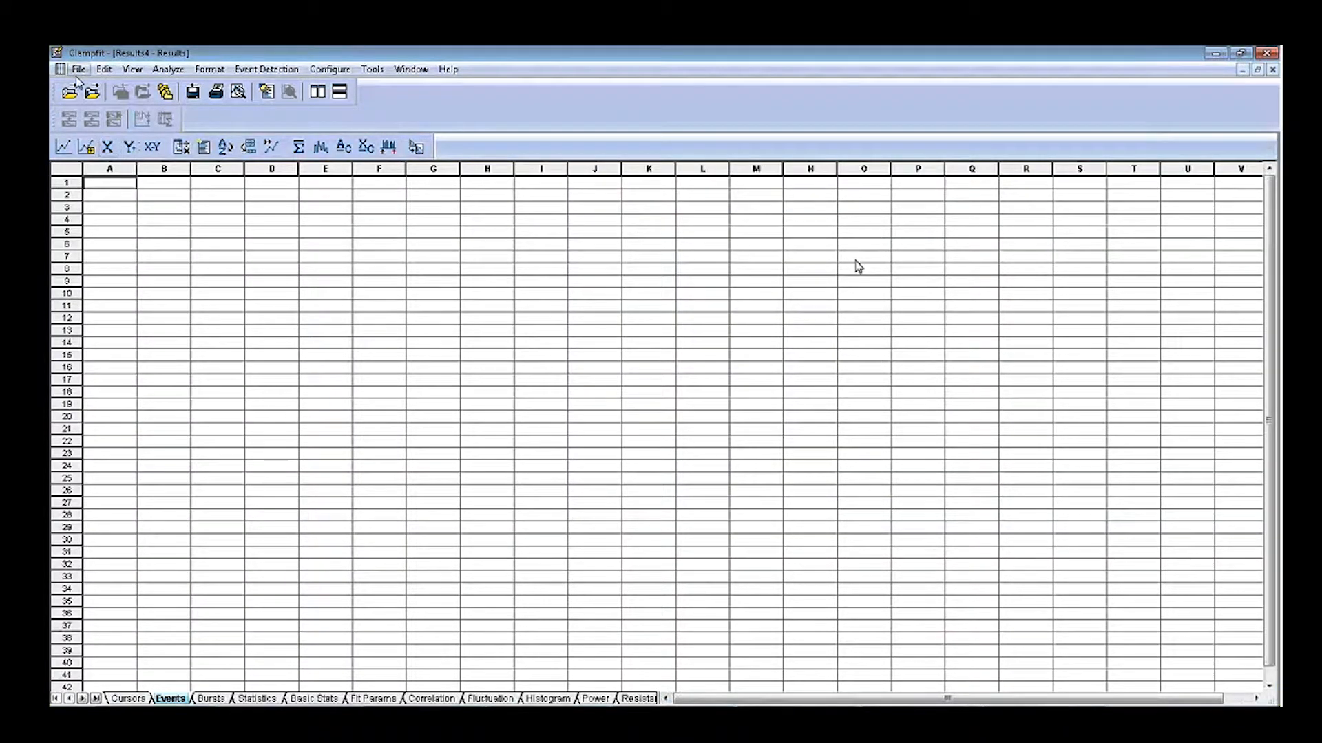
pyautogui.click(78, 69)
pyautogui.click(121, 129)
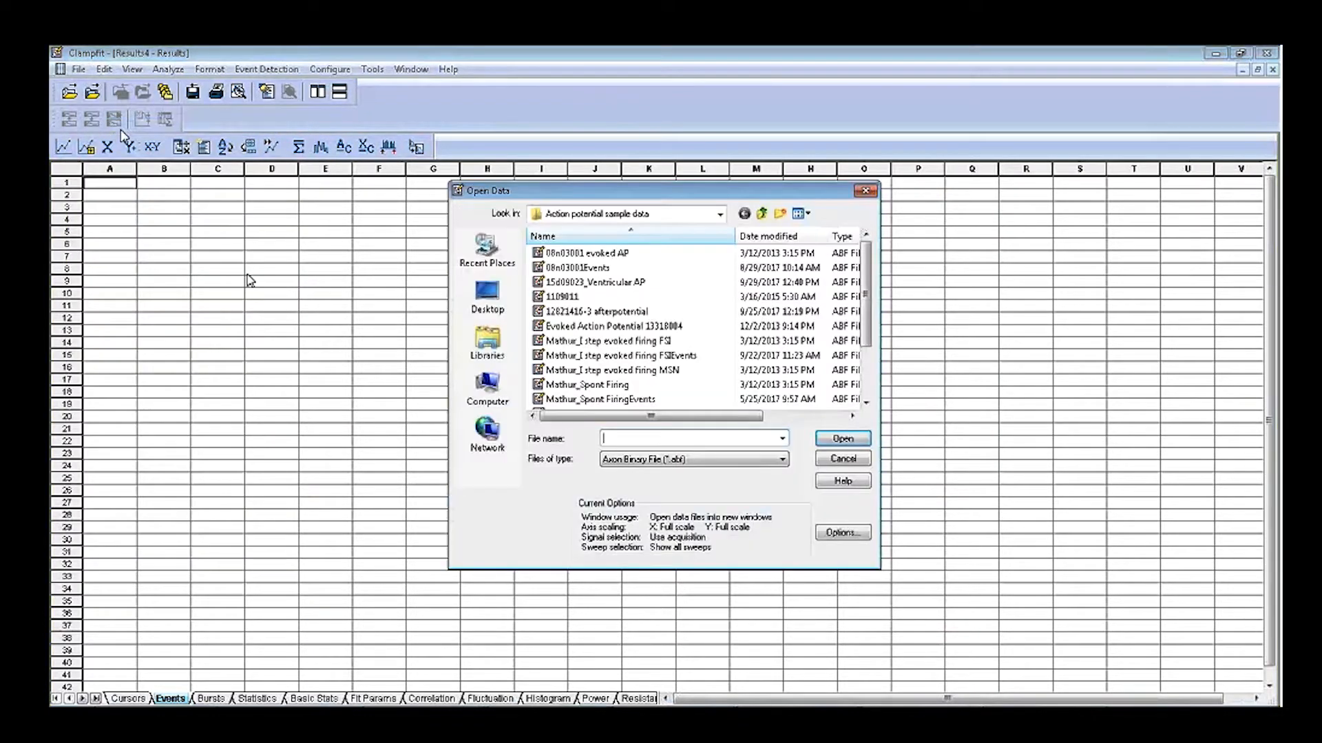
pyautogui.press('Escape')
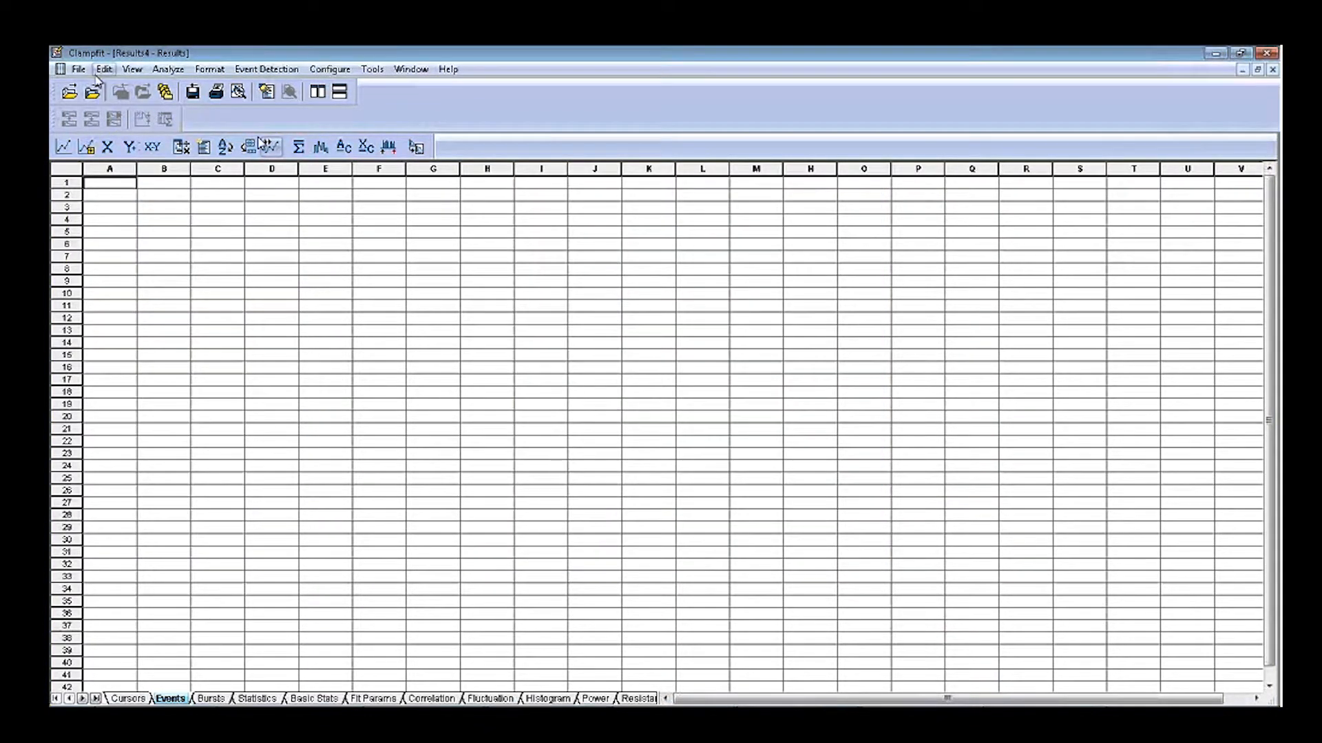
# Reopen the recent recording "fEPCP and PS PPF varied duration" and maximize its IN #1 signal
pyautogui.click(78, 68)
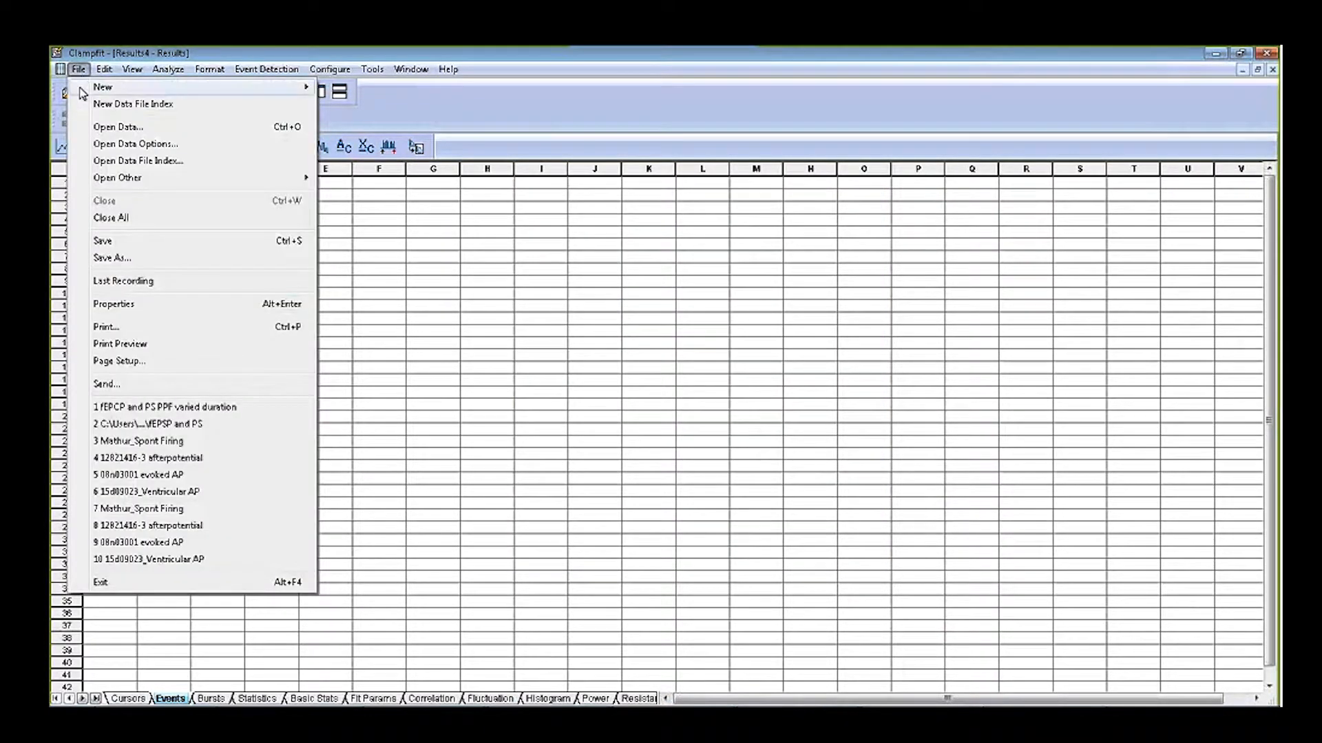
pyautogui.click(210, 410)
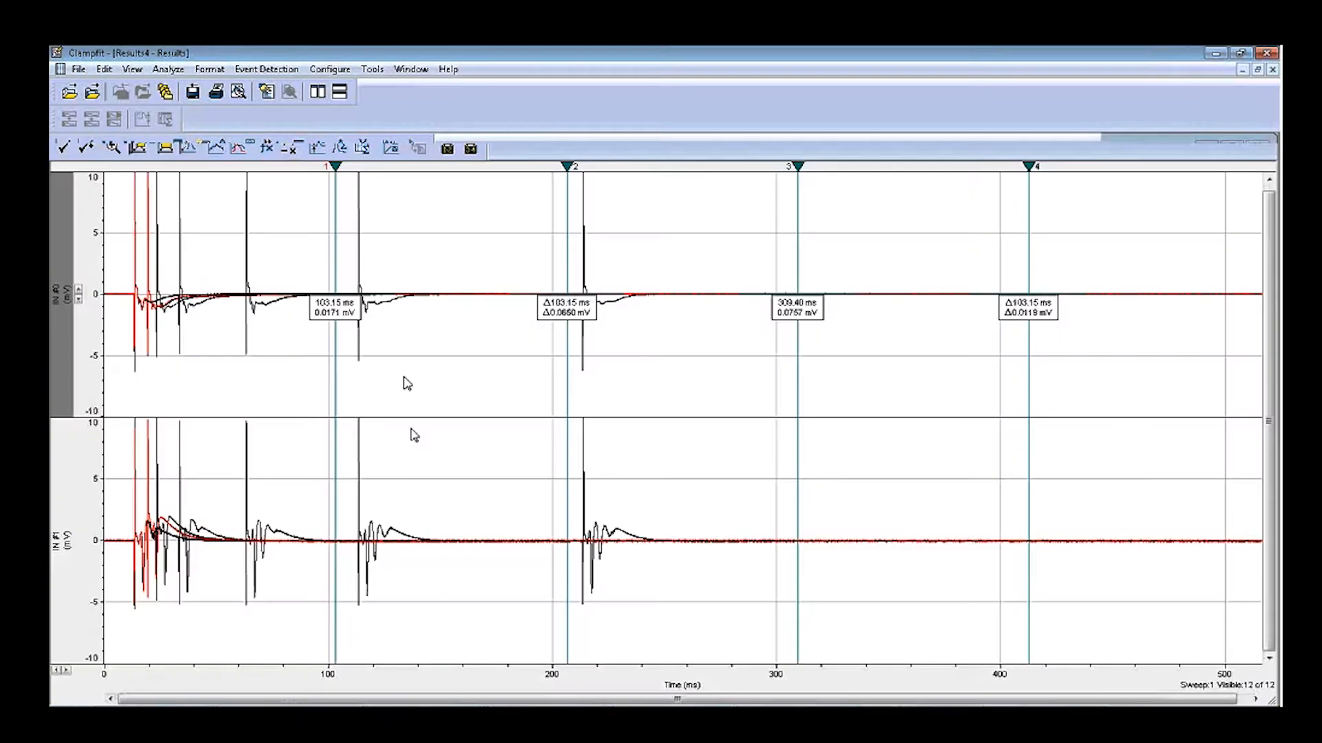
pyautogui.rightClick(417, 453)
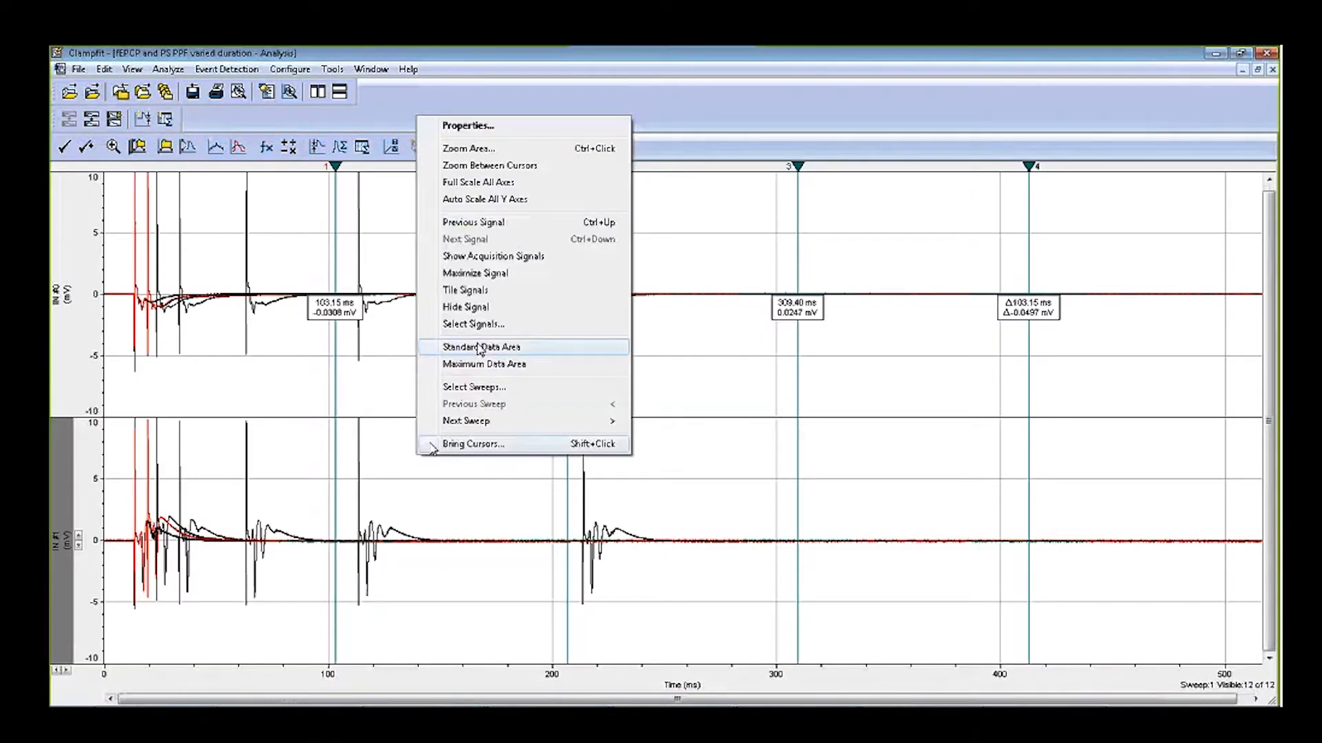
pyautogui.click(480, 275)
# Start a population spike search on the maximized signal and display only sweep 1
pyautogui.click(232, 72)
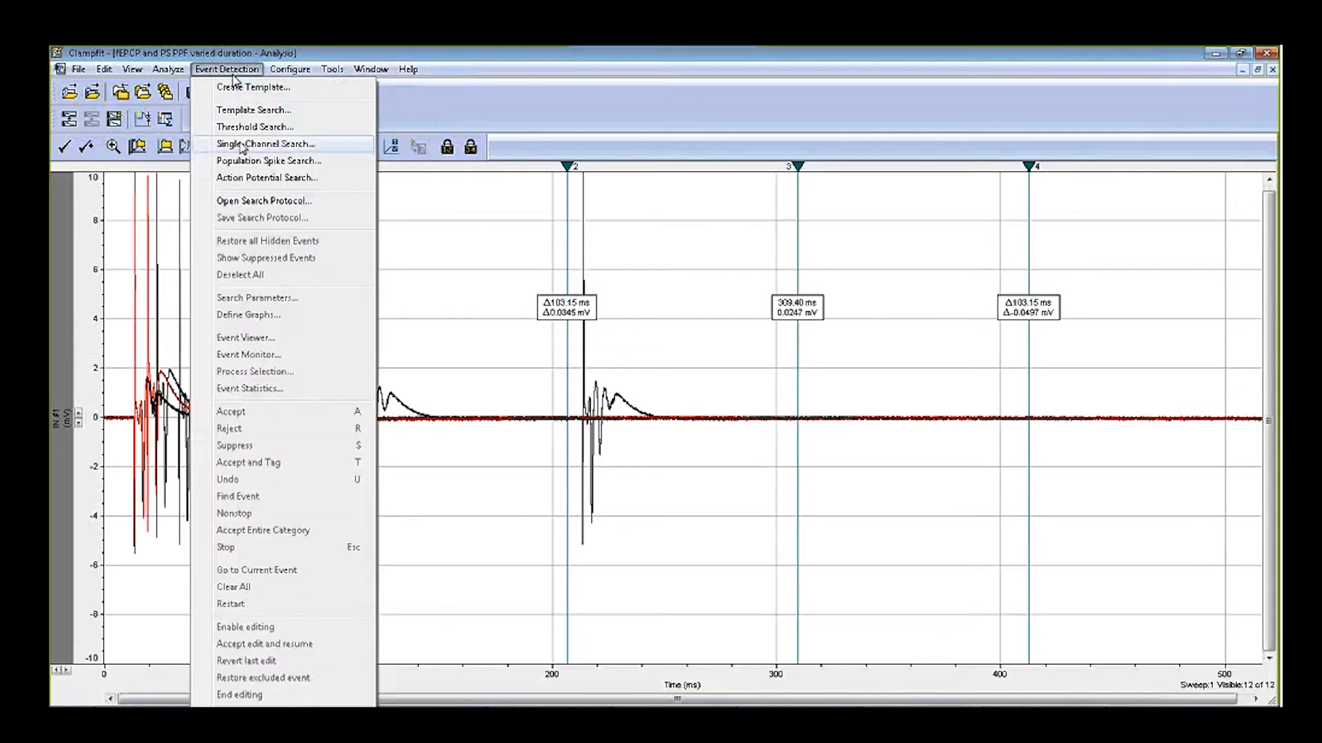
pyautogui.click(246, 161)
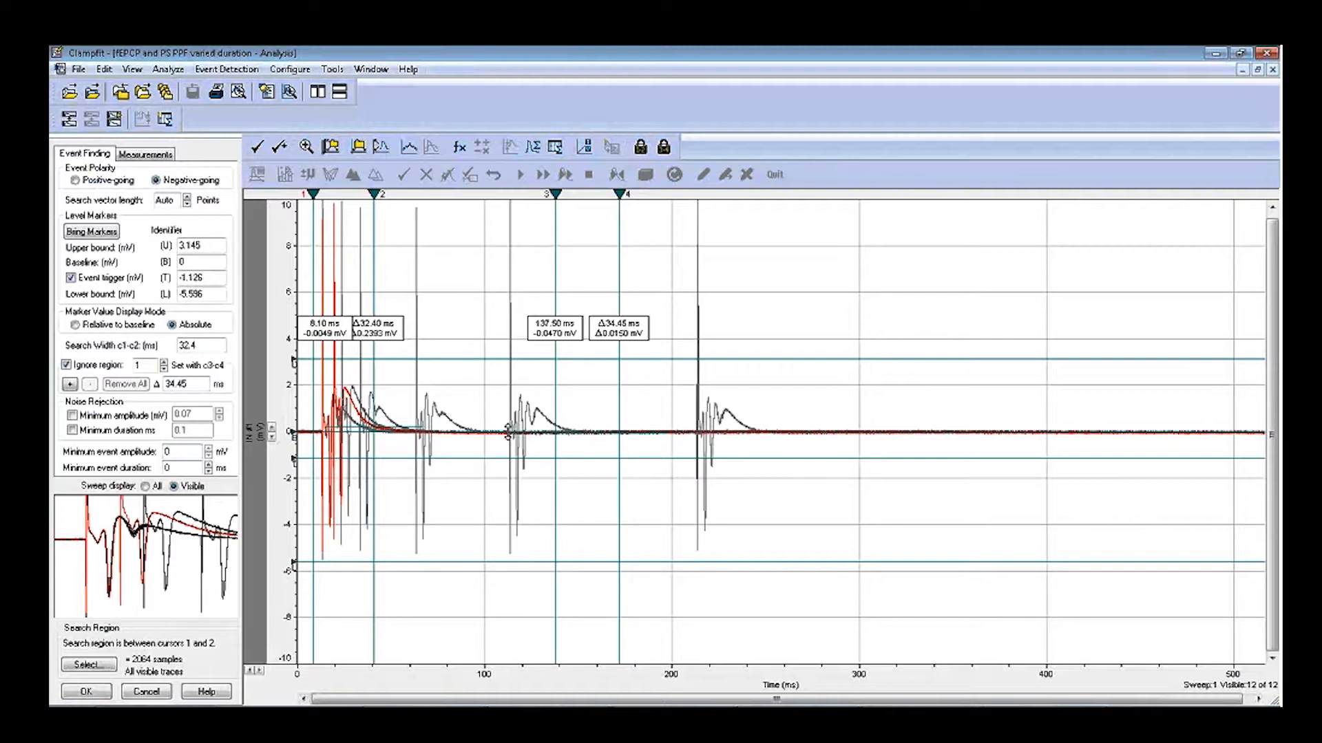
pyautogui.rightClick(551, 393)
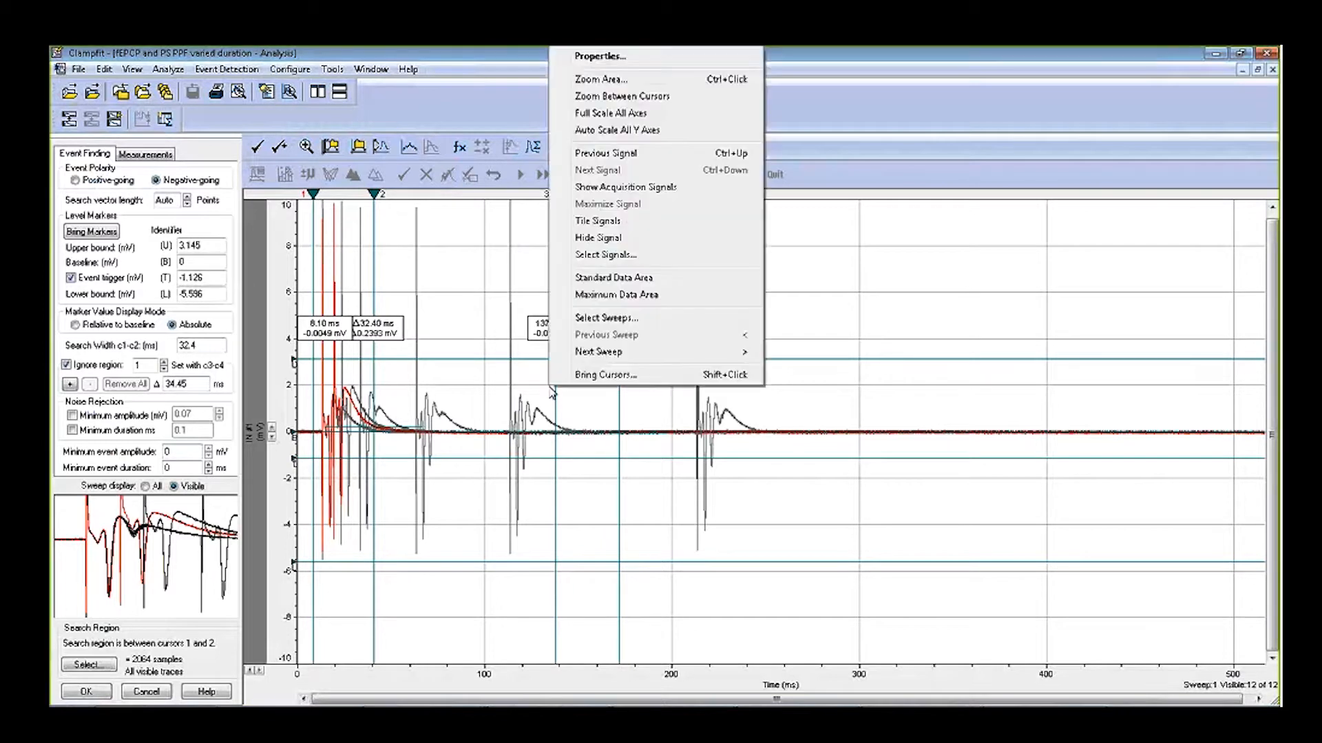
pyautogui.click(596, 320)
pyautogui.click(629, 291)
pyautogui.click(592, 506)
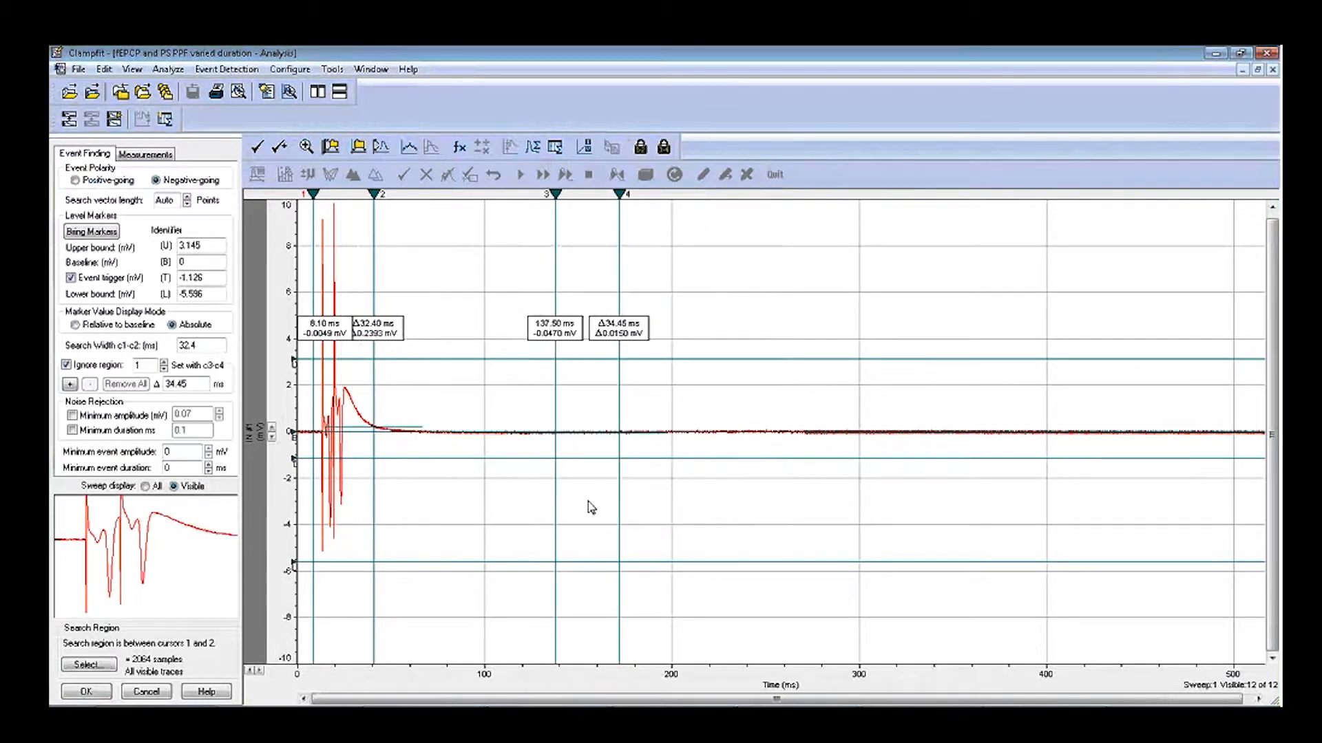
# Step through the single sweeps over about the first 110 ms to examine the spacing of the paired pulses and their population spikes
pyautogui.moveTo(502, 673); pyautogui.dragTo(279, 671)
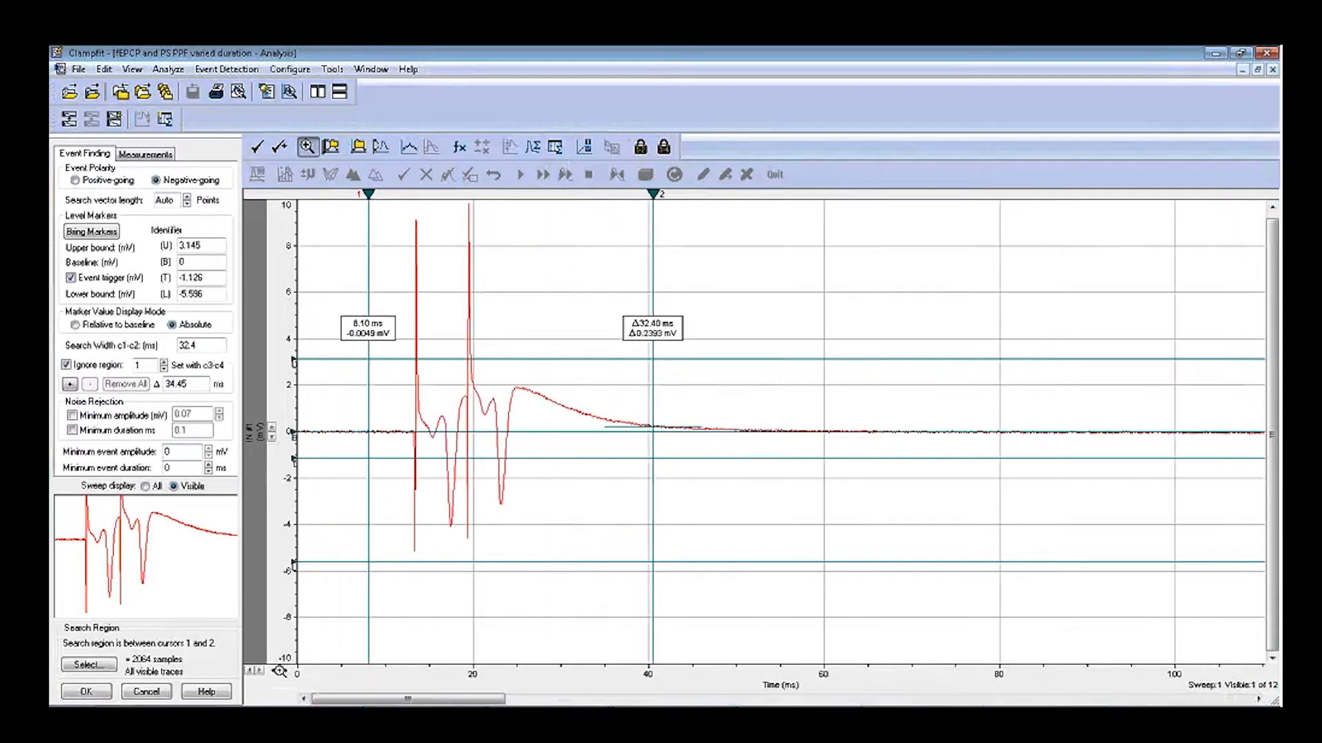
pyautogui.press('>')
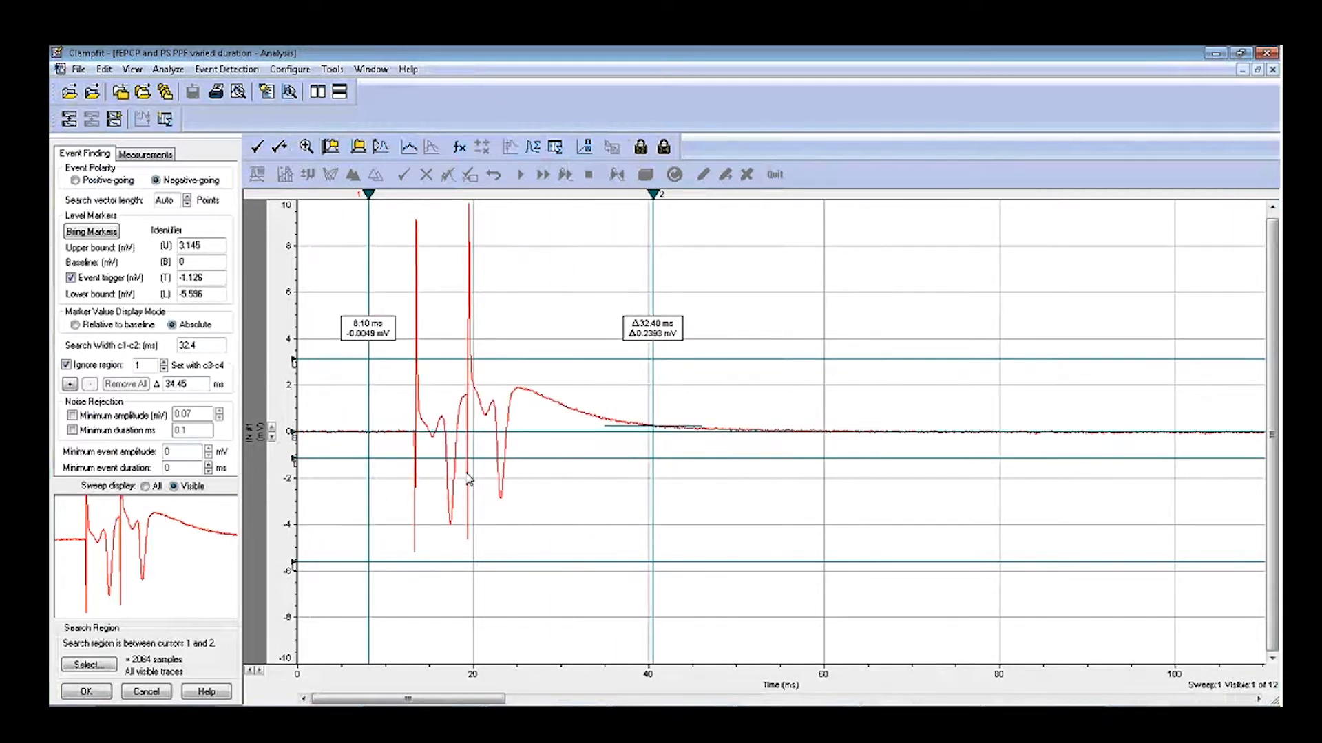
pyautogui.press('>')
pyautogui.press('>')
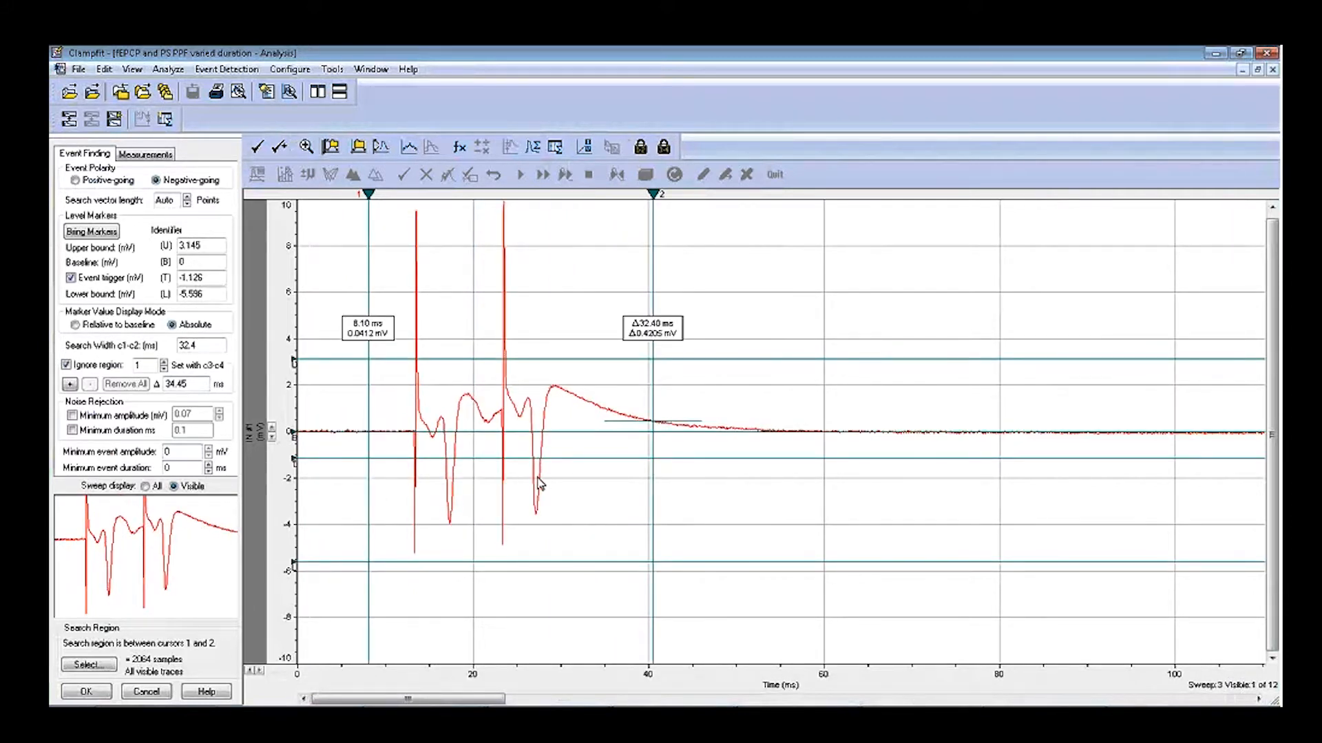
pyautogui.press('>')
pyautogui.press('>')
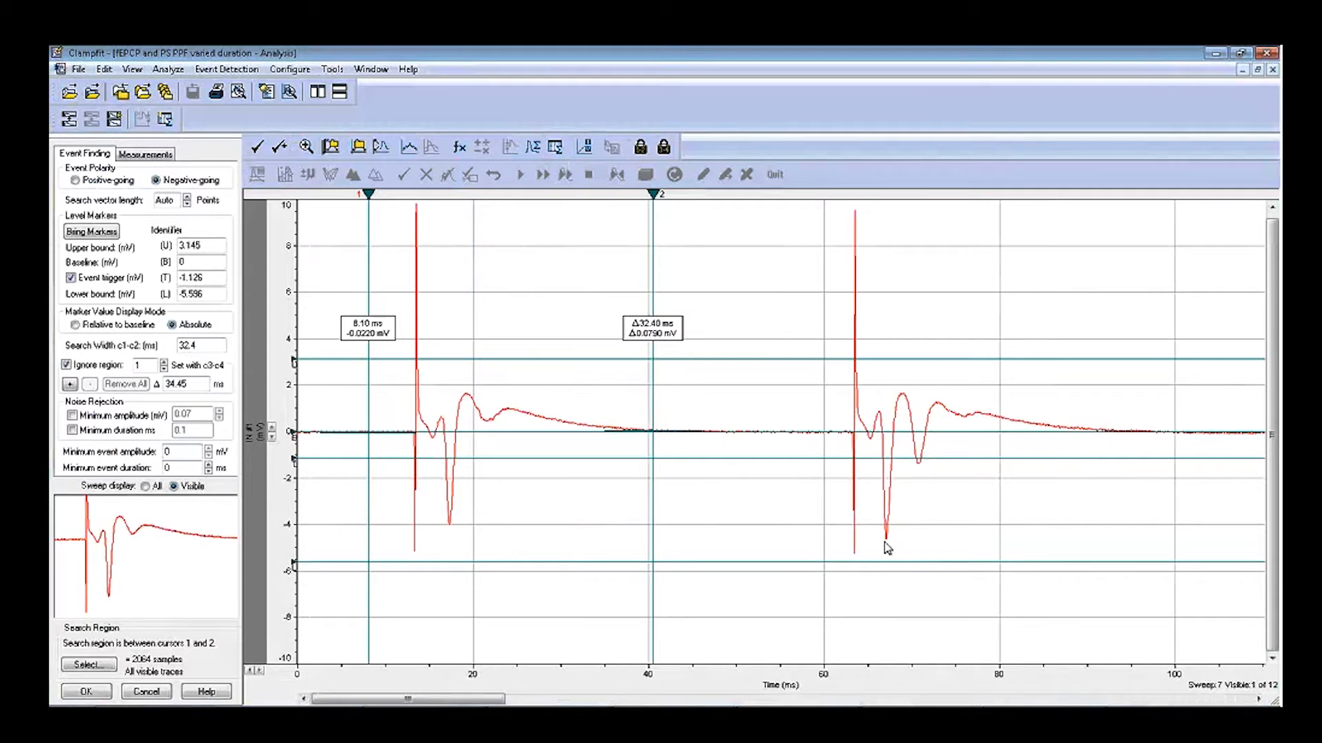
pyautogui.press('>')
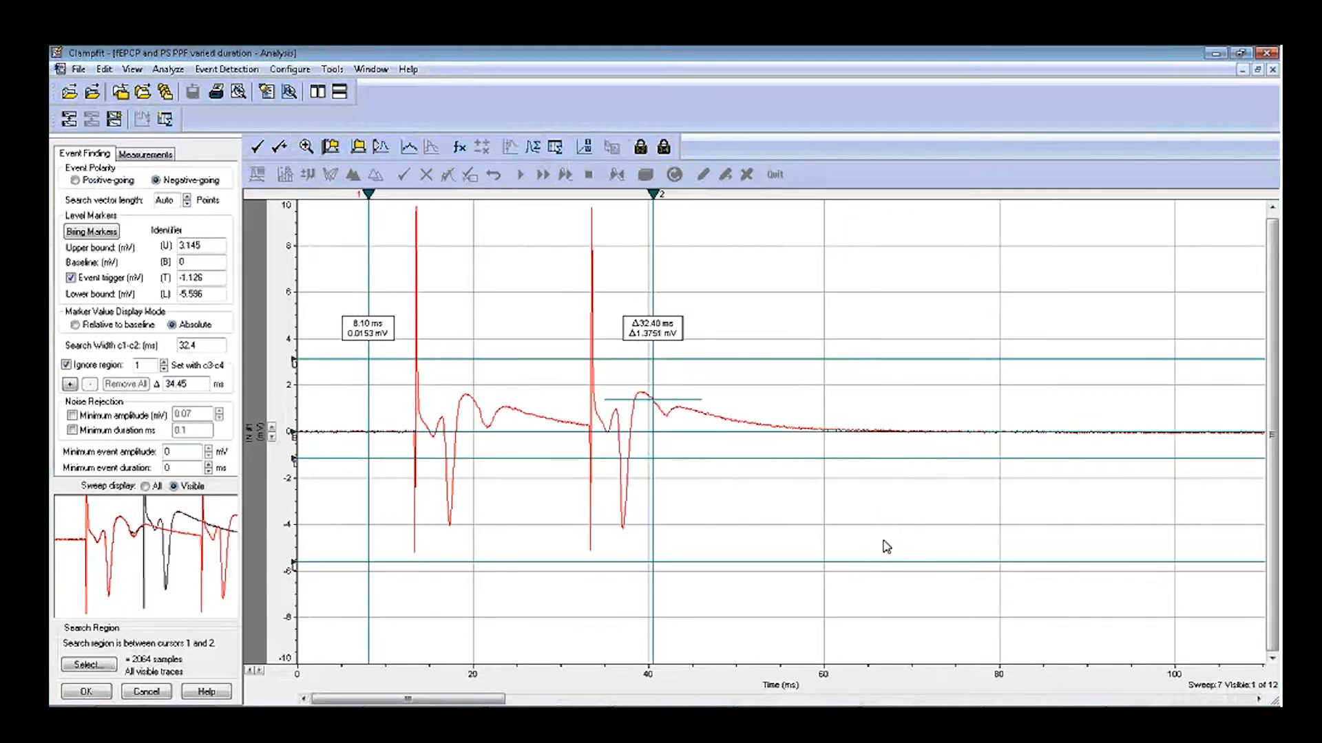
pyautogui.press('>')
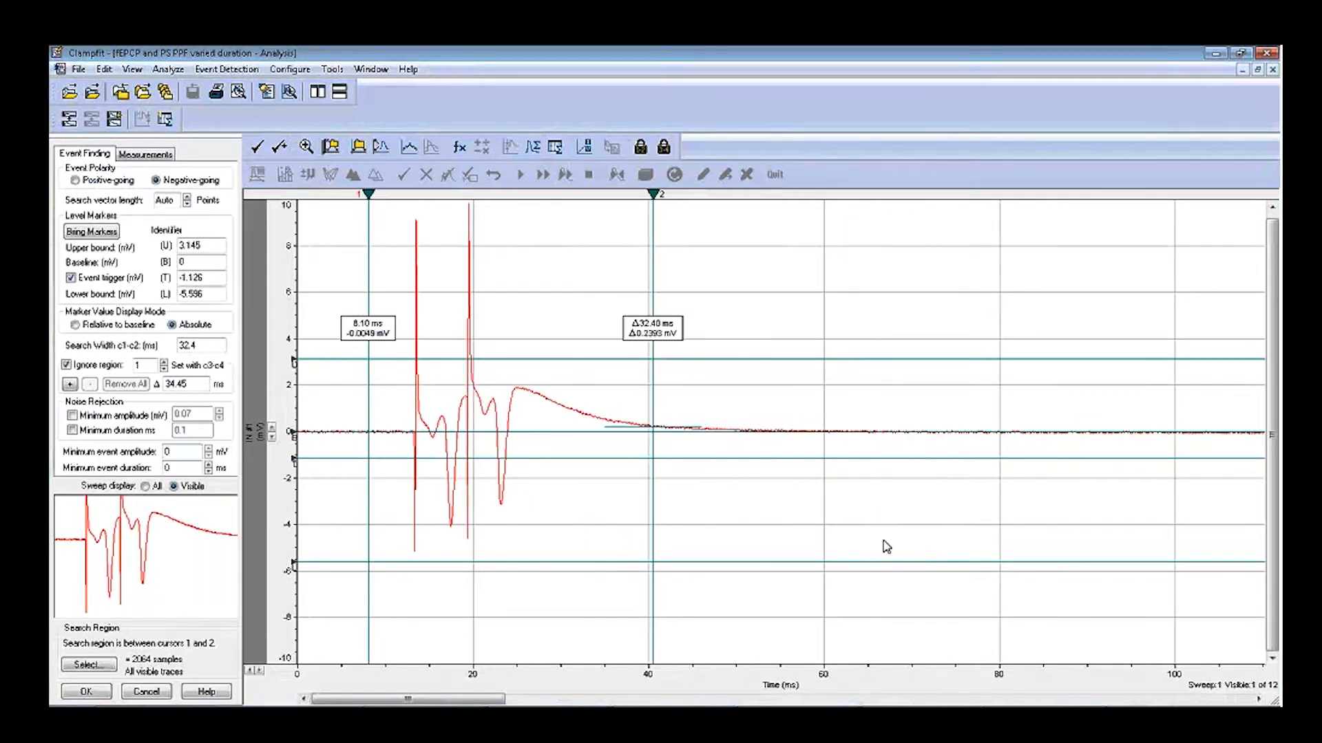
# Restore the full time axis and display all sweeps of the recording
pyautogui.click(251, 671)
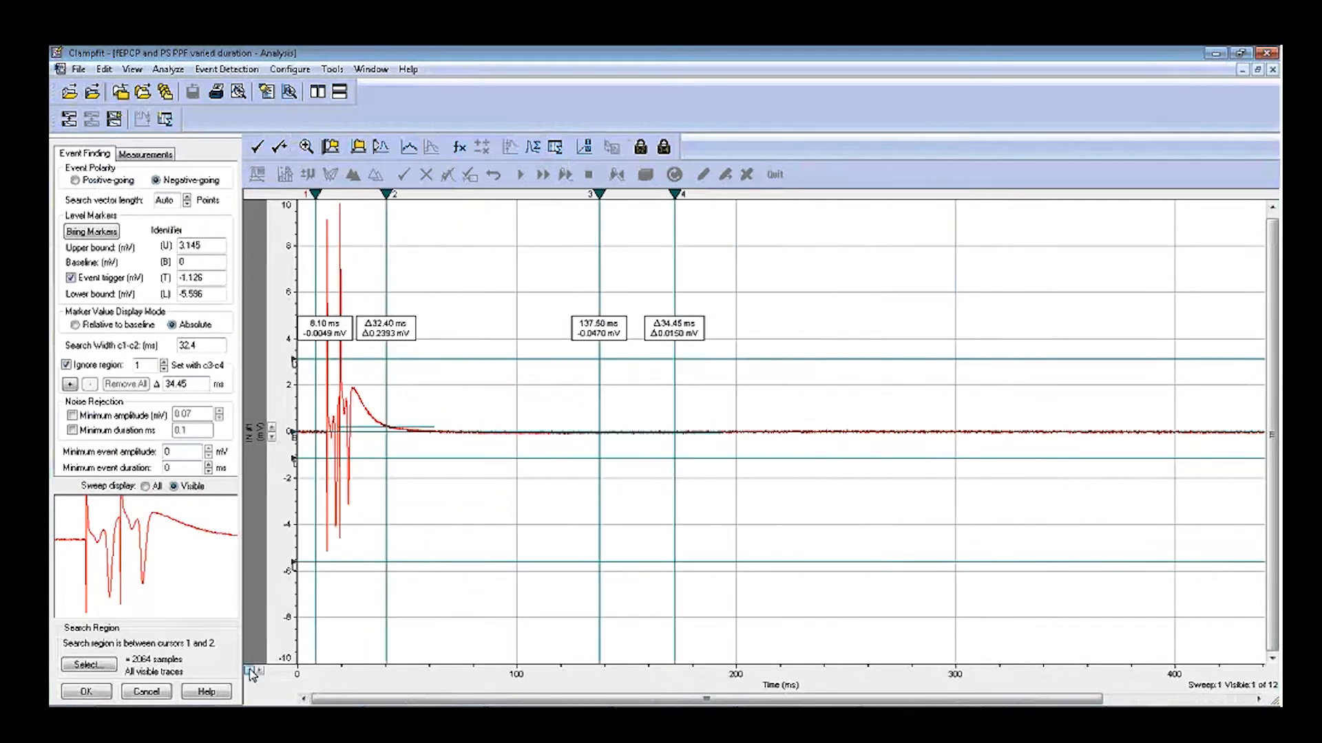
pyautogui.click(250, 671)
pyautogui.rightClick(704, 348)
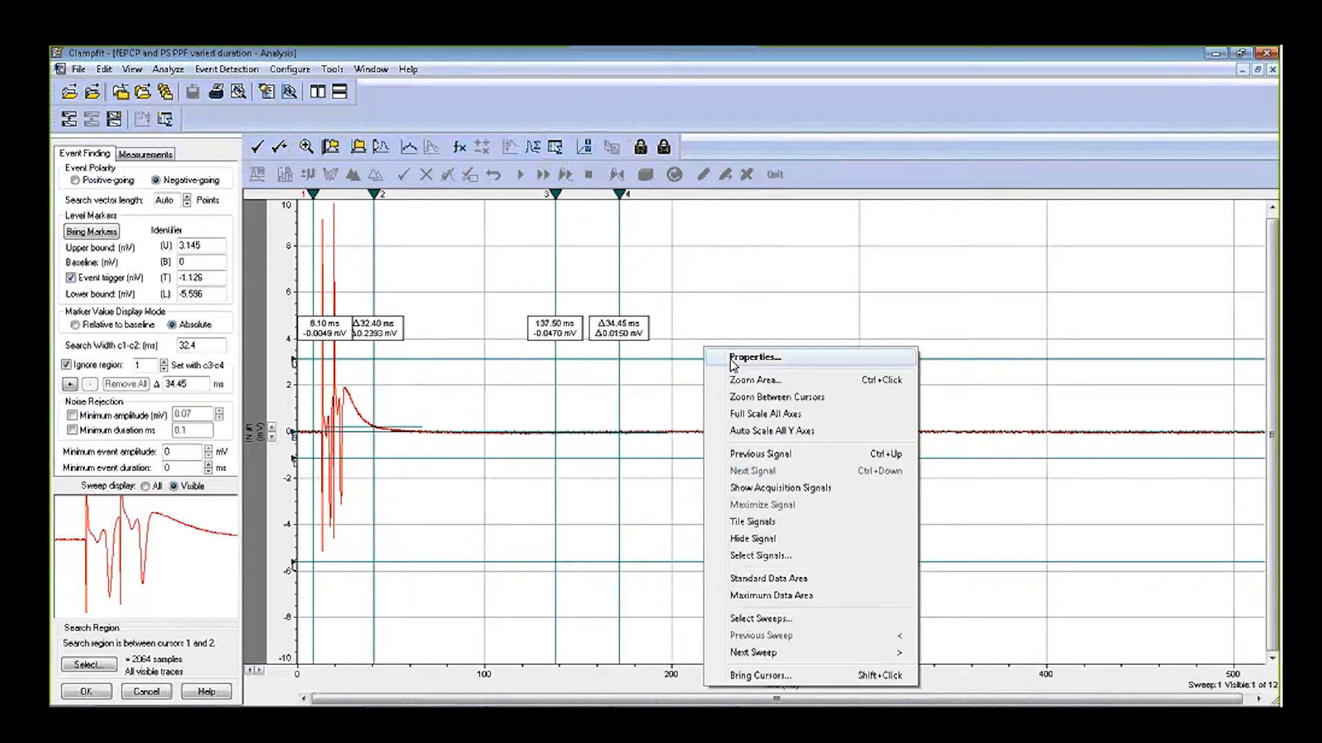
pyautogui.click(760, 618)
pyautogui.click(716, 296)
pyautogui.click(594, 506)
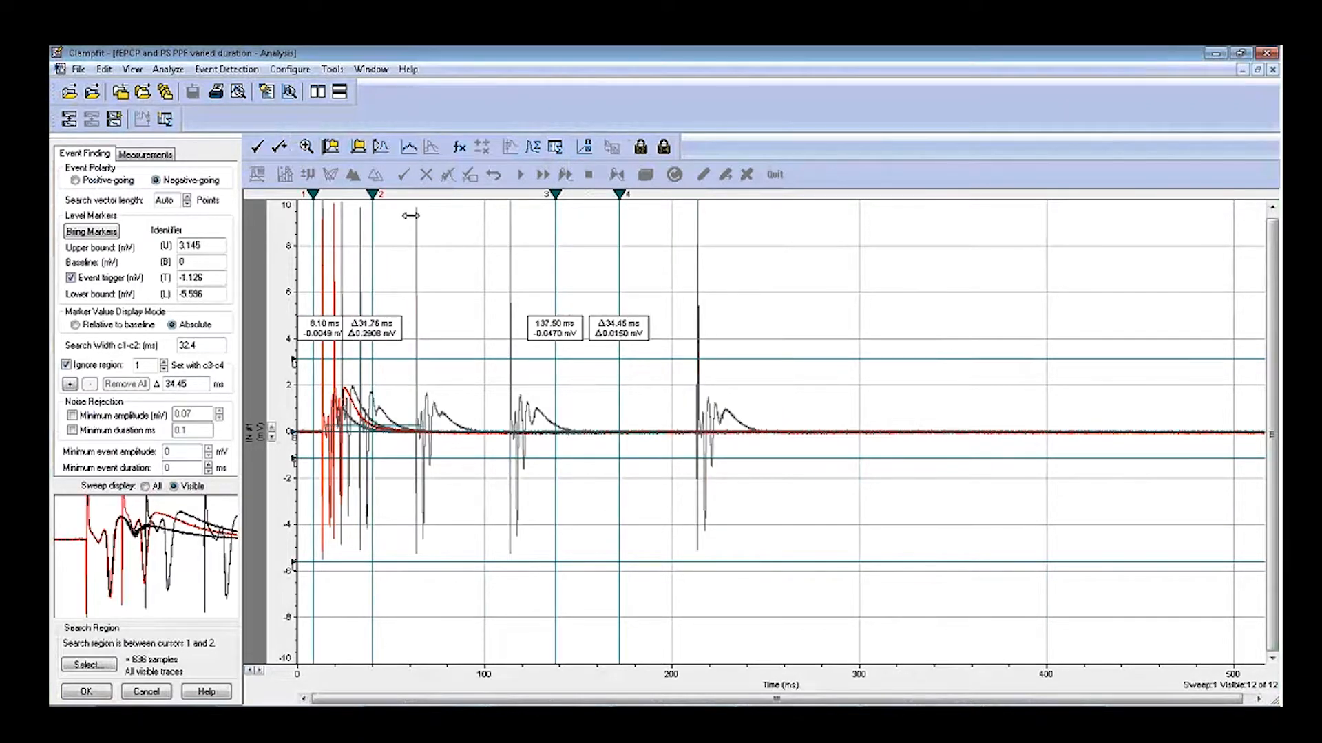
# Widen the search region between cursors 1 and 2 to about 279.4 ms, covering all paired responses, and turn off the ignore region
pyautogui.moveTo(411, 215); pyautogui.dragTo(829, 321)
pyautogui.moveTo(313, 207); pyautogui.dragTo(307, 204)
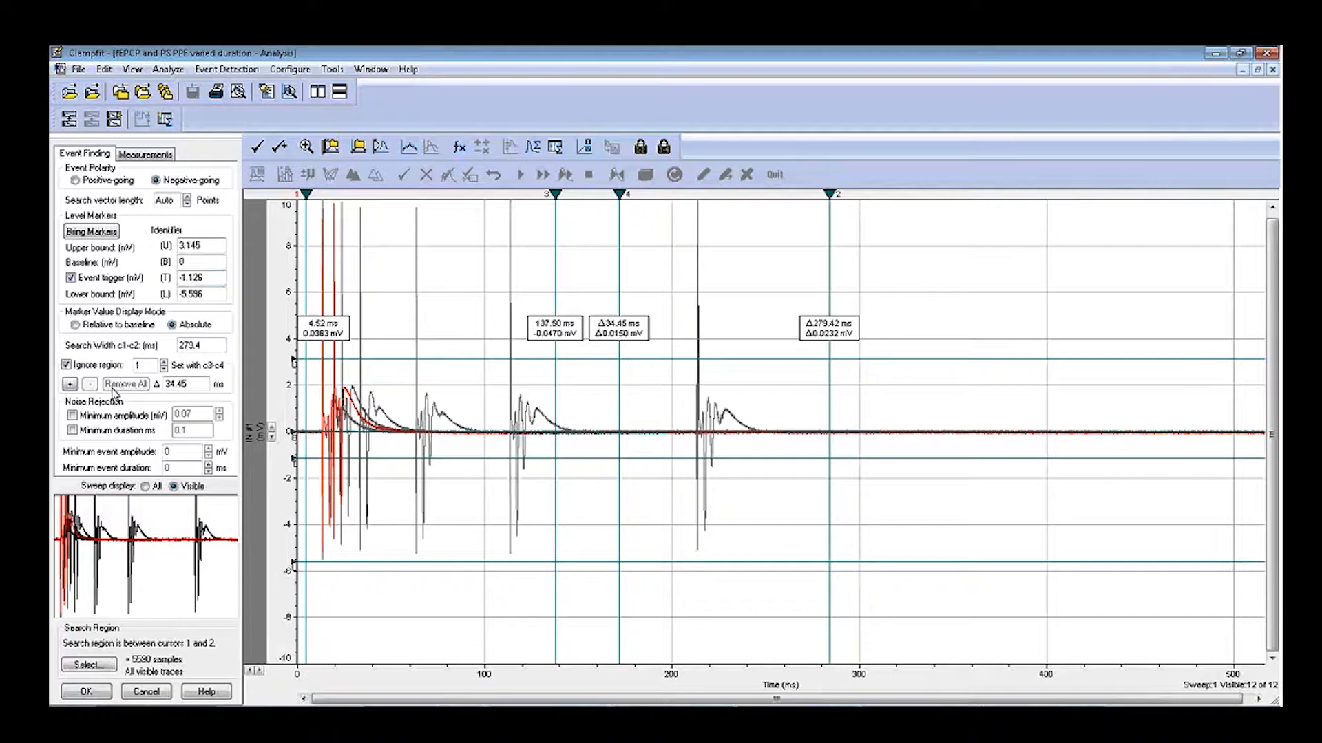
pyautogui.click(67, 366)
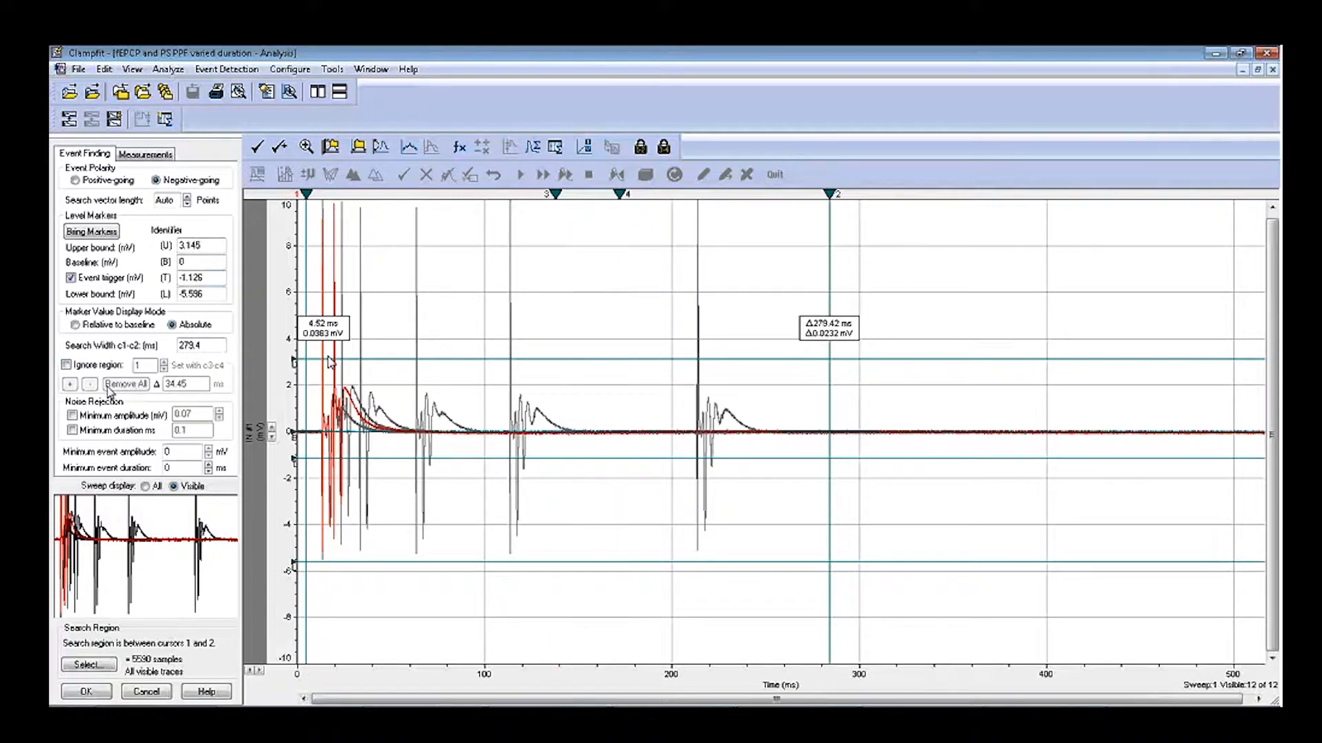
# Move the upper bound level marker to about 2.58 mV and the lower bound marker to about -4.9 mV
pyautogui.click(330, 316)
pyautogui.moveTo(352, 360)
pyautogui.mouseDown()
pyautogui.moveTo(360, 331)
pyautogui.moveTo(360, 370)
pyautogui.mouseUp()
pyautogui.moveTo(377, 563); pyautogui.dragTo(383, 544)
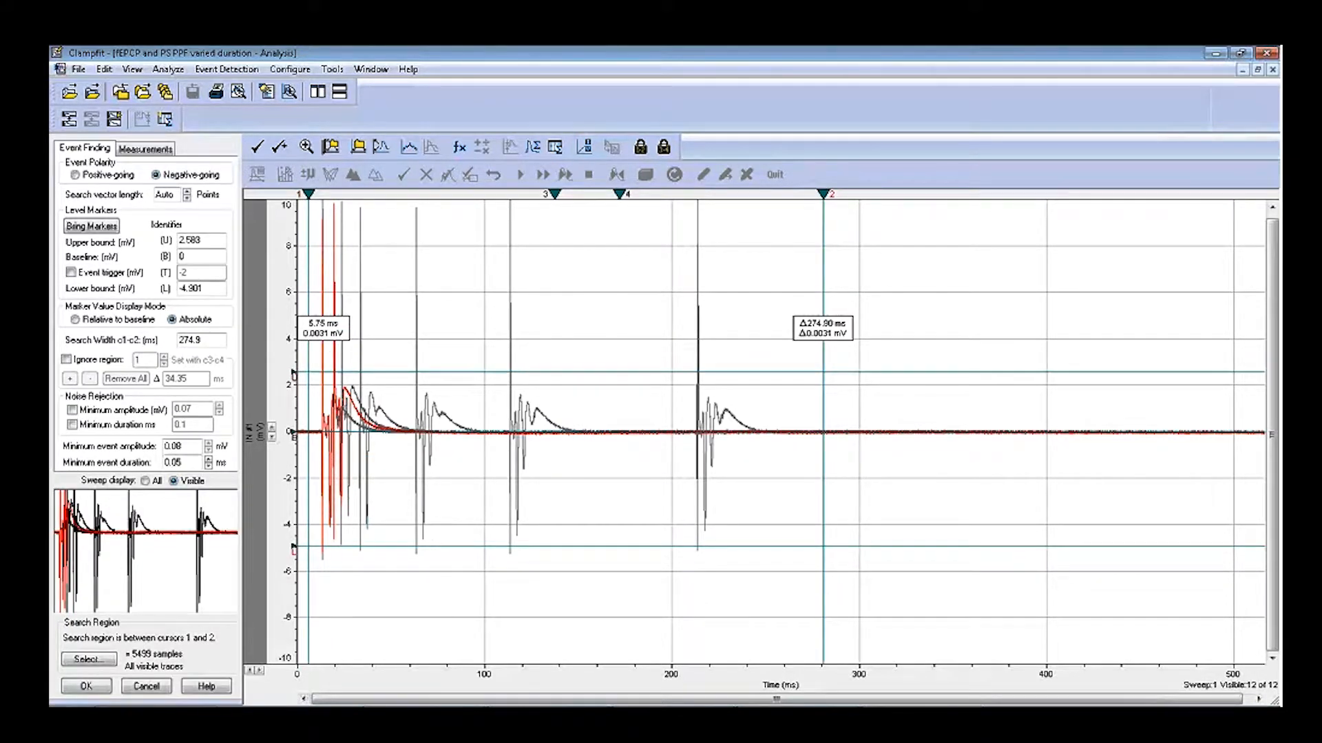
# Set the minimum event duration to 0 ms and the minimum event amplitude to 1.5 mV, and detect all events nonstop
pyautogui.click(192, 465)
pyautogui.press('BackSpace')
pyautogui.press('BackSpace')
pyautogui.press('BackSpace')
pyautogui.moveTo(185, 444); pyautogui.dragTo(153, 451)
pyautogui.write('1.5')
pyautogui.click(86, 686)
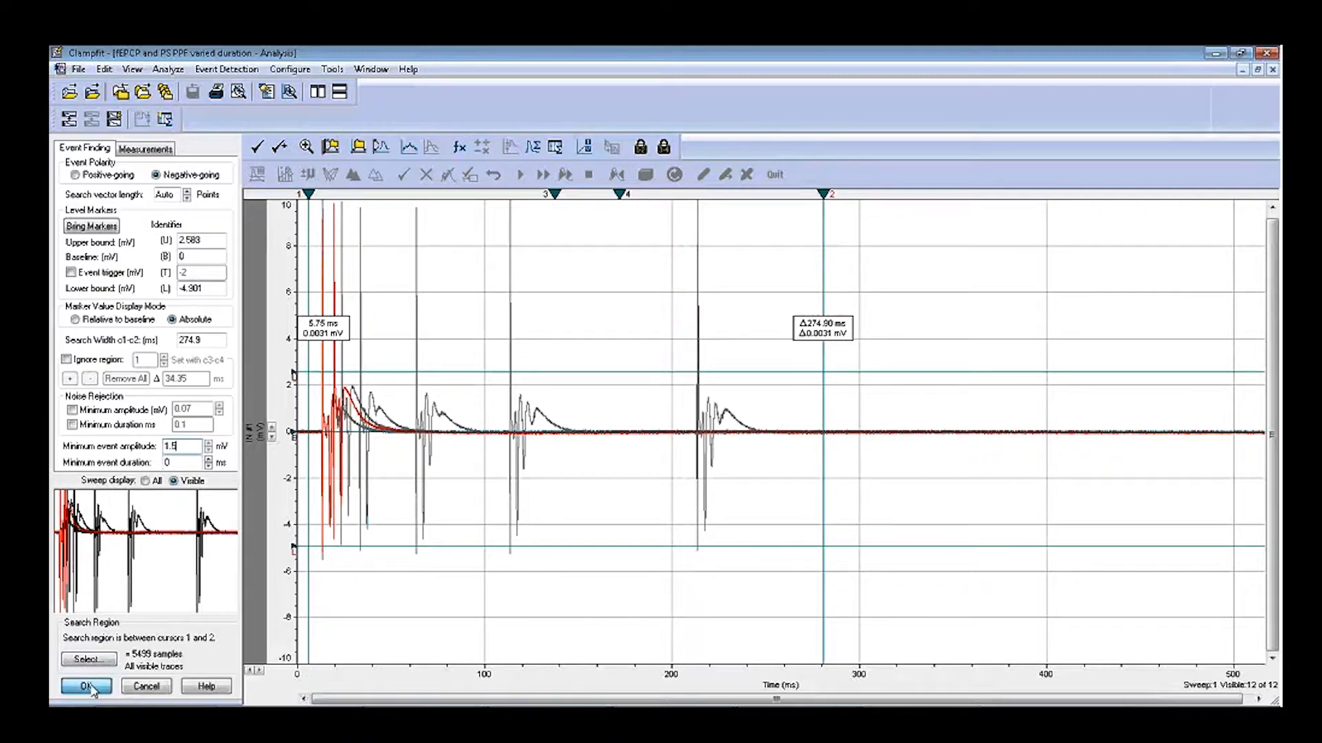
pyautogui.click(352, 175)
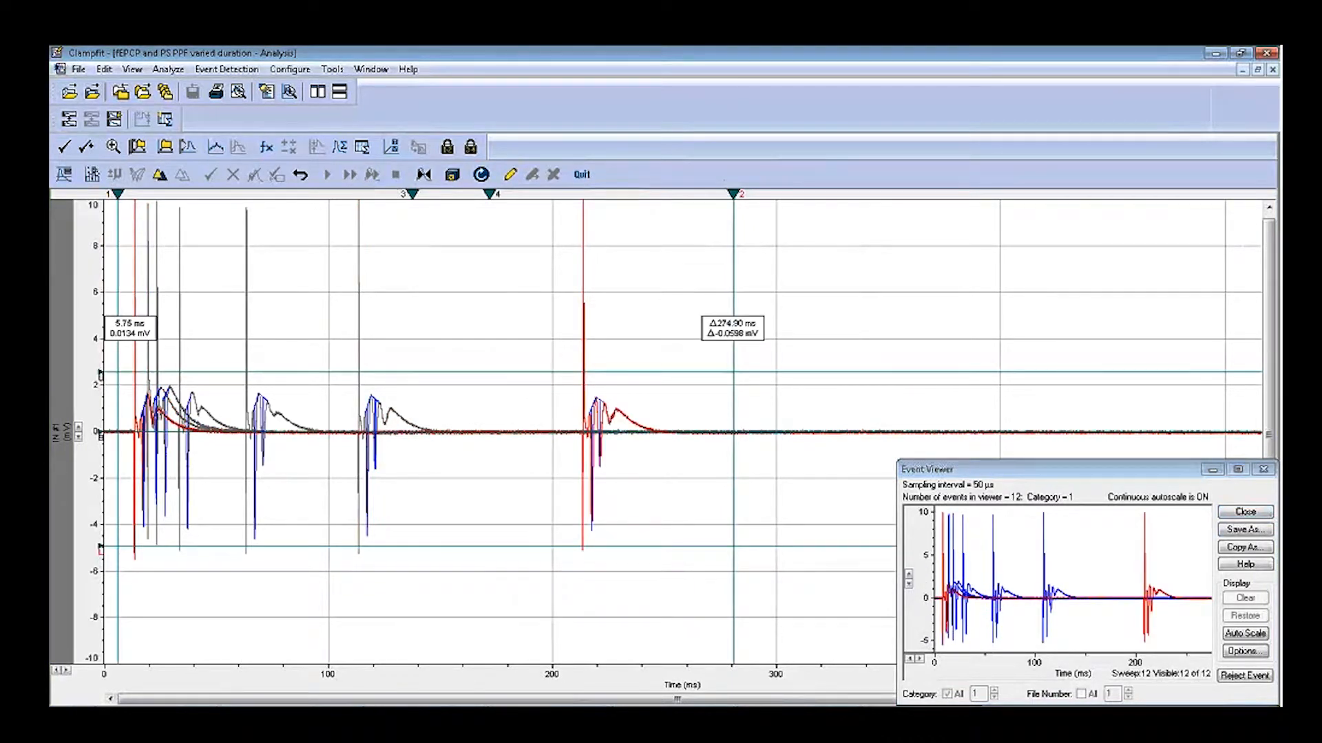
# Display only sweep 1 and examine the detected spikes of the individual sweeps at a larger time scale
pyautogui.rightClick(493, 474)
pyautogui.click(549, 400)
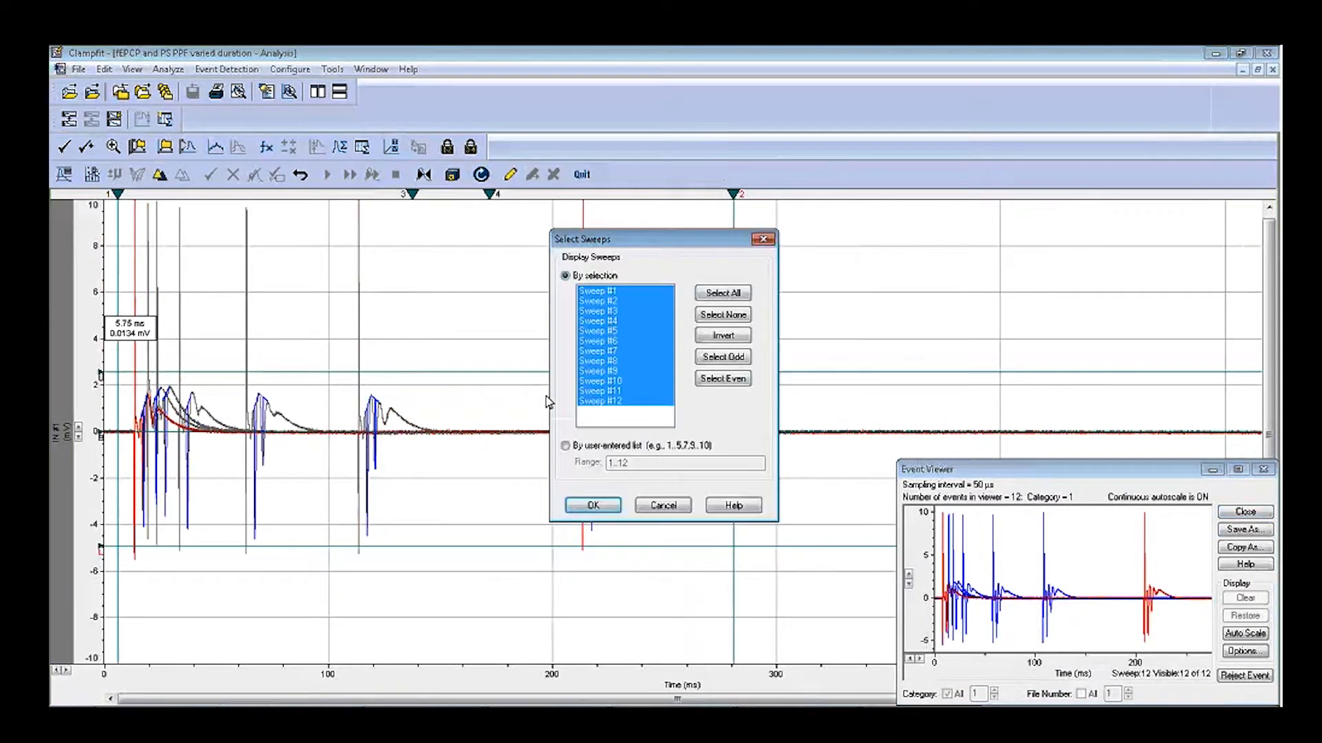
pyautogui.click(598, 291)
pyautogui.click(593, 505)
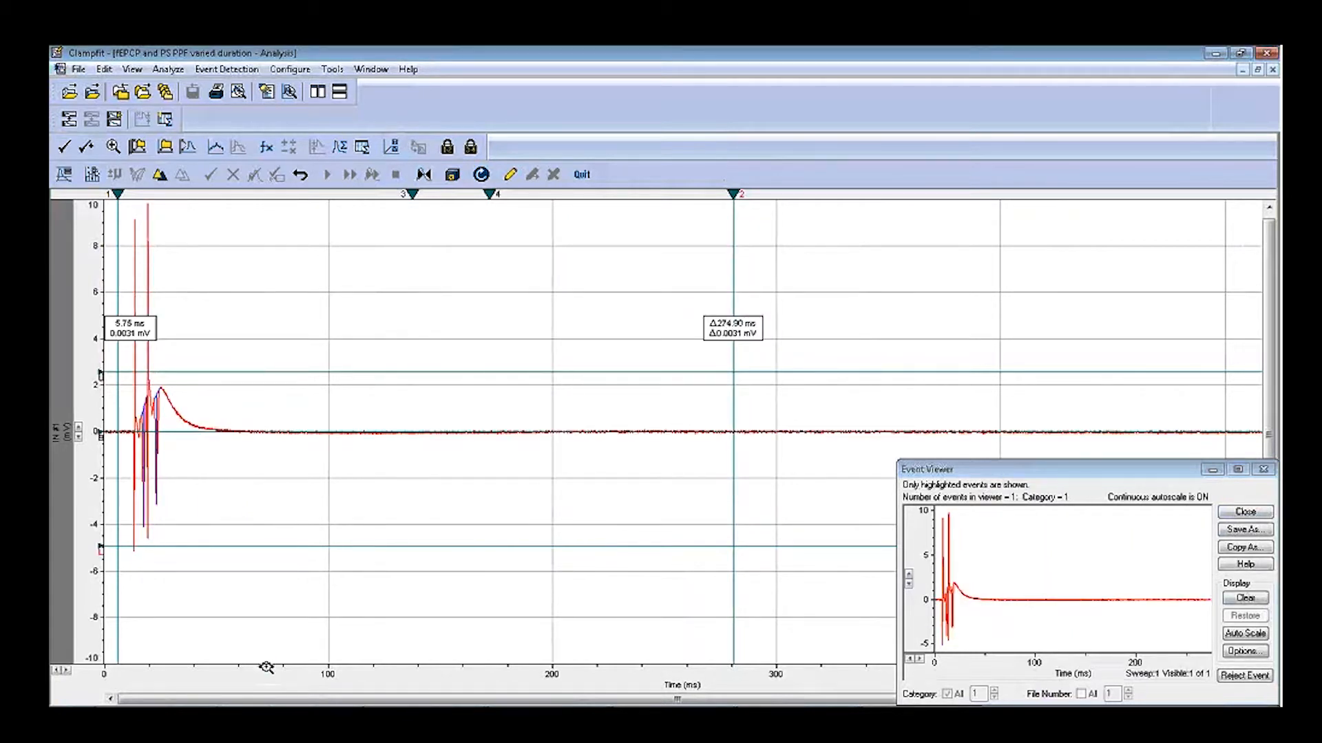
pyautogui.moveTo(266, 667); pyautogui.dragTo(113, 666)
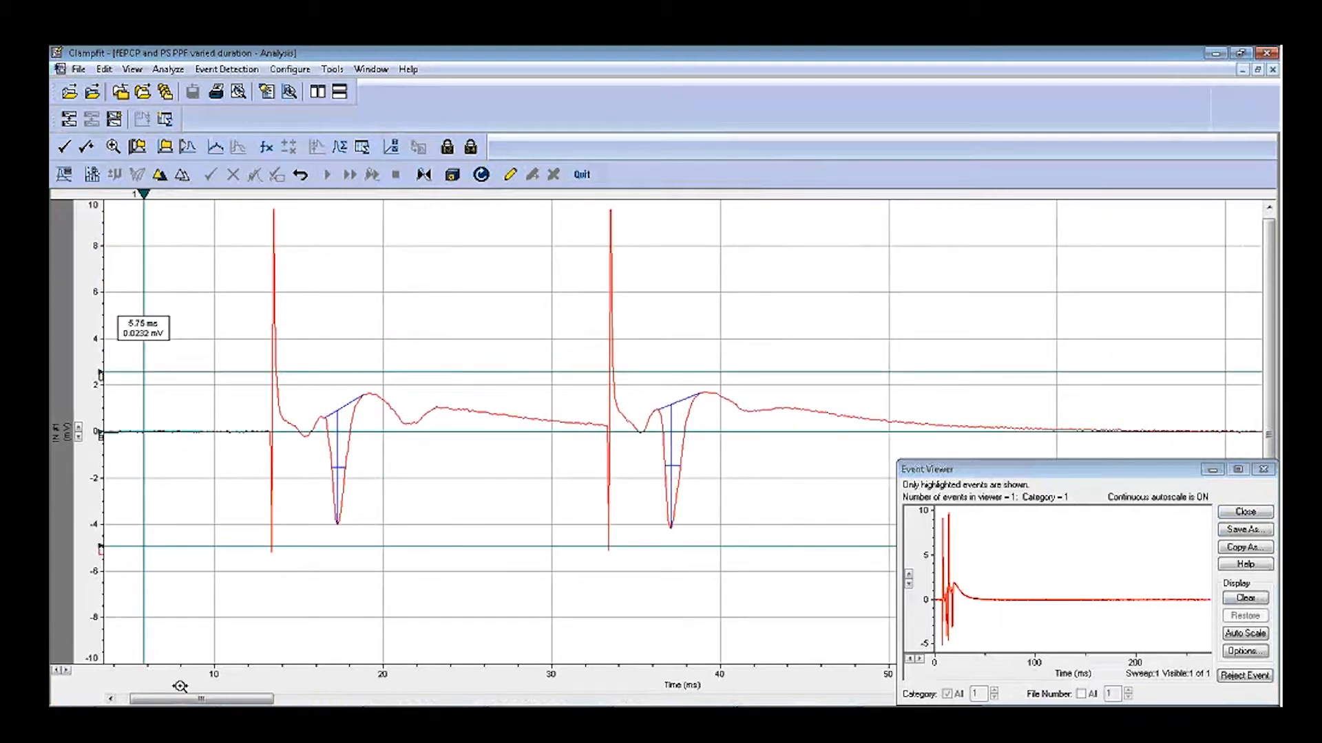
pyautogui.click(57, 671)
pyautogui.click(58, 671)
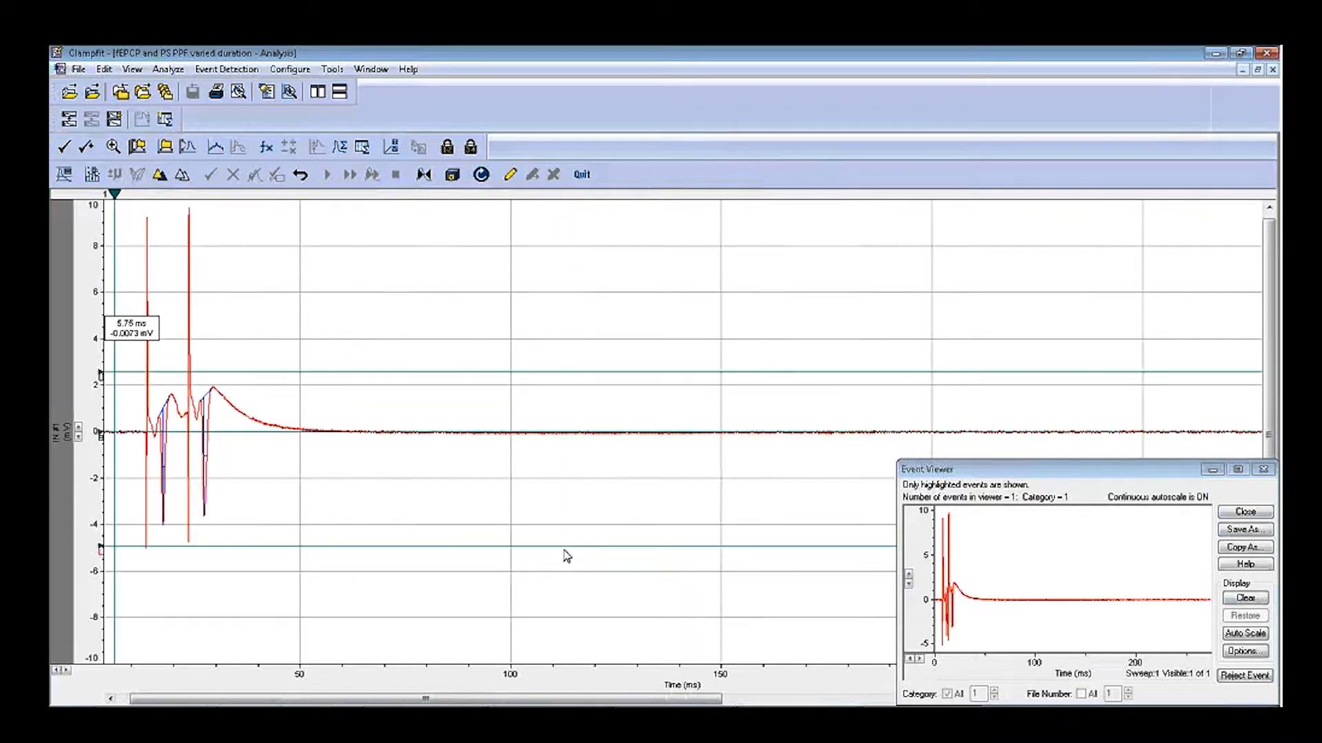
# Display all sweeps together with their detected events
pyautogui.rightClick(354, 247)
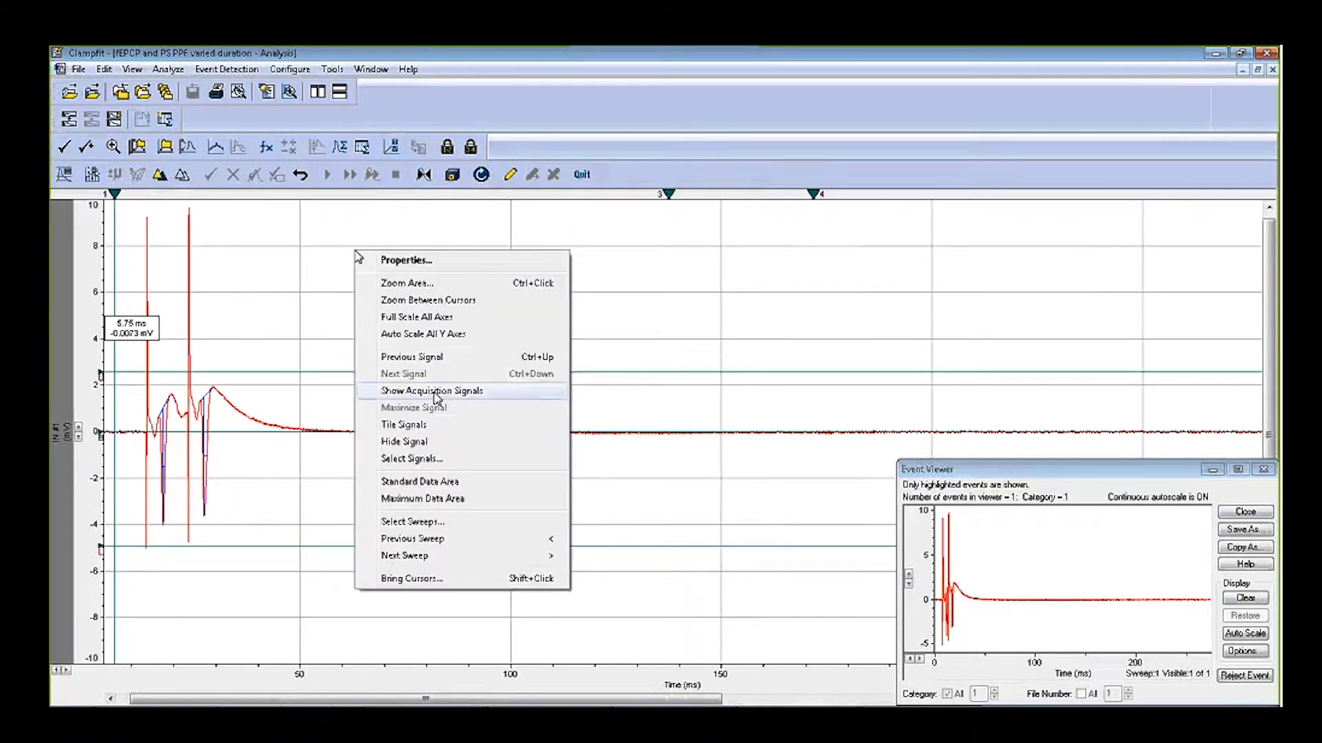
pyautogui.click(454, 521)
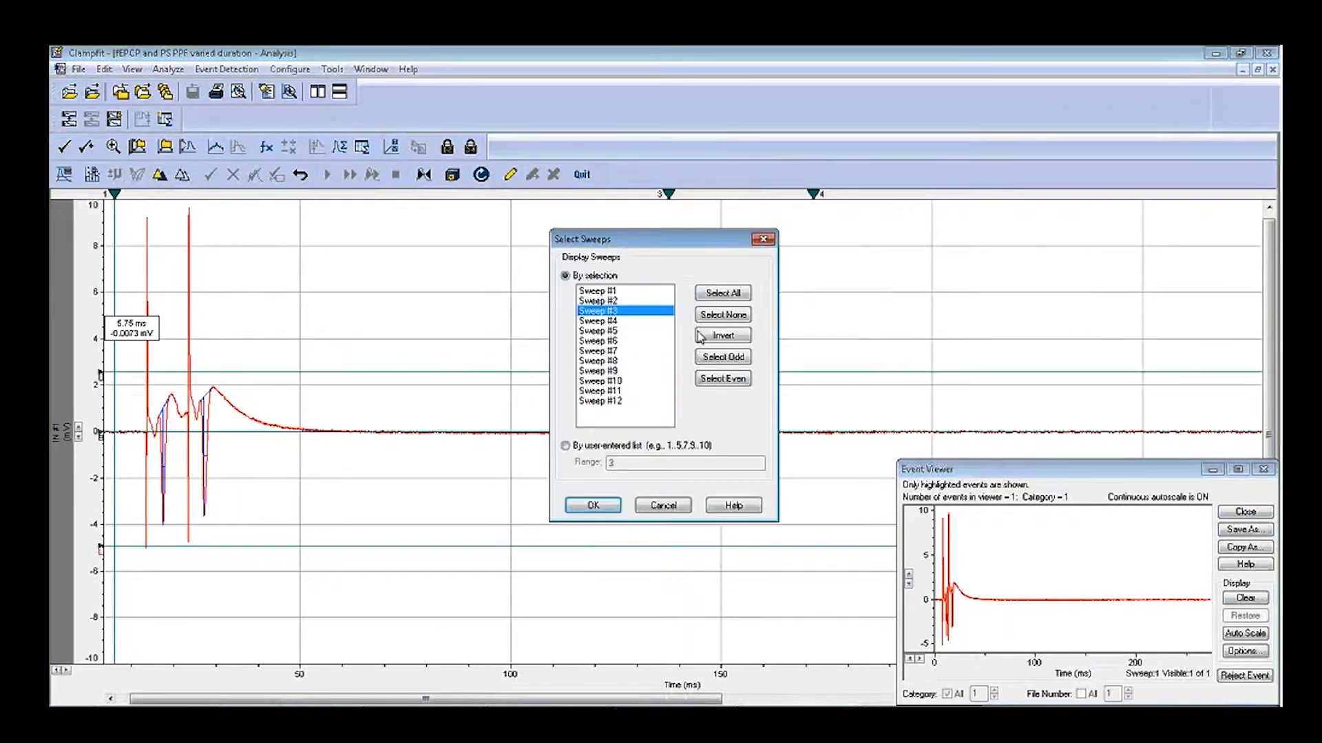
pyautogui.click(722, 293)
pyautogui.click(593, 505)
# Show the Events results sheet side by side with the paired-pulse recording, and return to the full-size recording window
pyautogui.click(370, 69)
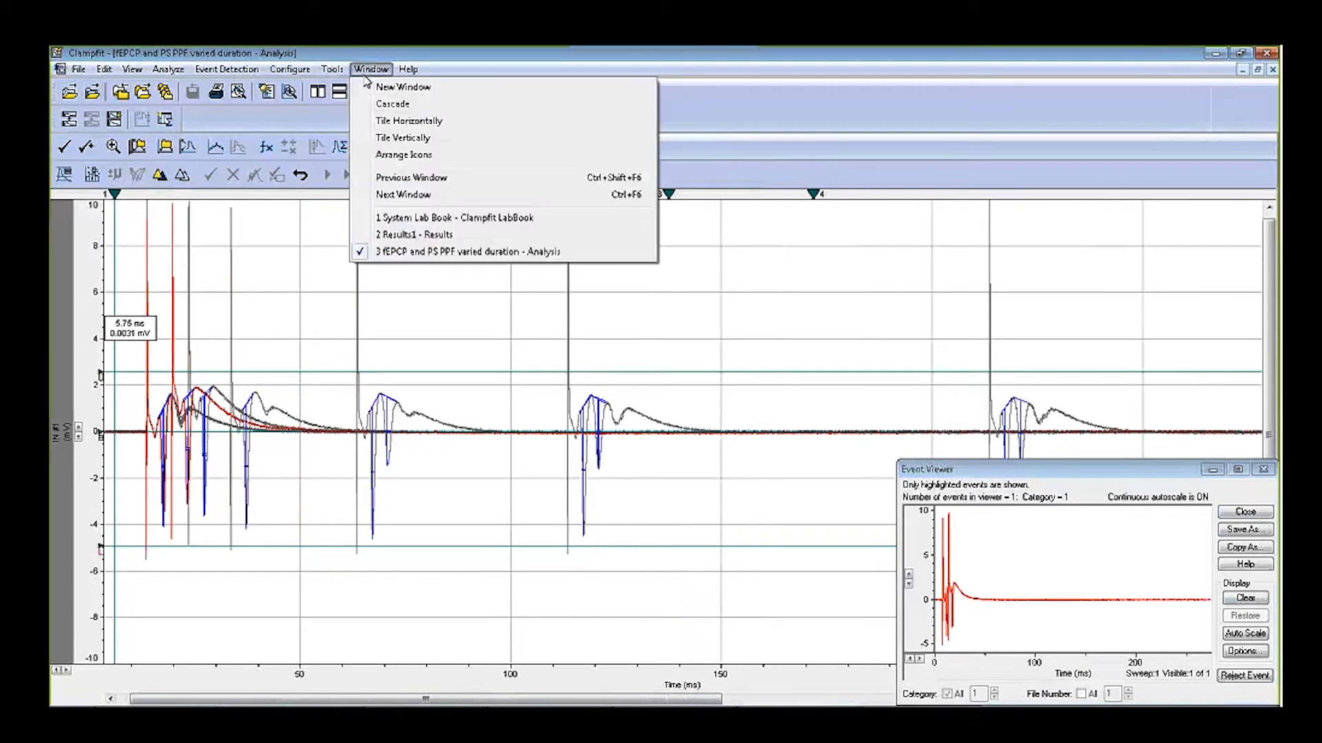
pyautogui.click(413, 235)
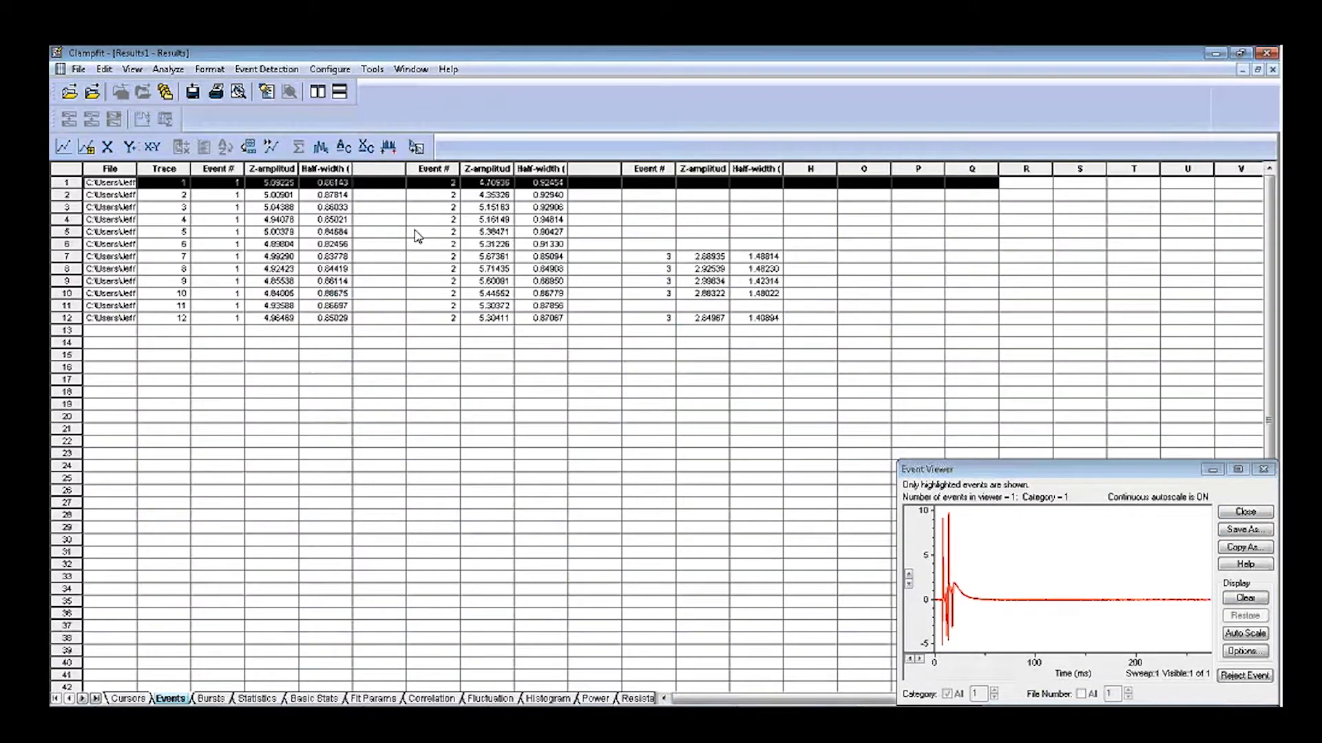
pyautogui.click(318, 93)
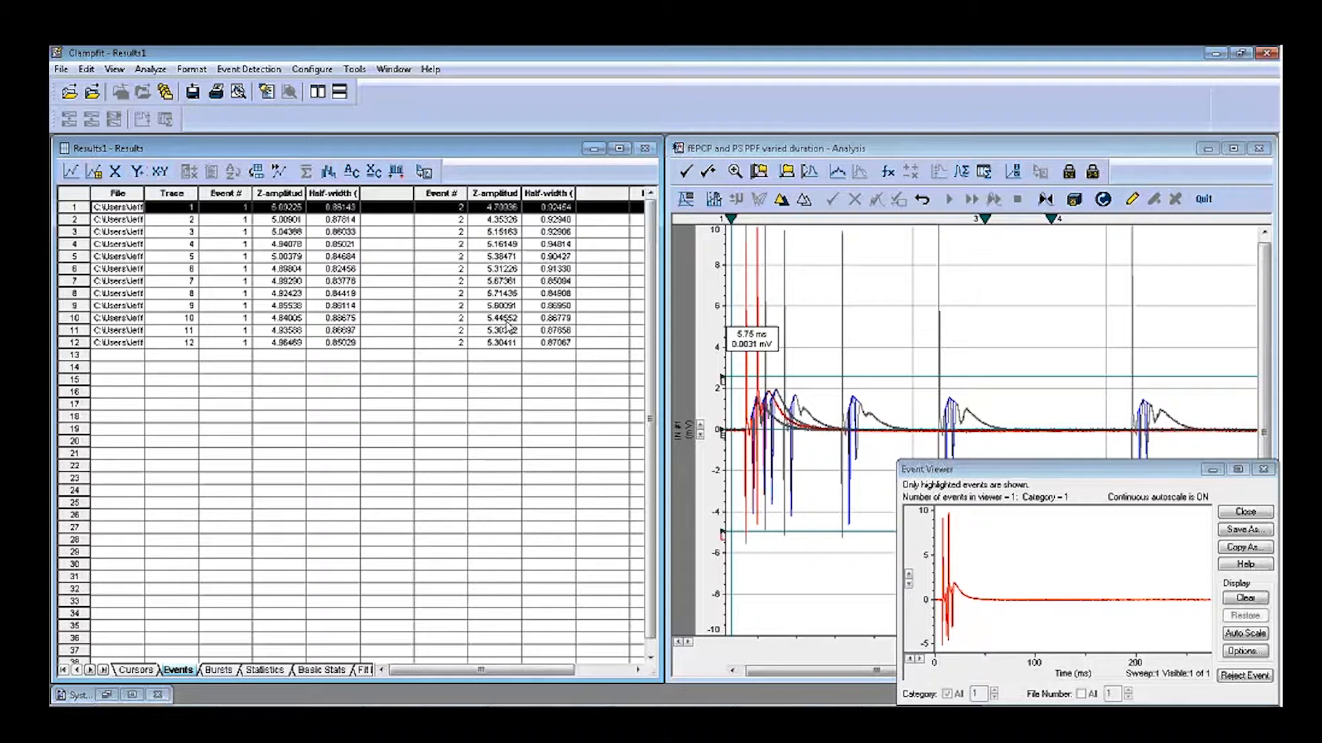
pyautogui.click(873, 150)
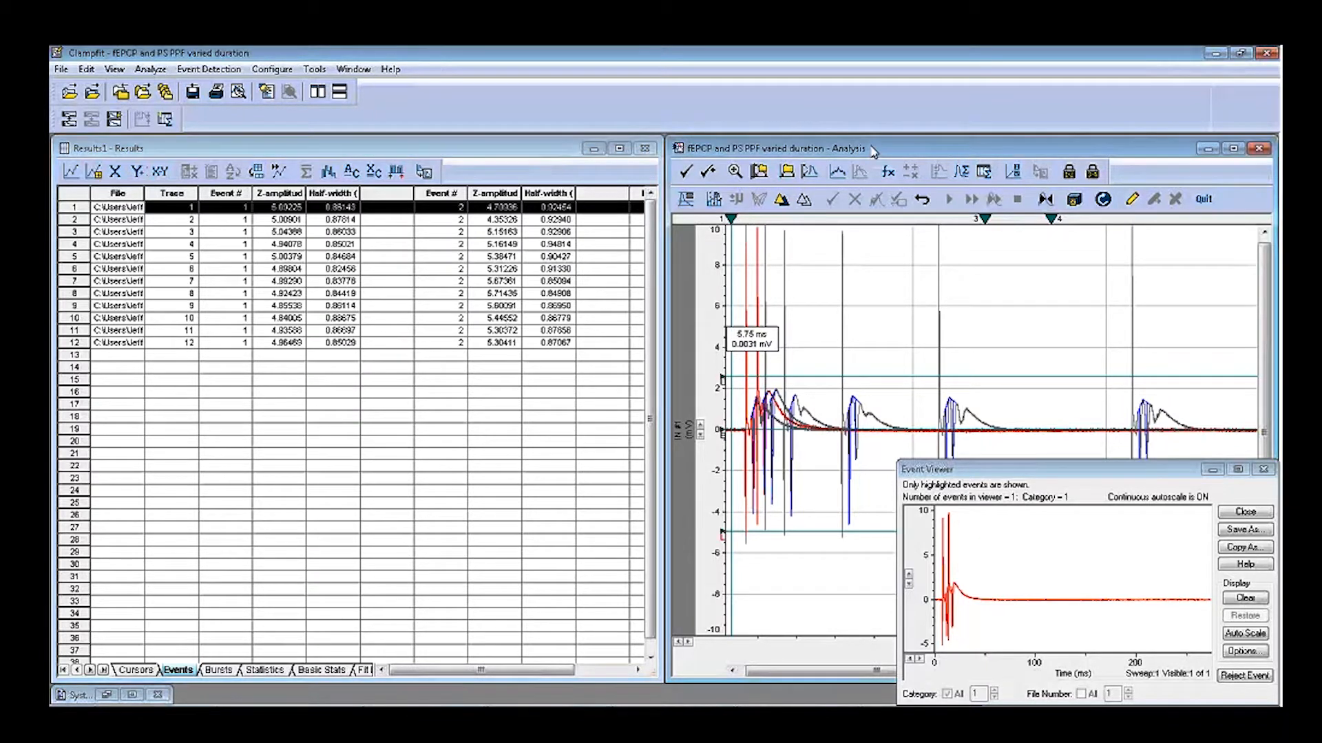
pyautogui.click(1234, 148)
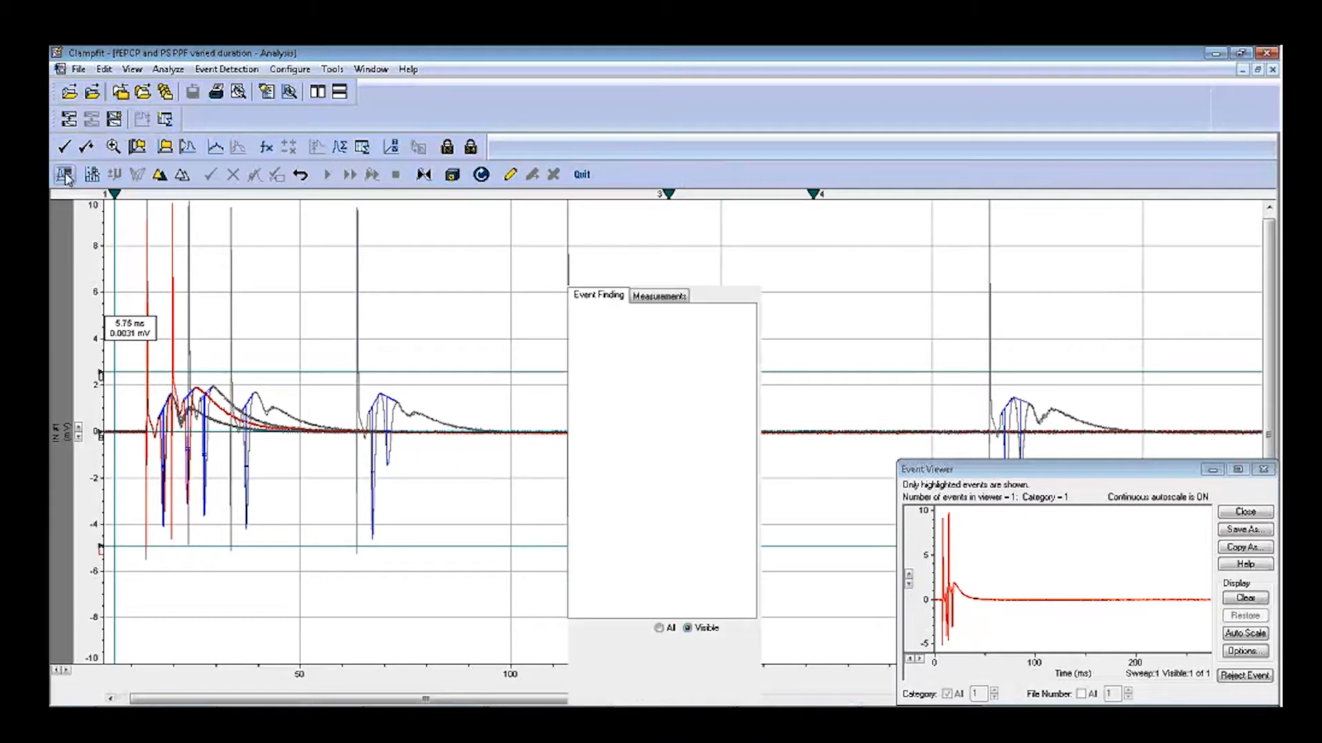
# Enable the event trigger at about -1.95 mV, set the minimum event amplitude to 0 mV, and detect all events again nonstop
pyautogui.click(64, 175)
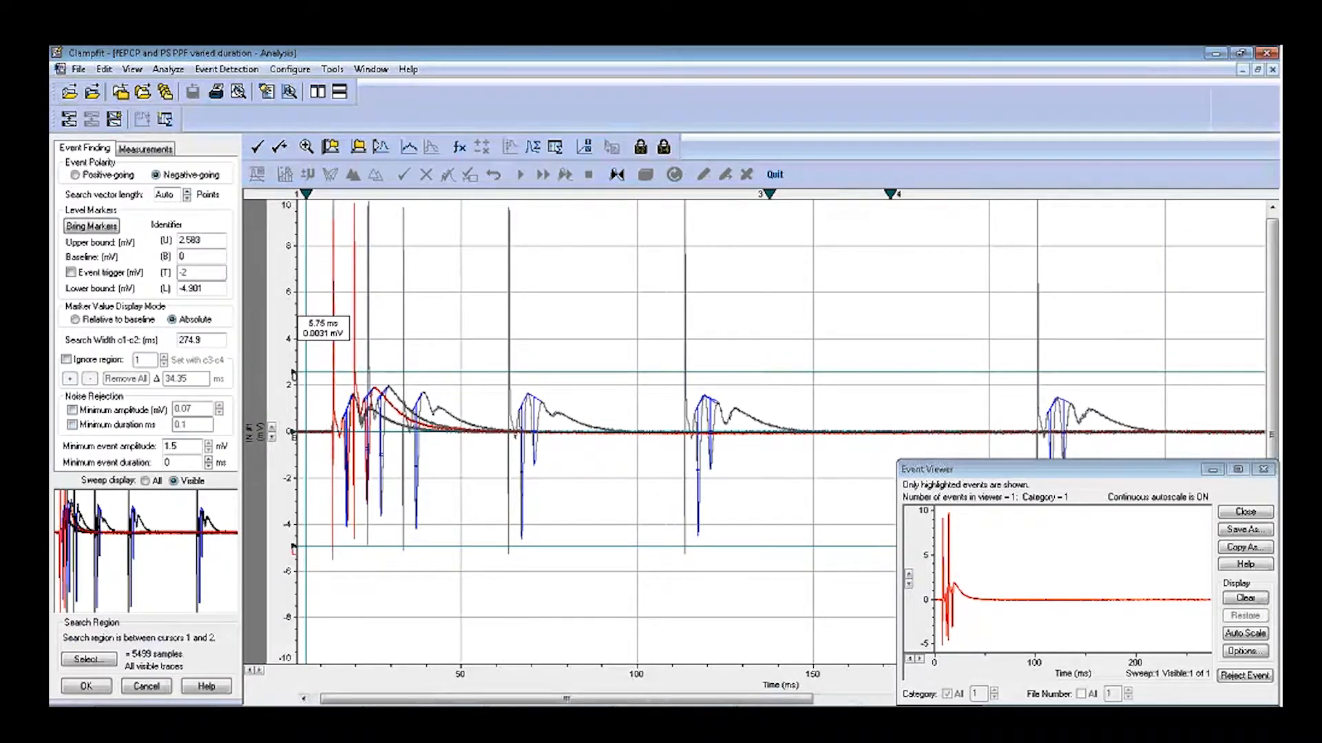
pyautogui.click(71, 273)
pyautogui.moveTo(316, 478)
pyautogui.mouseDown()
pyautogui.moveTo(316, 457)
pyautogui.moveTo(316, 476)
pyautogui.mouseUp()
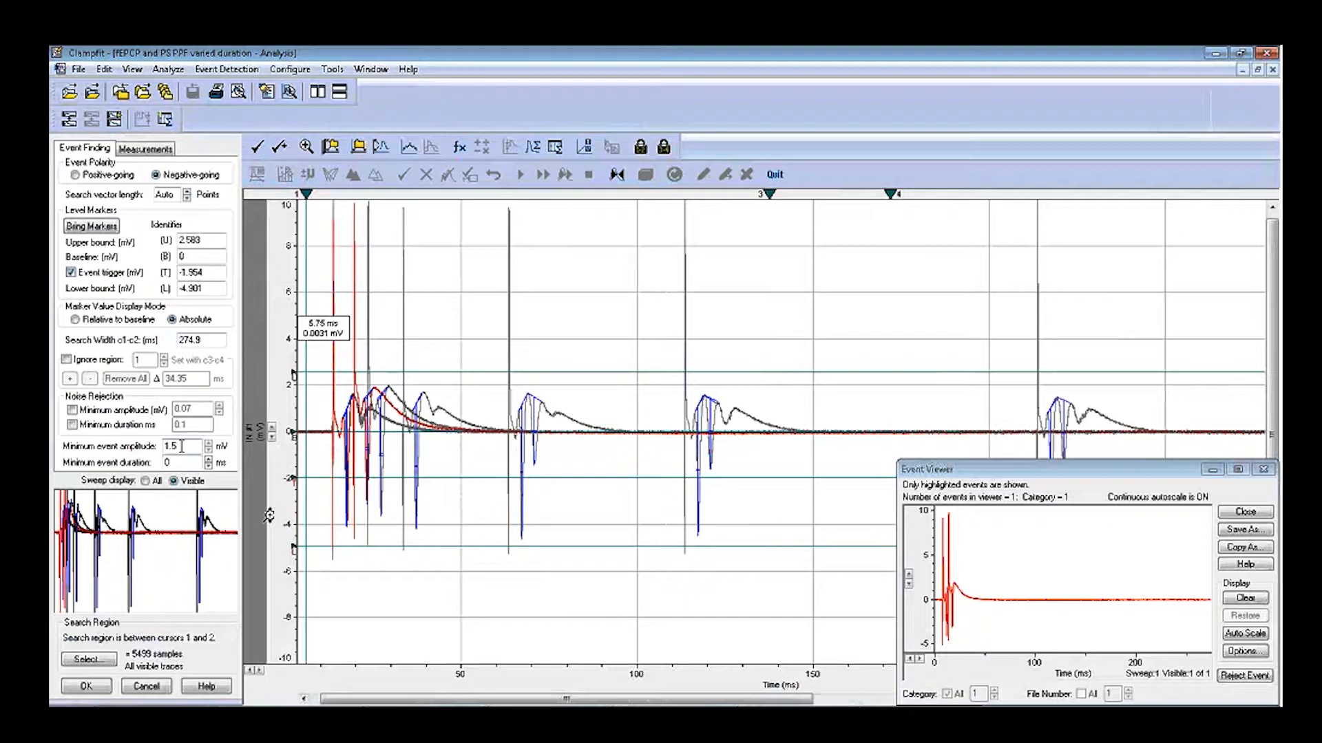
pyautogui.moveTo(181, 446); pyautogui.dragTo(155, 450)
pyautogui.write('0')
pyautogui.click(99, 688)
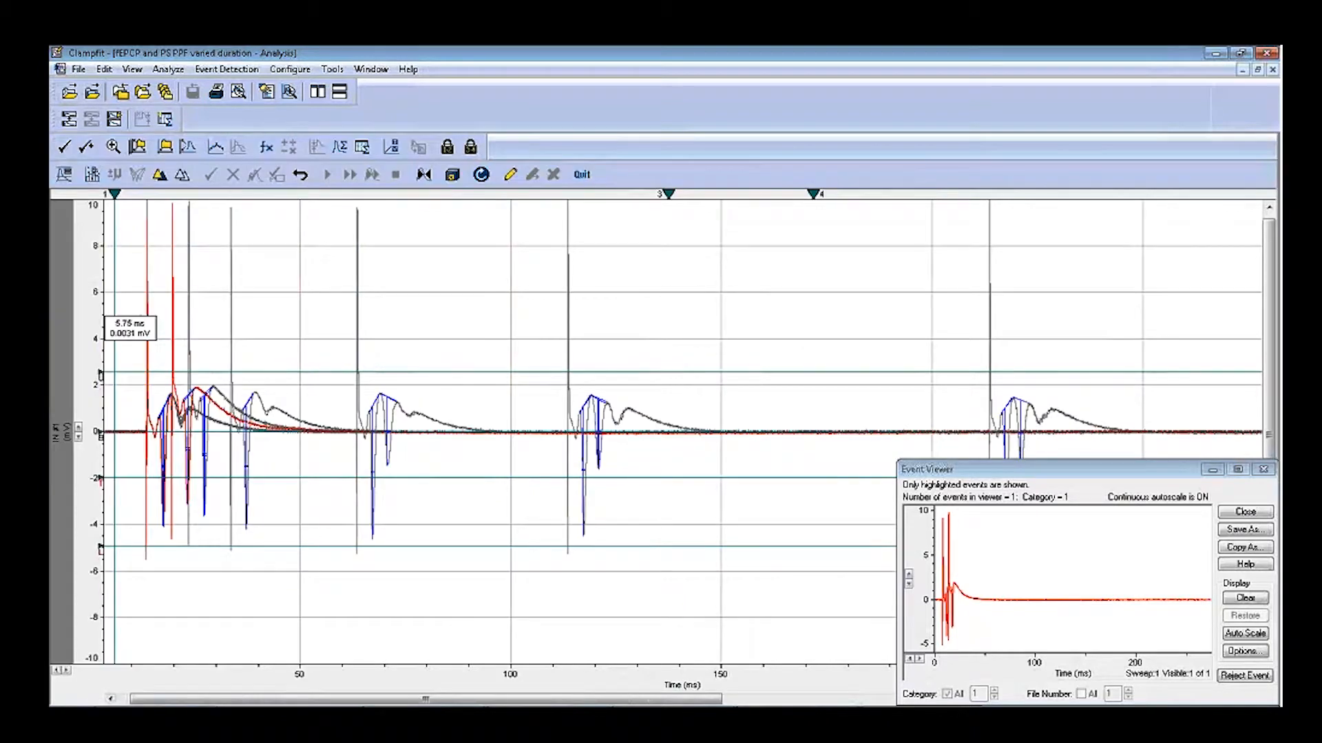
pyautogui.click(599, 436)
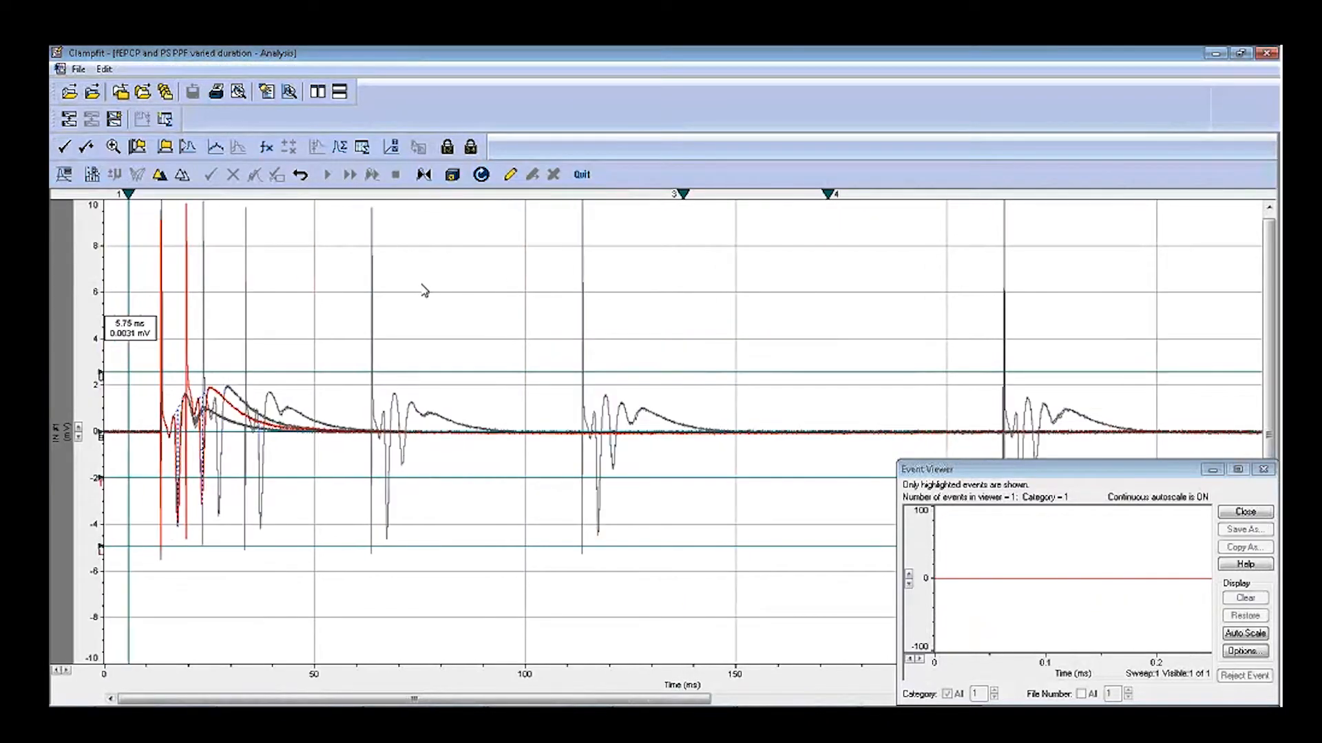
pyautogui.click(350, 176)
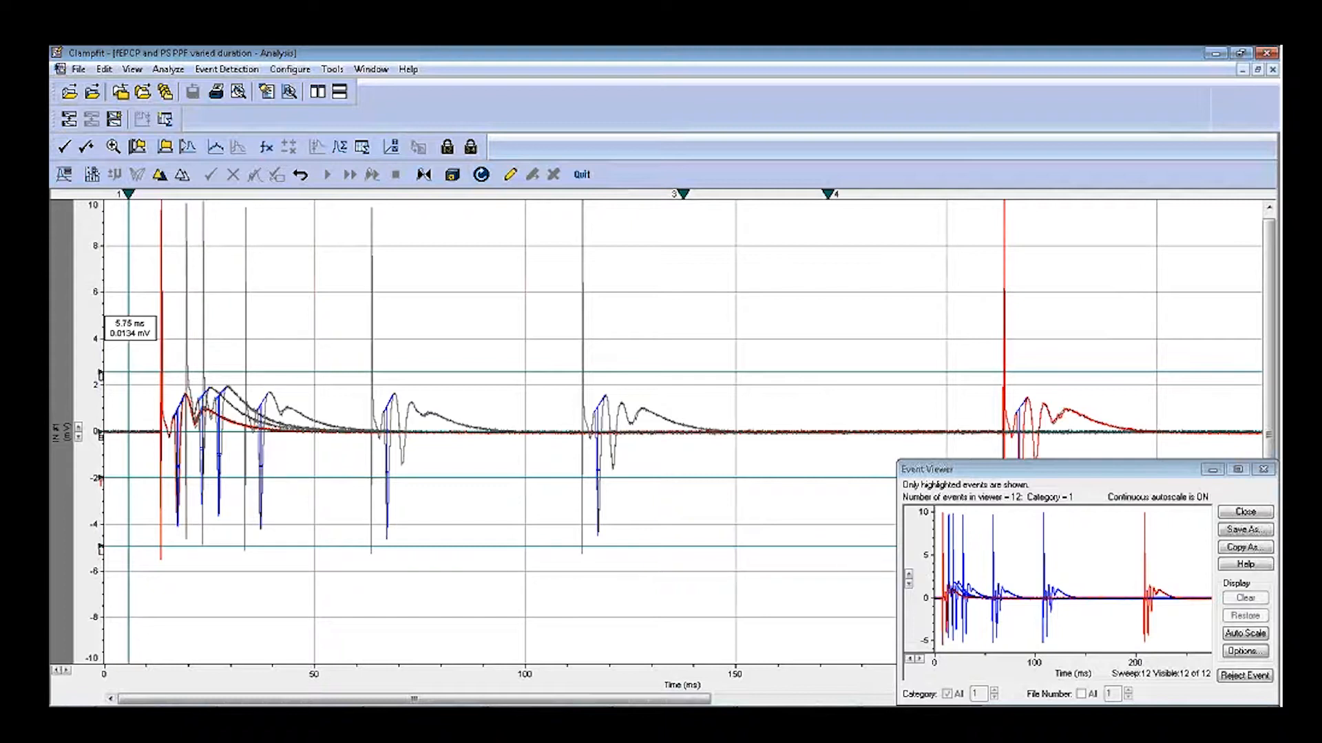
# Review the new event results beside the recording, and maximize the recording window again
pyautogui.click(340, 91)
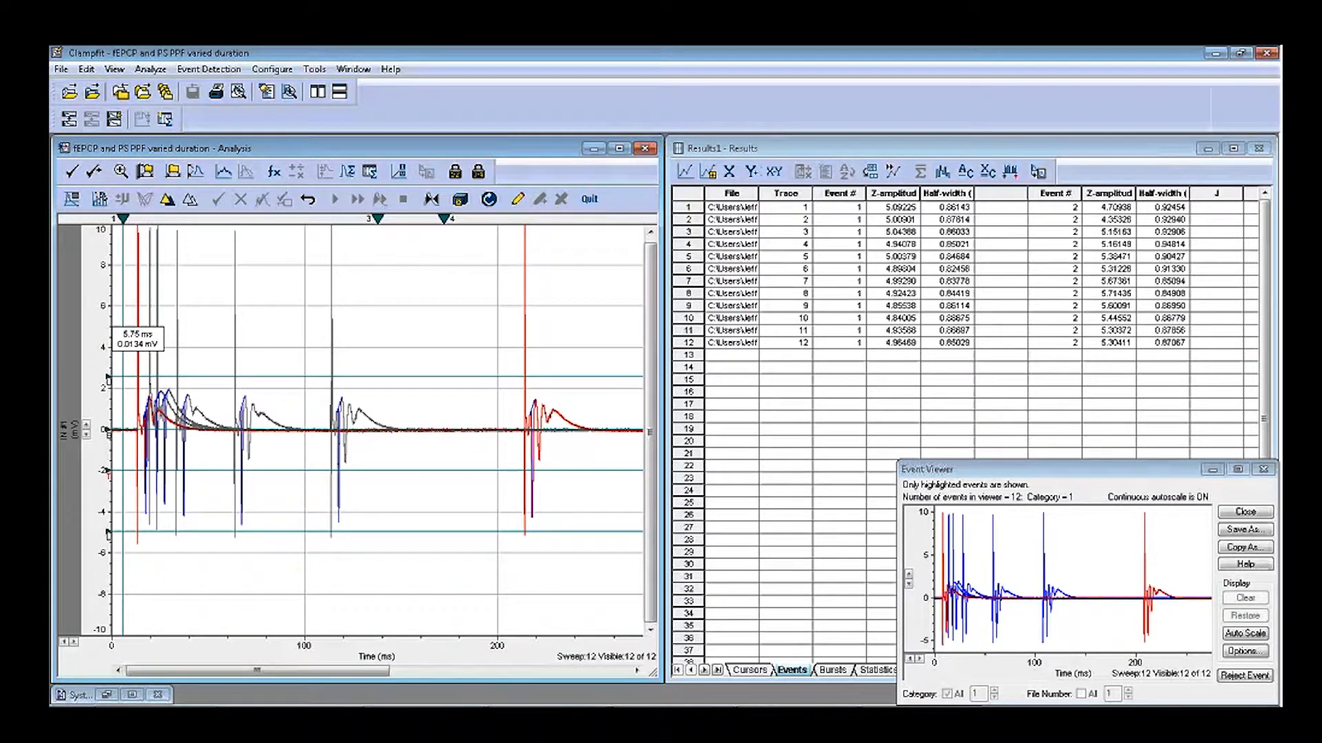
pyautogui.click(619, 148)
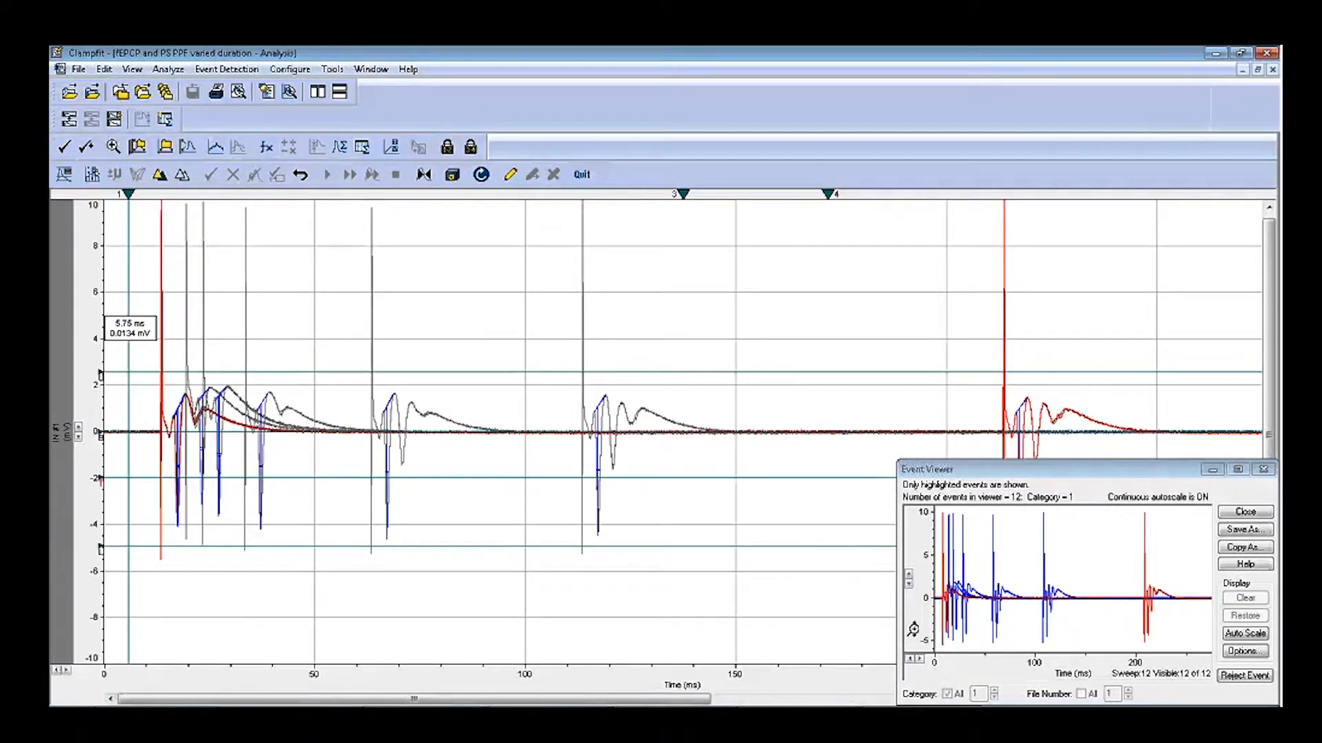
# Switch to the PowerPoint presentation and run its slide show from the population spike search demo slide
pyautogui.hotkey('alt', 'Tab')
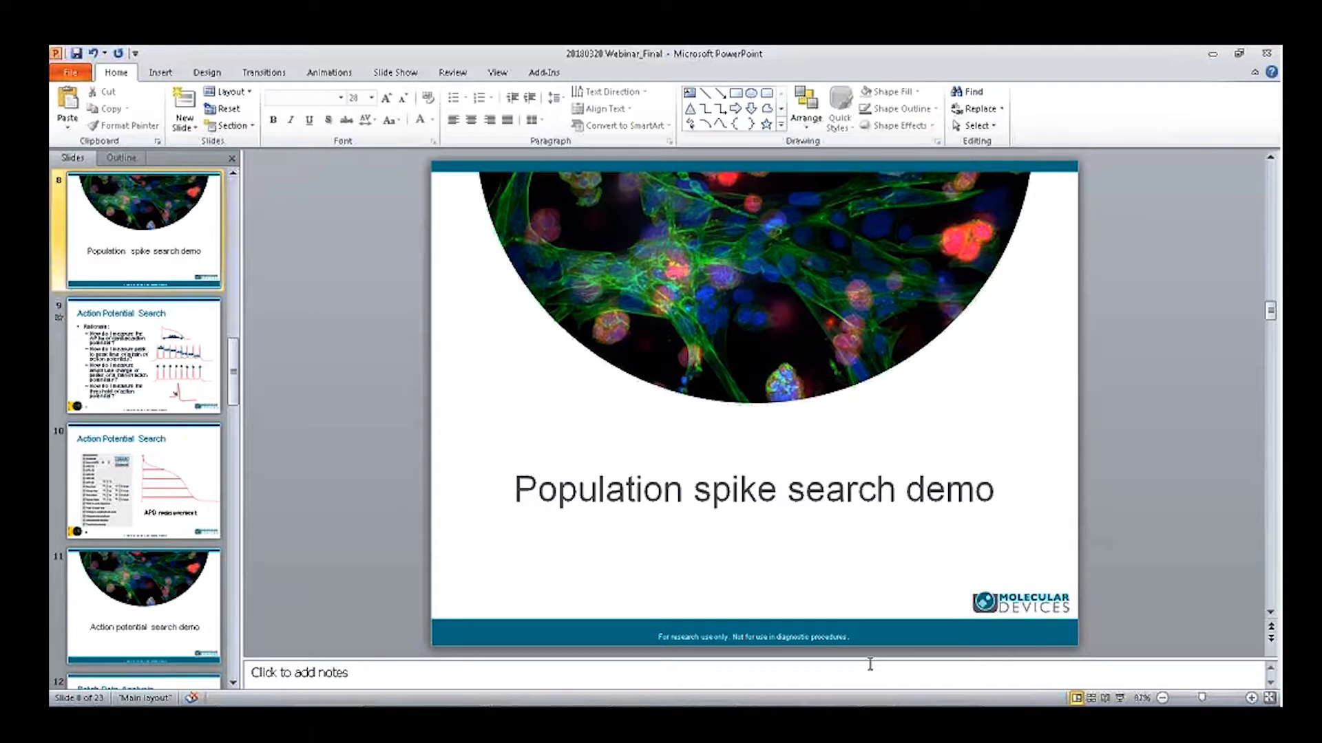
pyautogui.click(1120, 698)
pyautogui.click(1120, 702)
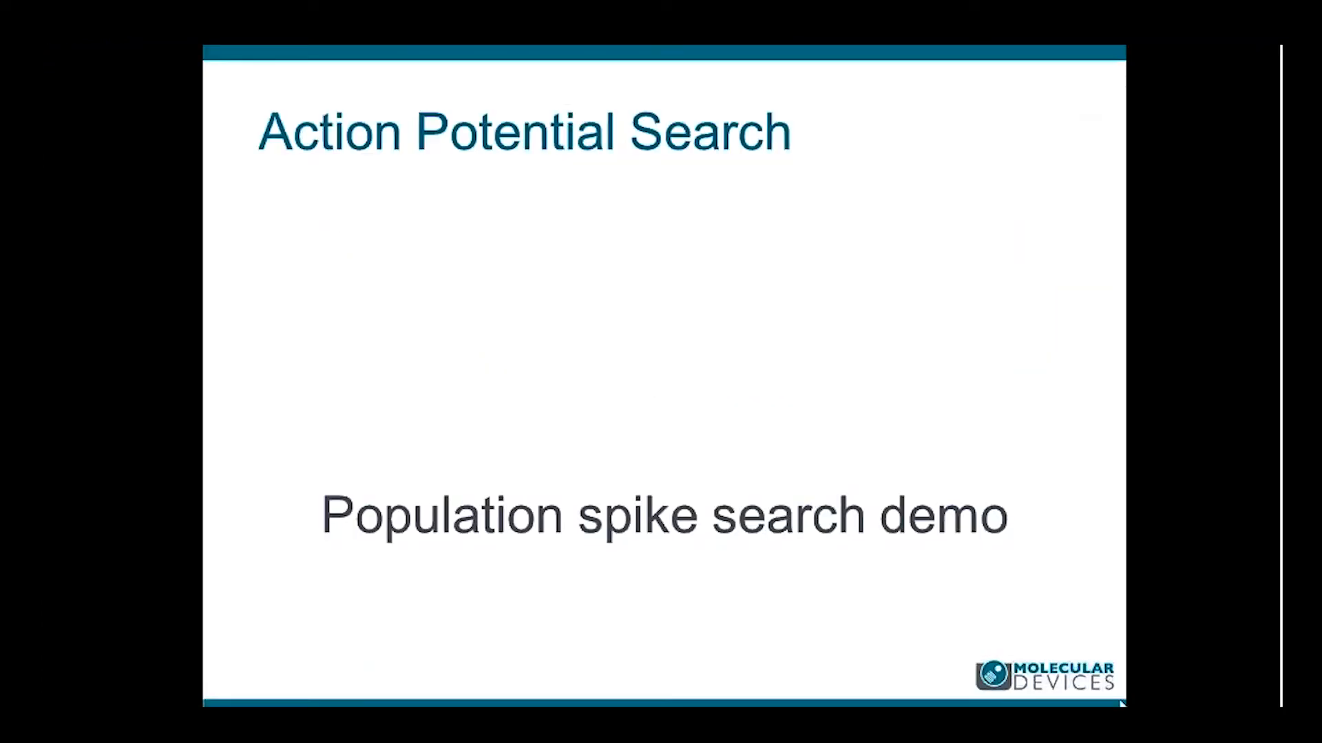
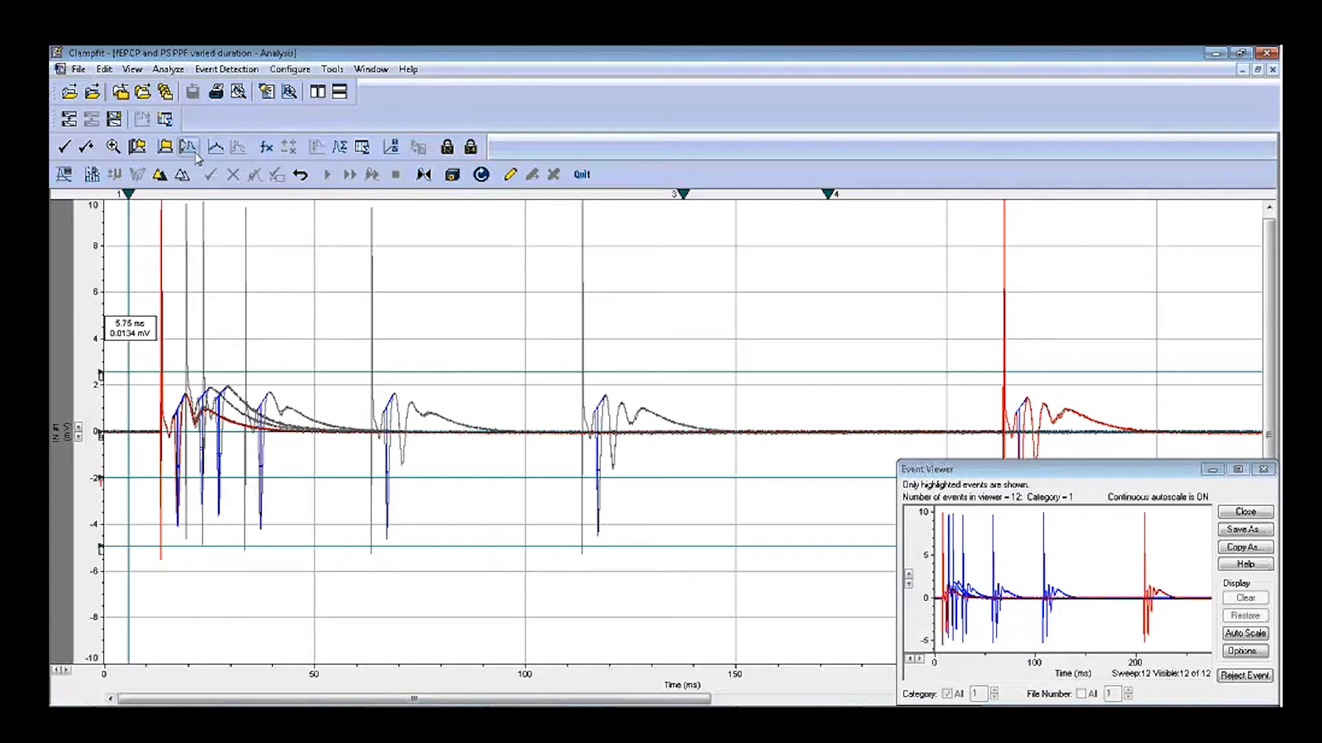
# Quit the population spike search on the paired-pulse recording
pyautogui.click(169, 69)
pyautogui.moveTo(199, 71)
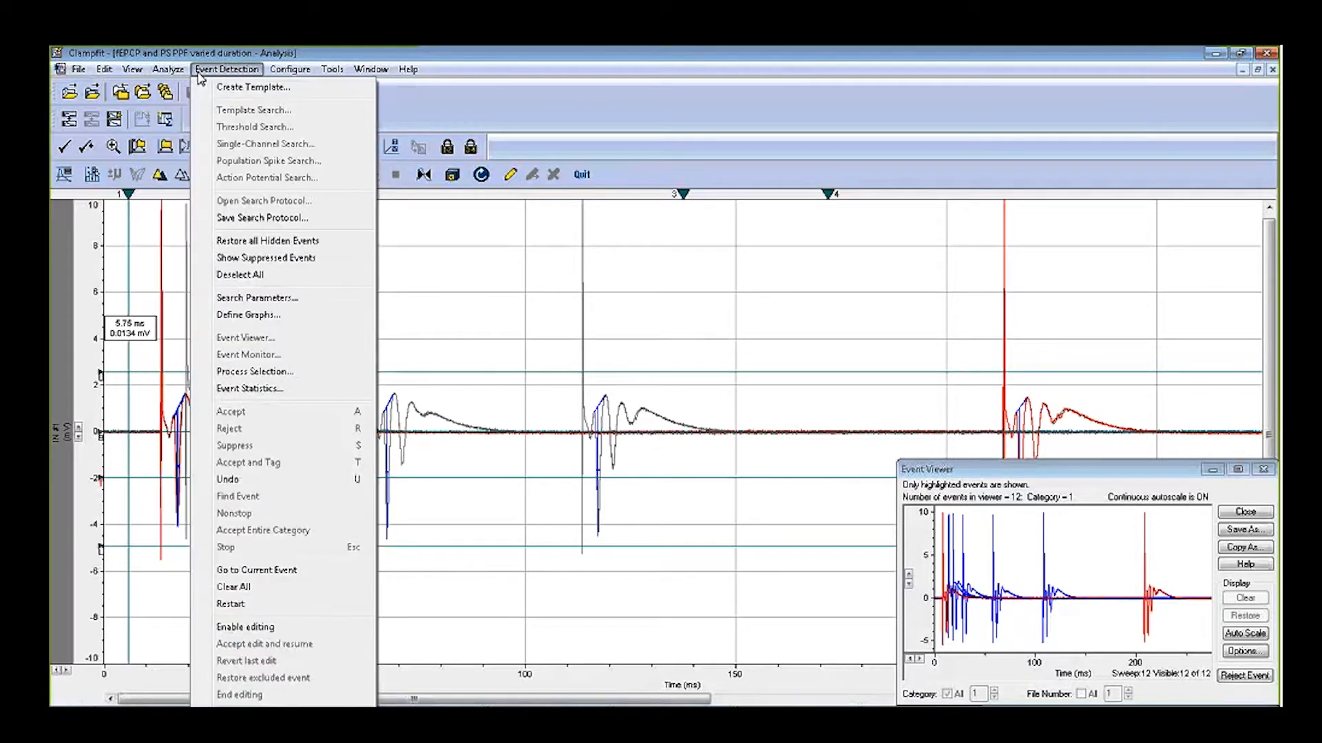
pyautogui.click(581, 175)
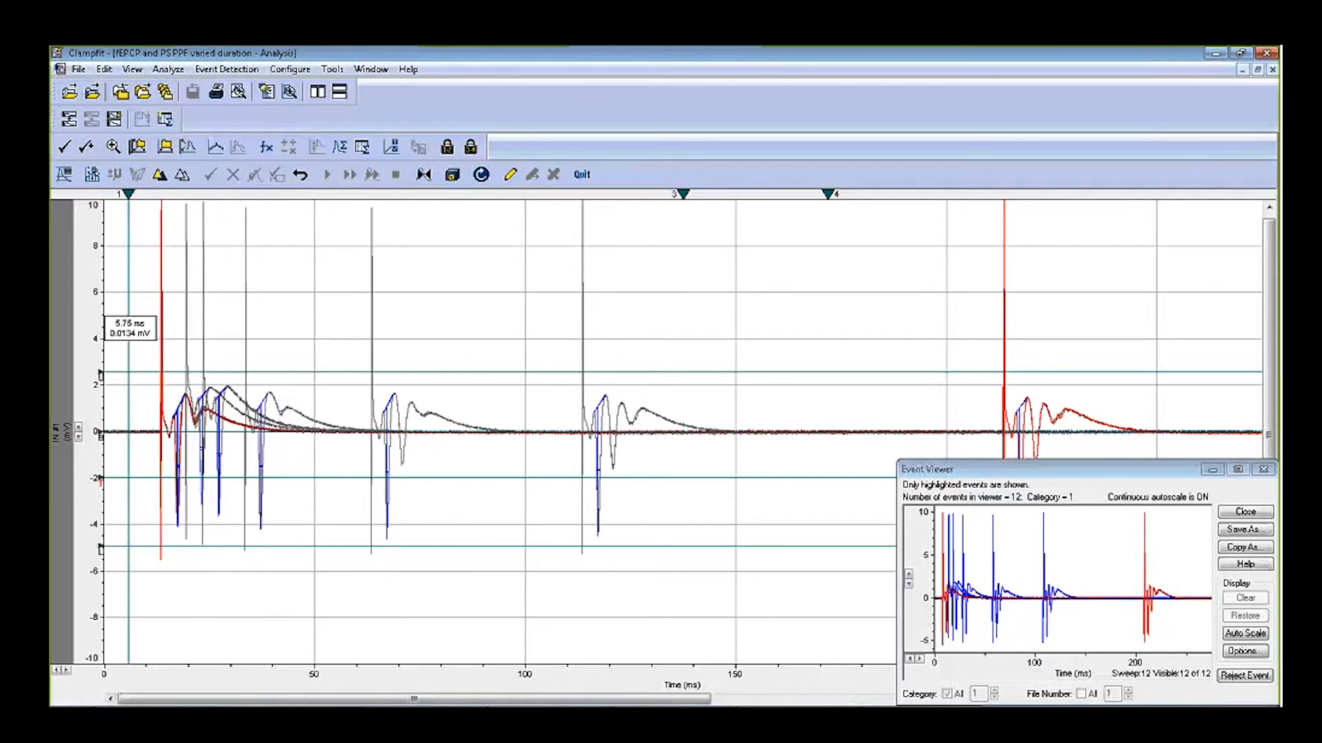
pyautogui.click(629, 441)
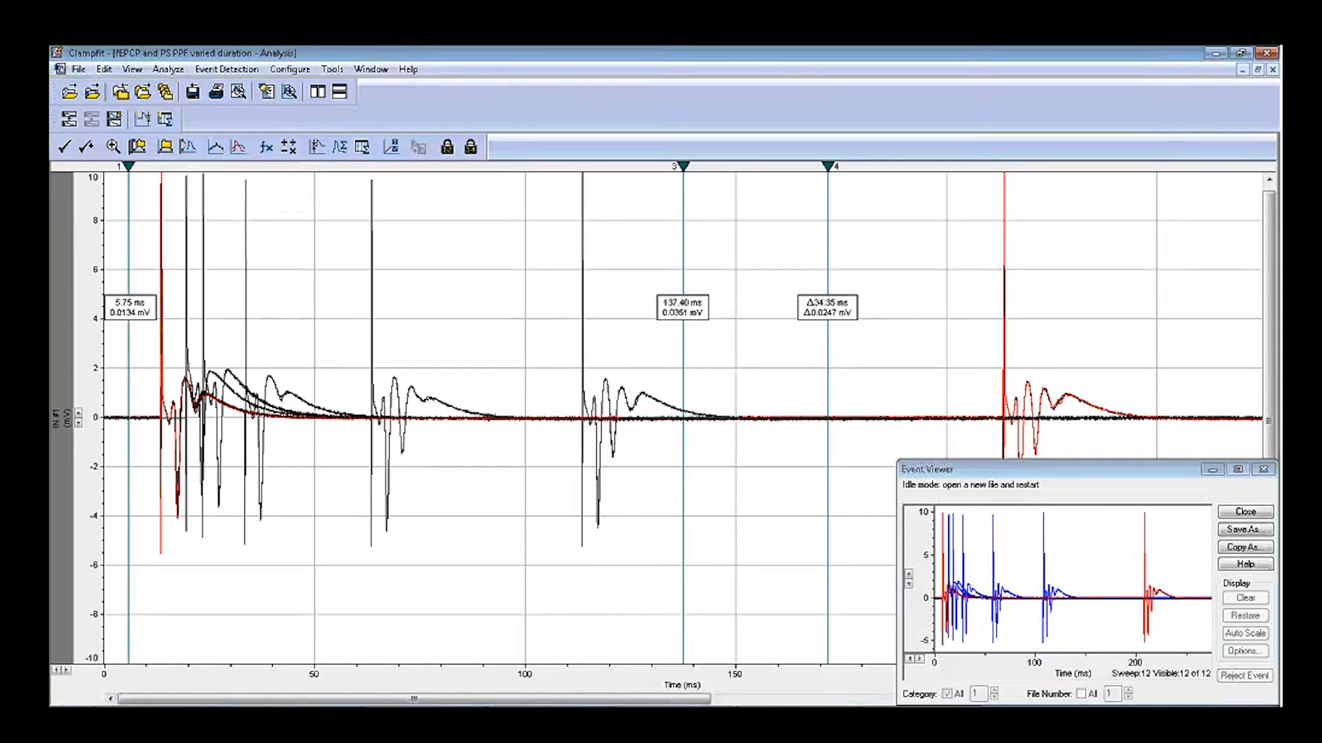
# Open the data file 15d09023_Ventricular AP from the Action potential sample data folder inside 20180320 webinar
pyautogui.click(81, 71)
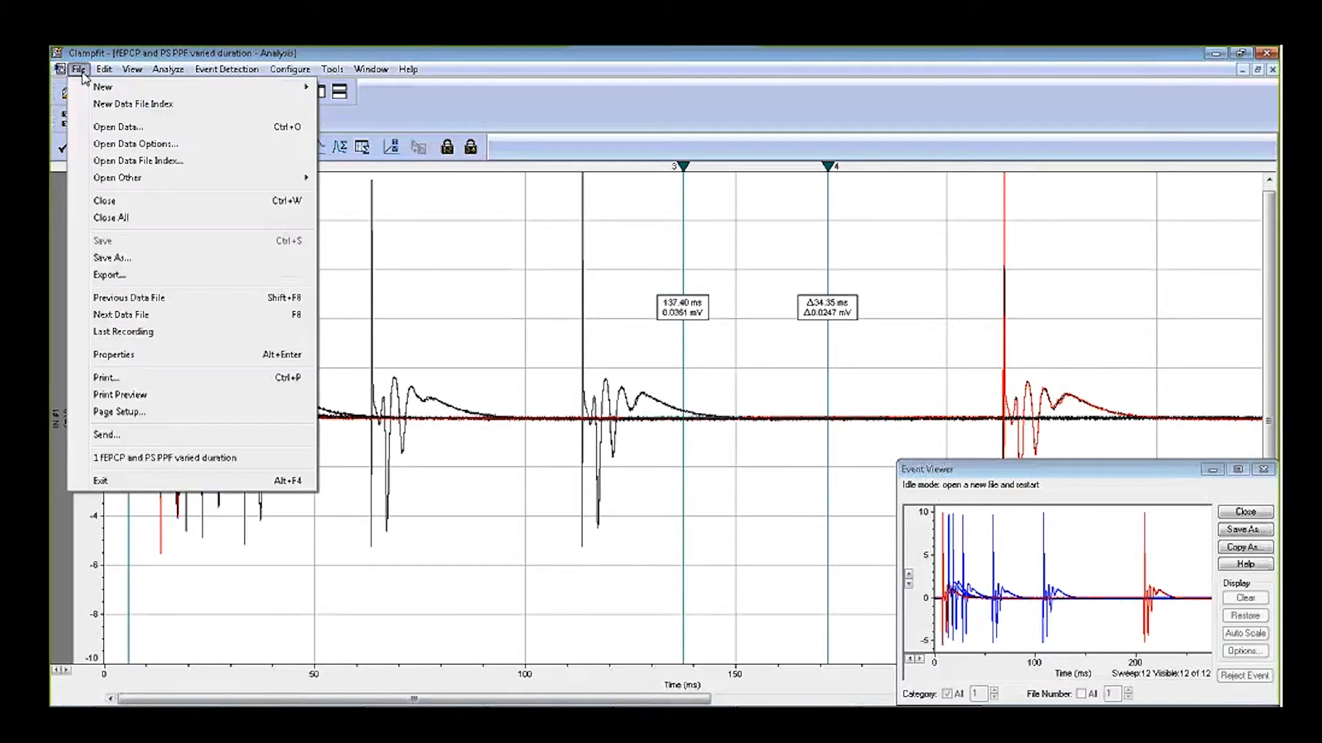
pyautogui.click(120, 126)
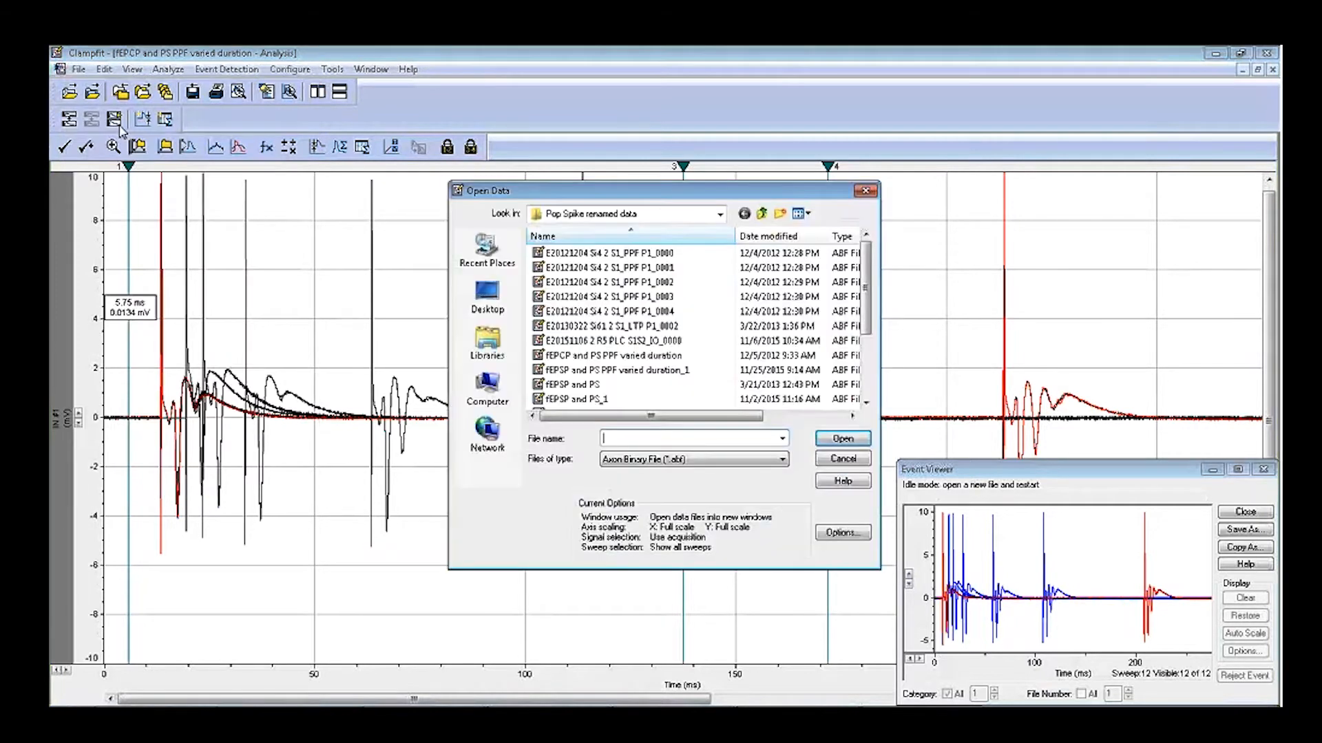
pyautogui.click(718, 216)
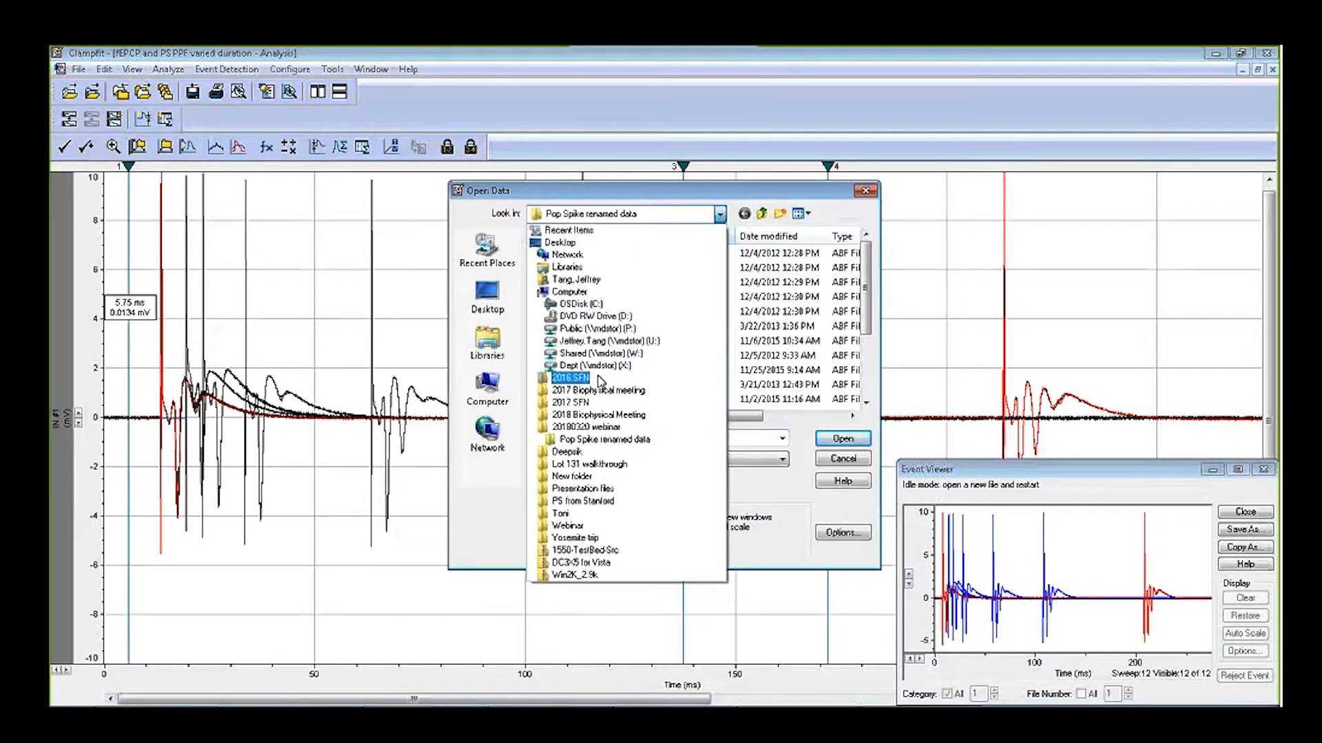
pyautogui.click(597, 427)
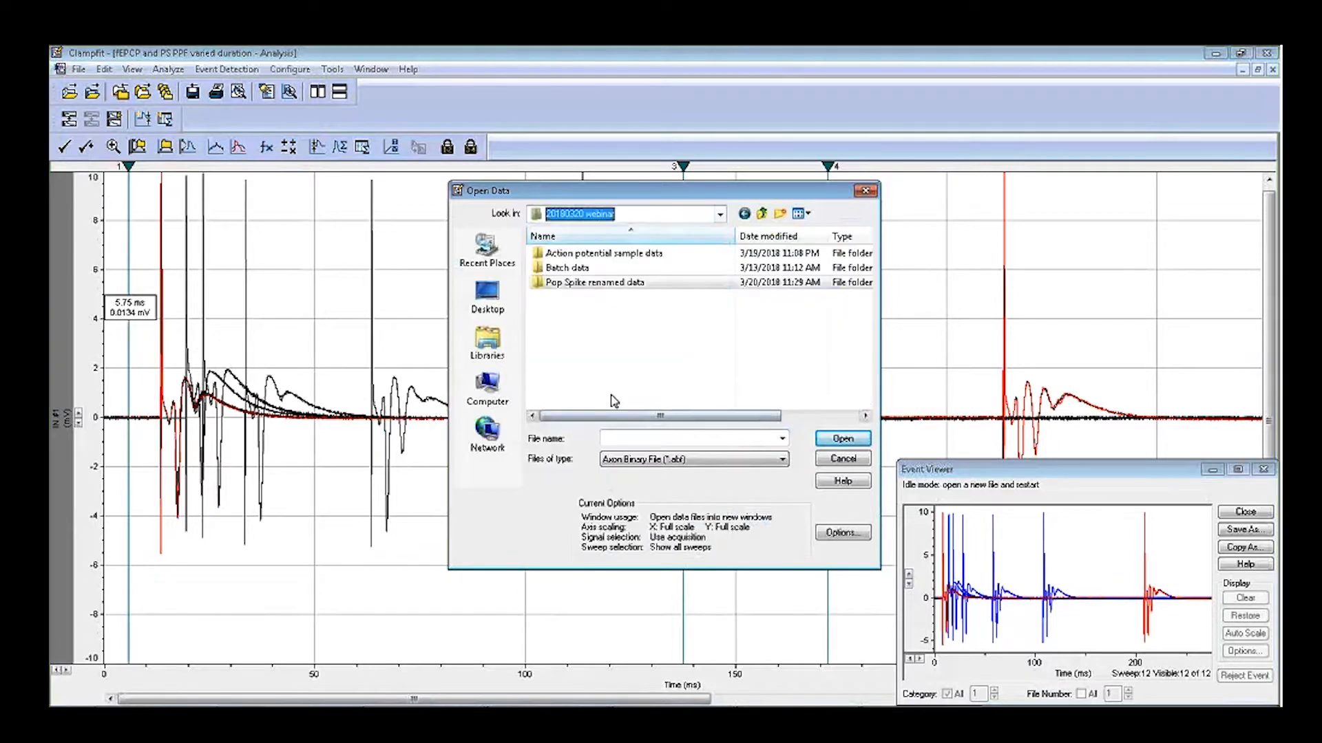
pyautogui.doubleClick(616, 261)
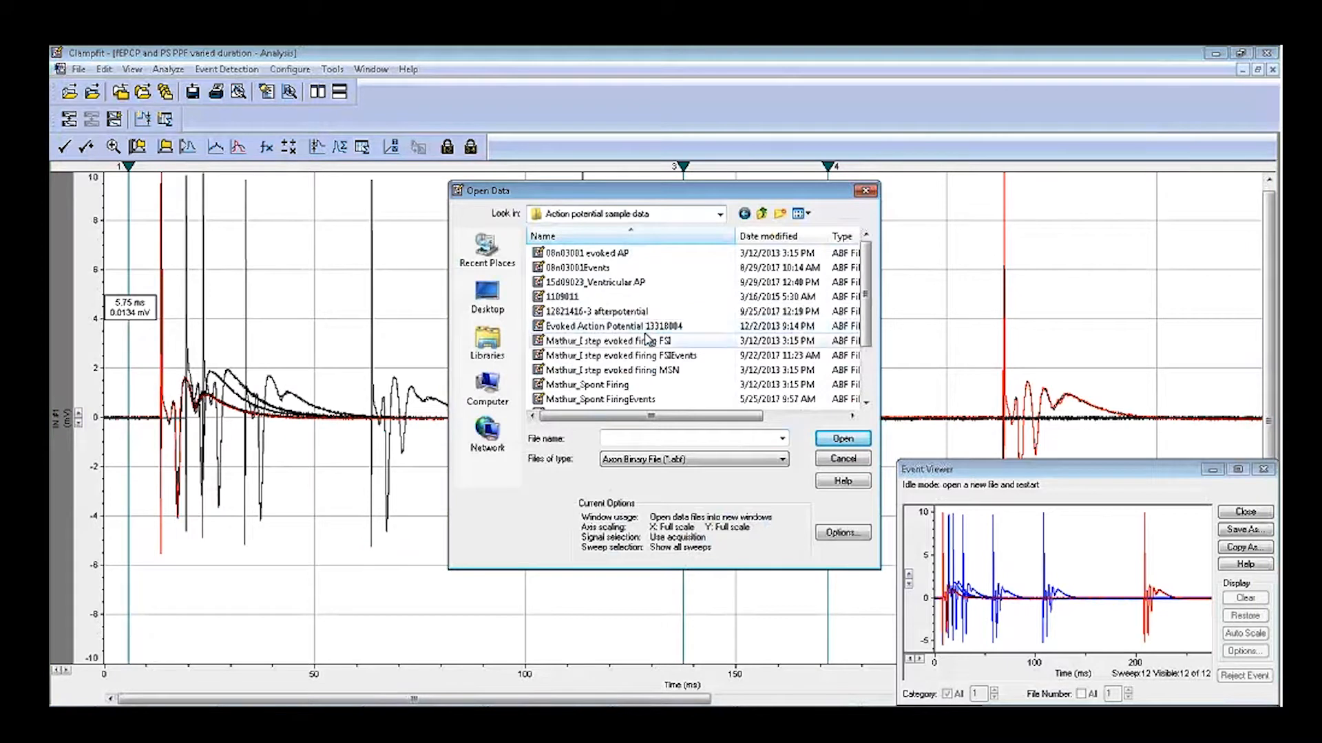
pyautogui.click(595, 282)
pyautogui.click(841, 438)
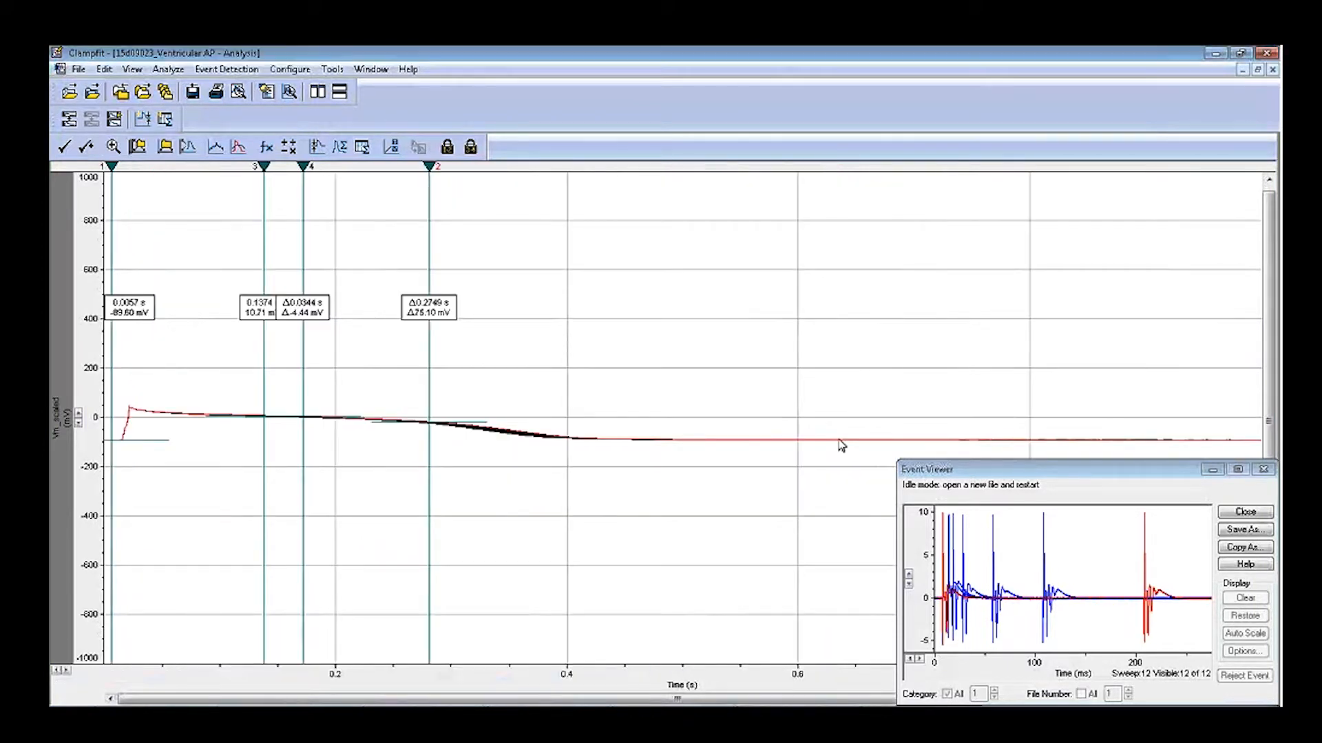
# Start an Action Potential Search on the ventricular recording, deleting the existing event data
pyautogui.click(79, 415)
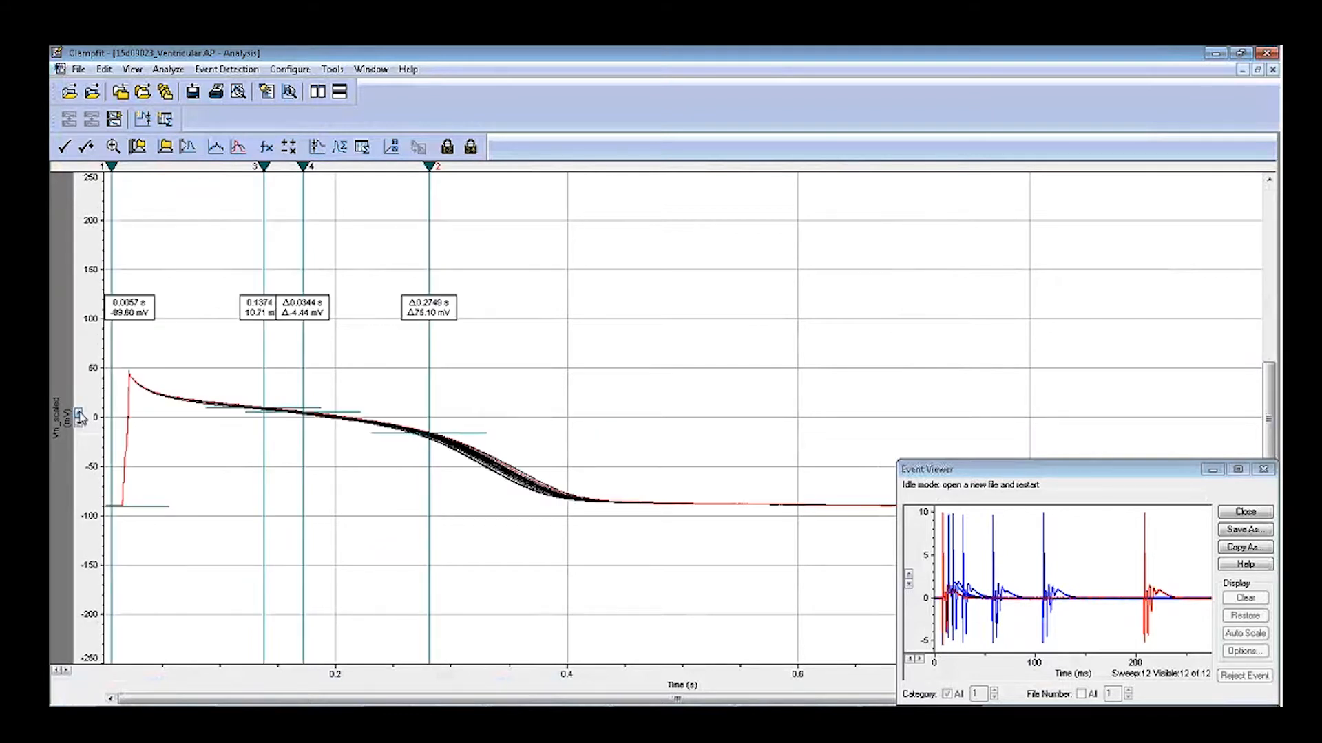
pyautogui.click(78, 416)
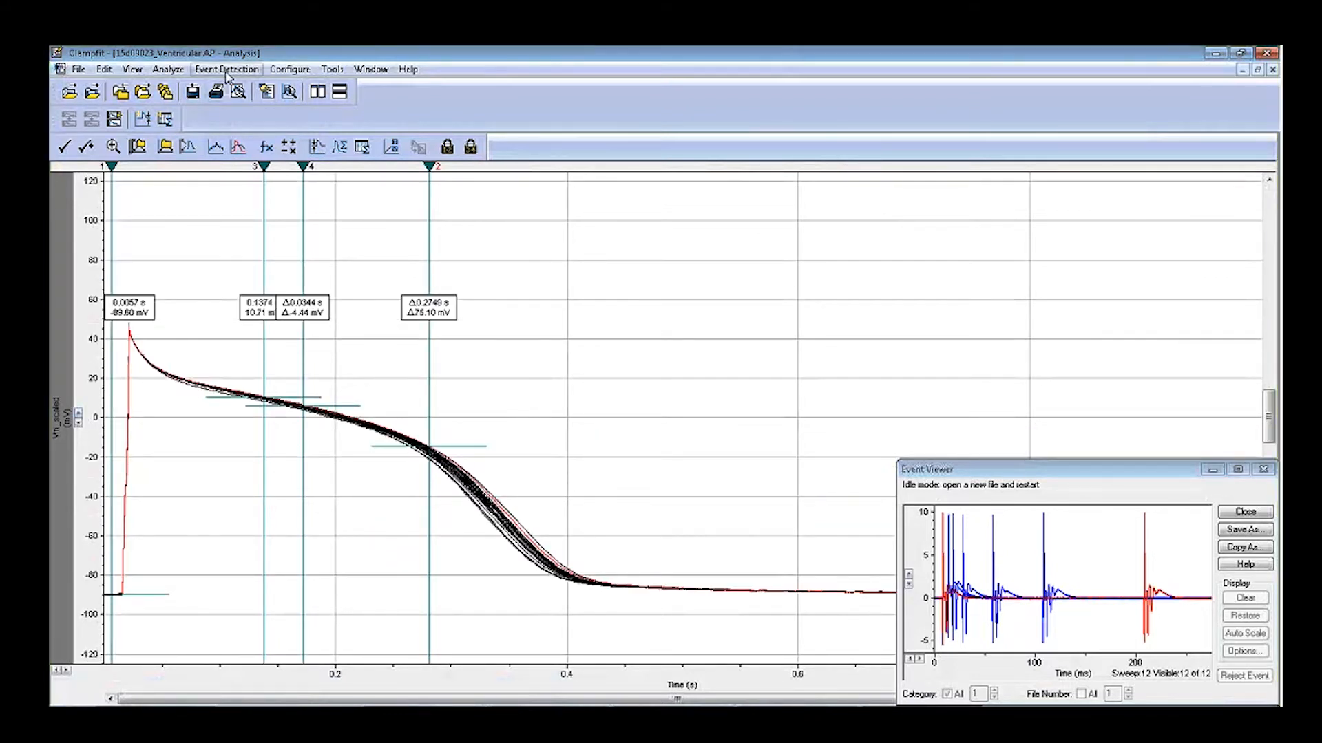
pyautogui.click(227, 70)
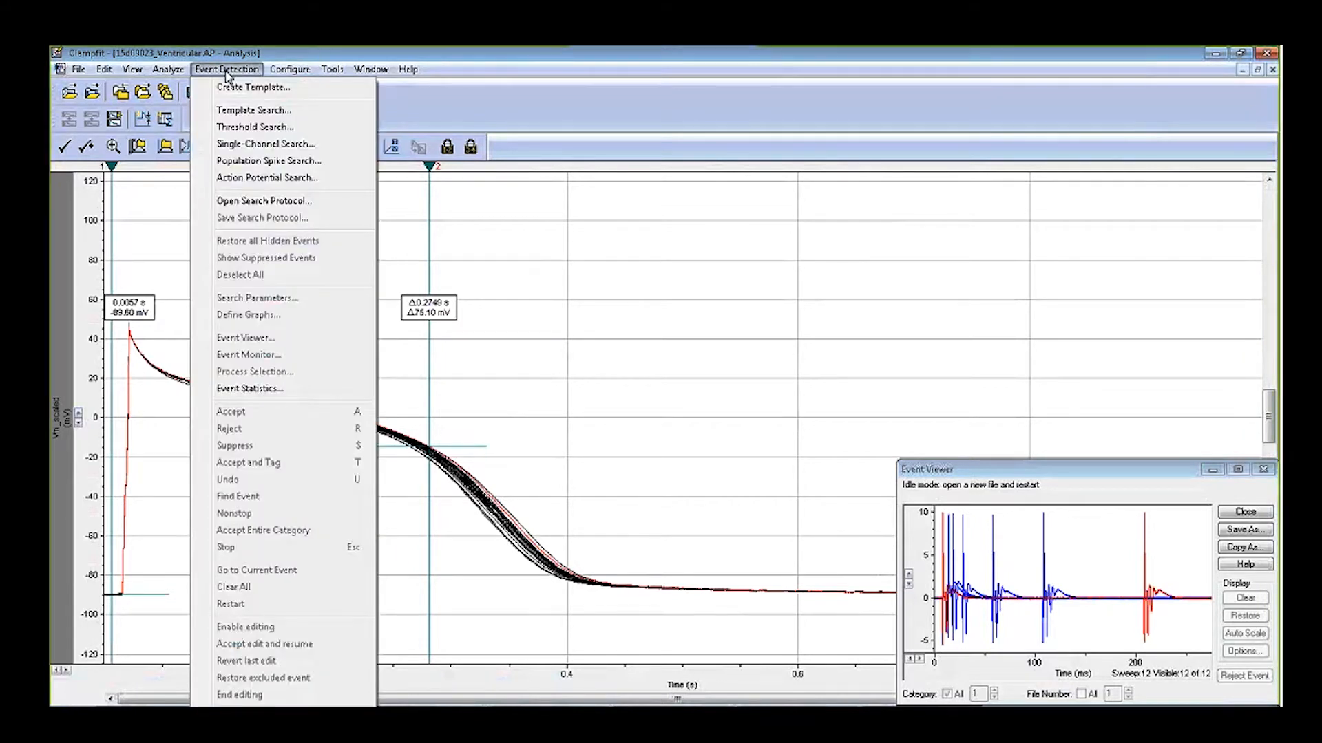
pyautogui.click(247, 179)
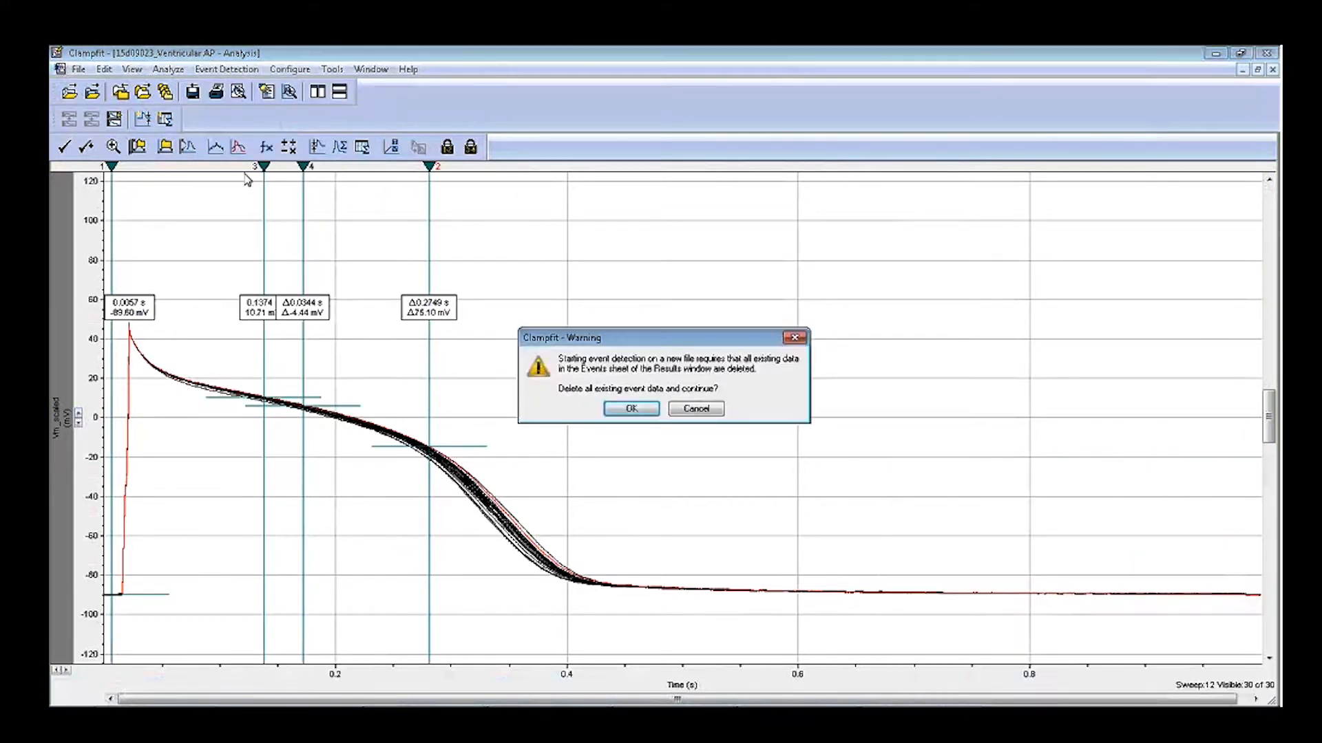
pyautogui.click(647, 410)
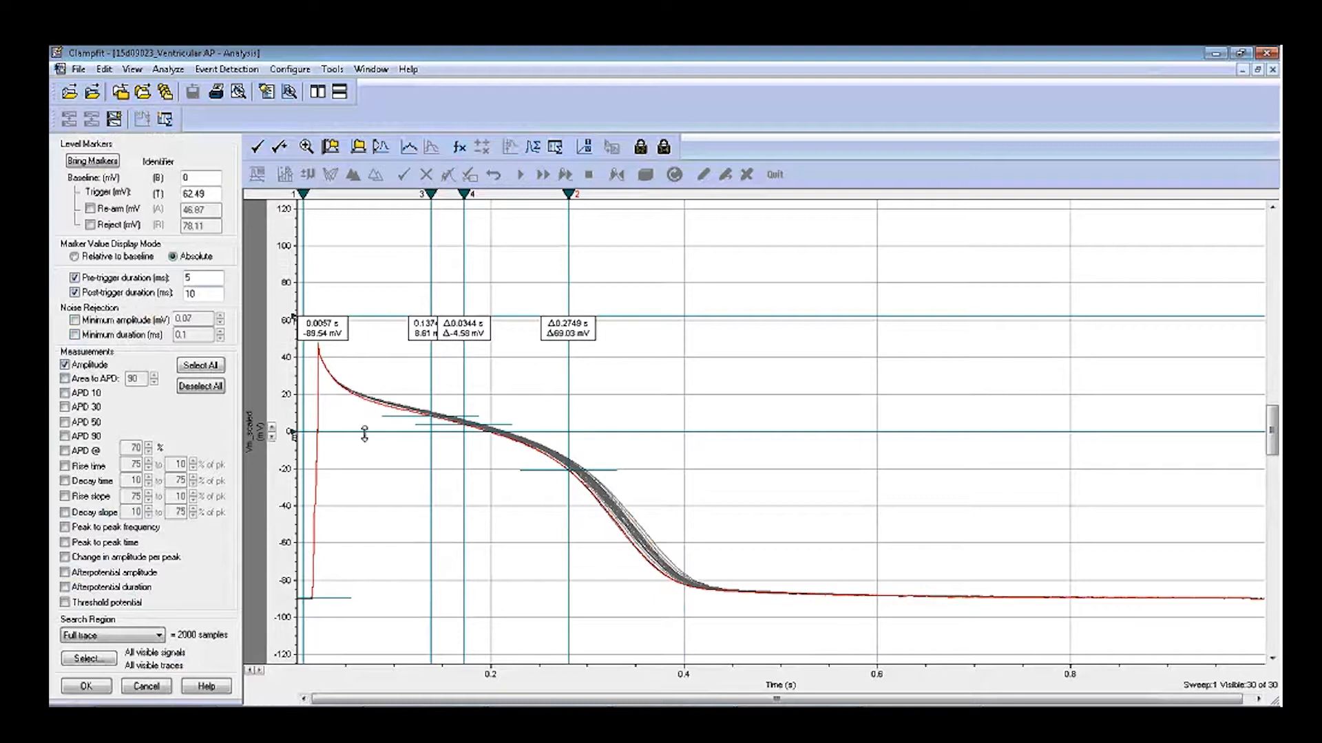
# Move the baseline level marker to about -89.4 mV and the trigger marker to about -20.7 mV
pyautogui.moveTo(365, 434)
pyautogui.mouseDown()
pyautogui.moveTo(354, 598)
pyautogui.moveTo(366, 599)
pyautogui.mouseUp()
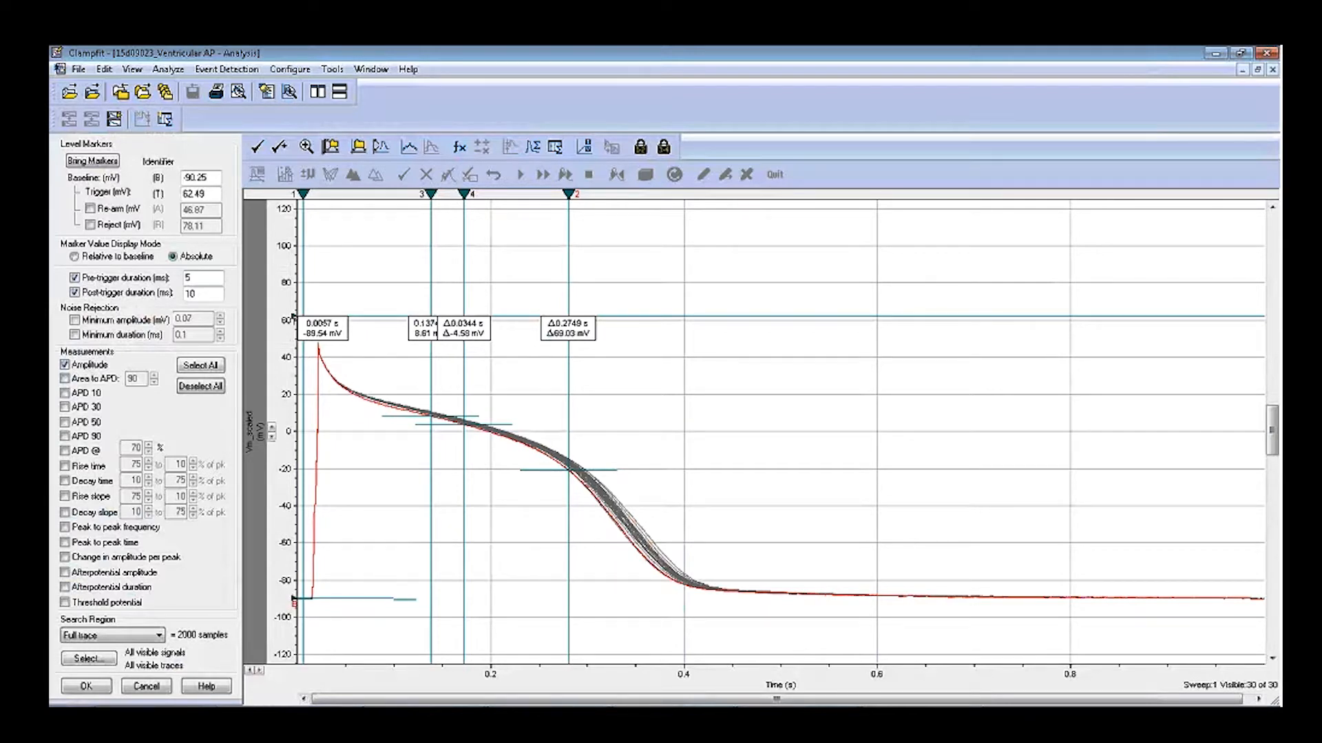
pyautogui.moveTo(398, 322); pyautogui.dragTo(396, 442)
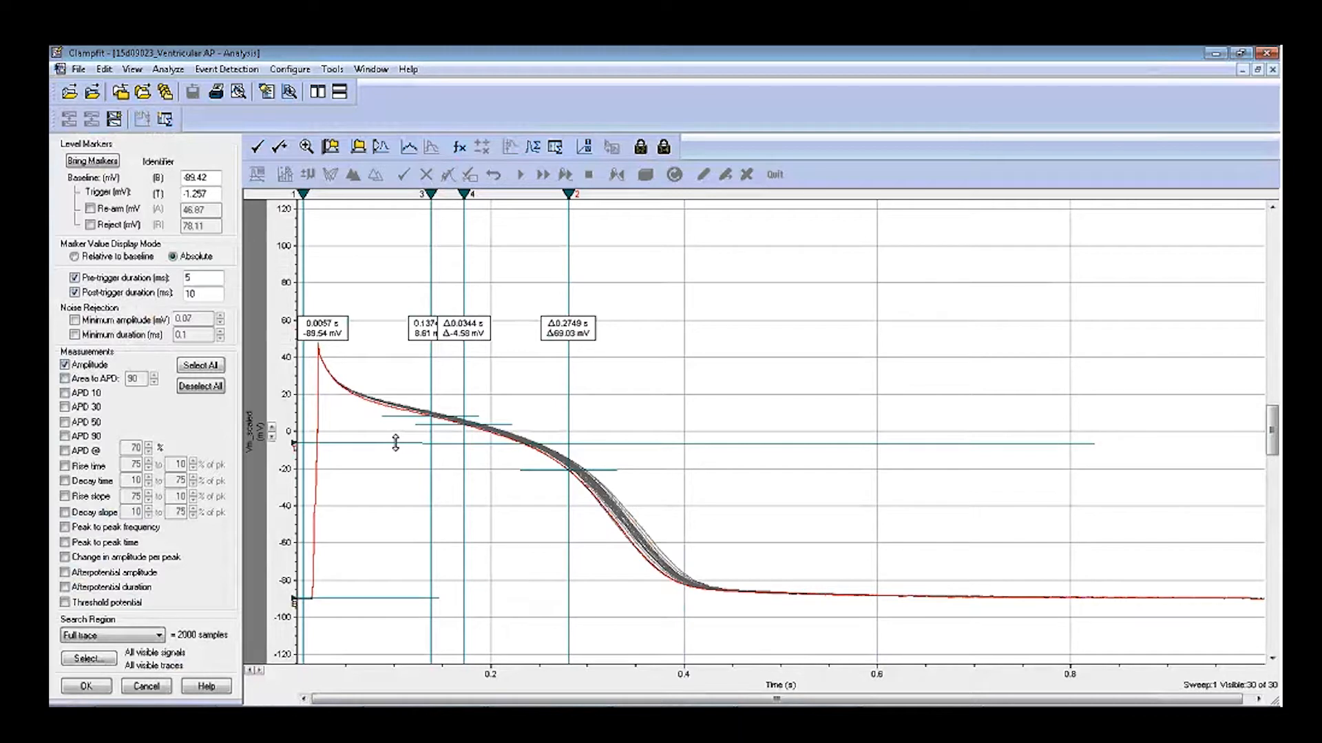
pyautogui.moveTo(396, 442); pyautogui.dragTo(396, 470)
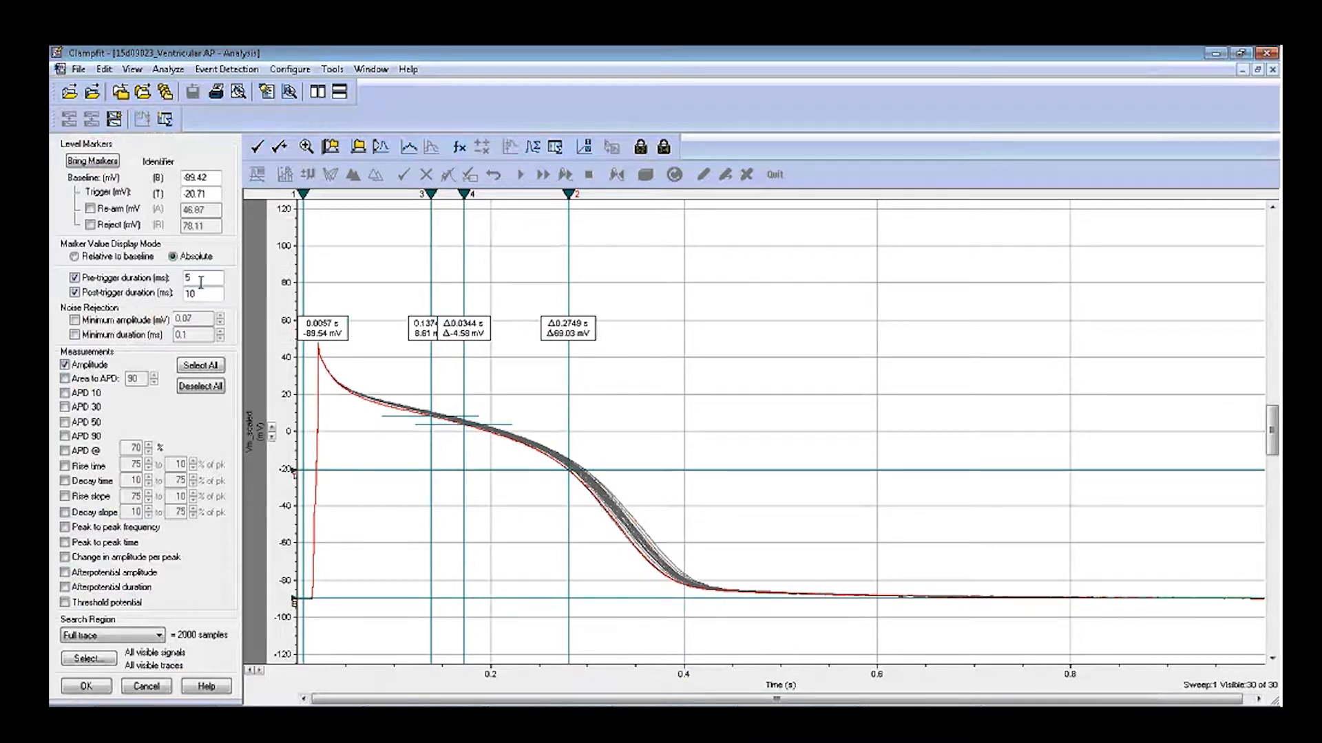
# Set the pre-trigger duration to 50 ms and the post-trigger duration to 150 ms
pyautogui.doubleClick(187, 278)
pyautogui.write('50')
pyautogui.moveTo(199, 298); pyautogui.dragTo(178, 295)
pyautogui.write('150')
# Limit the search region to Cursors 1..2 and move cursor 2 to about 0.57 s, beyond the action potential's repolarization
pyautogui.click(151, 639)
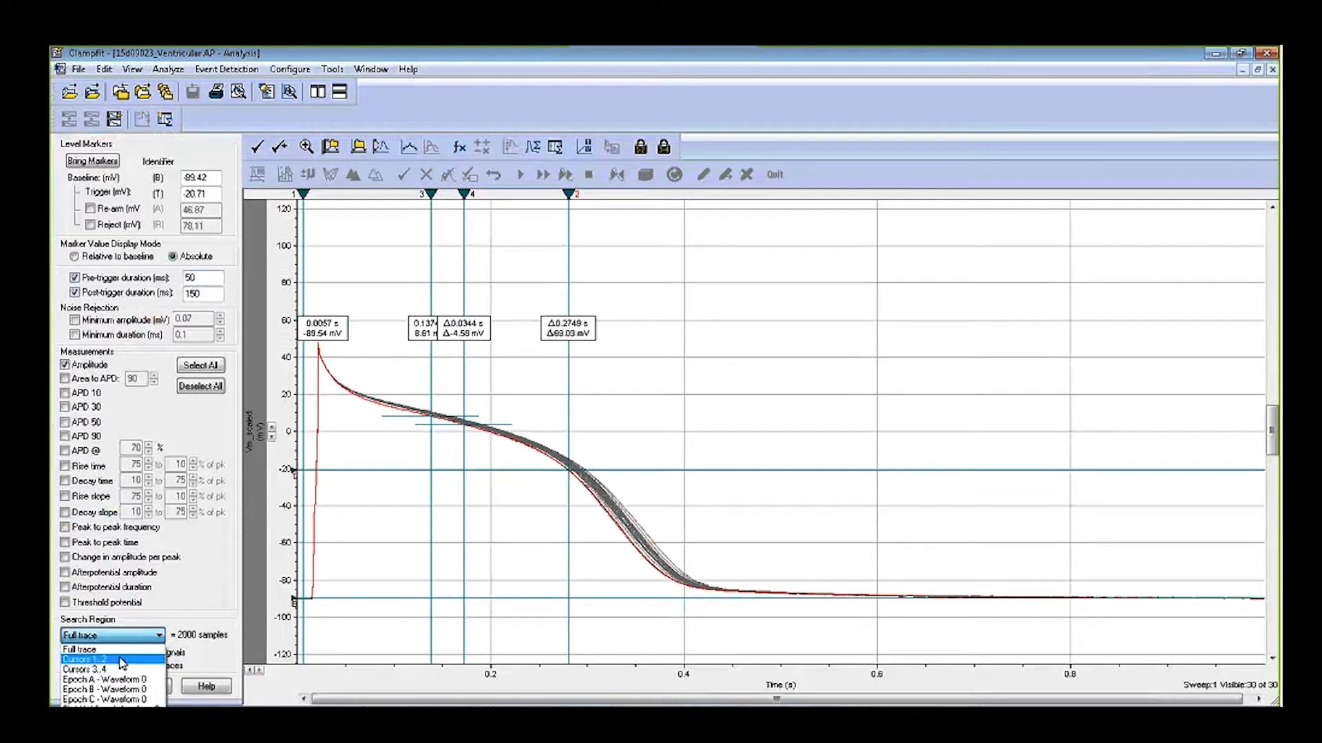
pyautogui.click(123, 661)
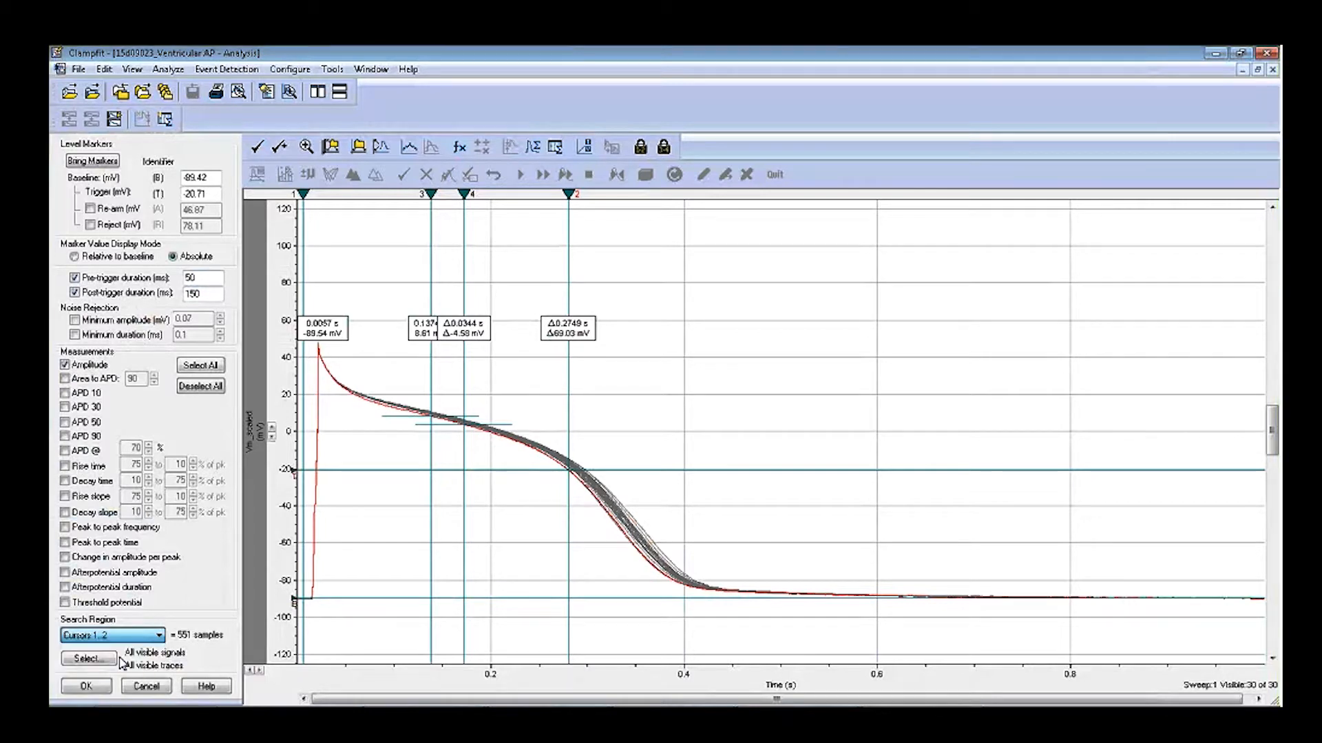
pyautogui.click(484, 428)
pyautogui.moveTo(569, 279); pyautogui.dragTo(851, 278)
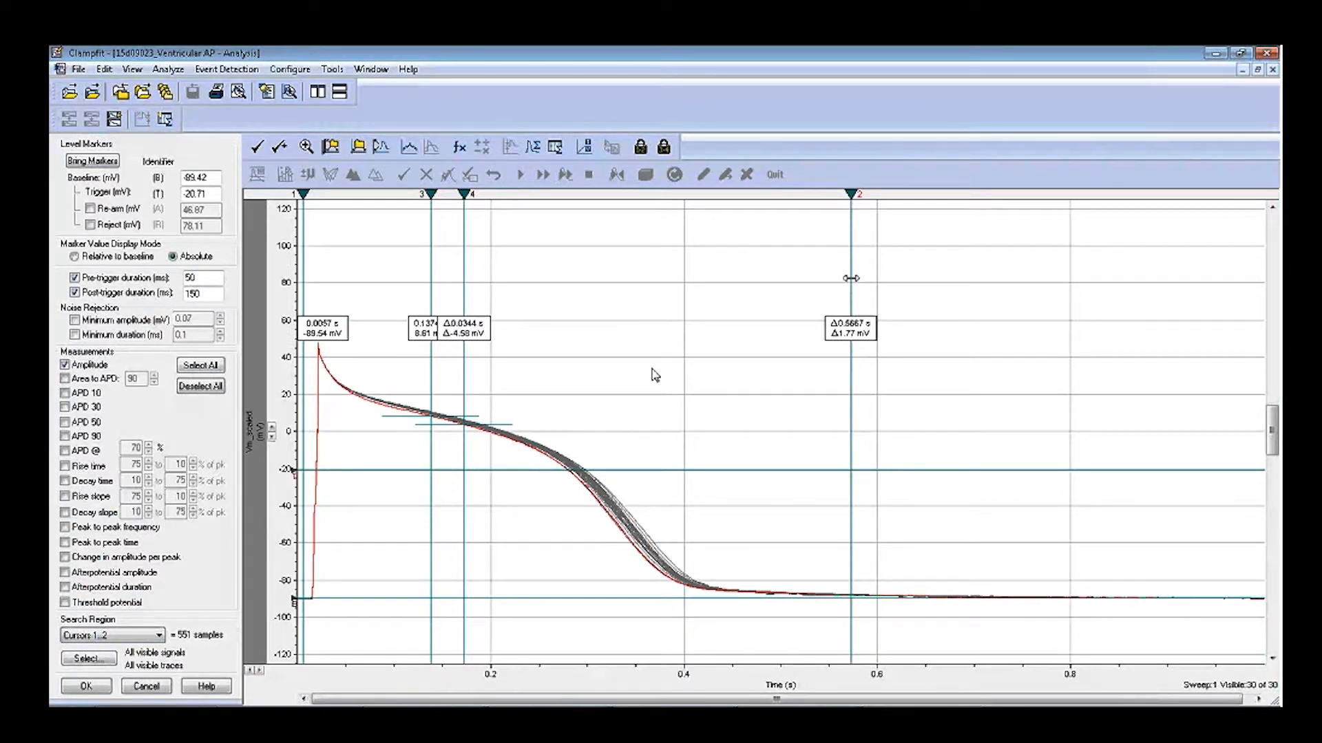
# Add the APD 90 and APD @ 70% measurements, and run the action potential search nonstop through all traces
pyautogui.click(65, 435)
pyautogui.click(65, 452)
pyautogui.click(87, 687)
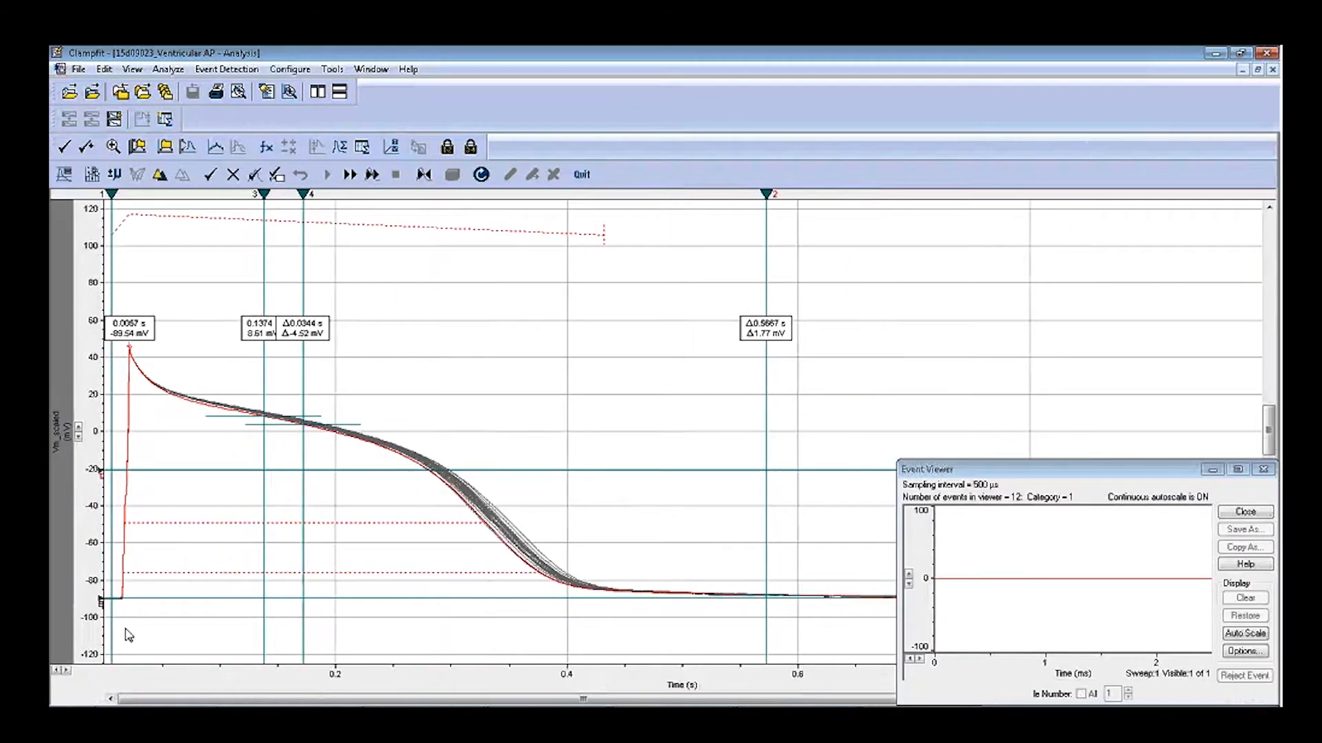
pyautogui.click(348, 176)
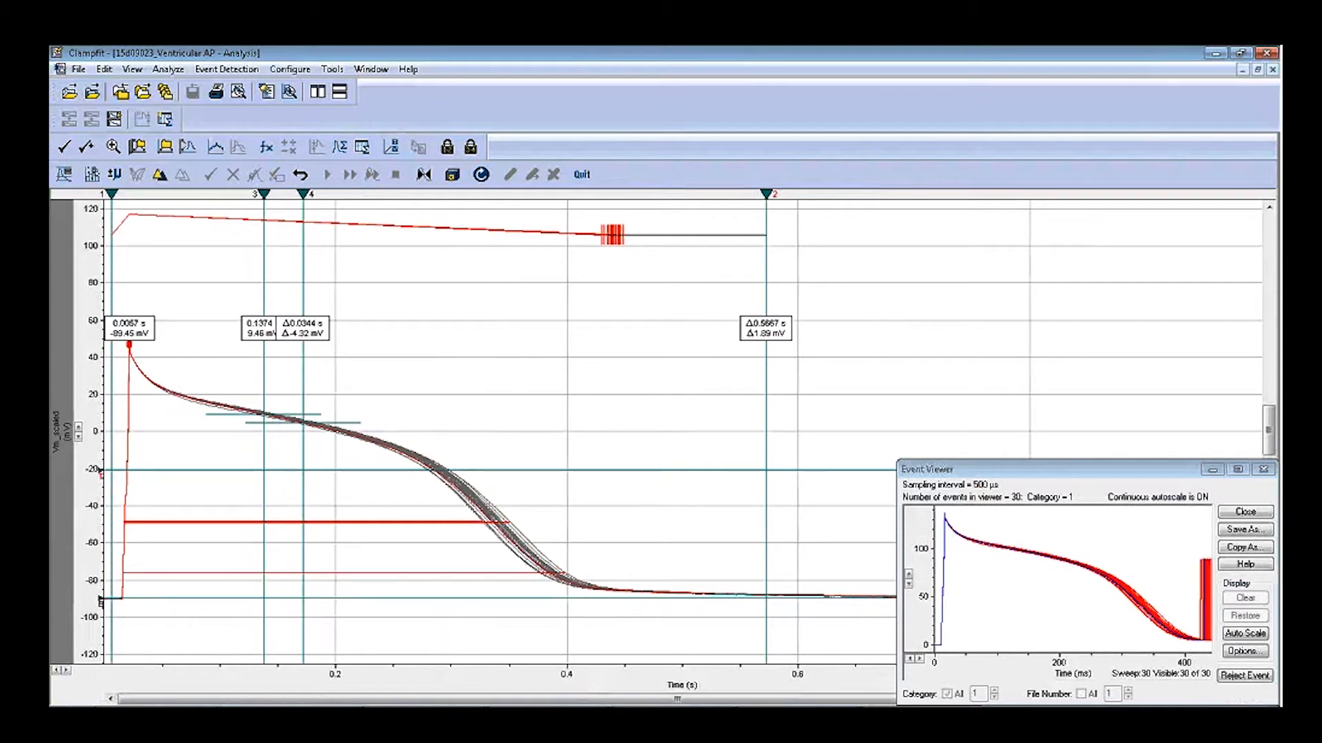
# Show the Events sheet of Results1 and widen the Amplitude, APD at 90% and APD at 70% columns
pyautogui.click(372, 69)
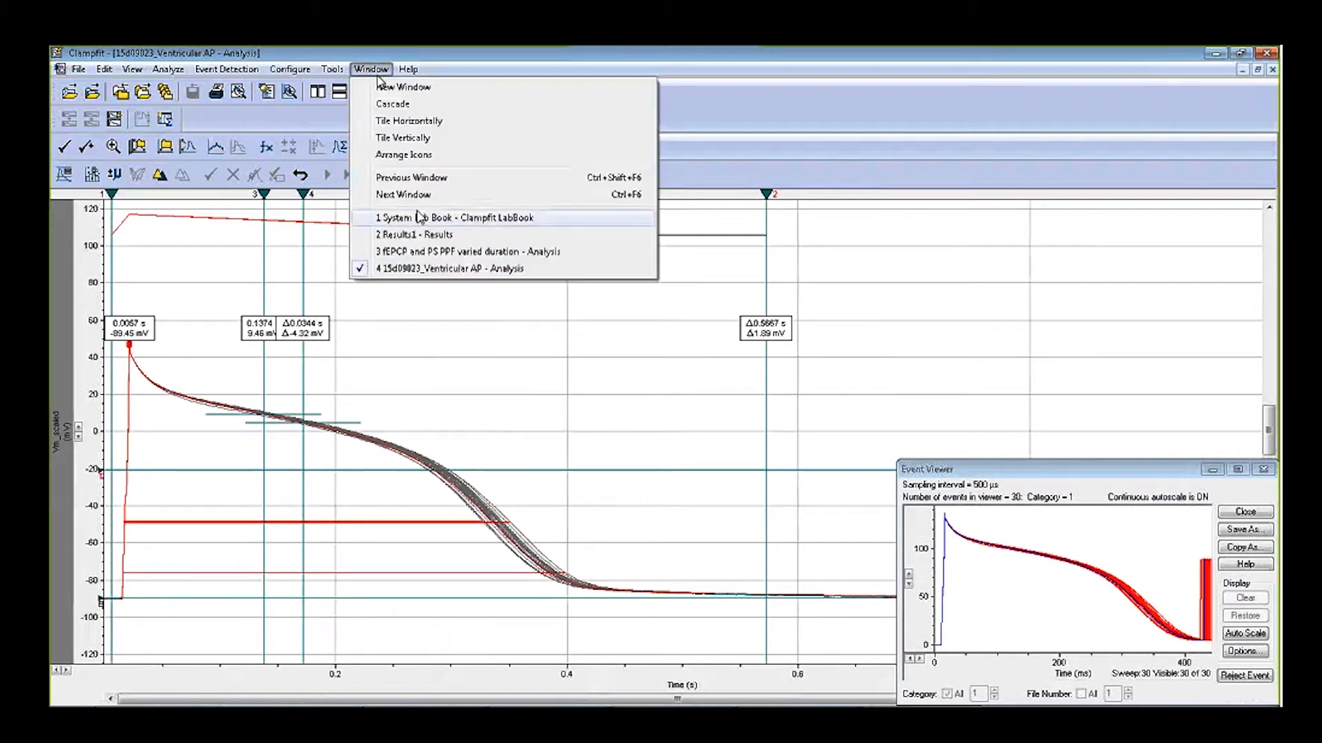
pyautogui.click(413, 235)
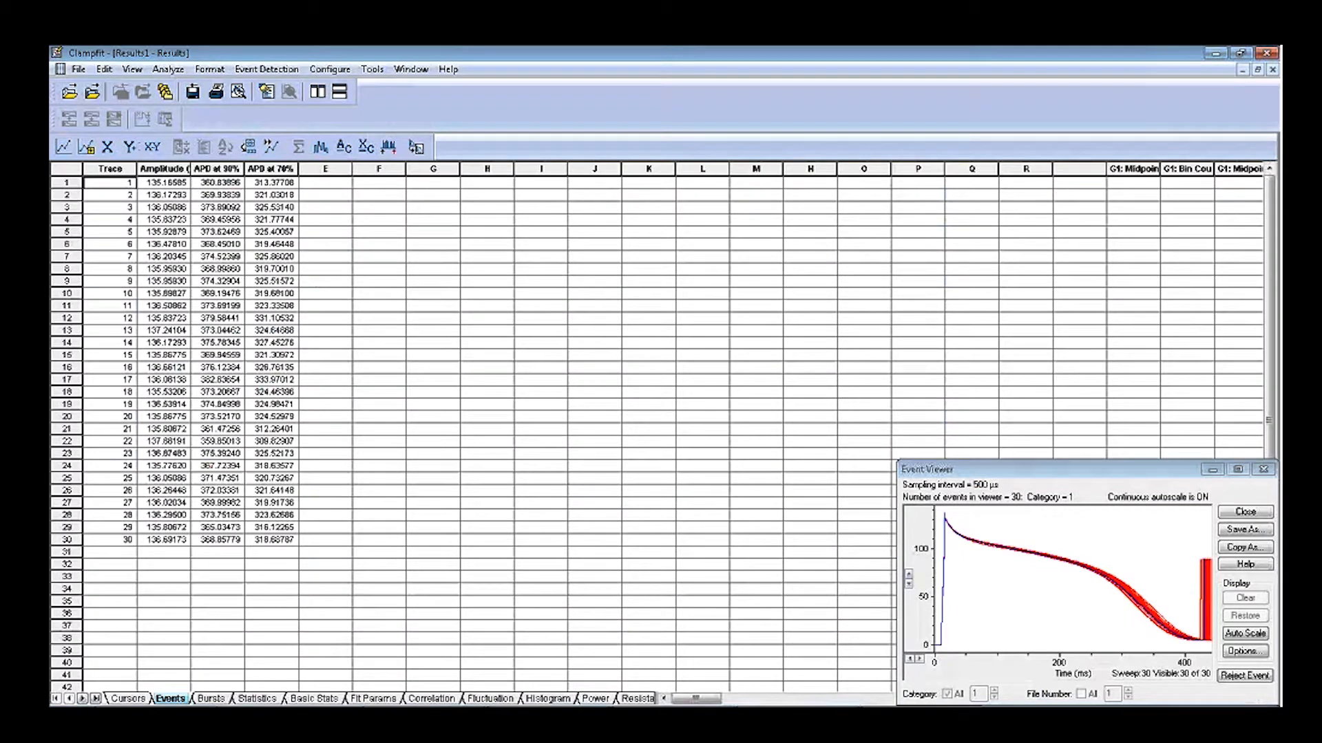
pyautogui.moveTo(191, 168); pyautogui.dragTo(271, 168)
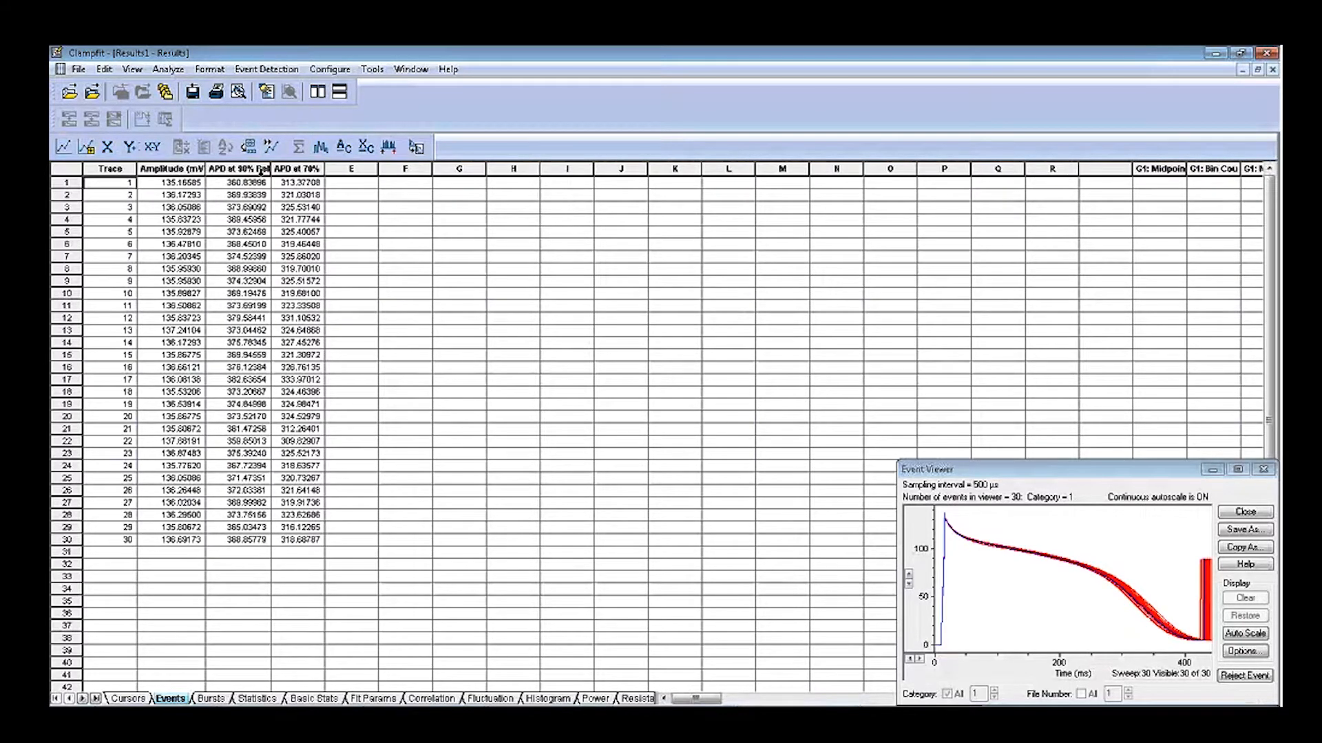
pyautogui.moveTo(326, 168); pyautogui.dragTo(339, 169)
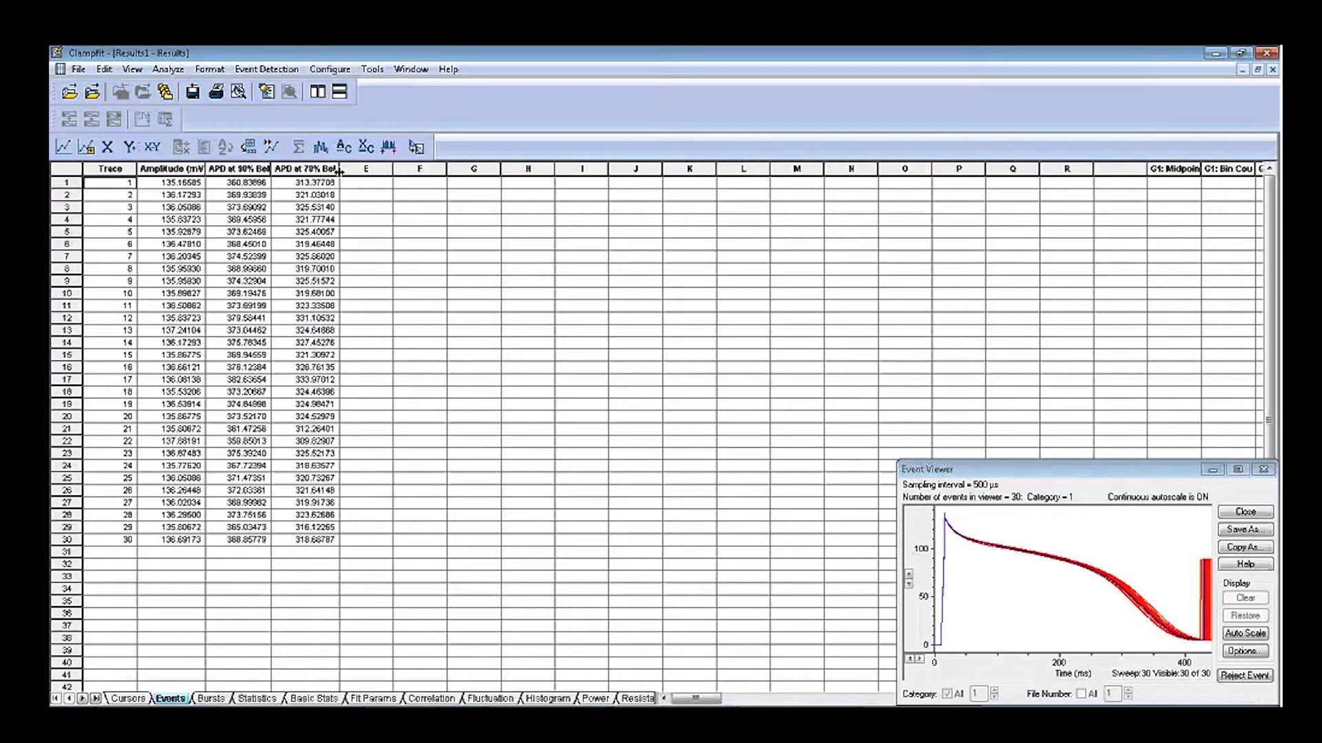
# Minimize the paired-pulse recording and tile the Results and ventricular AP windows vertically side by side
pyautogui.click(317, 92)
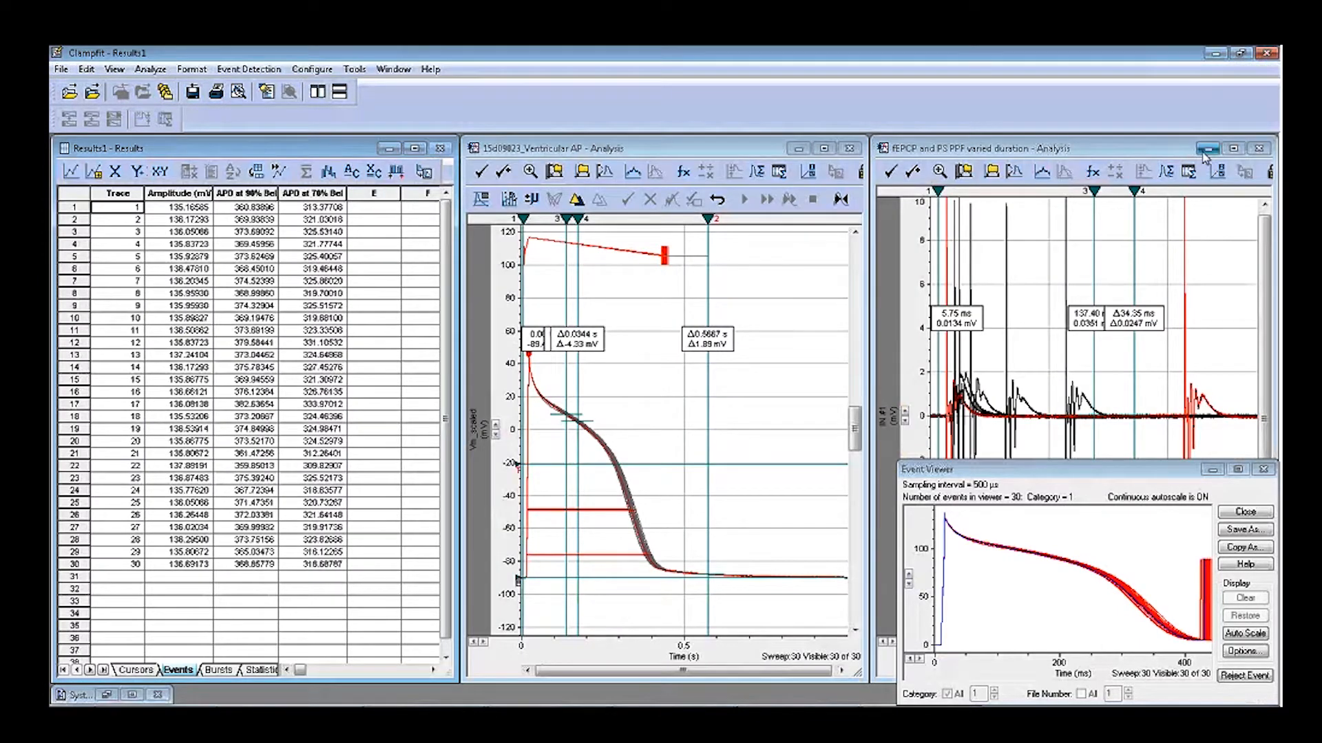
pyautogui.click(1207, 149)
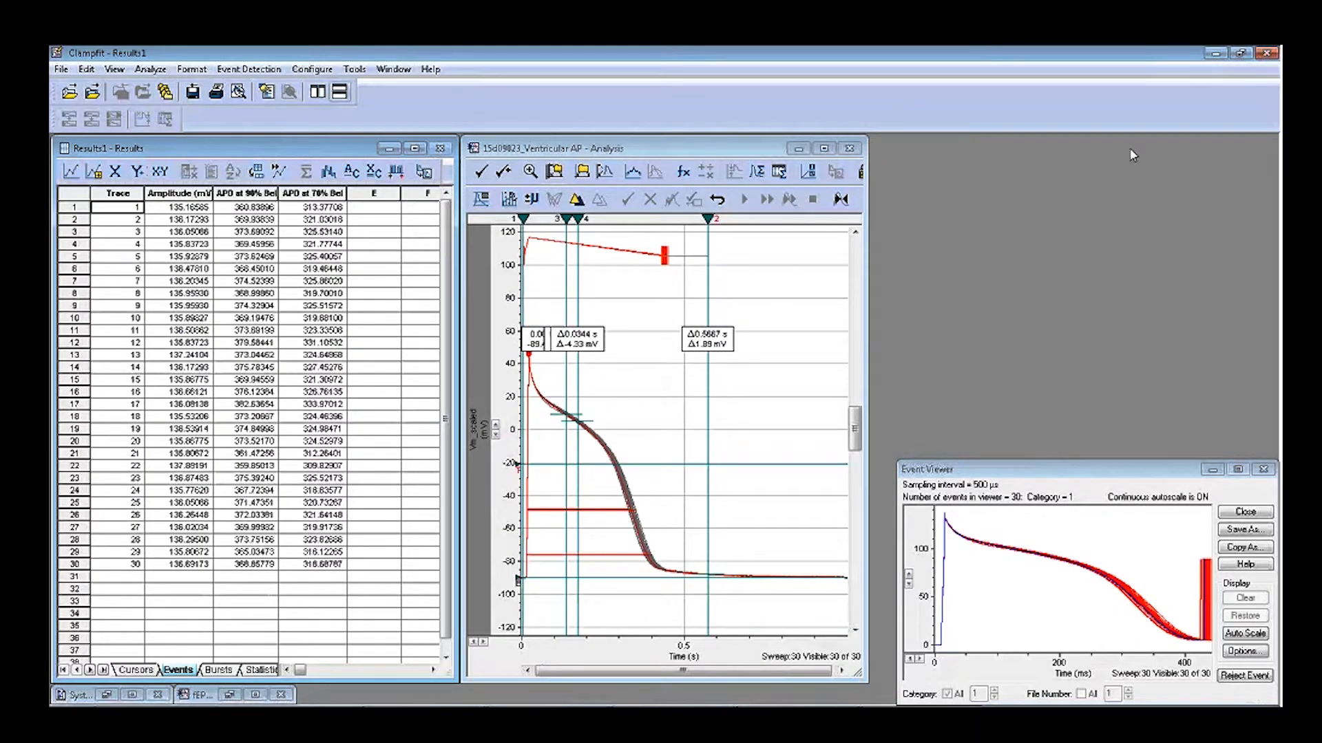
pyautogui.click(317, 91)
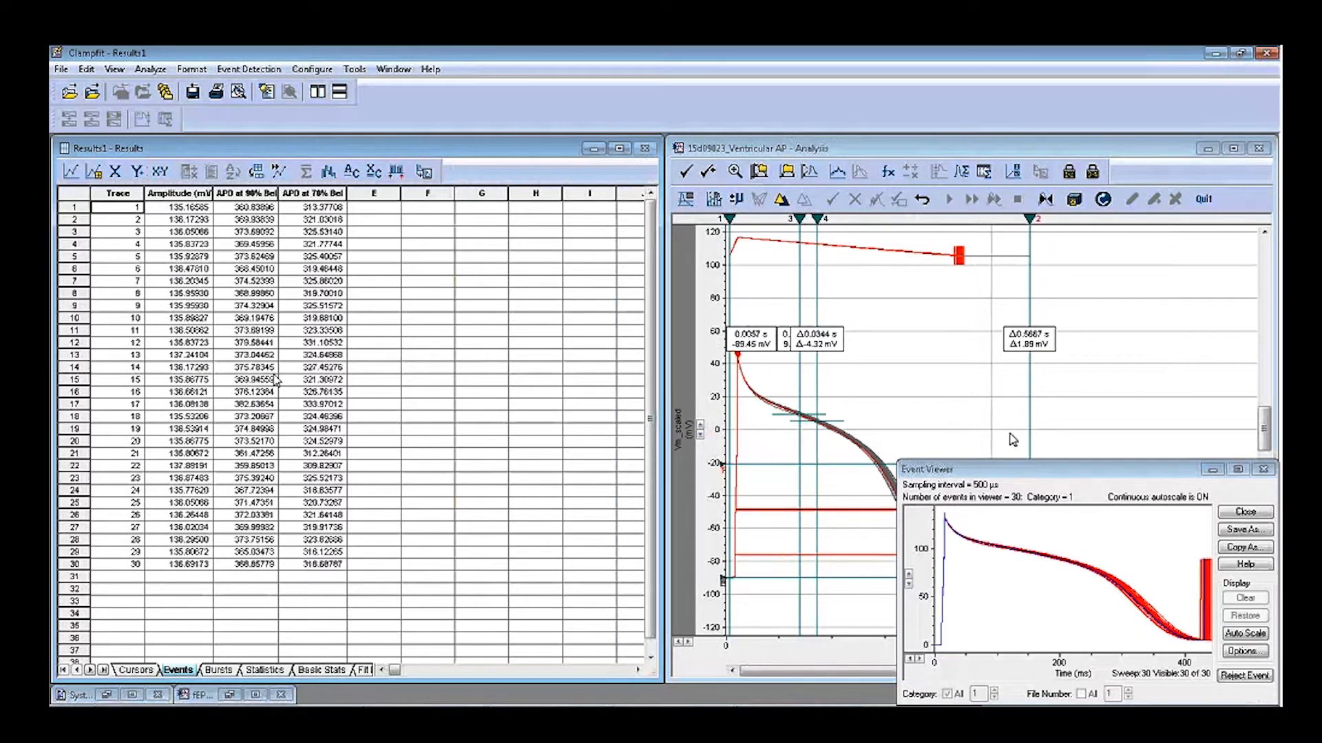
# Highlight the events of traces 9 and 13 in turn, and look at the Change State options in Process Selection
pyautogui.click(75, 305)
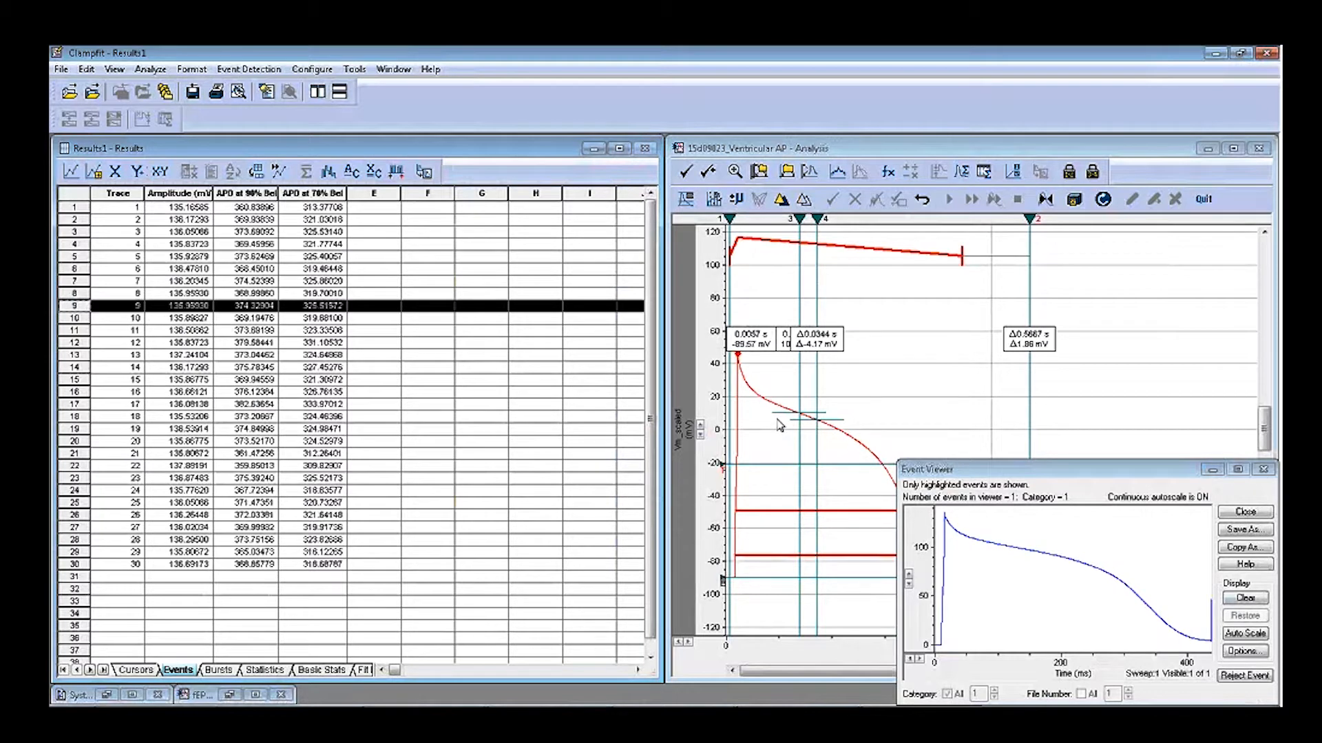
pyautogui.click(75, 355)
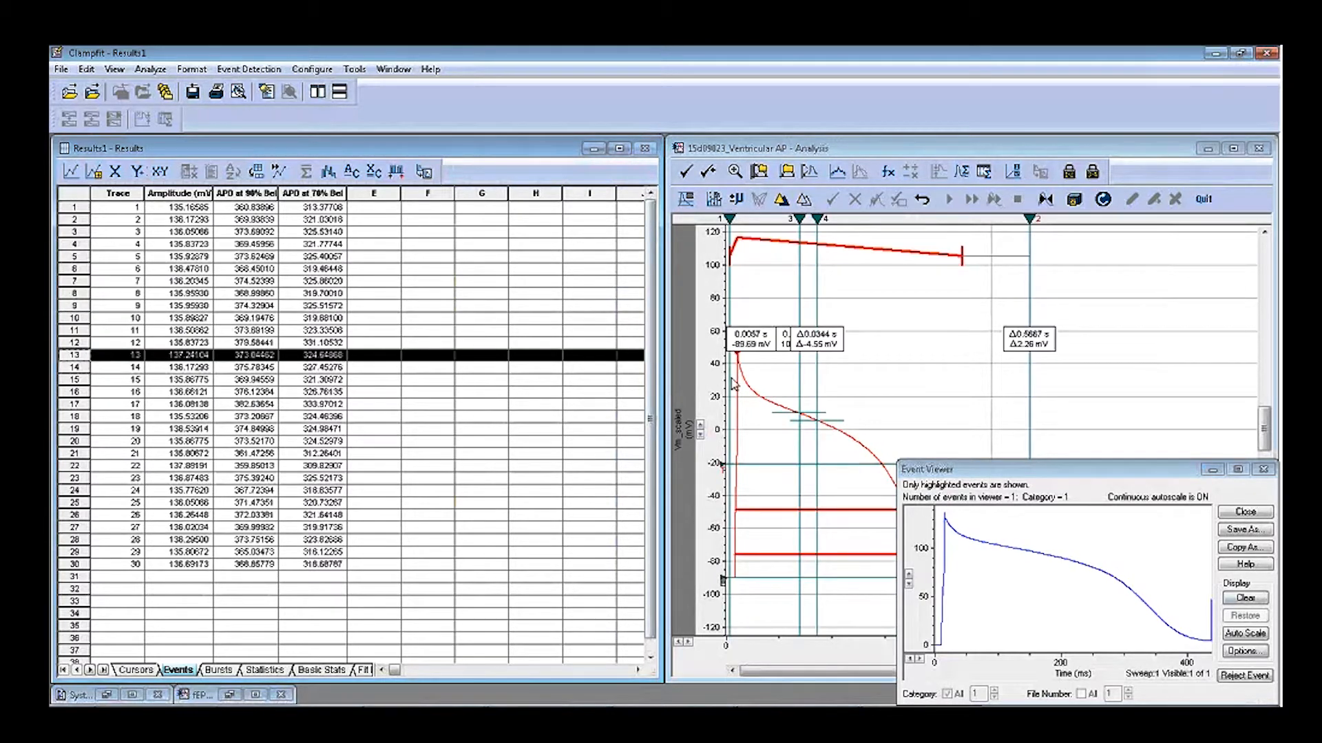
pyautogui.click(780, 198)
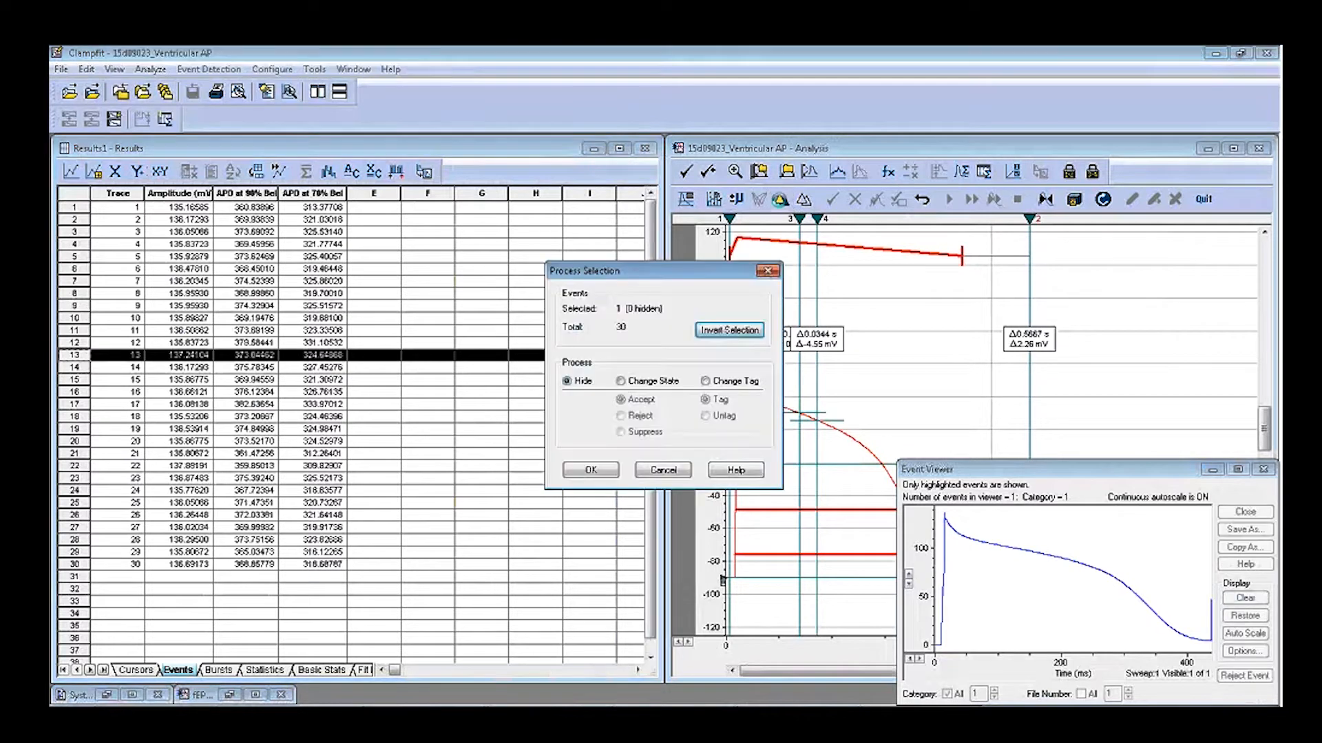
pyautogui.click(621, 382)
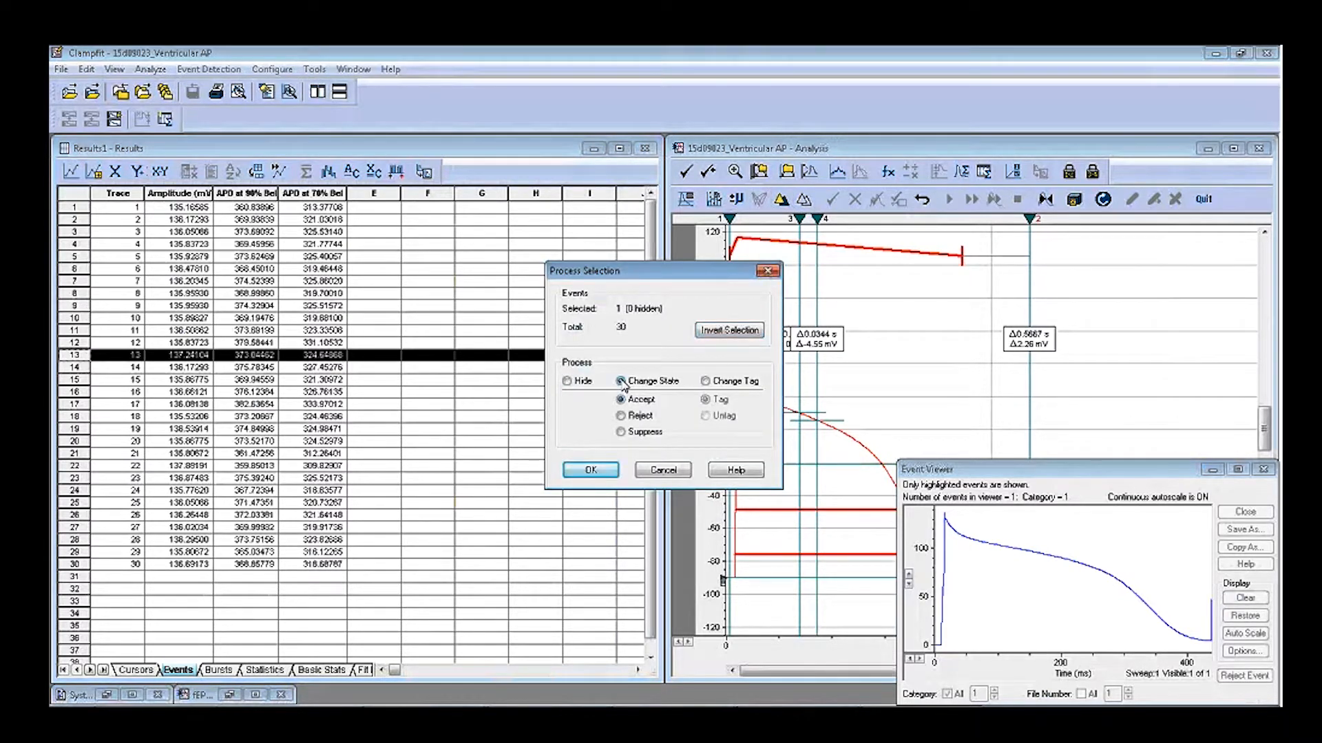
pyautogui.click(654, 472)
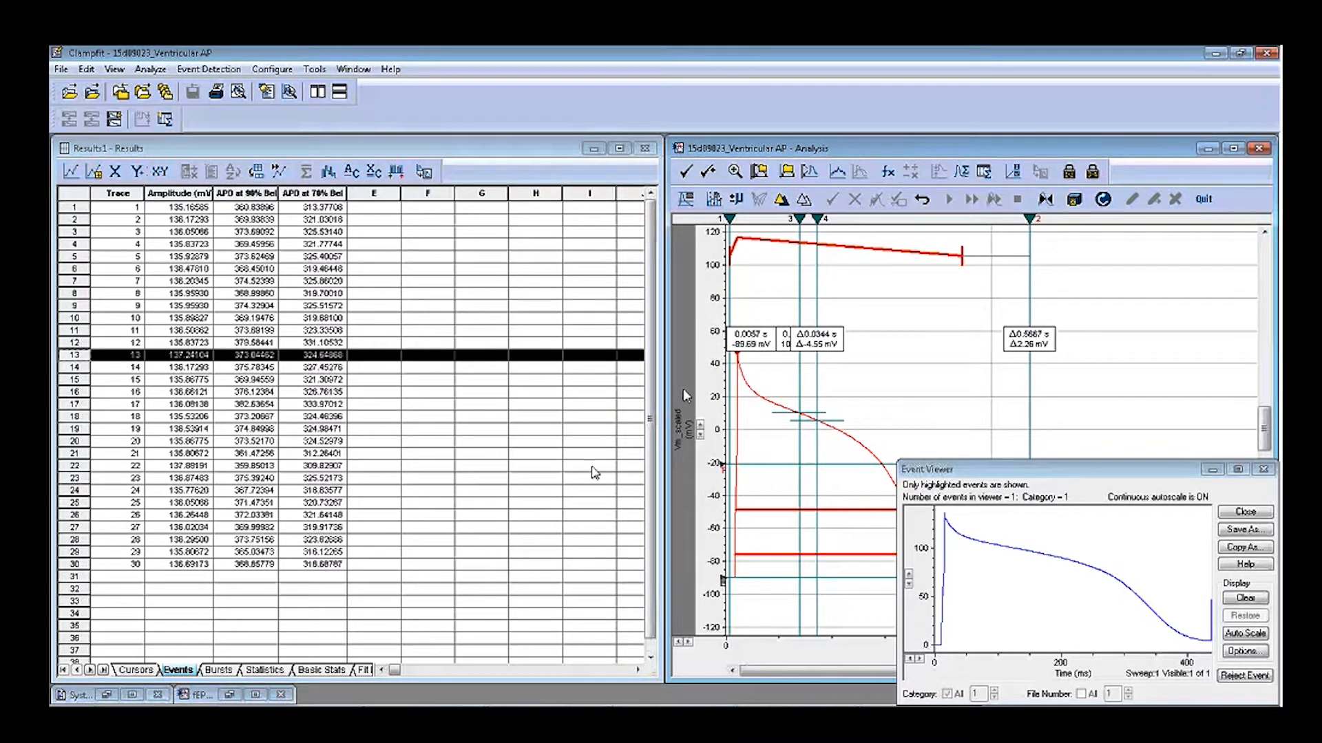
# Maximize the ventricular AP recording and quit its event detection session
pyautogui.click(1232, 148)
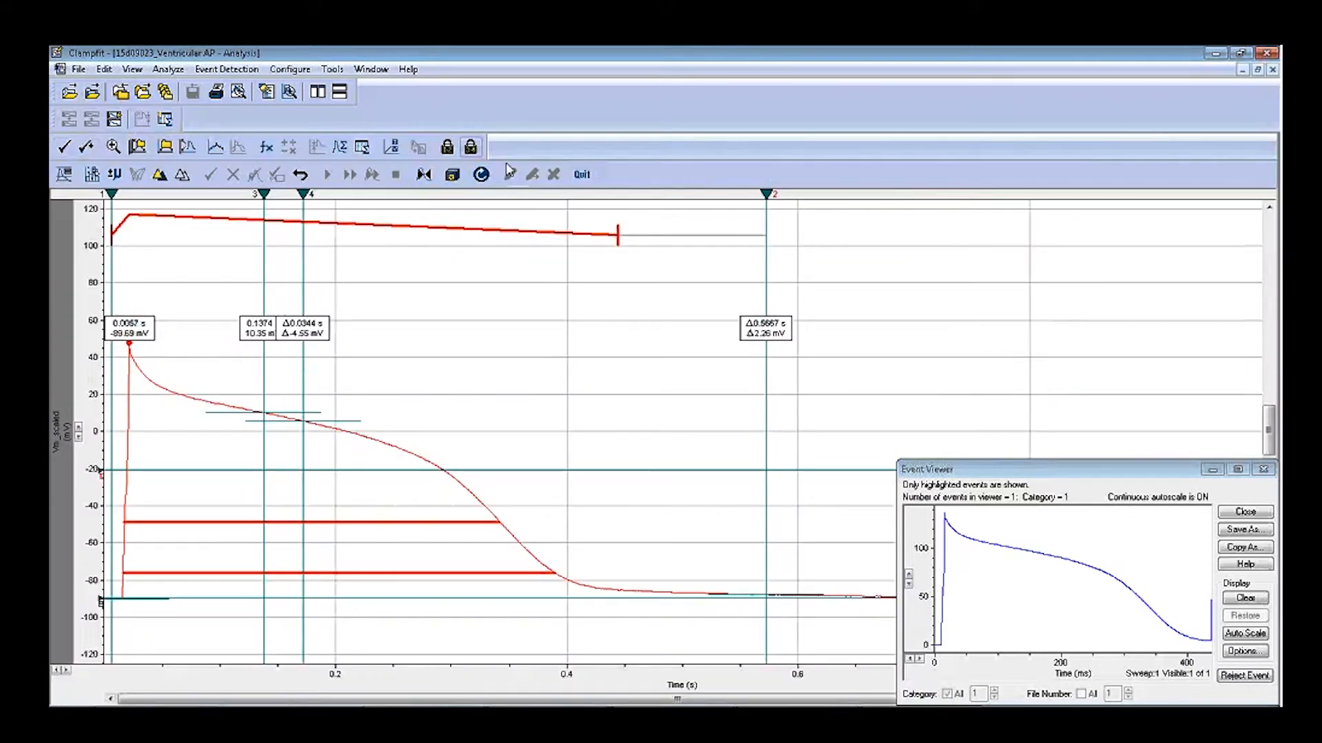
pyautogui.click(220, 70)
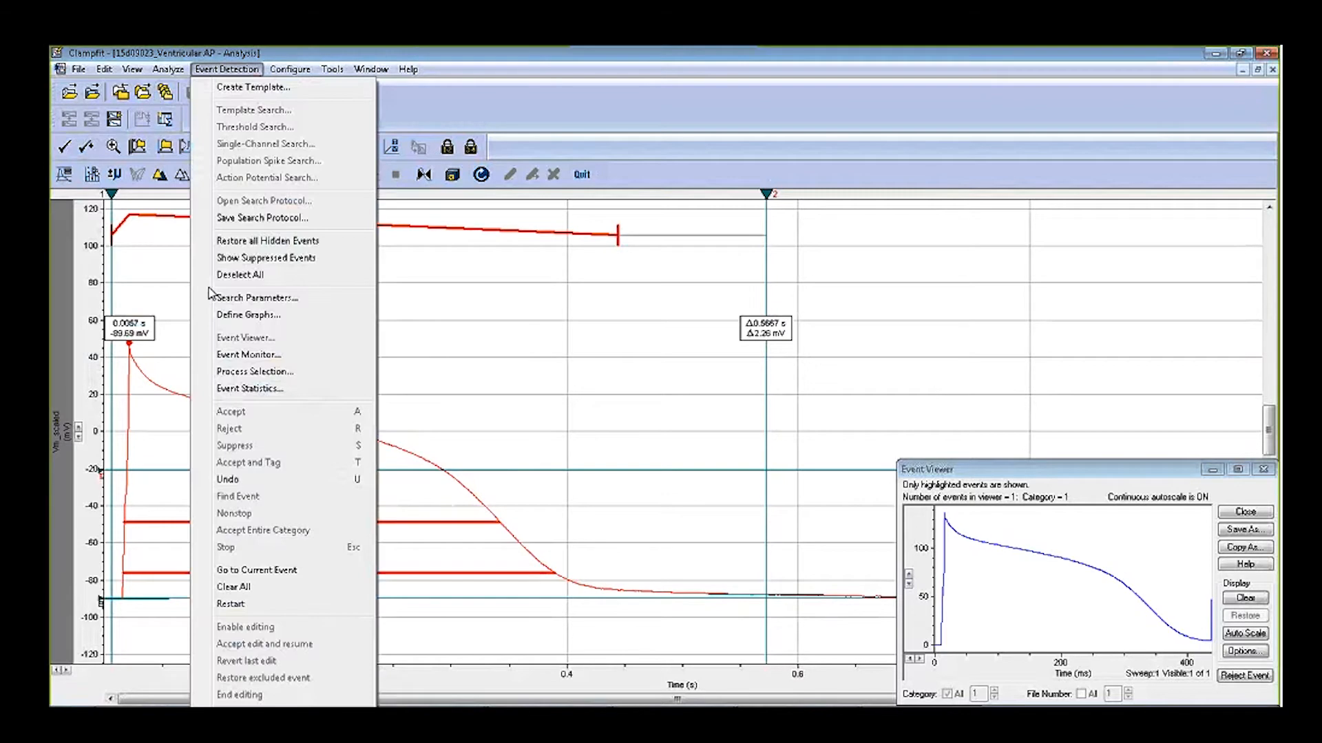
pyautogui.click(219, 712)
pyautogui.click(637, 440)
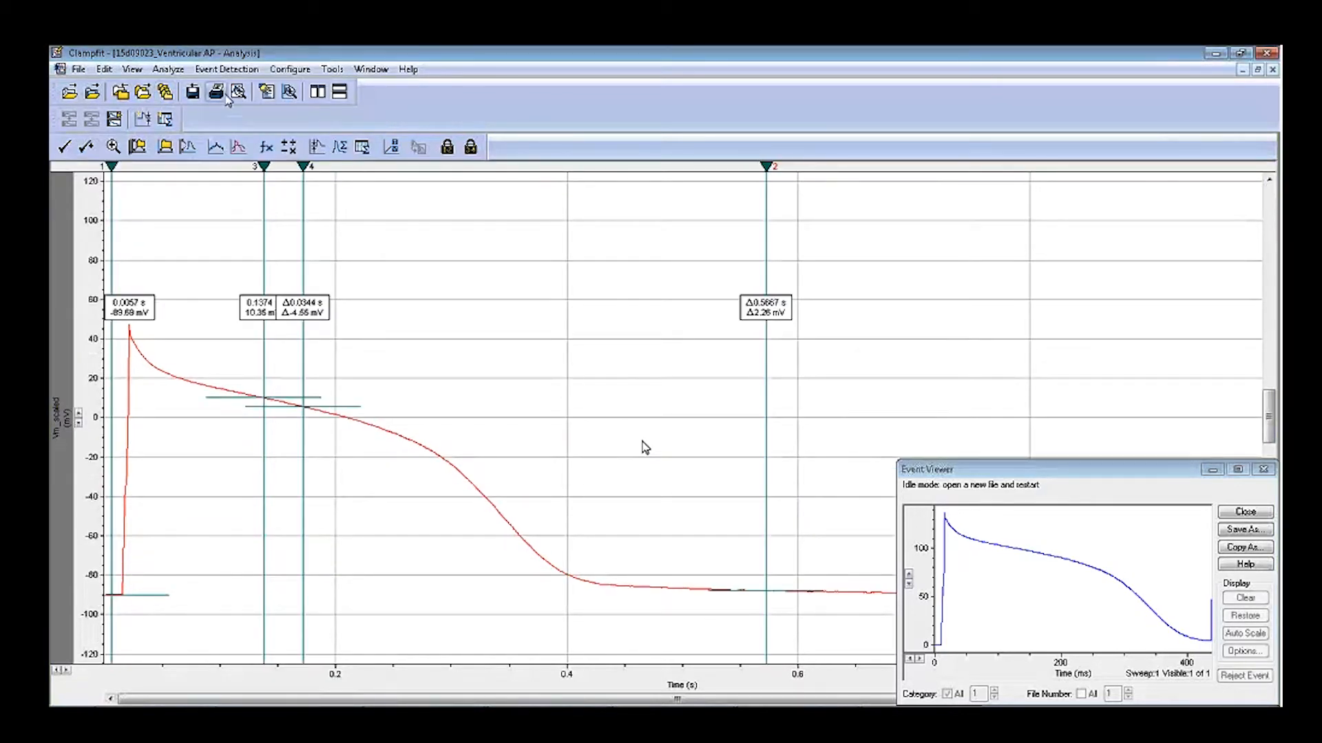
# Open the evoked AP recording from the Action potential sample data folder and maximize its VoltageCh signal
pyautogui.click(78, 70)
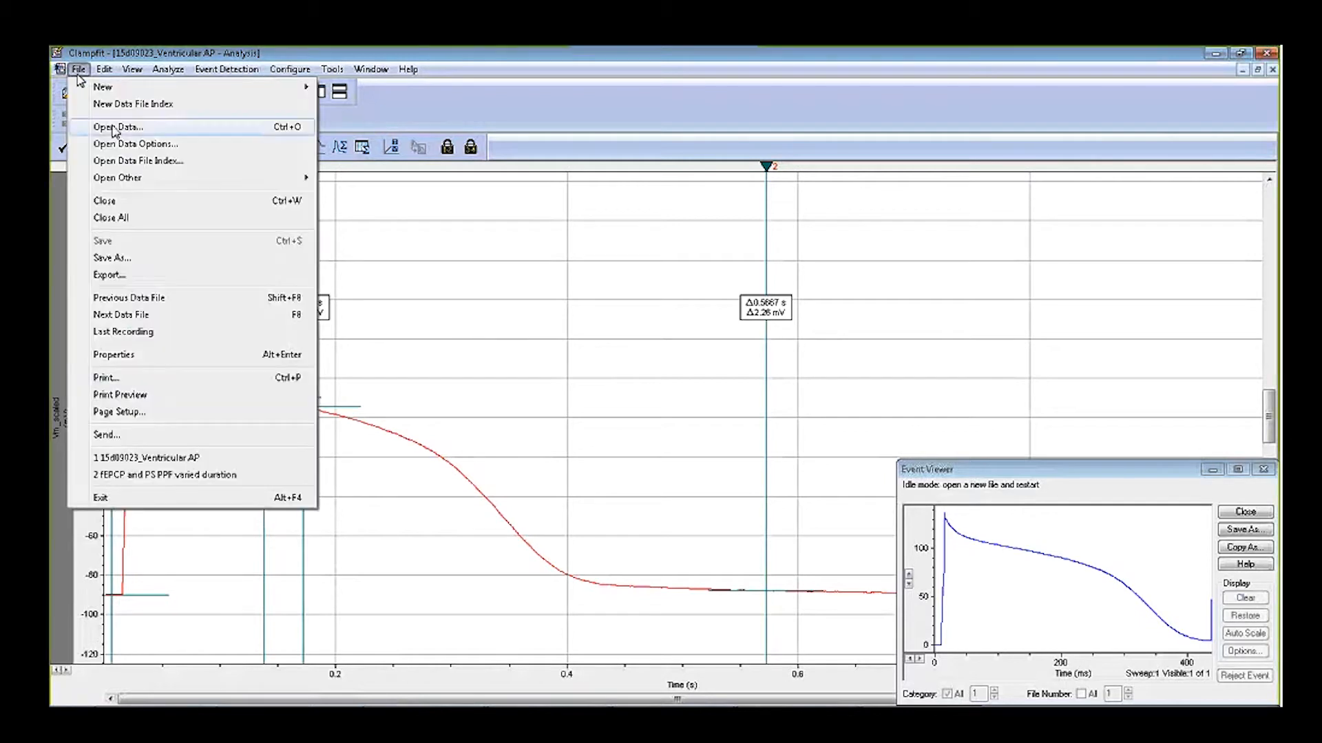
pyautogui.click(113, 129)
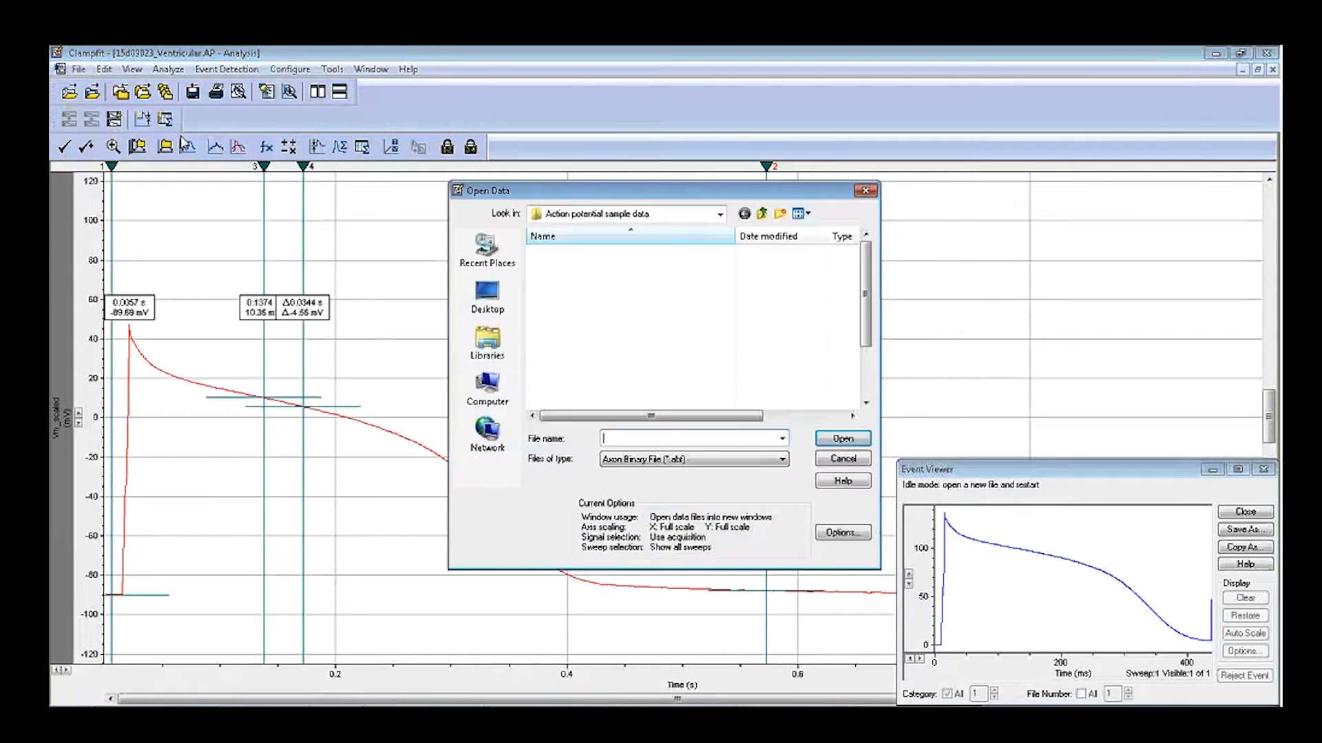
pyautogui.click(840, 439)
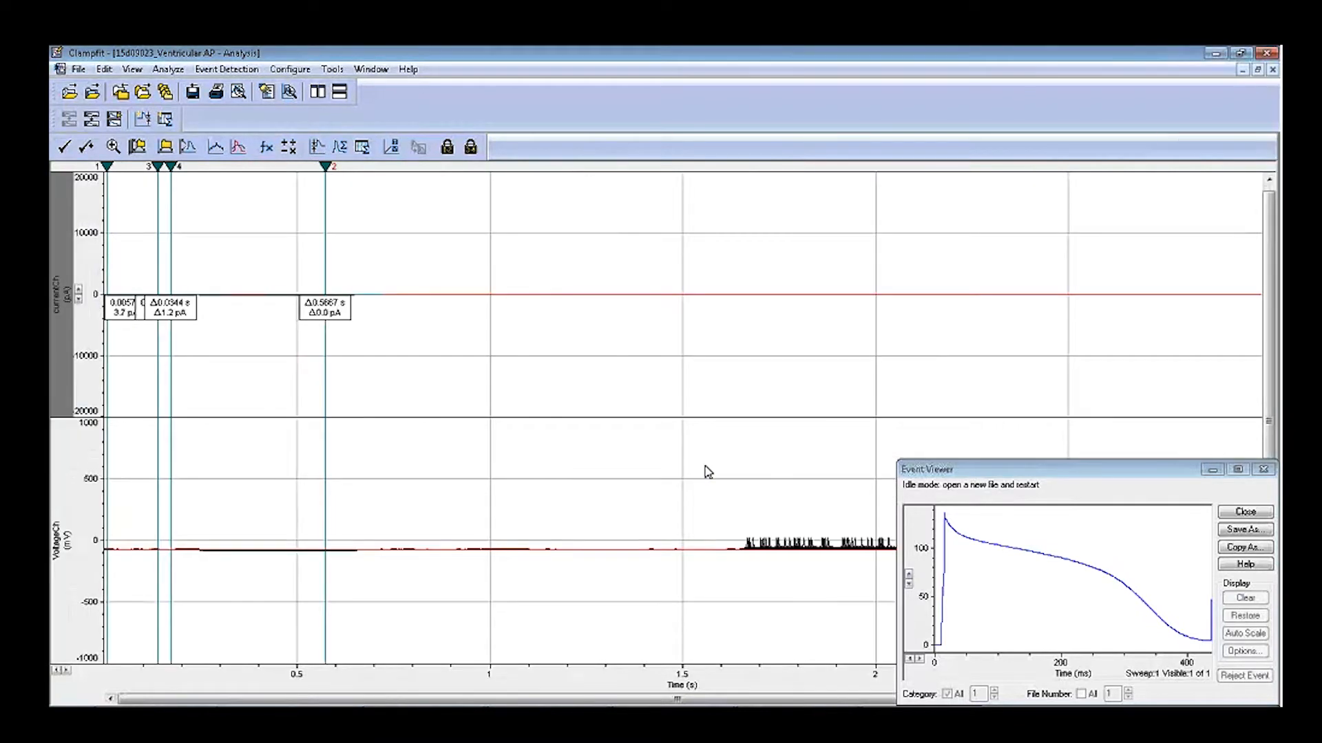
pyautogui.rightClick(706, 468)
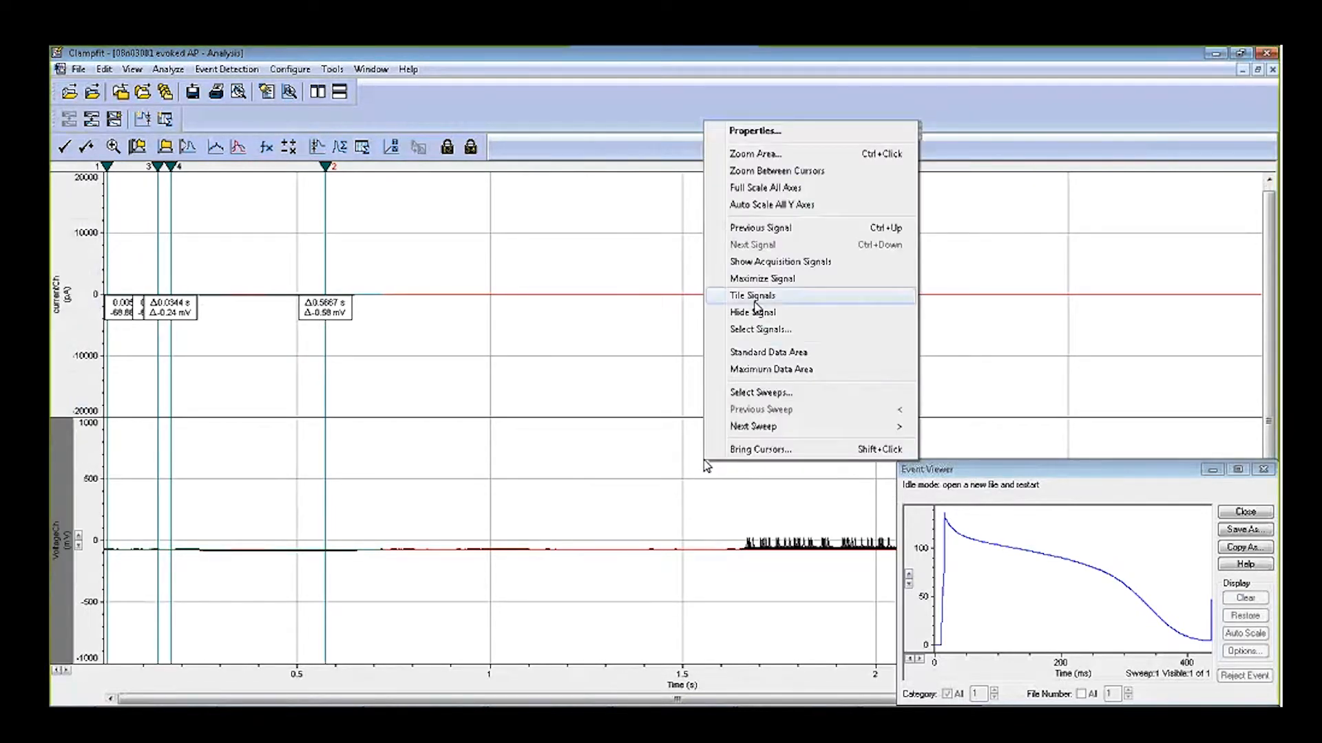
pyautogui.click(758, 279)
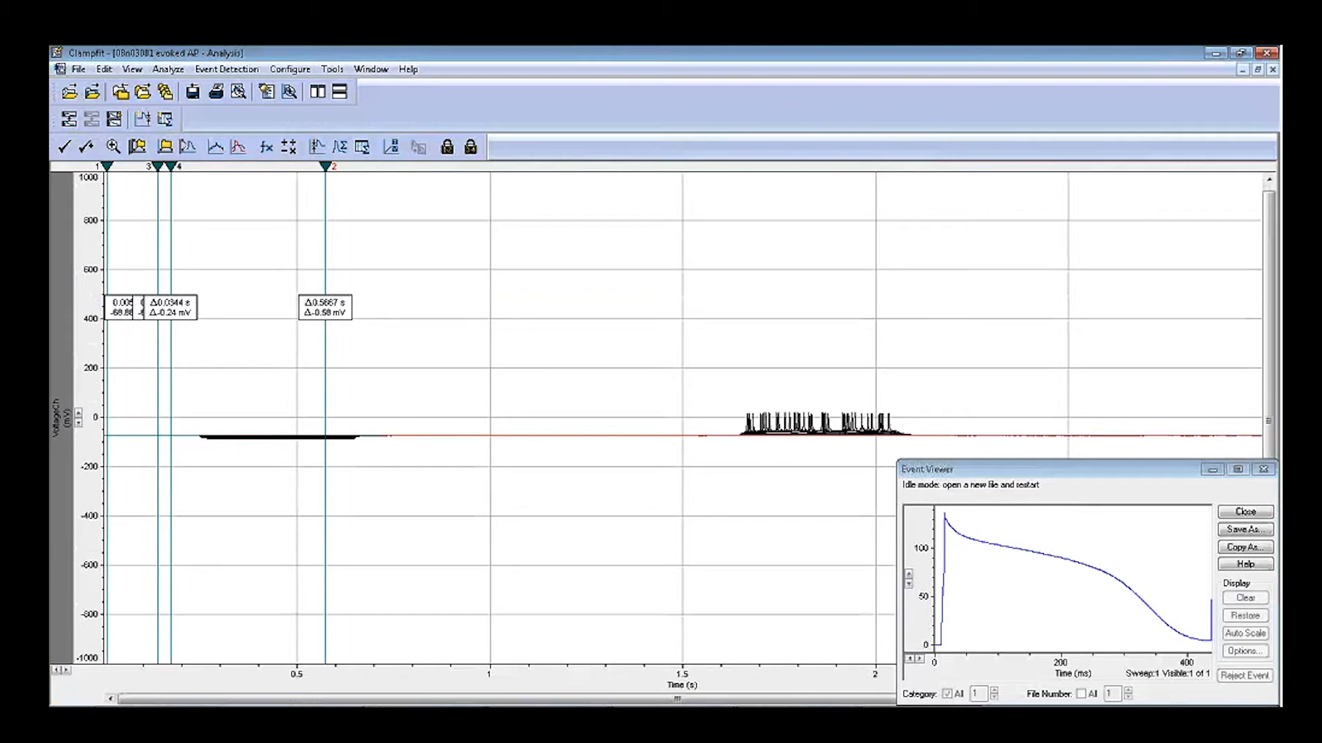
# Start an Action Potential Search on the evoked AP recording, deleting the existing event data
pyautogui.moveTo(99, 386); pyautogui.dragTo(99, 476)
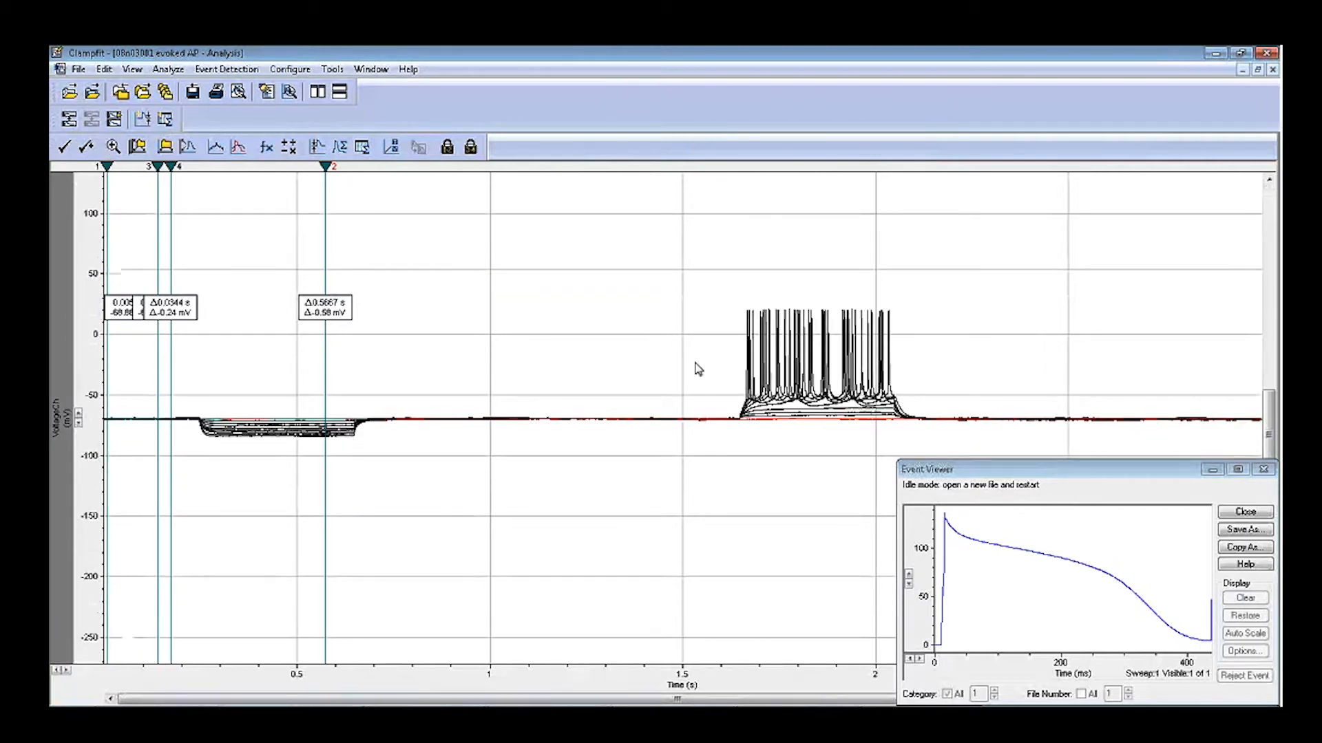
pyautogui.moveTo(644, 667); pyautogui.dragTo(928, 691)
pyautogui.moveTo(928, 690); pyautogui.dragTo(986, 692)
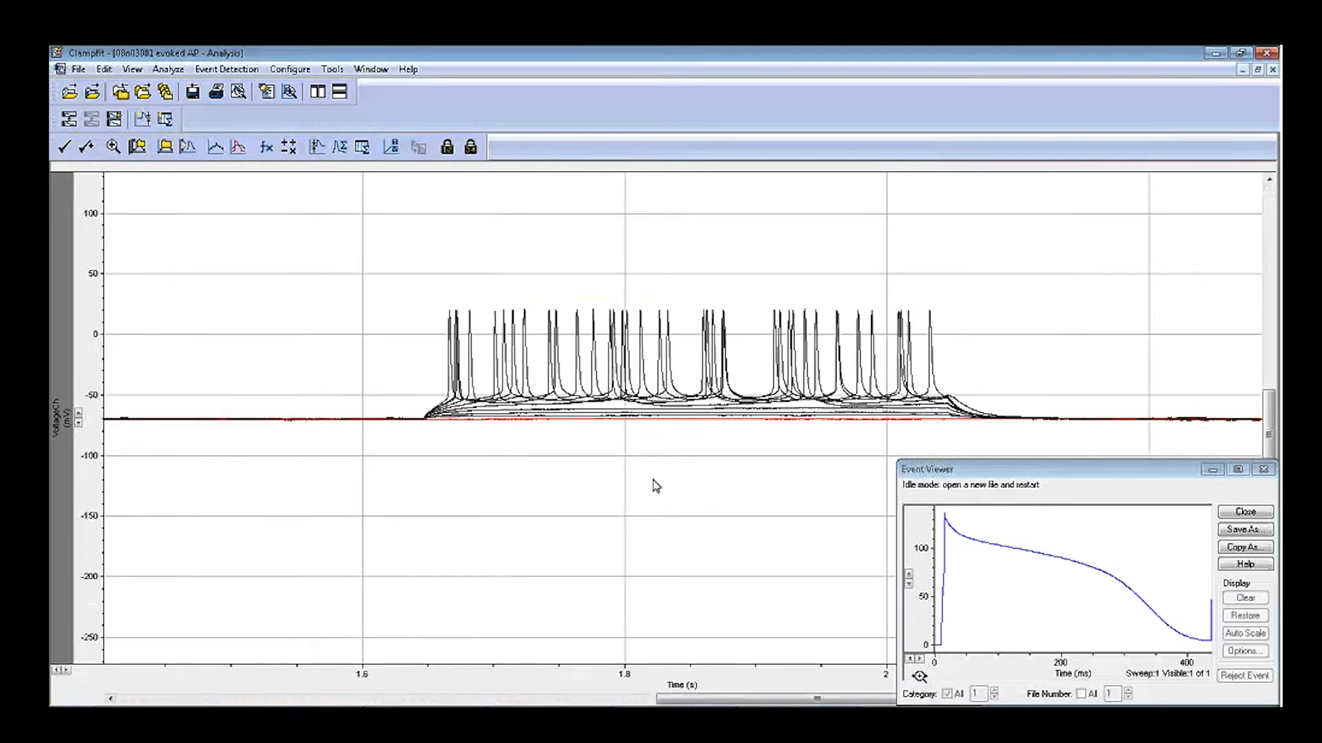
pyautogui.click(215, 72)
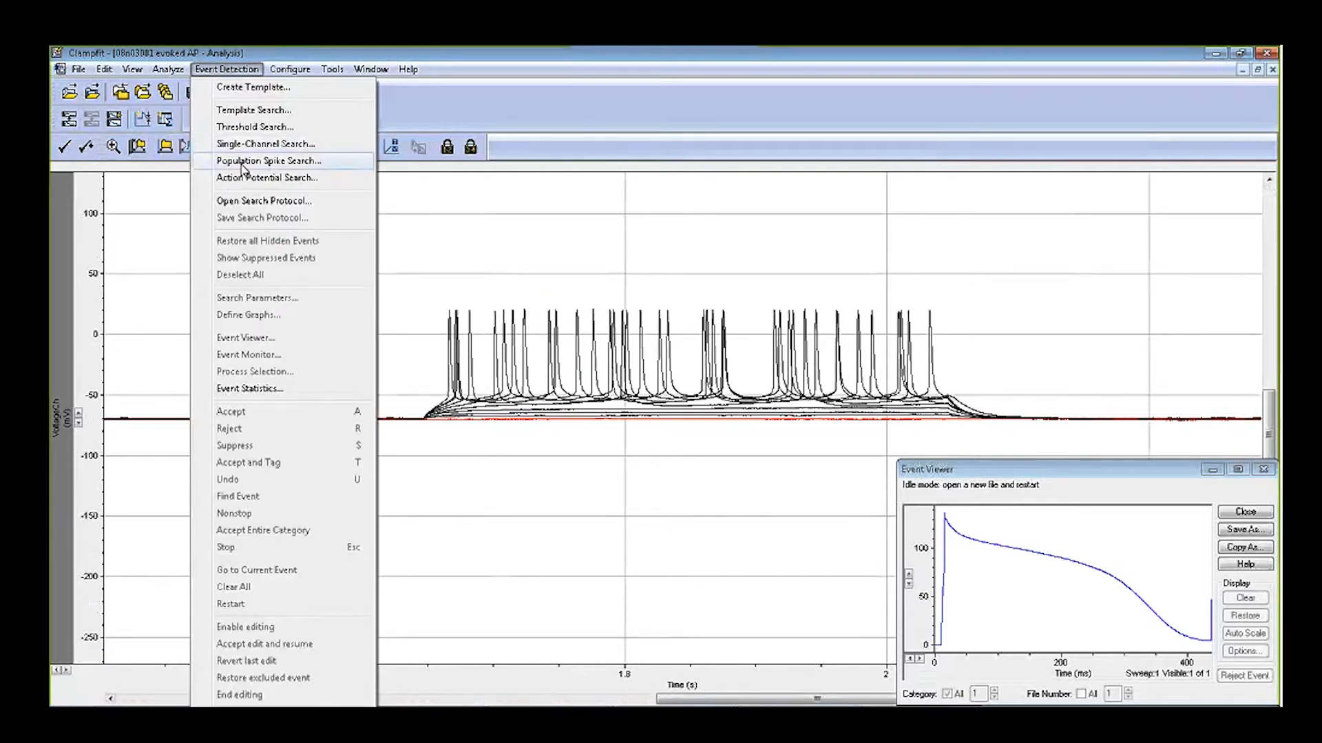
pyautogui.click(243, 177)
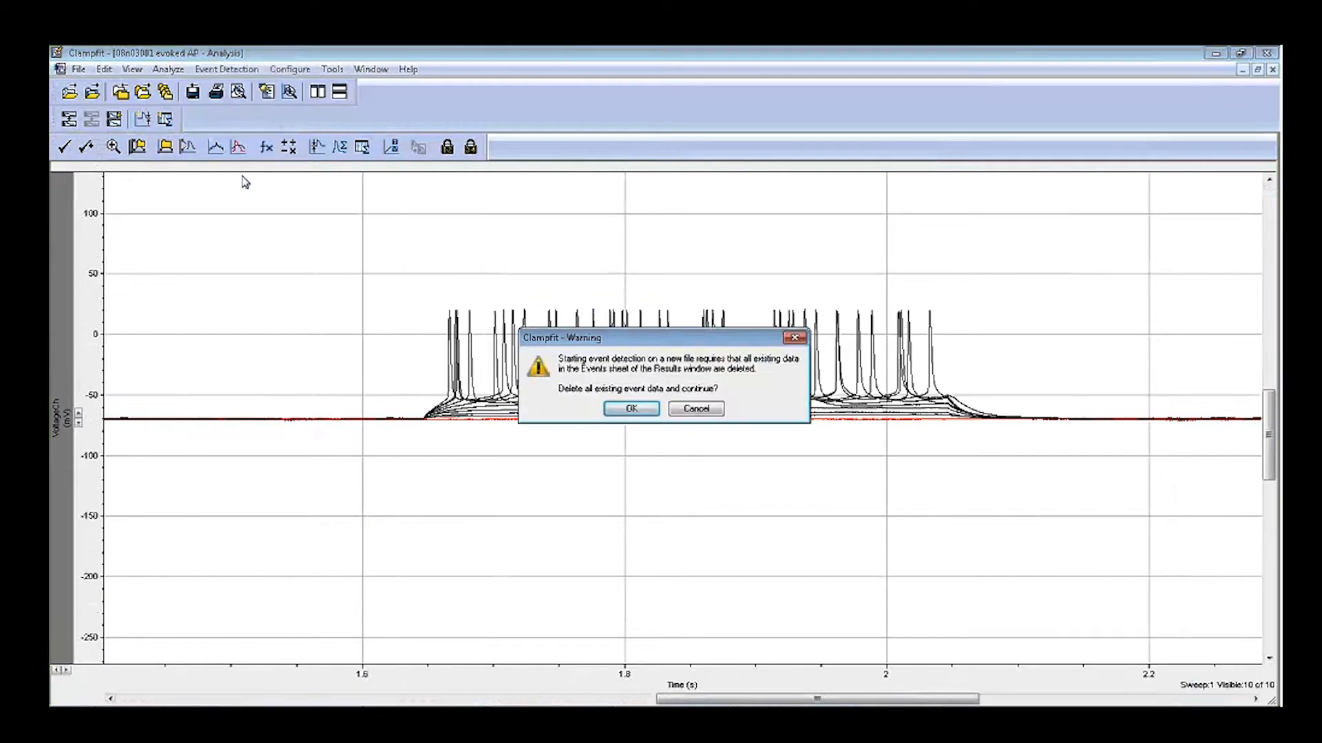
pyautogui.click(644, 410)
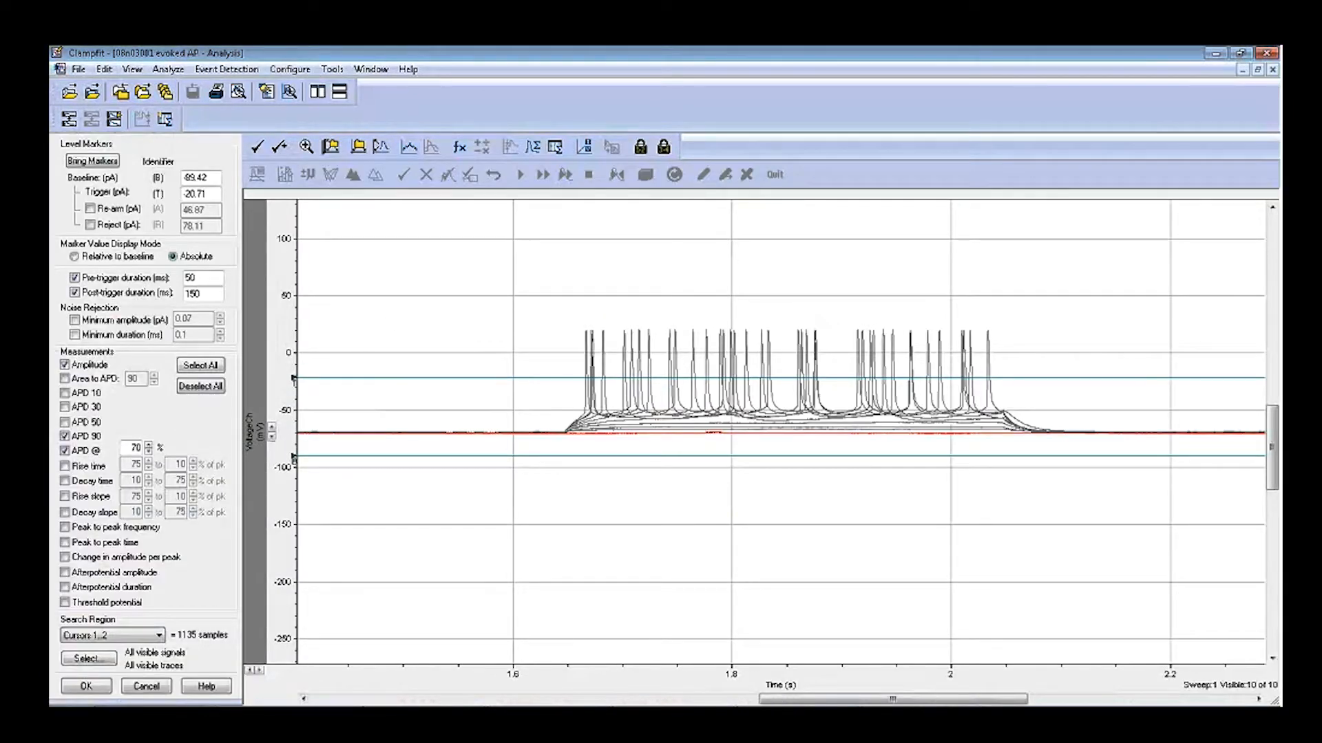
# Bring all cursors into the display region, keeping cursor 1 before the spike train and moving cursors 2, 3 and 4 beyond it, cursor 2 at about 2.17 s
pyautogui.moveTo(300, 390); pyautogui.dragTo(312, 507)
pyautogui.rightClick(612, 582)
pyautogui.click(648, 564)
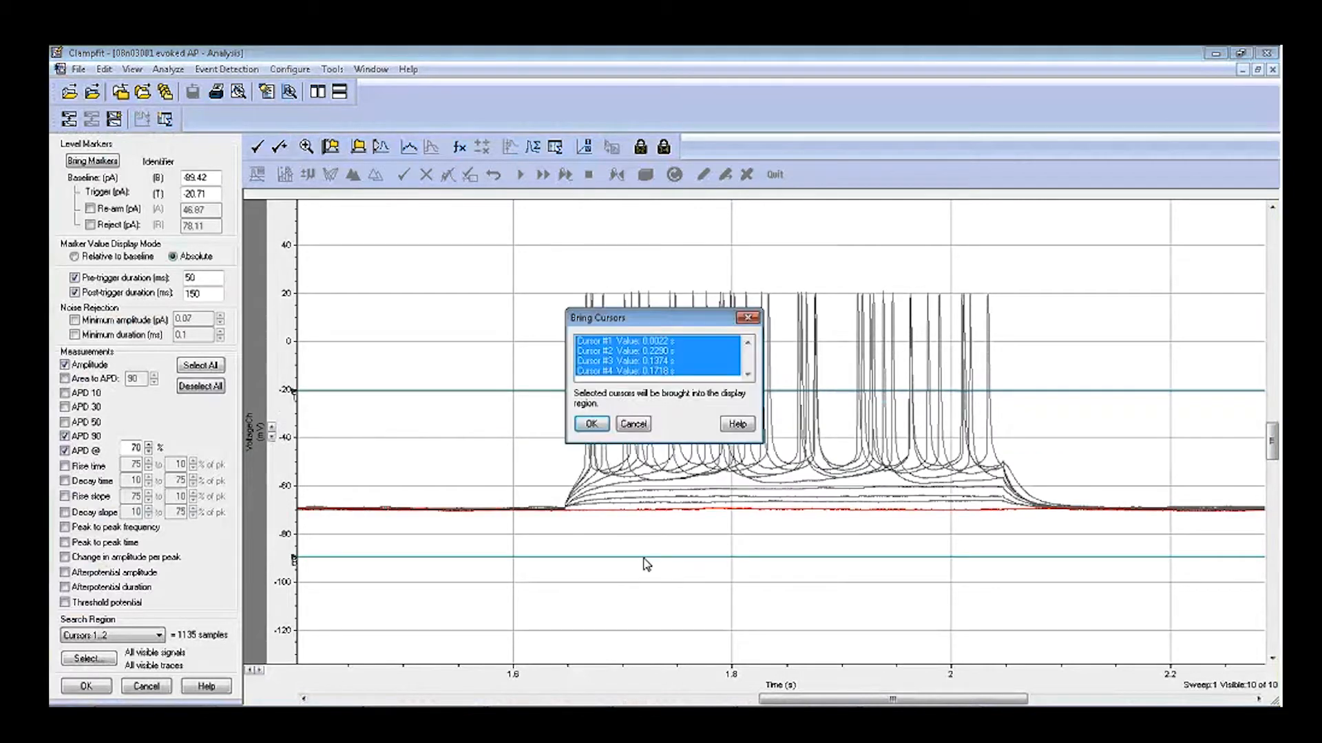
pyautogui.click(591, 423)
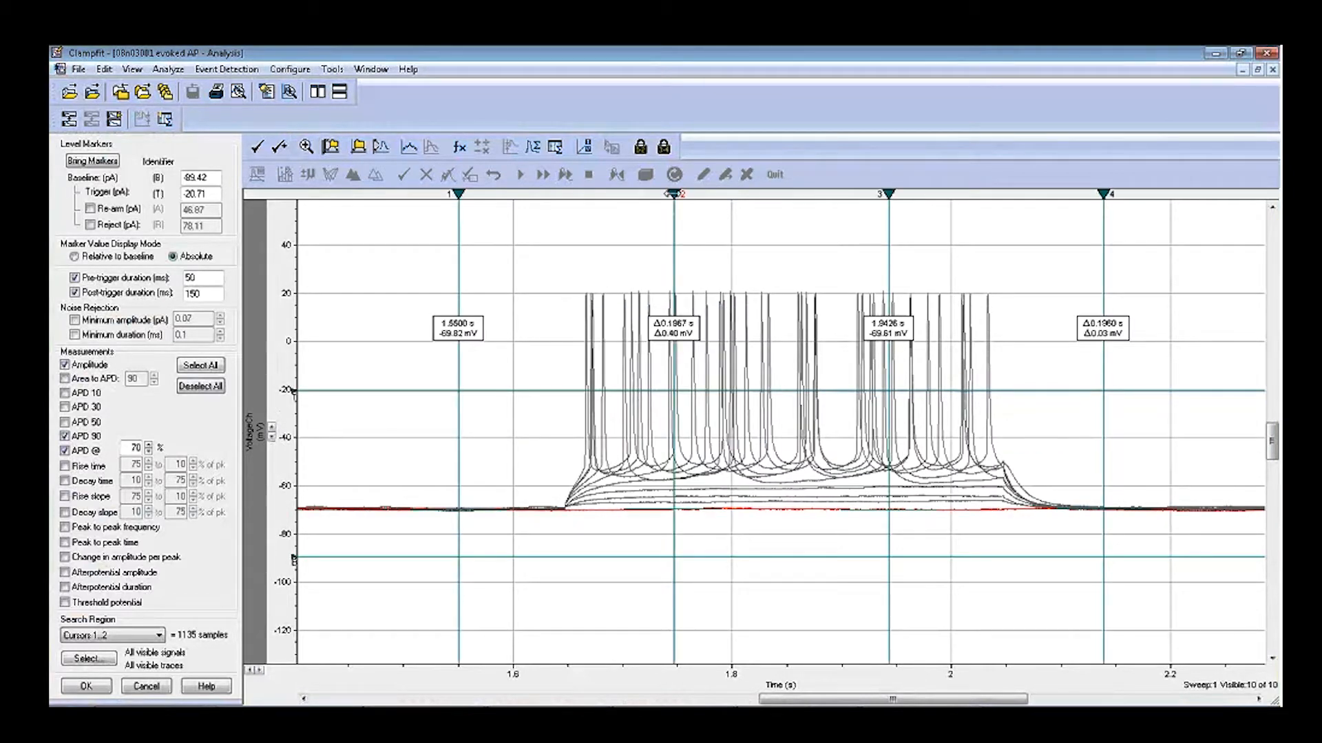
pyautogui.moveTo(674, 194); pyautogui.dragTo(1232, 229)
pyautogui.moveTo(889, 206); pyautogui.dragTo(1186, 247)
# Move the baseline level marker to about -68.8 mV and the trigger marker to about -19.6 mV
pyautogui.moveTo(335, 557); pyautogui.dragTo(344, 513)
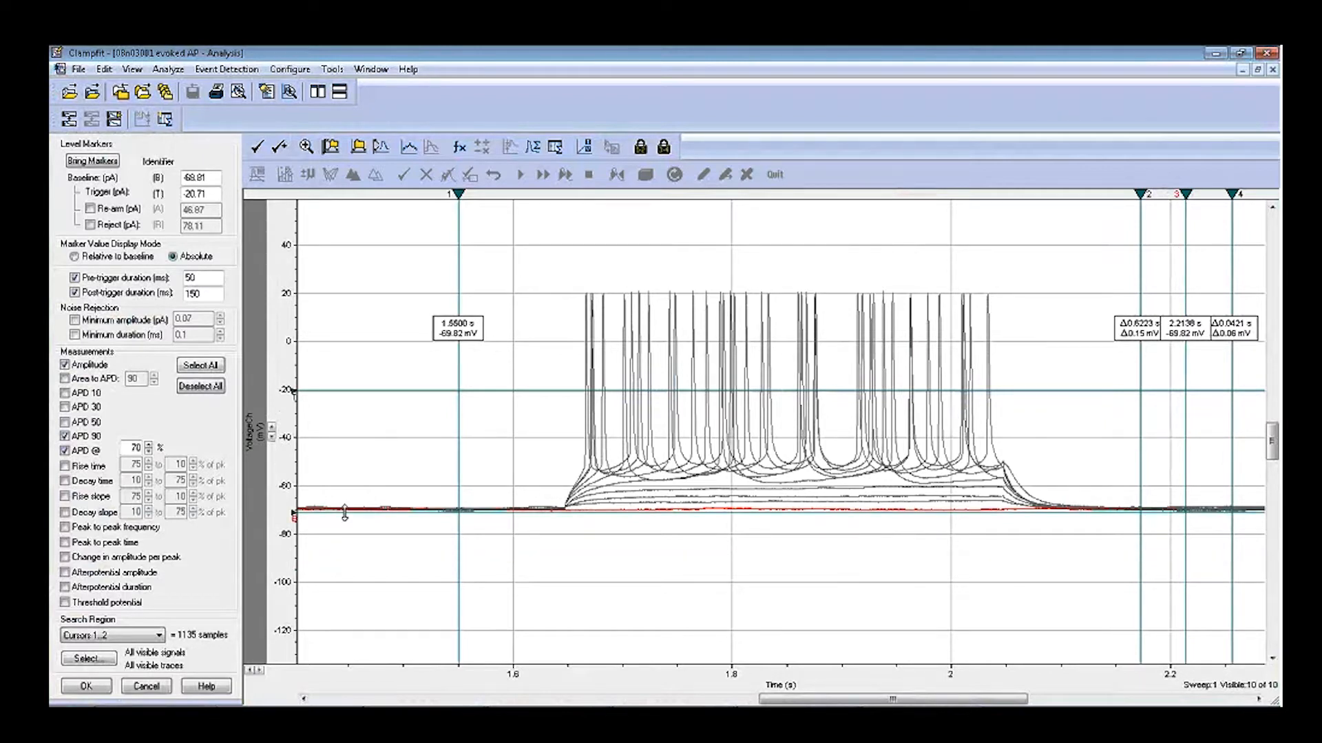
pyautogui.moveTo(386, 390); pyautogui.dragTo(393, 390)
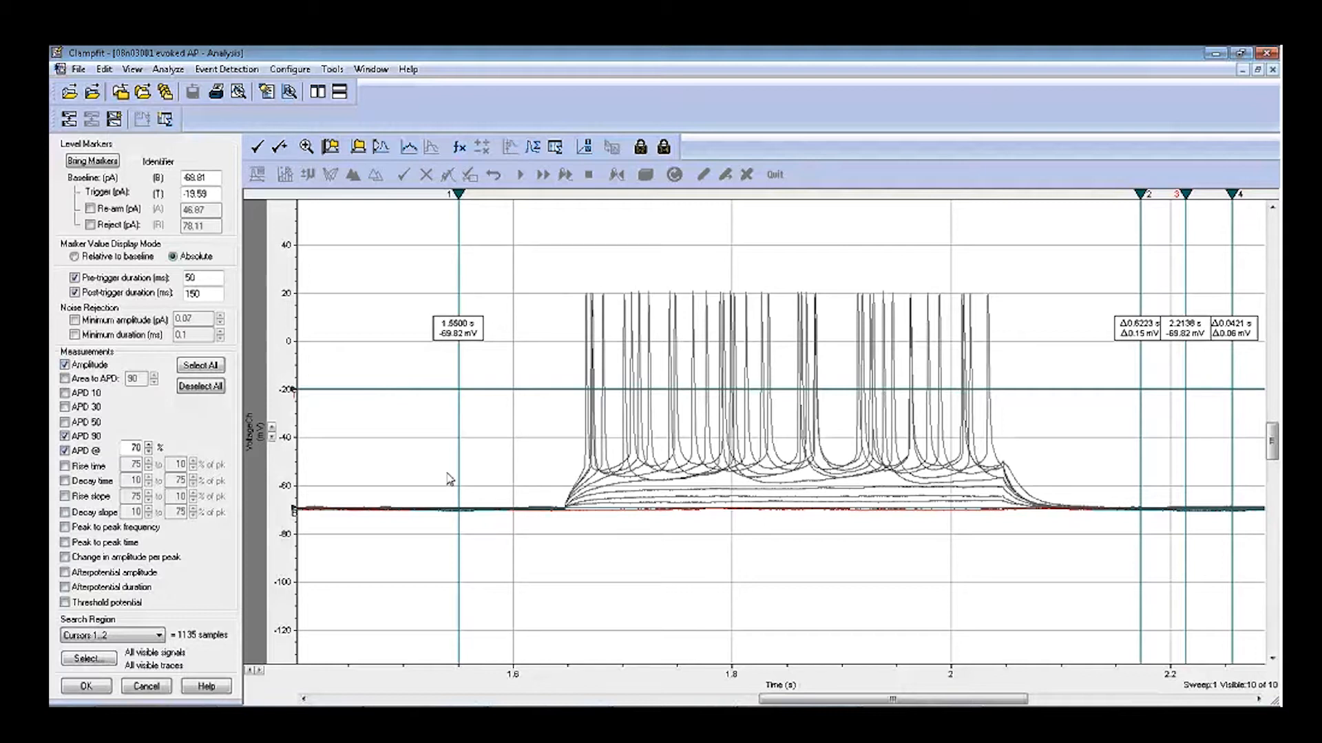
# Replace the APD 90 and APD @ measurements with APD 50, Peak to peak frequency, Peak to peak time and Change in amplitude per peak
pyautogui.click(66, 452)
pyautogui.click(66, 422)
pyautogui.click(66, 436)
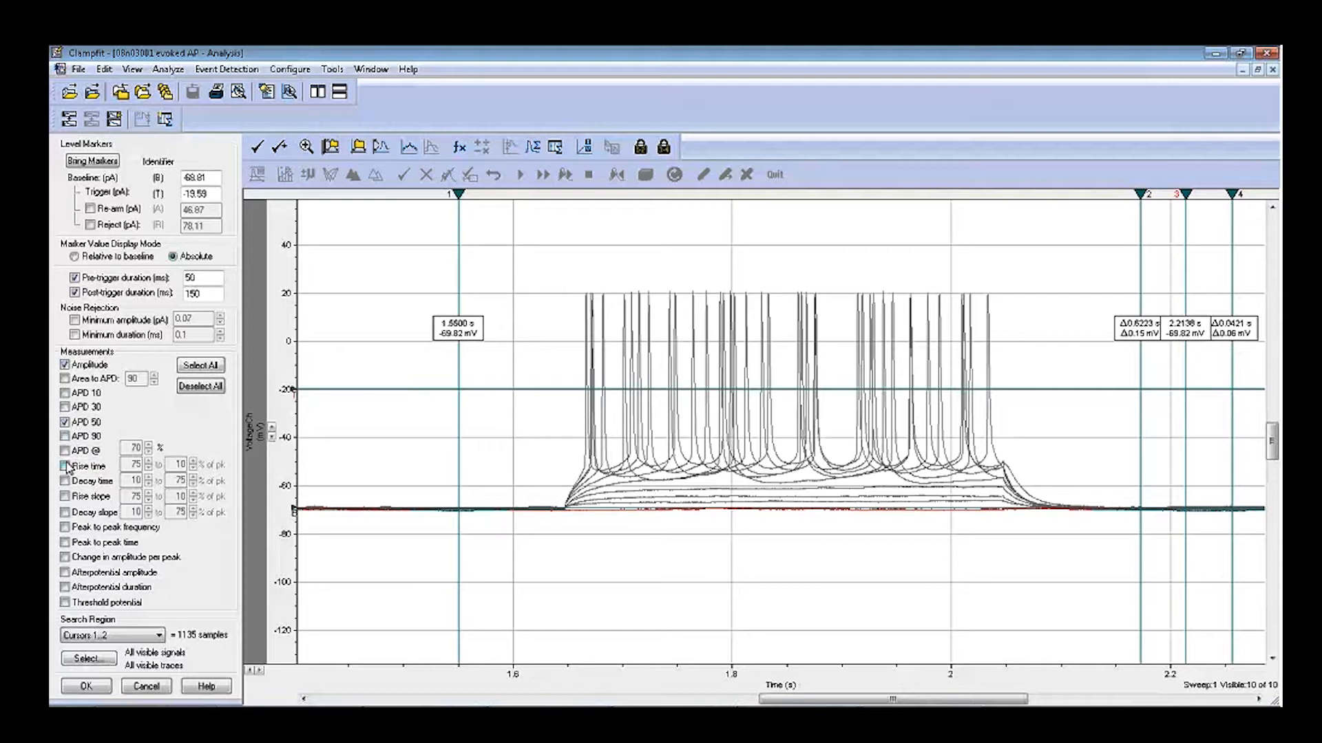
pyautogui.click(64, 528)
pyautogui.click(65, 543)
pyautogui.click(66, 603)
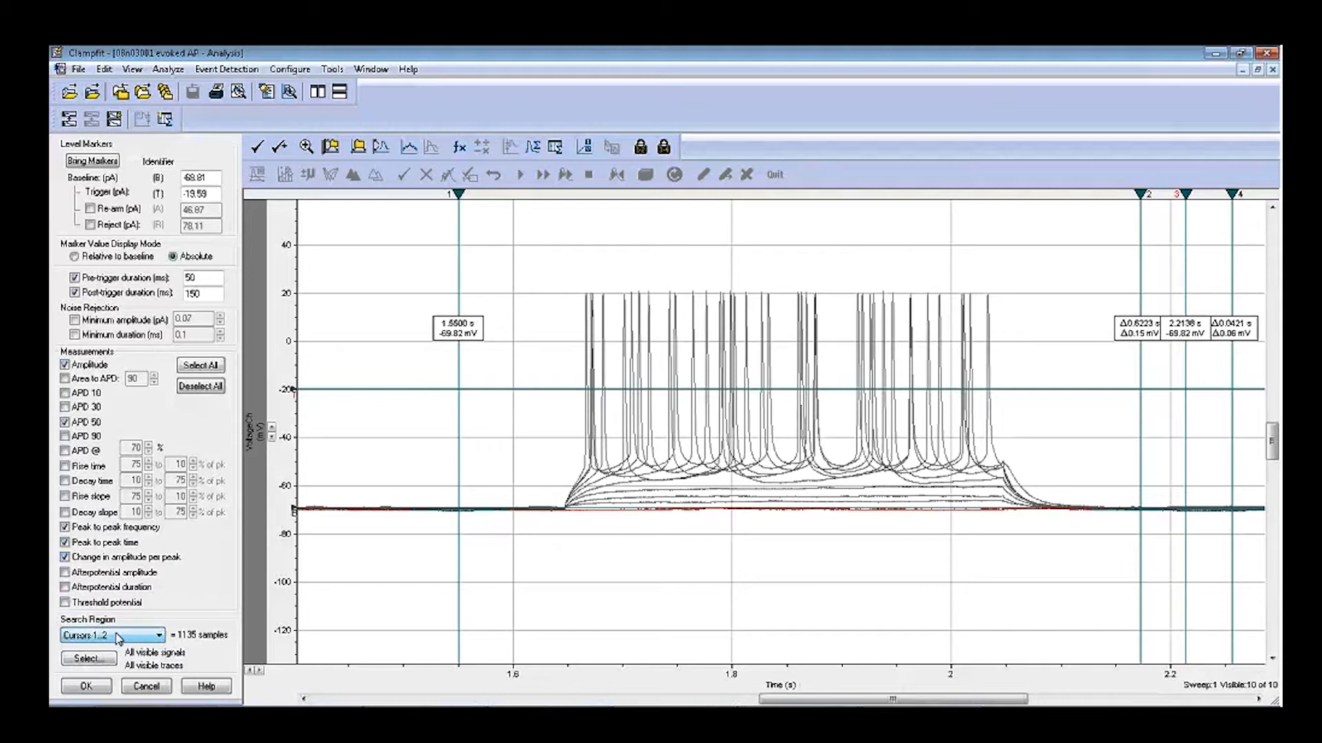
# Set the pre-trigger duration to 10 ms and the post-trigger duration to 30 ms, and accept the search settings
pyautogui.doubleClick(188, 278)
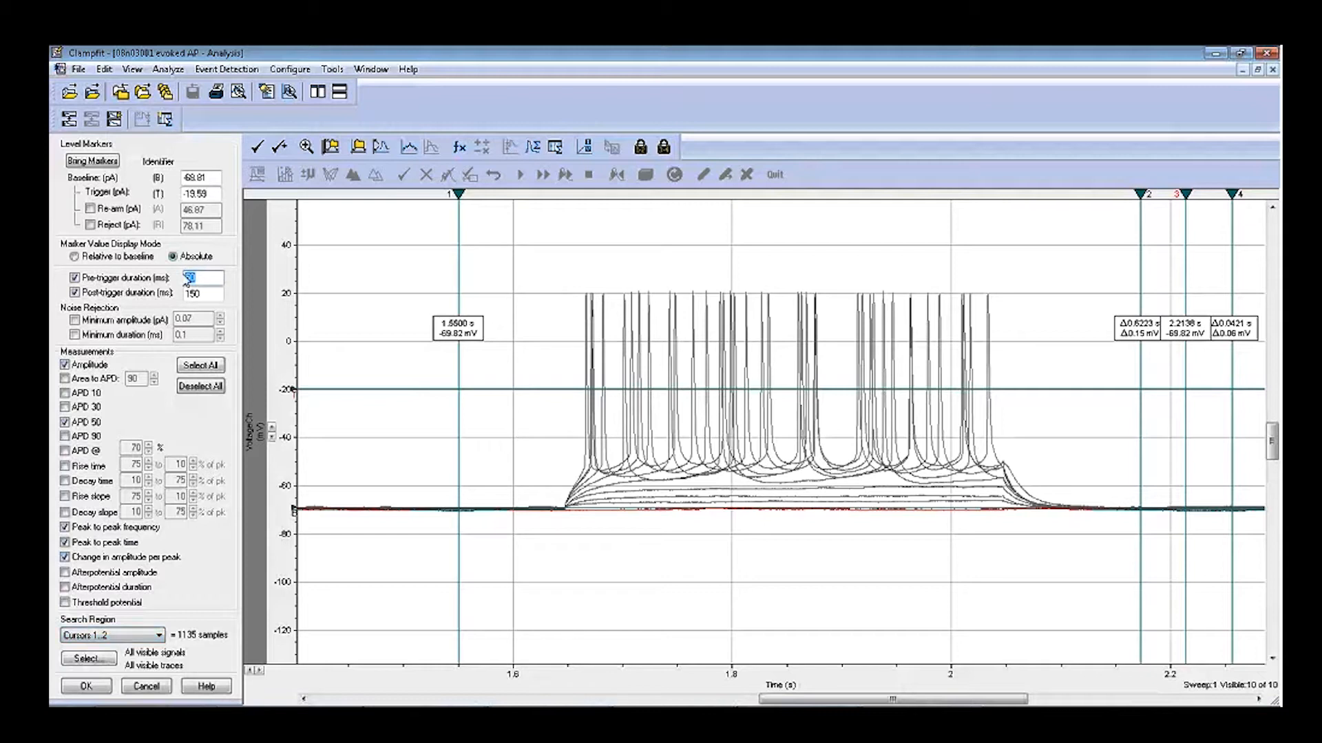
pyautogui.write('10')
pyautogui.doubleClick(200, 296)
pyautogui.write('30')
pyautogui.click(86, 686)
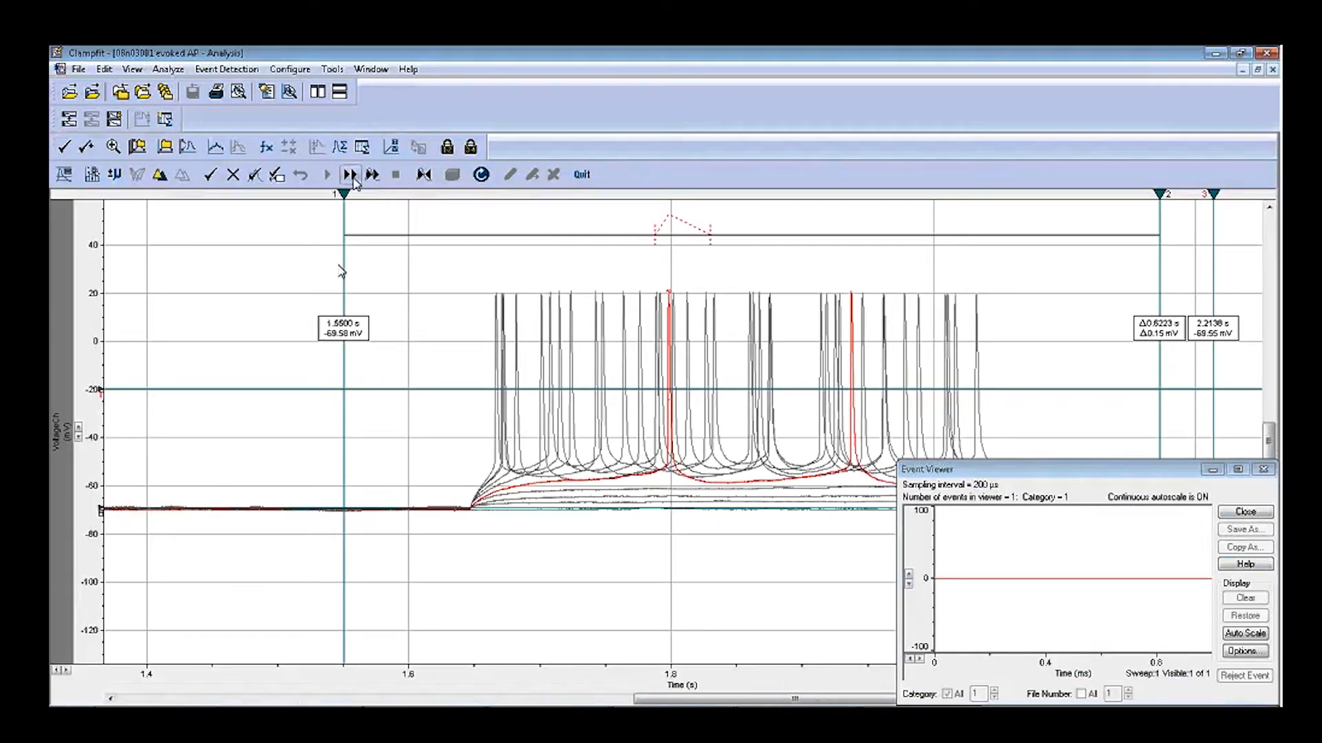
# Run the nonstop action potential search on the evoked AP recording and show the Results1 sheet
pyautogui.click(353, 177)
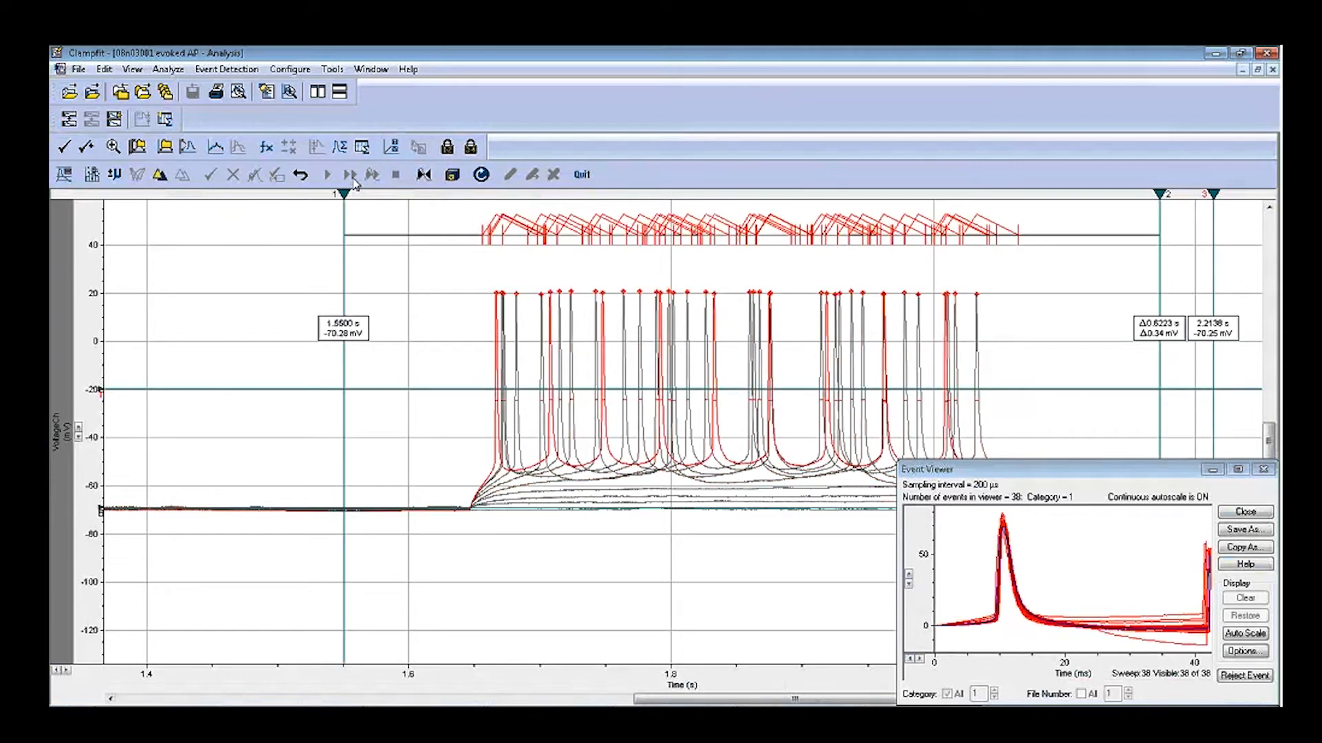
pyautogui.click(371, 69)
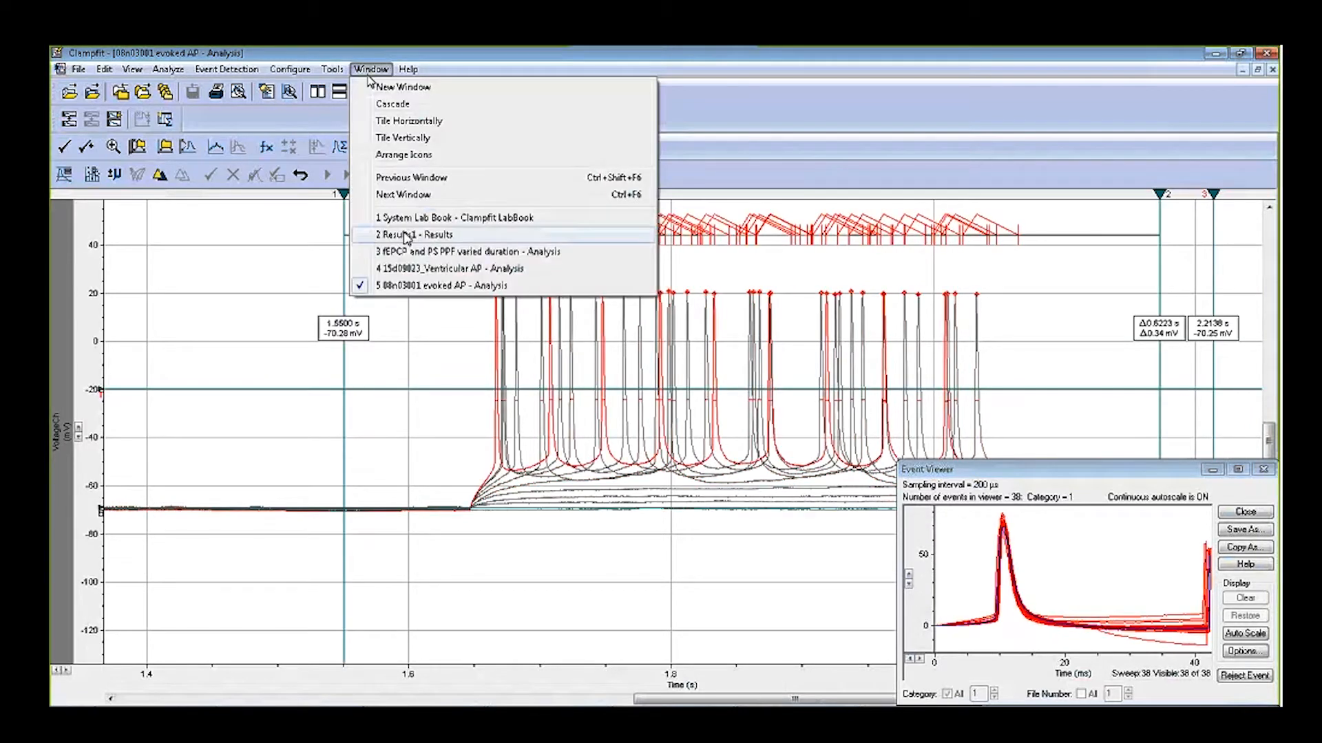
pyautogui.click(406, 235)
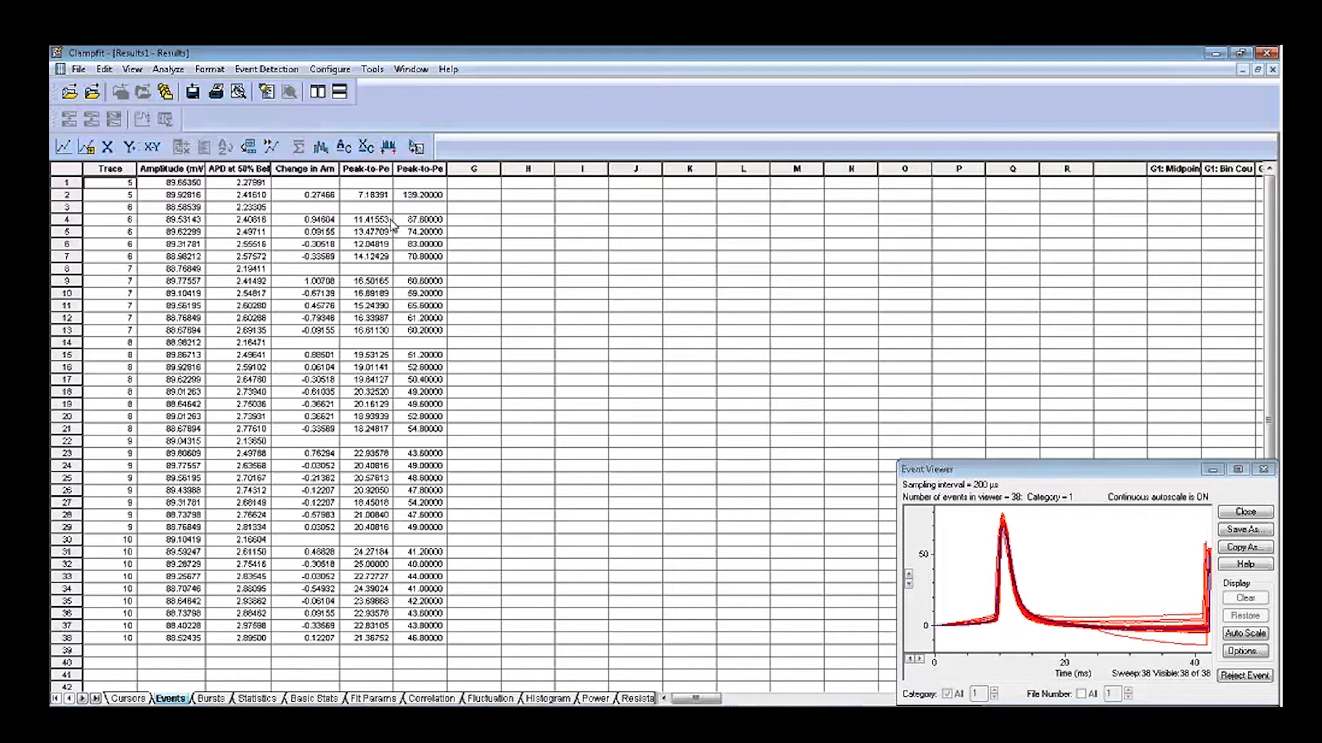
# Minimize the ventricular AP window and tile only the results sheet and the evoked AP recording side by side
pyautogui.click(317, 92)
pyautogui.click(1210, 148)
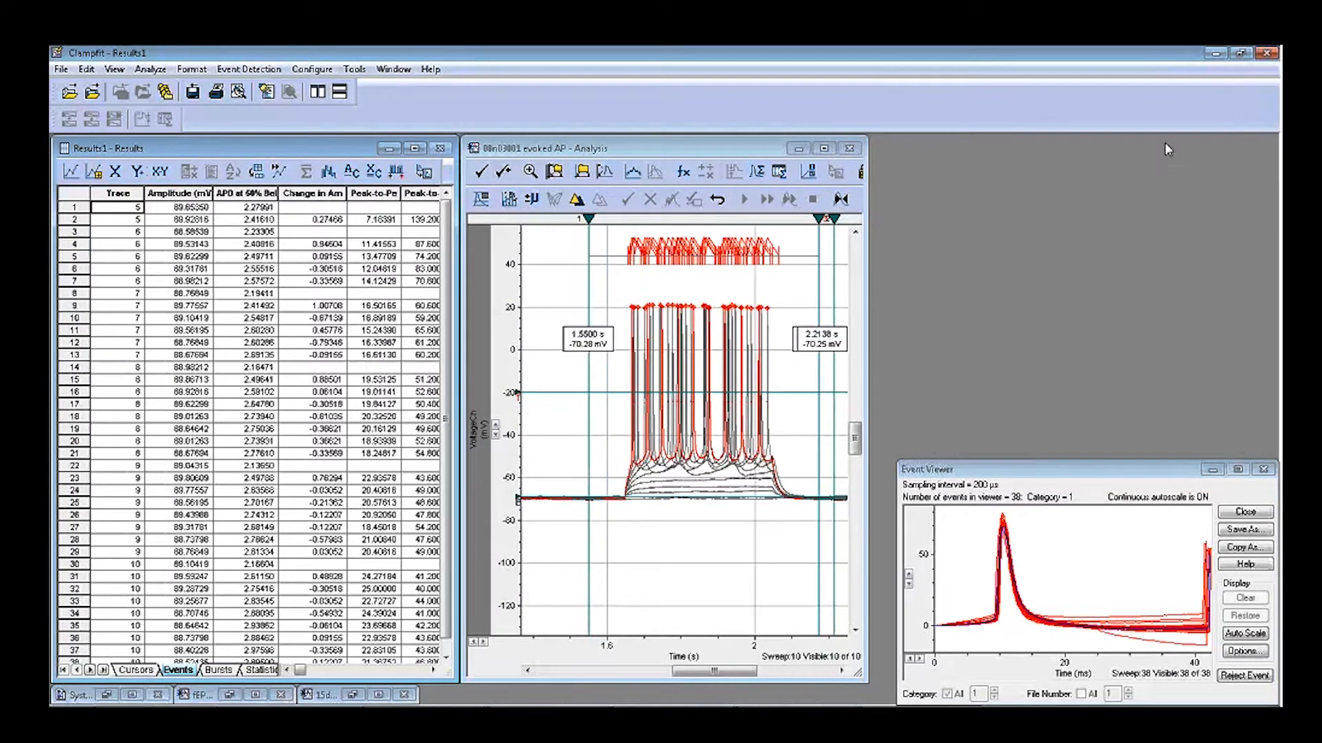
pyautogui.click(319, 93)
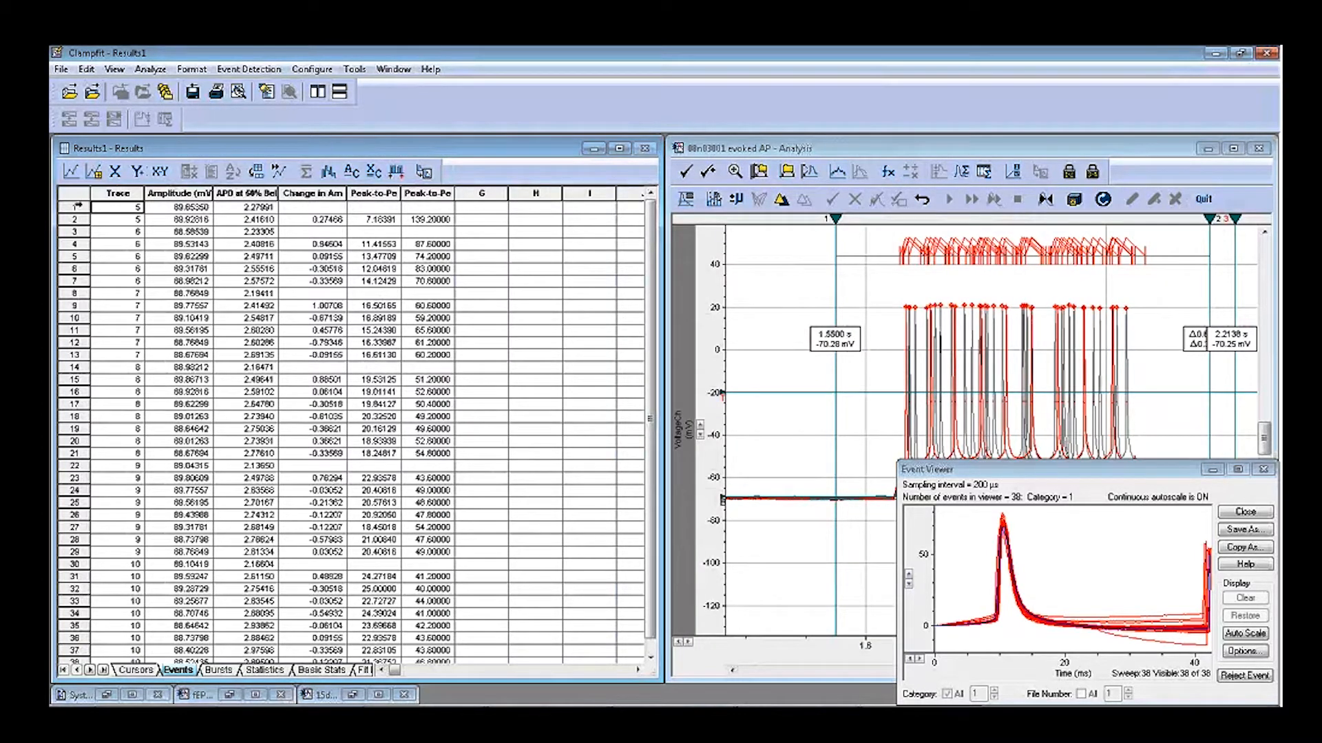
# Examine events 1, 2 and 4 from the results sheet in the evoked AP trace, with the Event Viewer moved clear of it
pyautogui.click(78, 207)
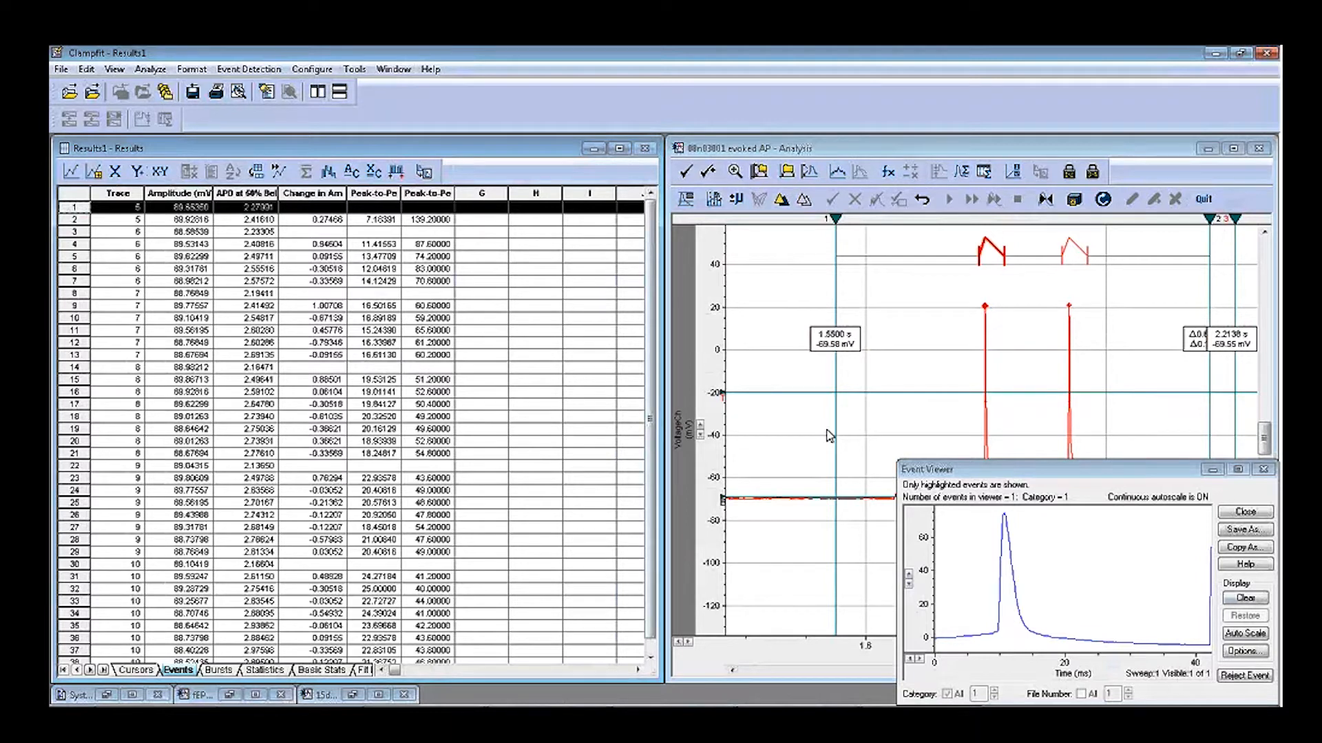
pyautogui.moveTo(1091, 475); pyautogui.dragTo(568, 499)
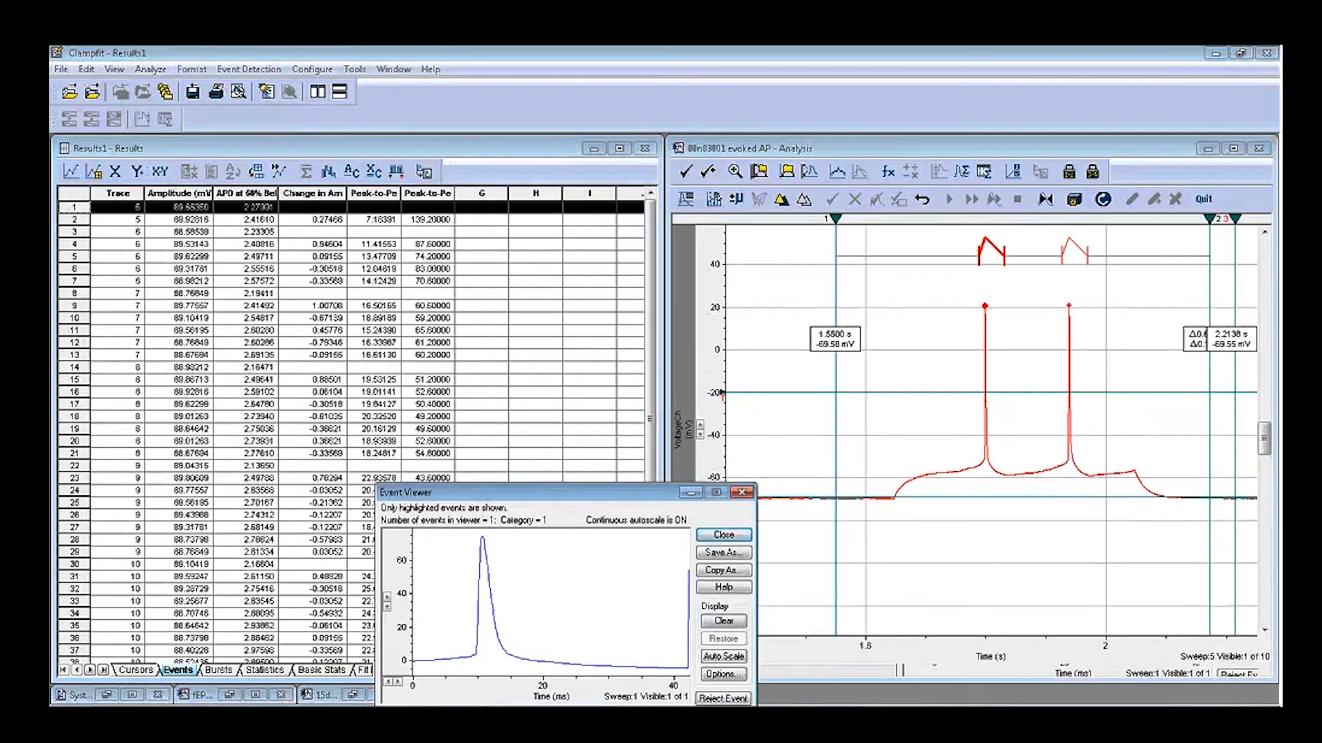
pyautogui.click(74, 220)
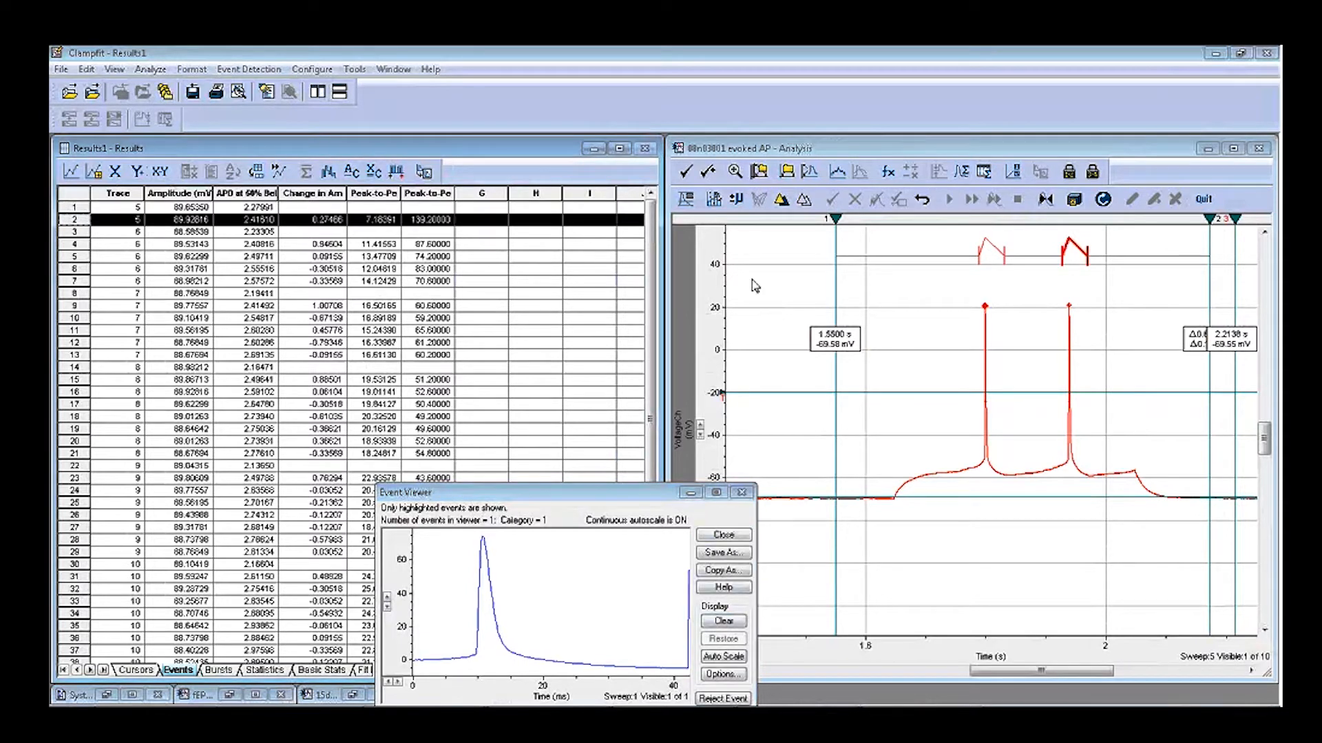
pyautogui.click(205, 246)
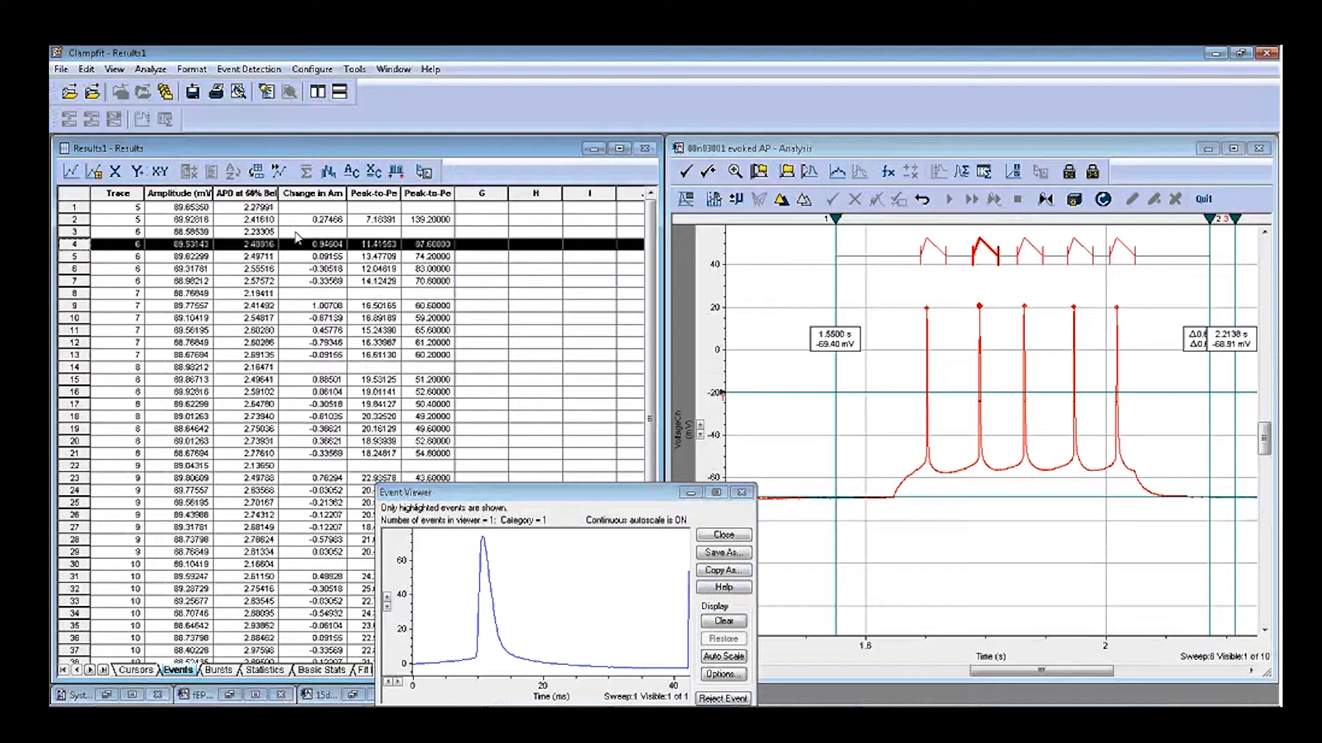
# Select event 8 and widen the Change in Amplitude, Peak-to-Peak Frequency and Peak-to-Peak Time columns until their headings are readable
pyautogui.moveTo(347, 193); pyautogui.dragTo(368, 194)
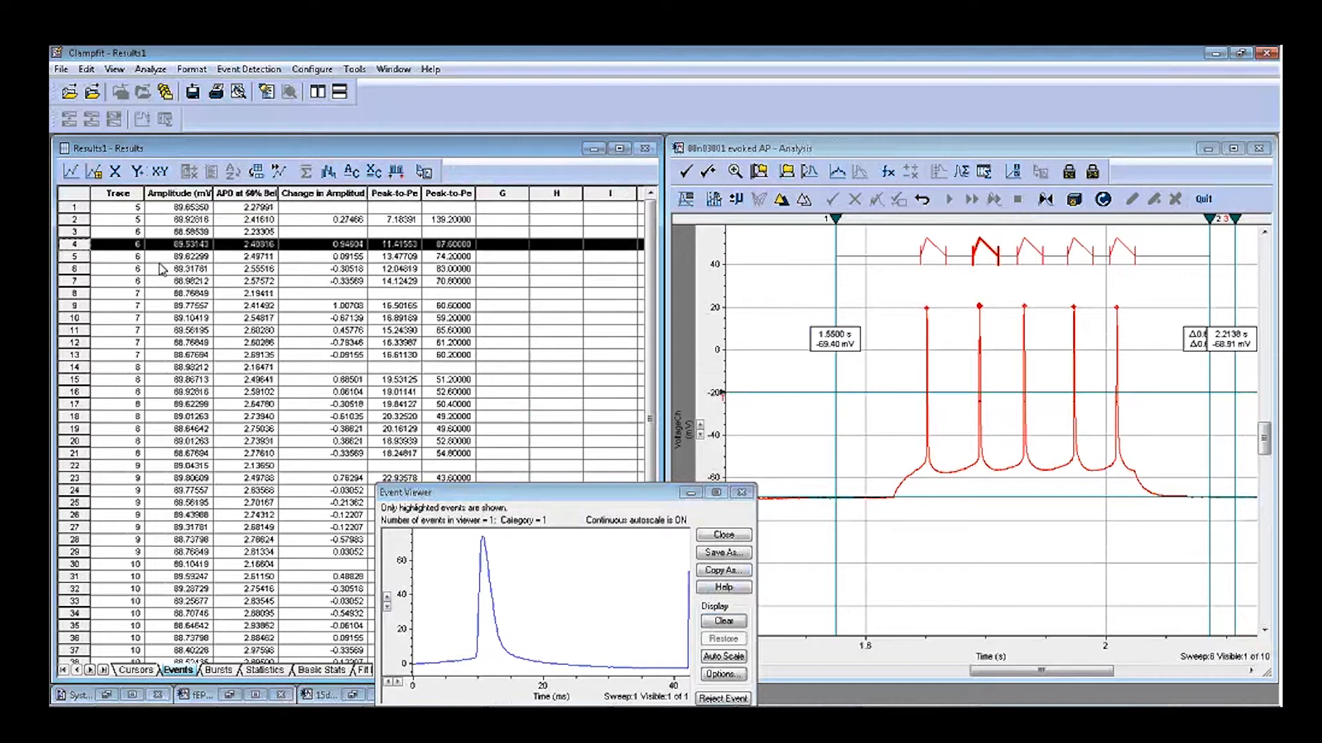
pyautogui.click(77, 294)
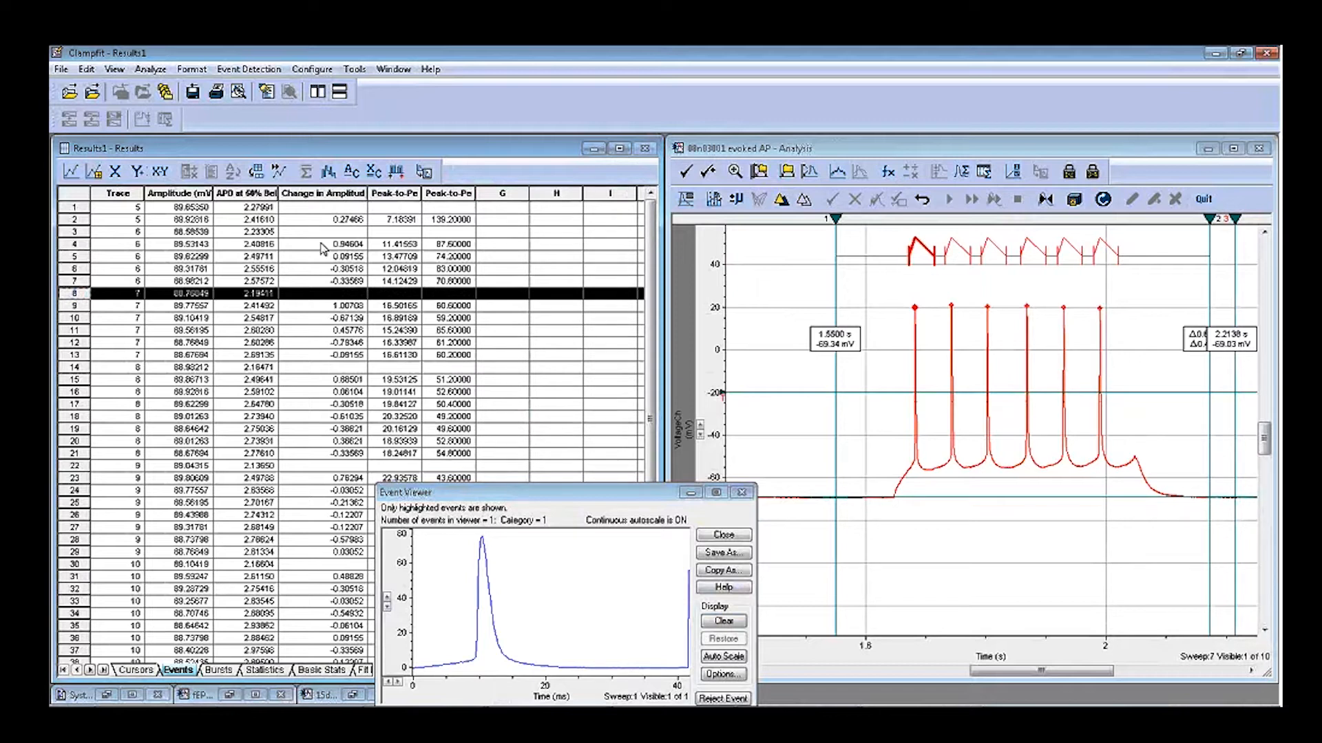
pyautogui.moveTo(422, 193); pyautogui.dragTo(579, 195)
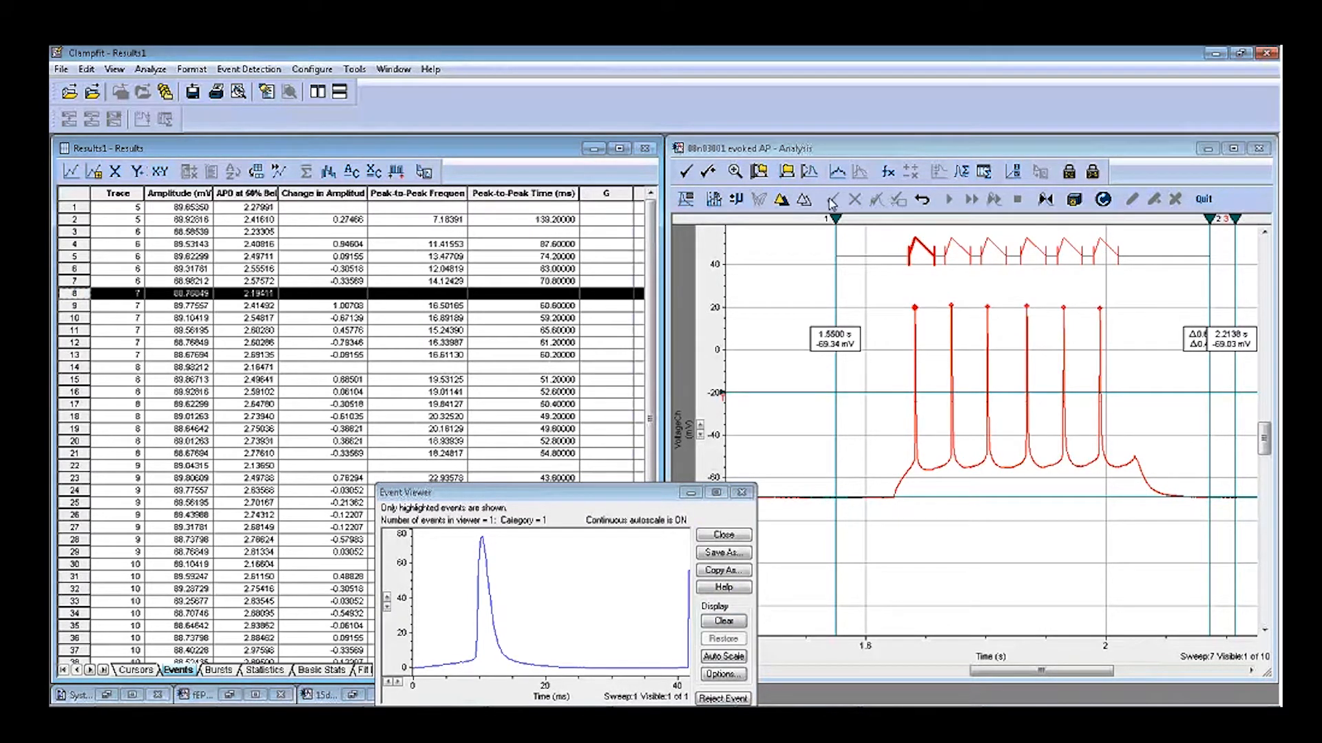
# Maximize the evoked AP recording window and quit its event detection session
pyautogui.click(1233, 149)
pyautogui.click(701, 490)
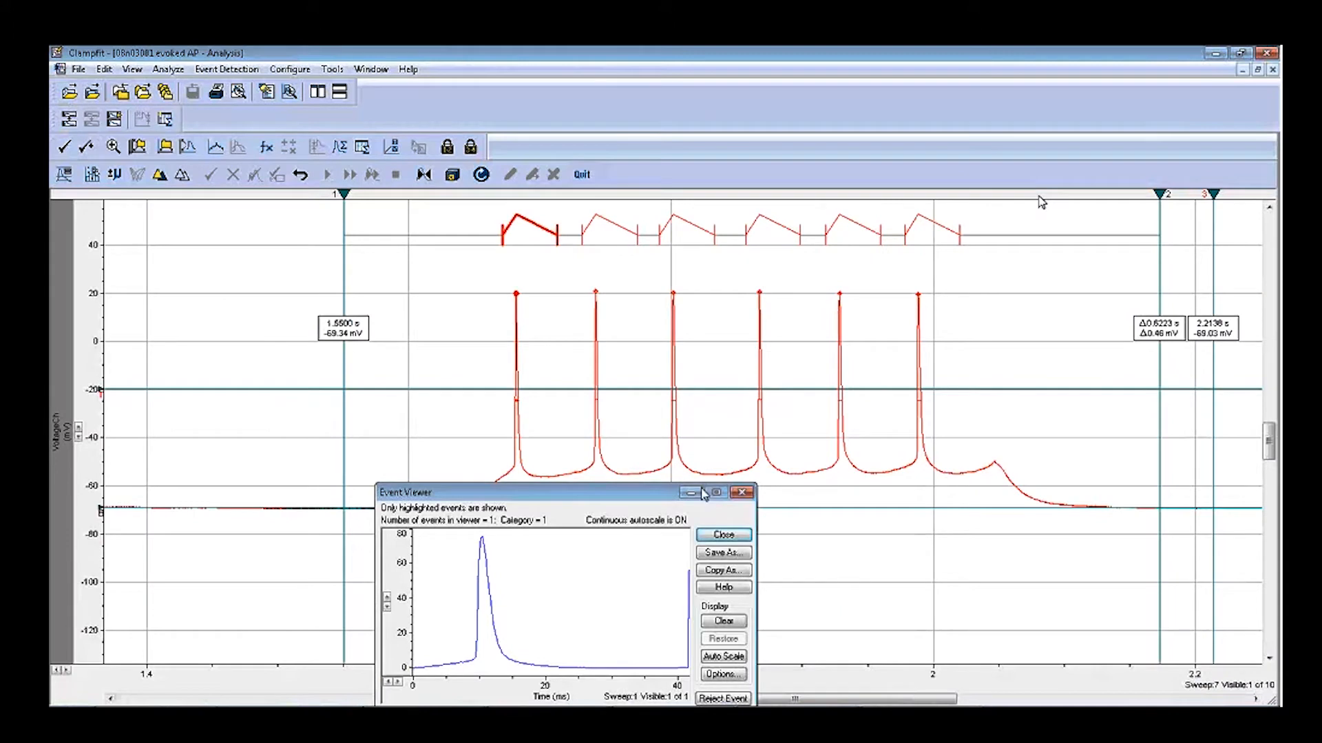
pyautogui.moveTo(702, 492); pyautogui.dragTo(1110, 485)
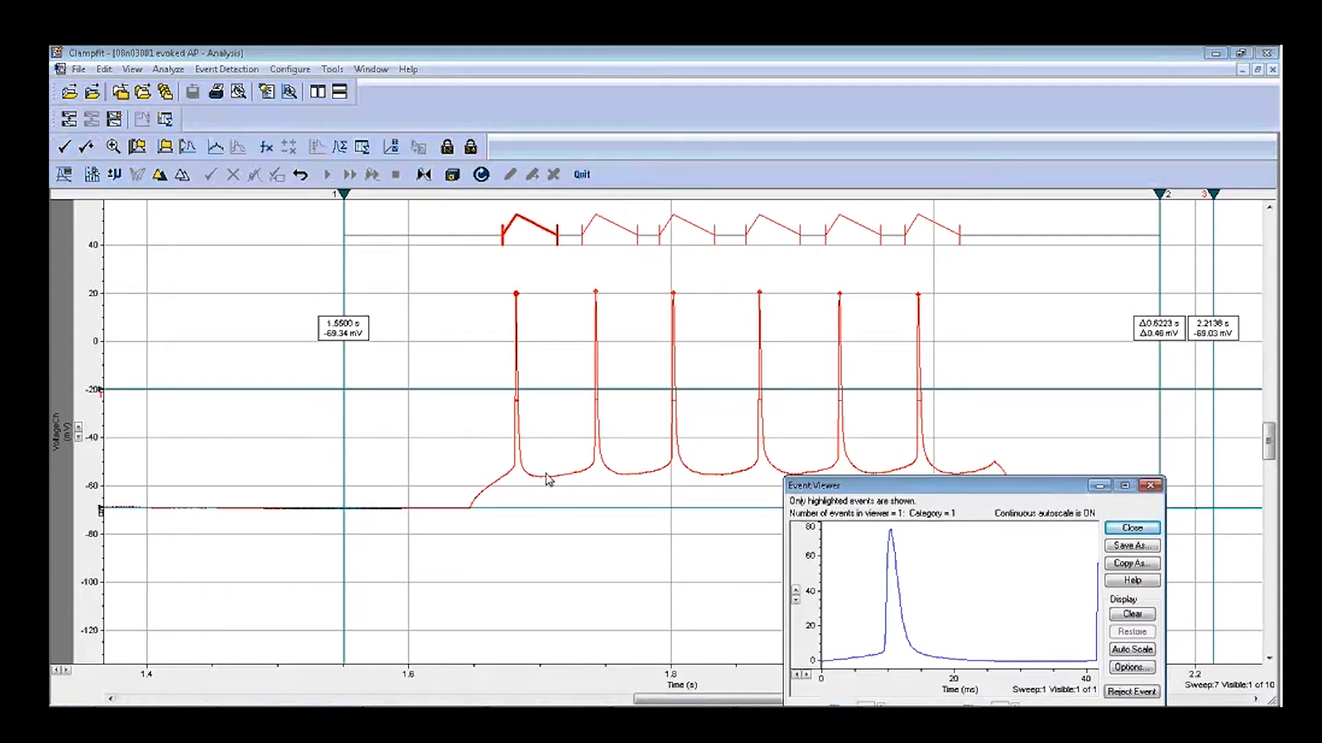
pyautogui.click(208, 70)
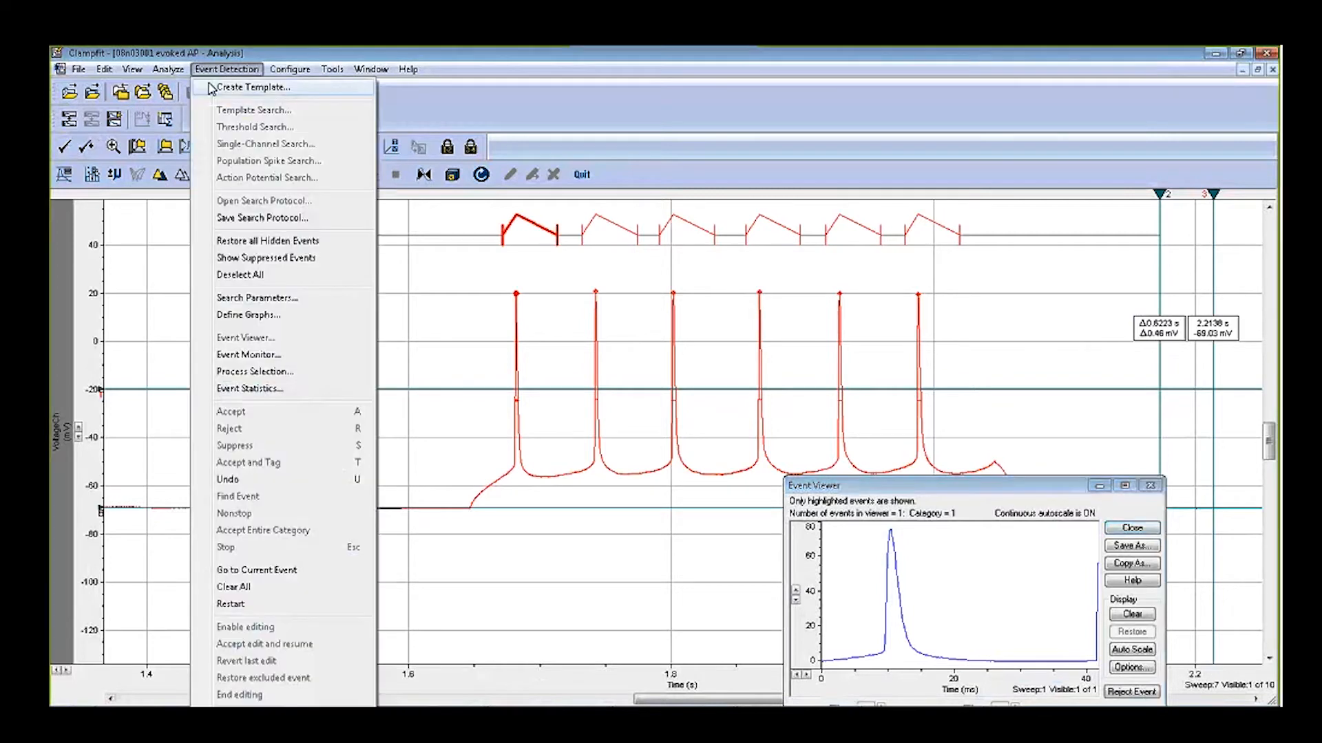
pyautogui.click(235, 718)
pyautogui.click(629, 437)
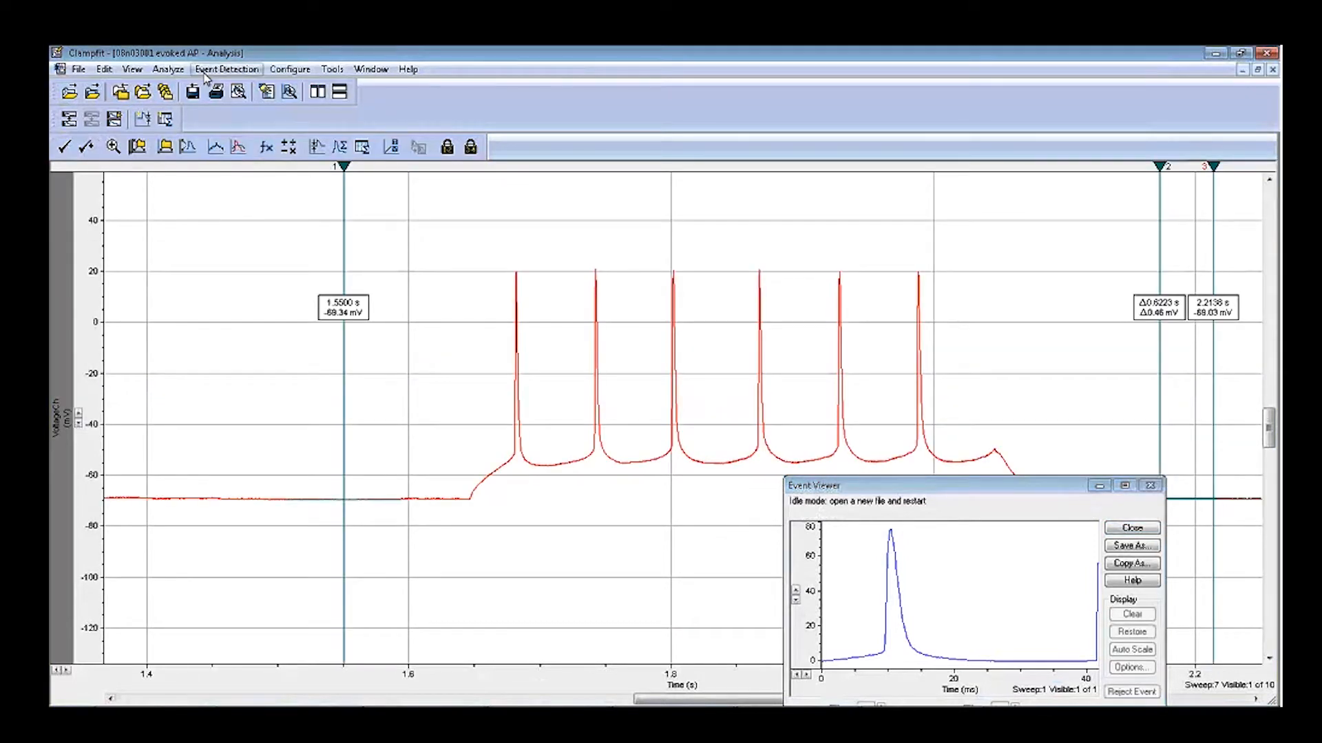
# Open the data file 12821416-3 afterpotential from the Action potential sample data folder
pyautogui.click(80, 70)
pyautogui.click(112, 130)
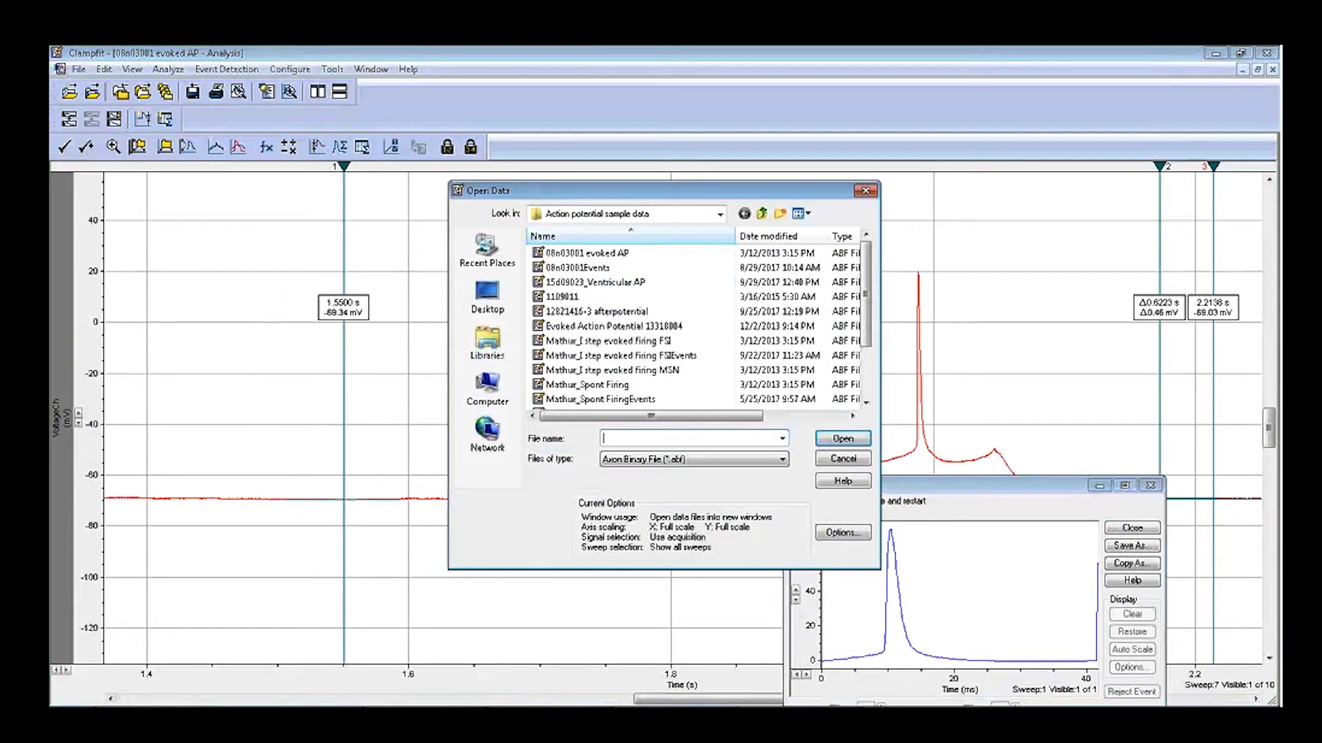
pyautogui.doubleClick(644, 315)
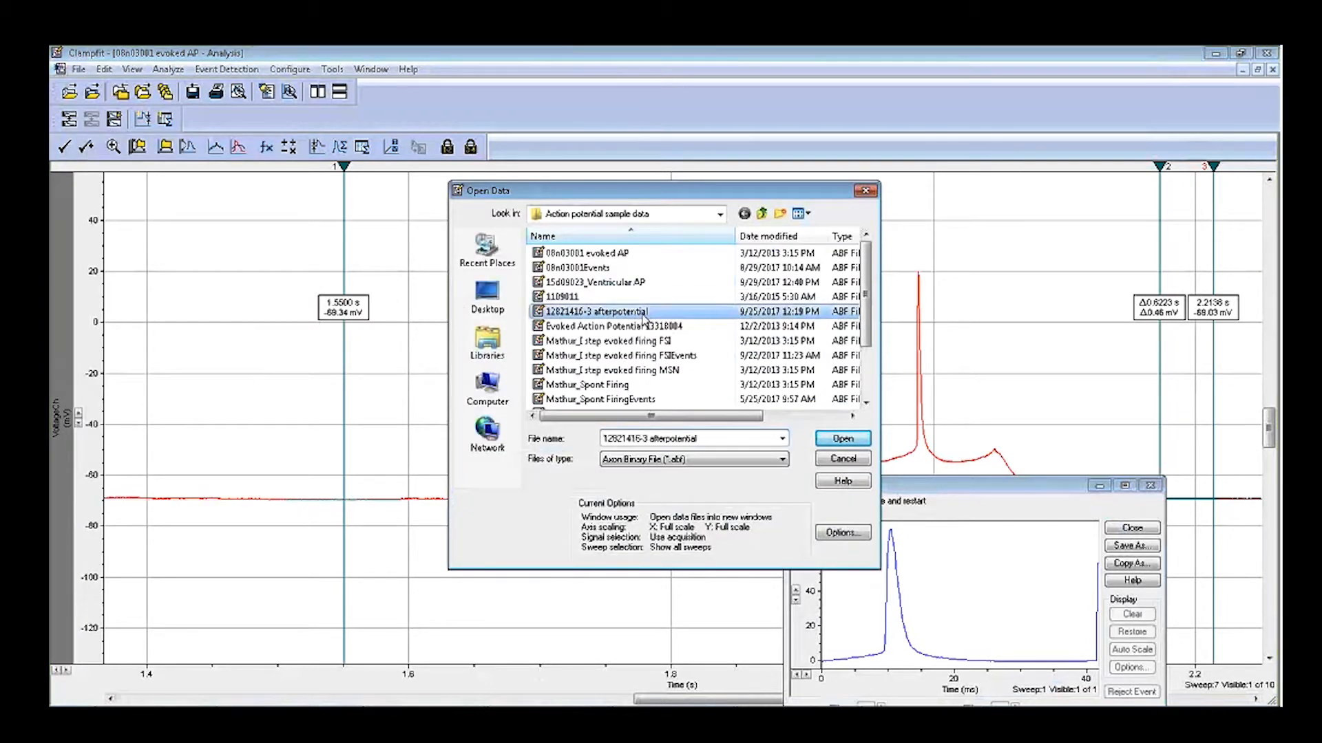
# Maximize the primary signal and rescale its voltage axis to roughly -100 to 100 mV
pyautogui.rightClick(612, 349)
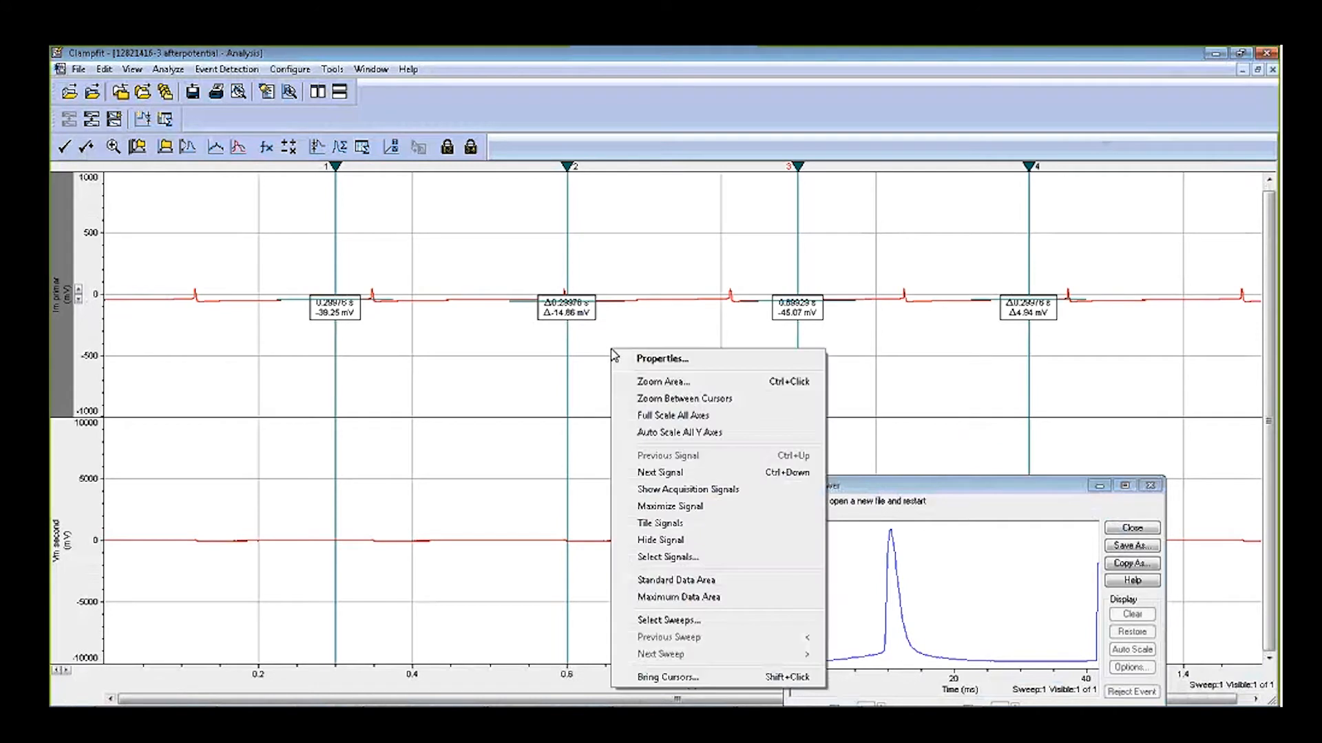
pyautogui.click(691, 525)
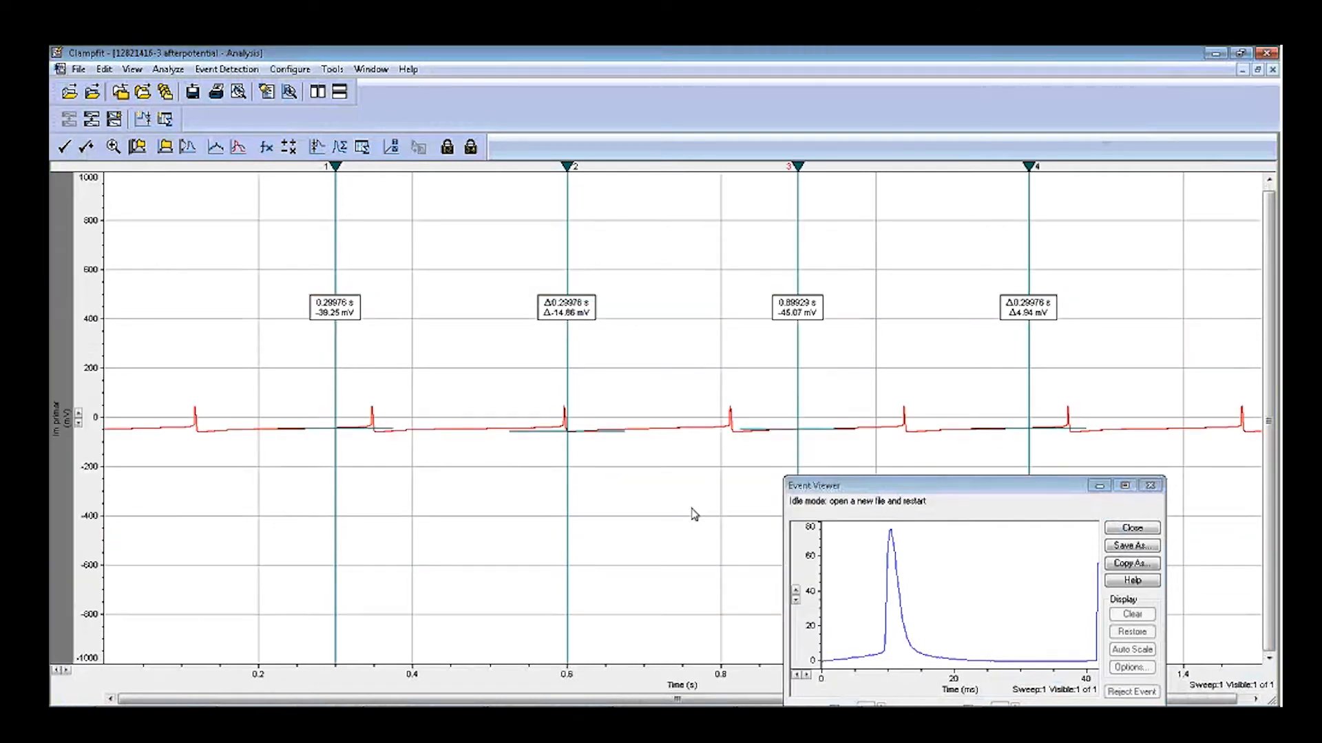
pyautogui.moveTo(95, 367); pyautogui.dragTo(95, 482)
pyautogui.click(114, 147)
pyautogui.moveTo(95, 284); pyautogui.dragTo(95, 495)
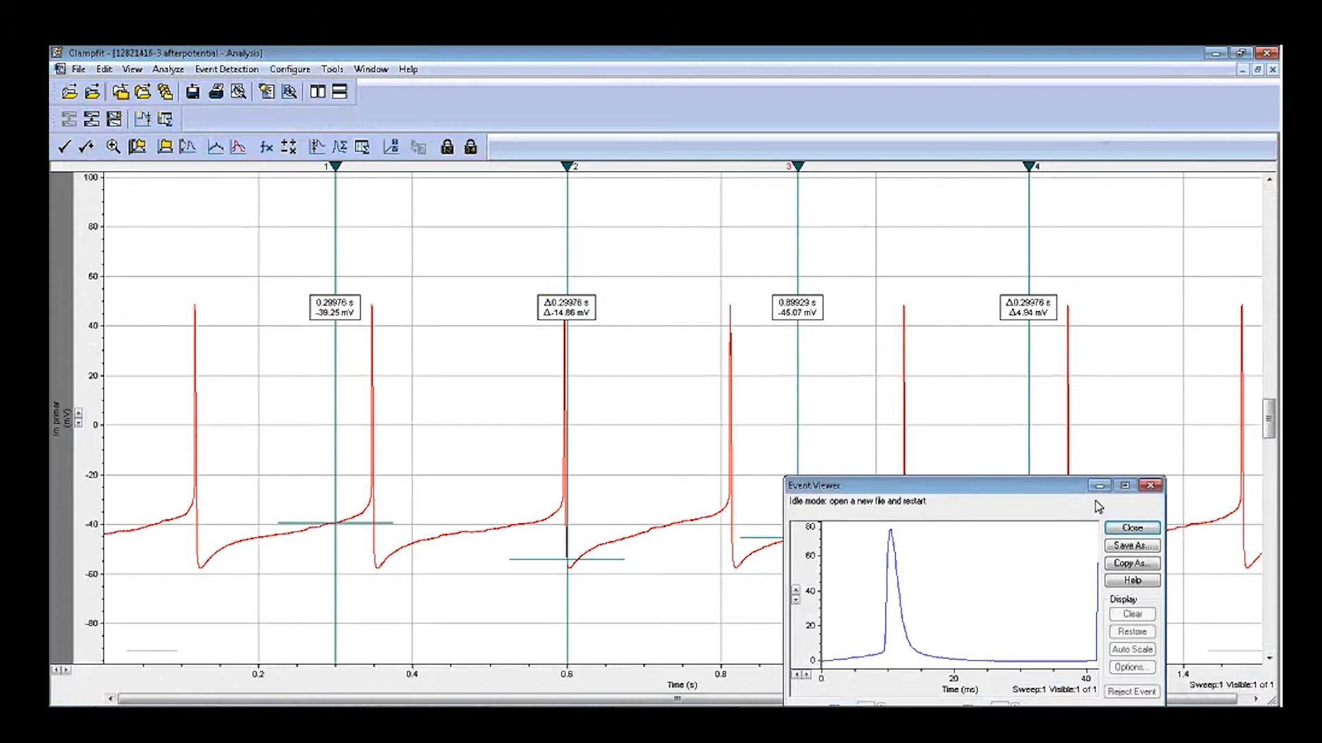
# Start an Action Potential Search with the baseline marker at about -44.3 mV and the trigger marker at -9.5 mV
pyautogui.moveTo(1067, 490); pyautogui.dragTo(1133, 500)
pyautogui.click(227, 69)
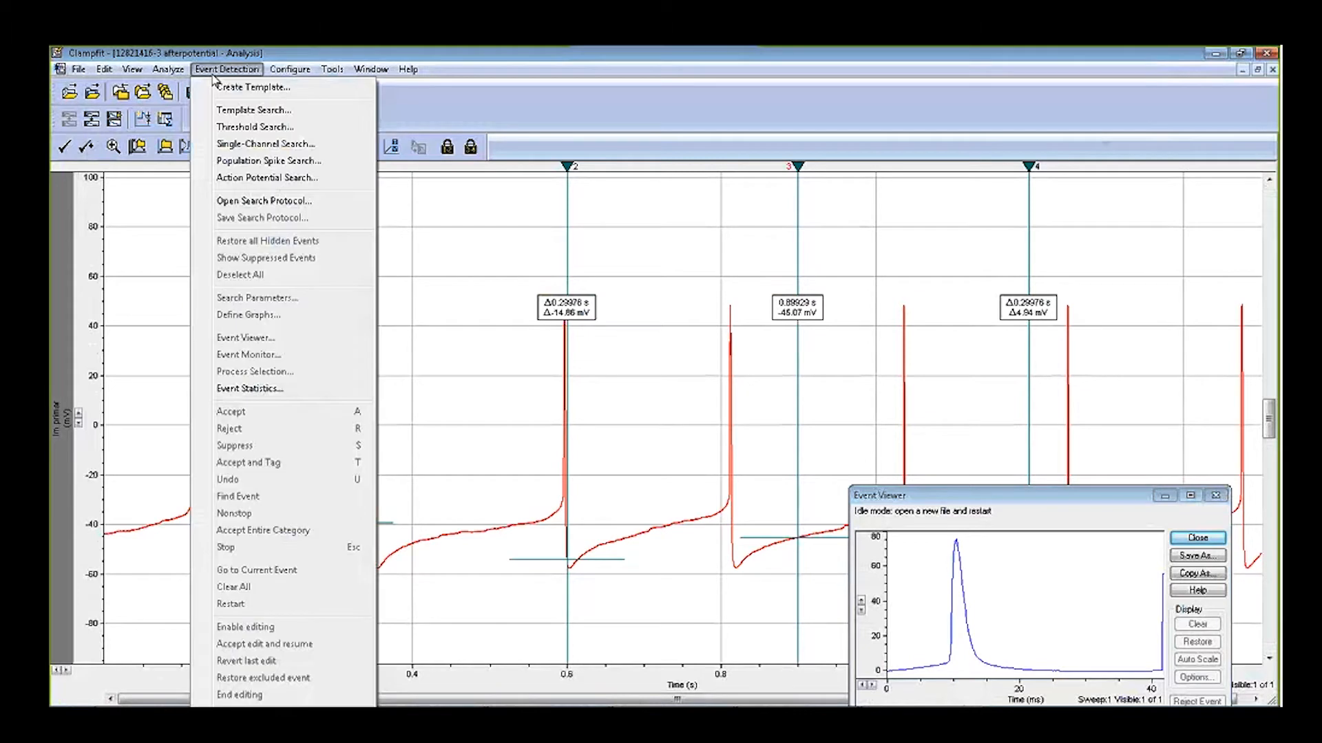
pyautogui.click(274, 177)
pyautogui.click(609, 407)
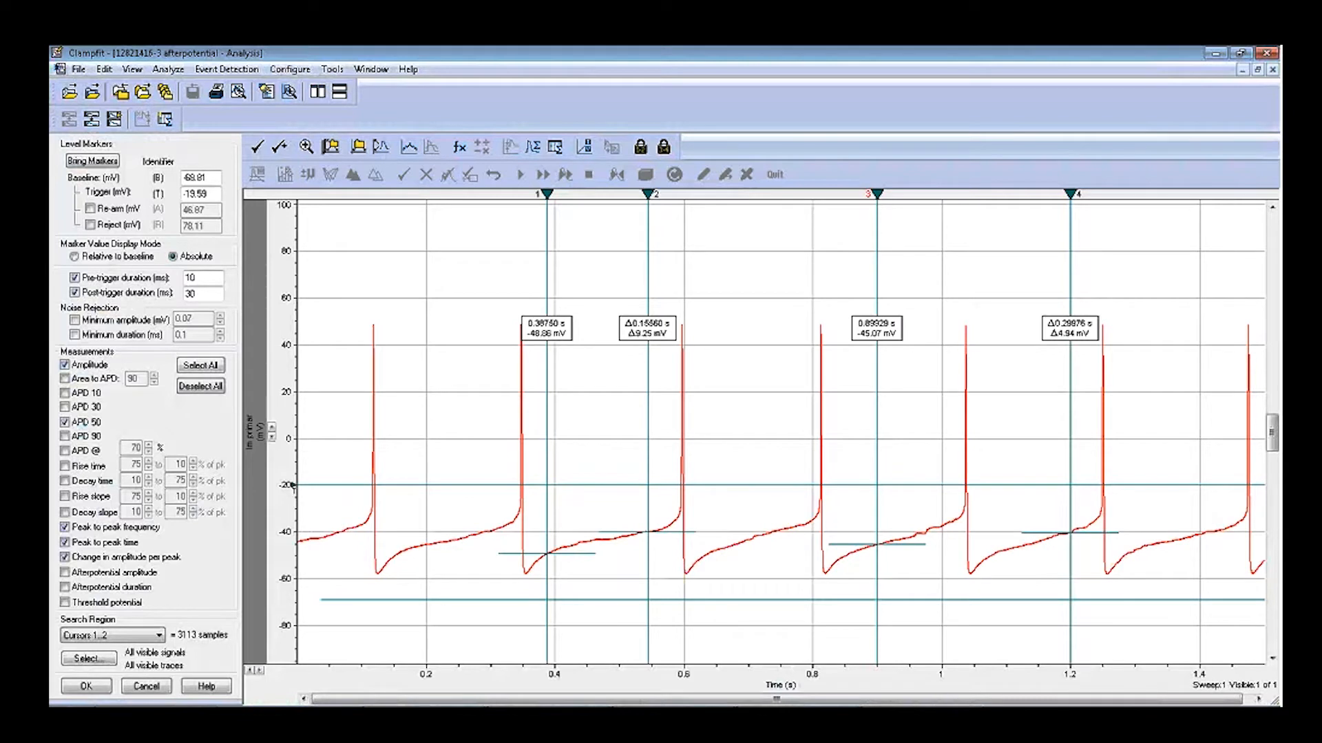
pyautogui.moveTo(341, 600); pyautogui.dragTo(340, 543)
pyautogui.moveTo(342, 486); pyautogui.dragTo(351, 462)
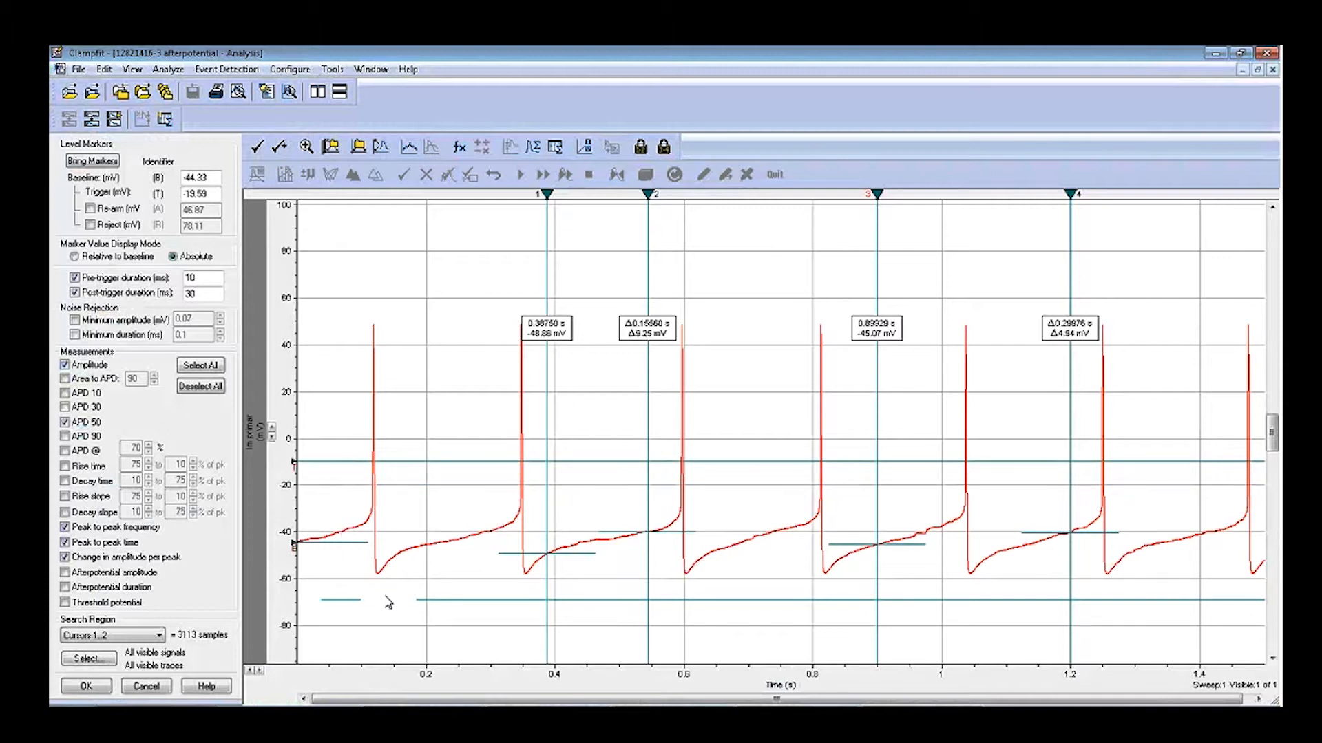
pyautogui.moveTo(389, 601); pyautogui.dragTo(510, 543)
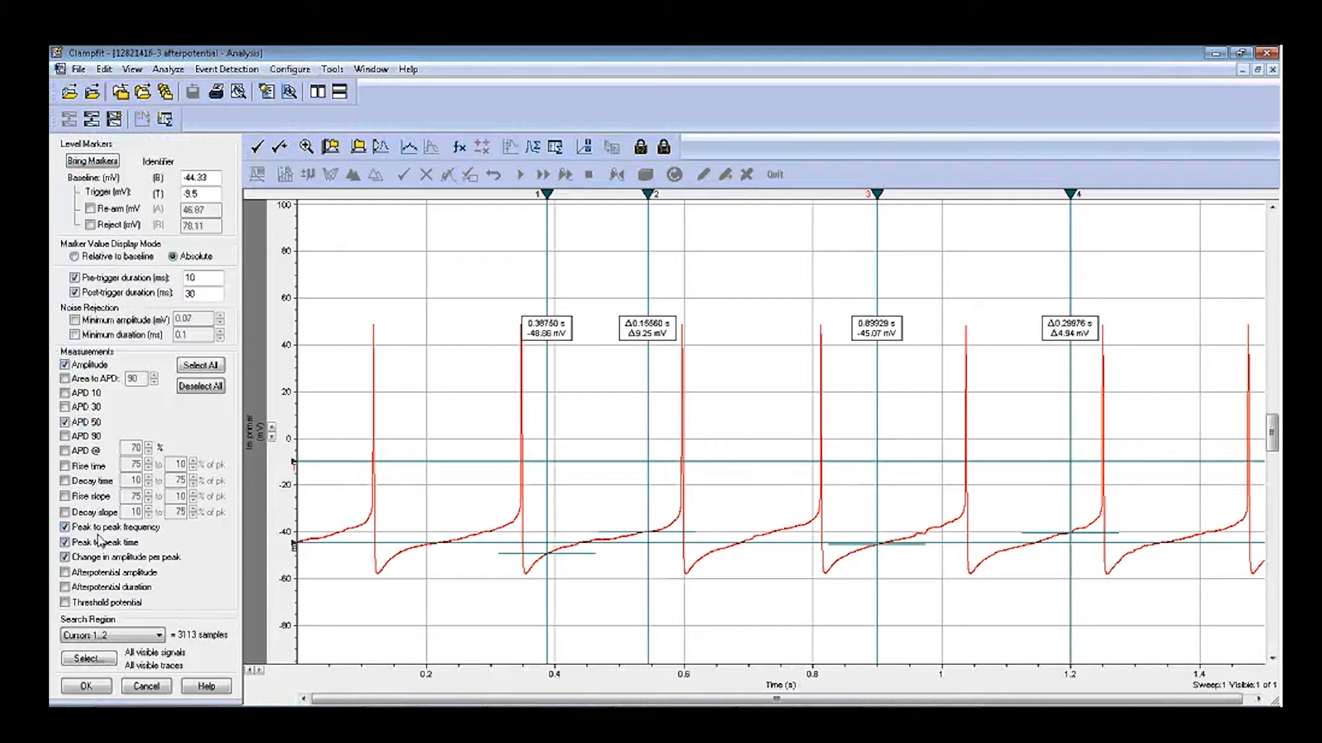
# Replace the two peak-to-peak measurements and Change in amplitude per peak with Afterpotential amplitude, Afterpotential duration and Threshold potential
pyautogui.click(65, 557)
pyautogui.click(65, 543)
pyautogui.click(65, 527)
pyautogui.click(65, 573)
pyautogui.click(64, 588)
pyautogui.click(65, 603)
# Move cursor 1 to about 0.28 s, set the search region to Full trace, and accept the search settings
pyautogui.moveTo(547, 221); pyautogui.dragTo(478, 221)
pyautogui.click(117, 635)
pyautogui.click(96, 645)
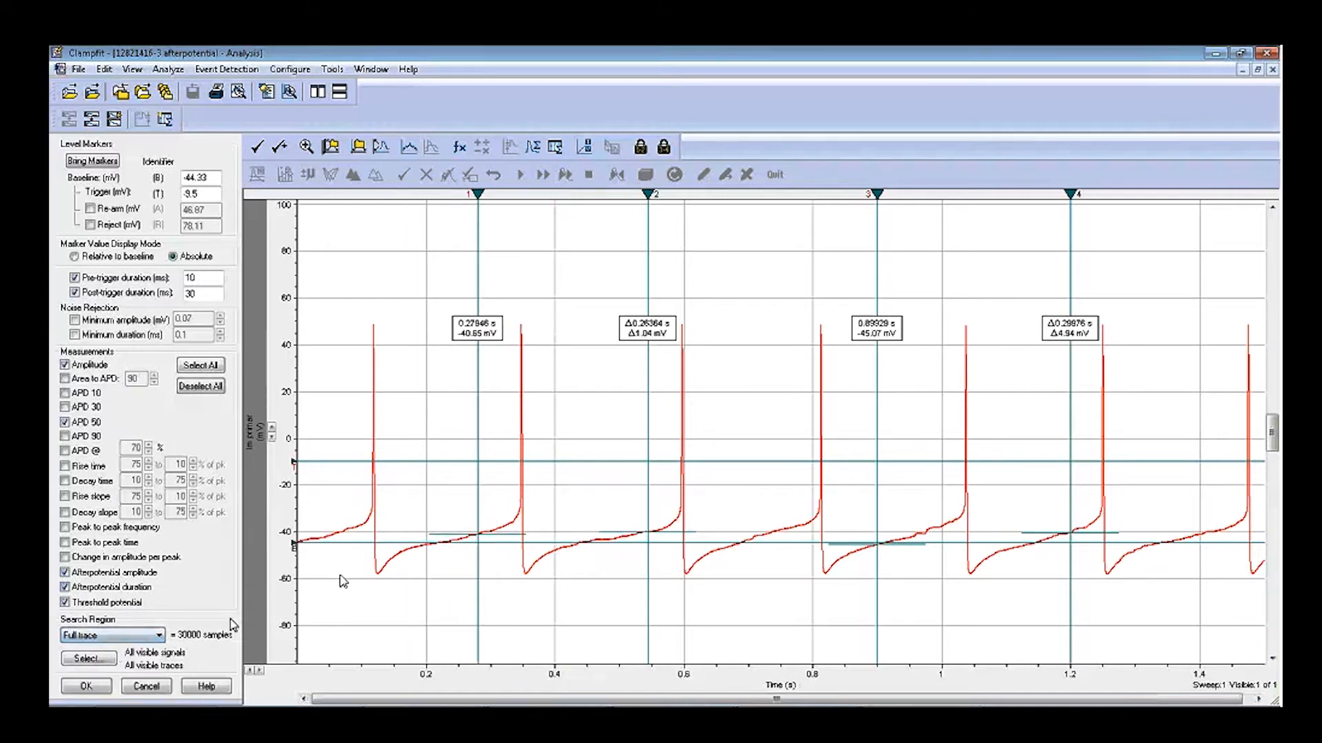
pyautogui.click(97, 685)
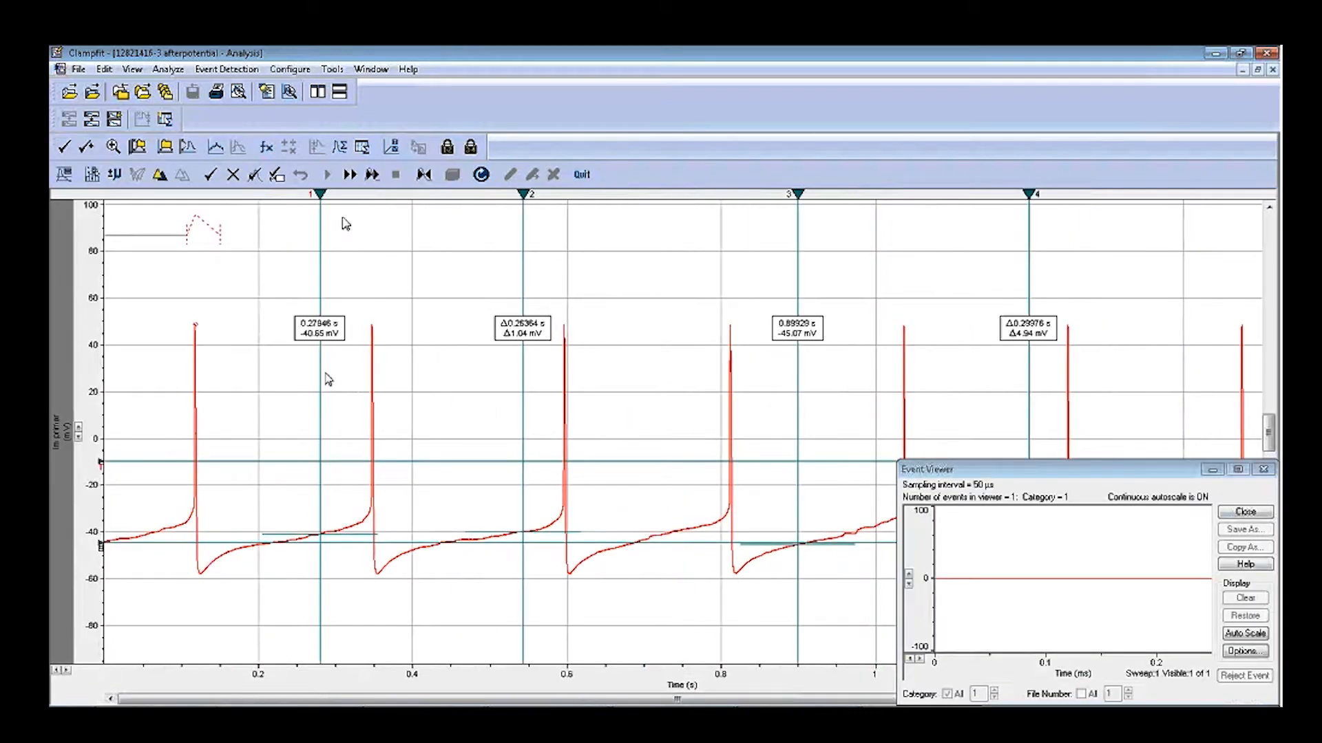
# Run the nonstop search on the afterpotential recording and tile the results sheet beside the recordings
pyautogui.click(350, 174)
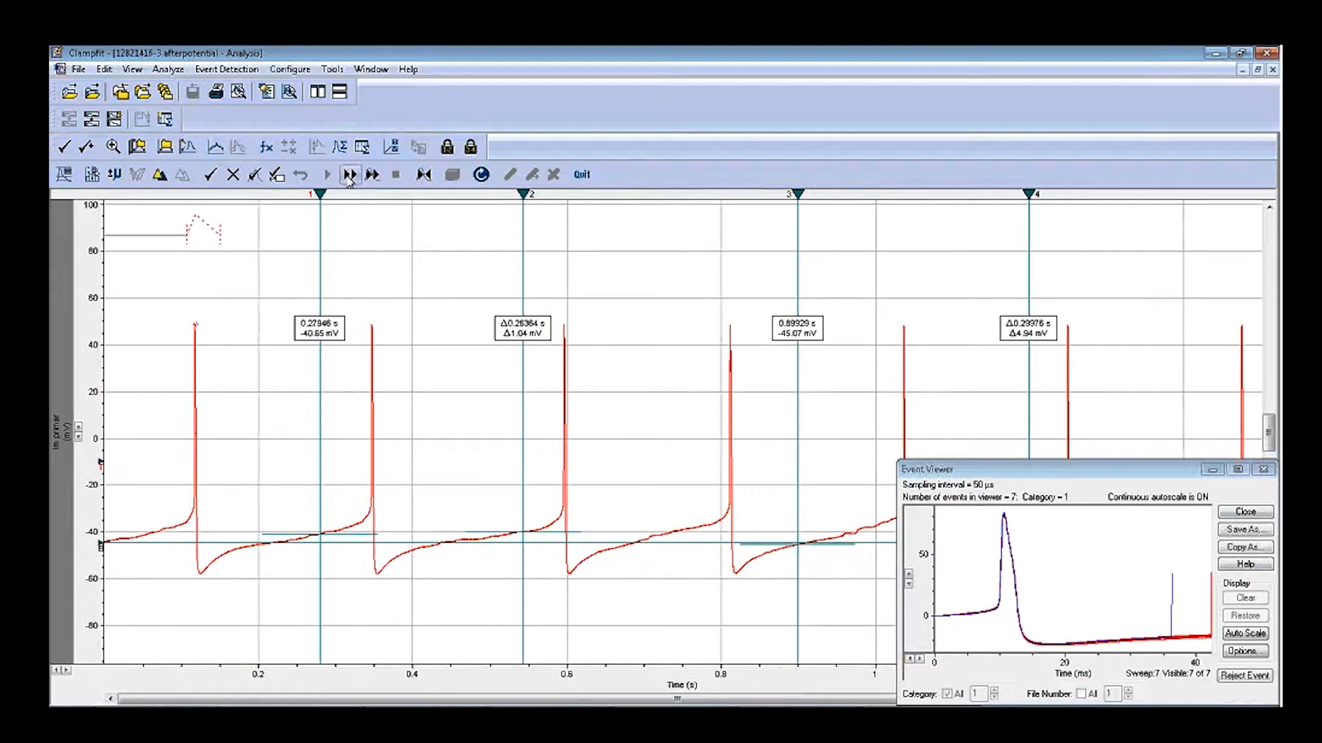
pyautogui.click(371, 69)
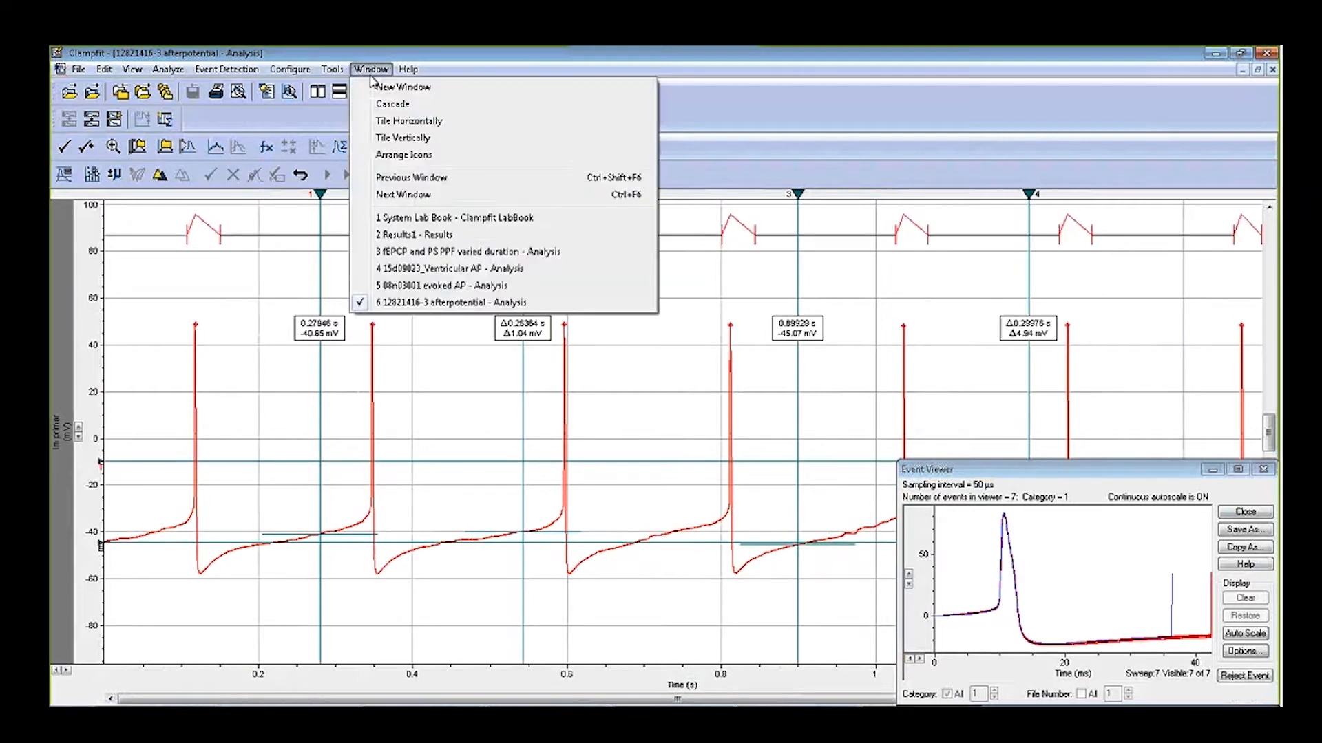
pyautogui.click(437, 235)
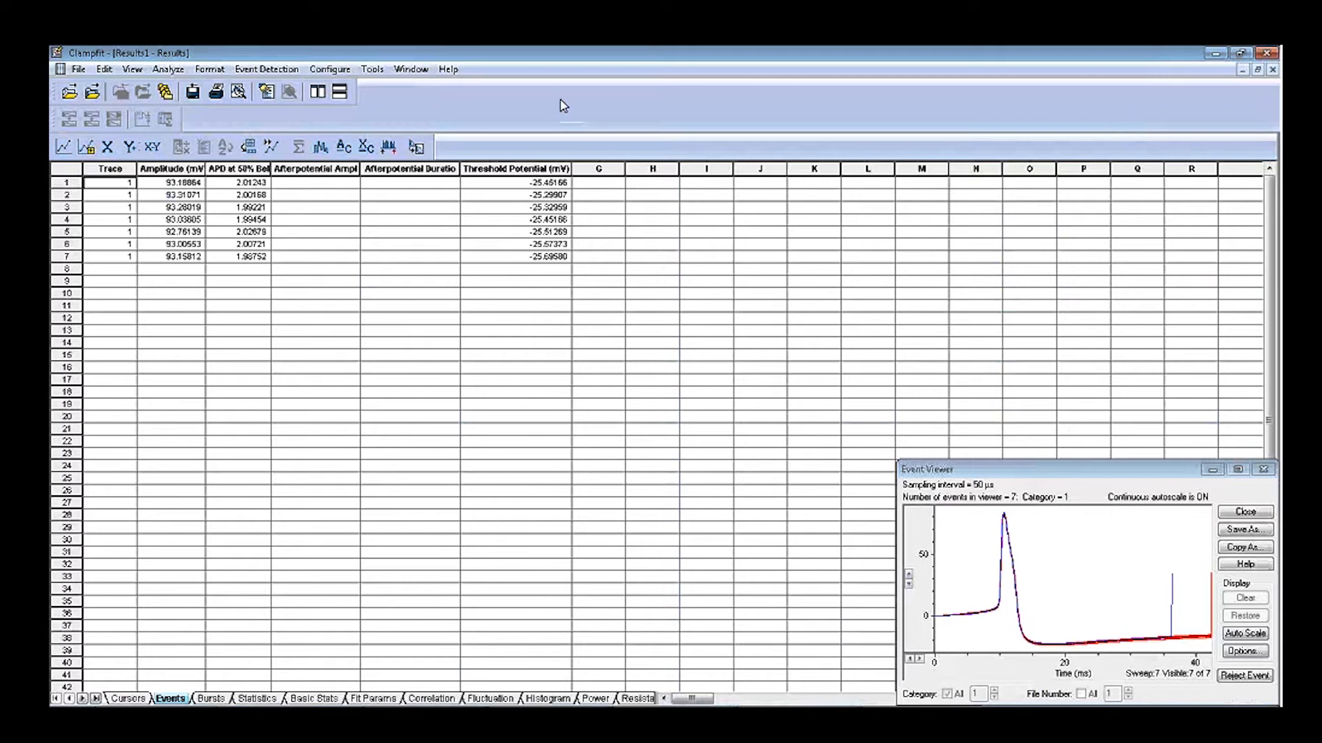
pyautogui.click(318, 92)
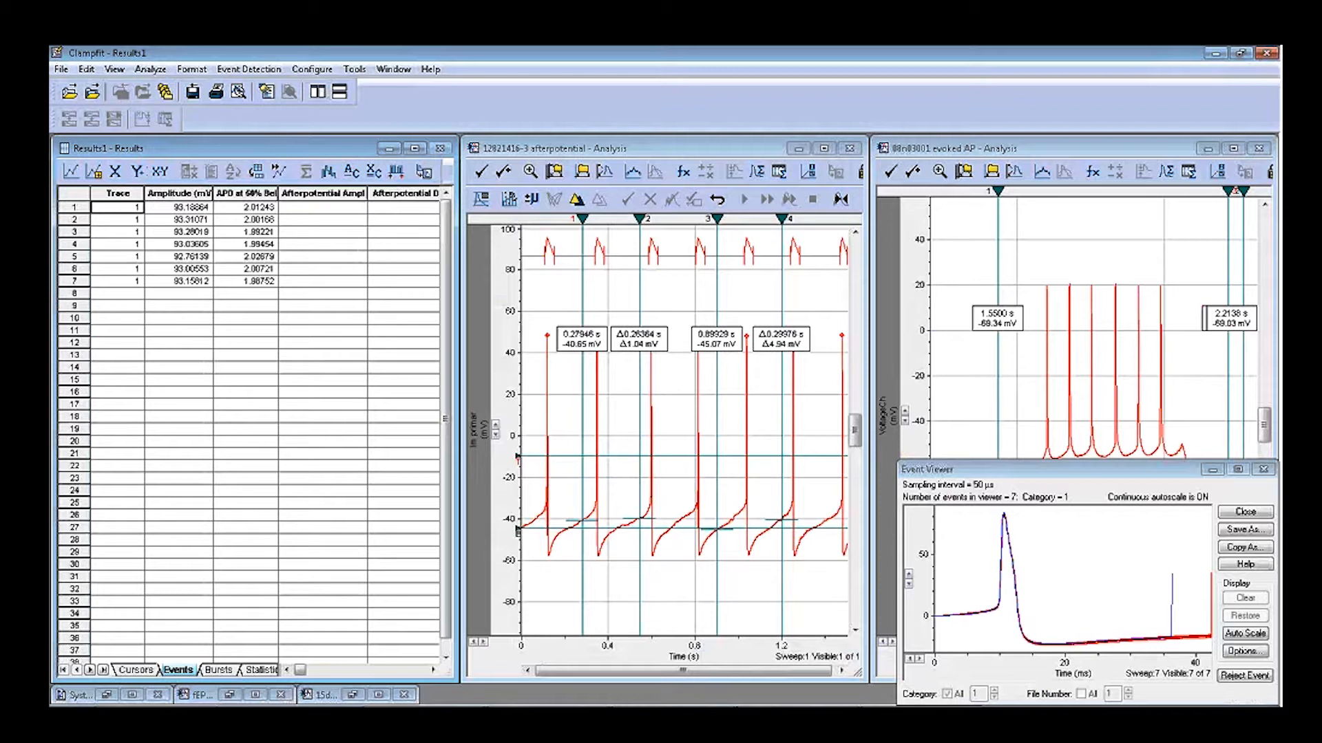
# Maximize the afterpotential recording, reopen its search parameters and raise the baseline marker to about -42.4 mV
pyautogui.click(823, 148)
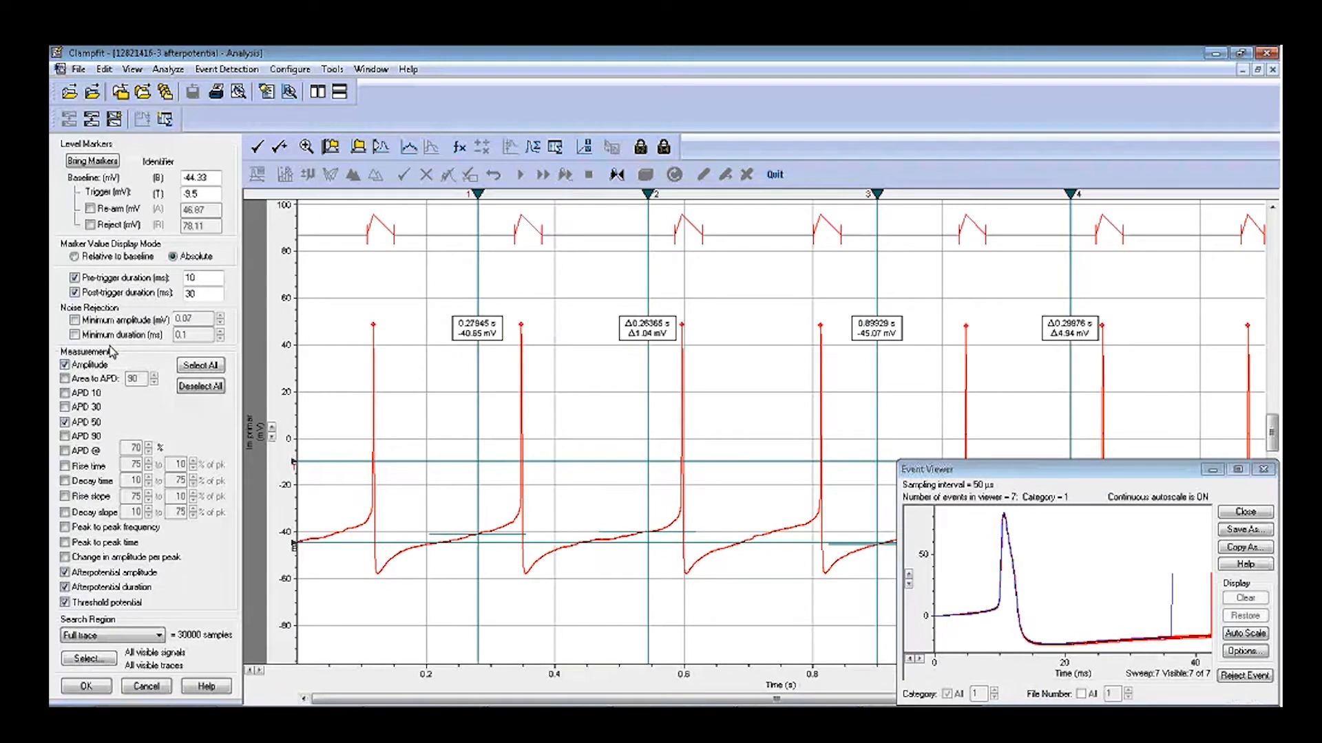
pyautogui.moveTo(340, 545); pyautogui.dragTo(340, 541)
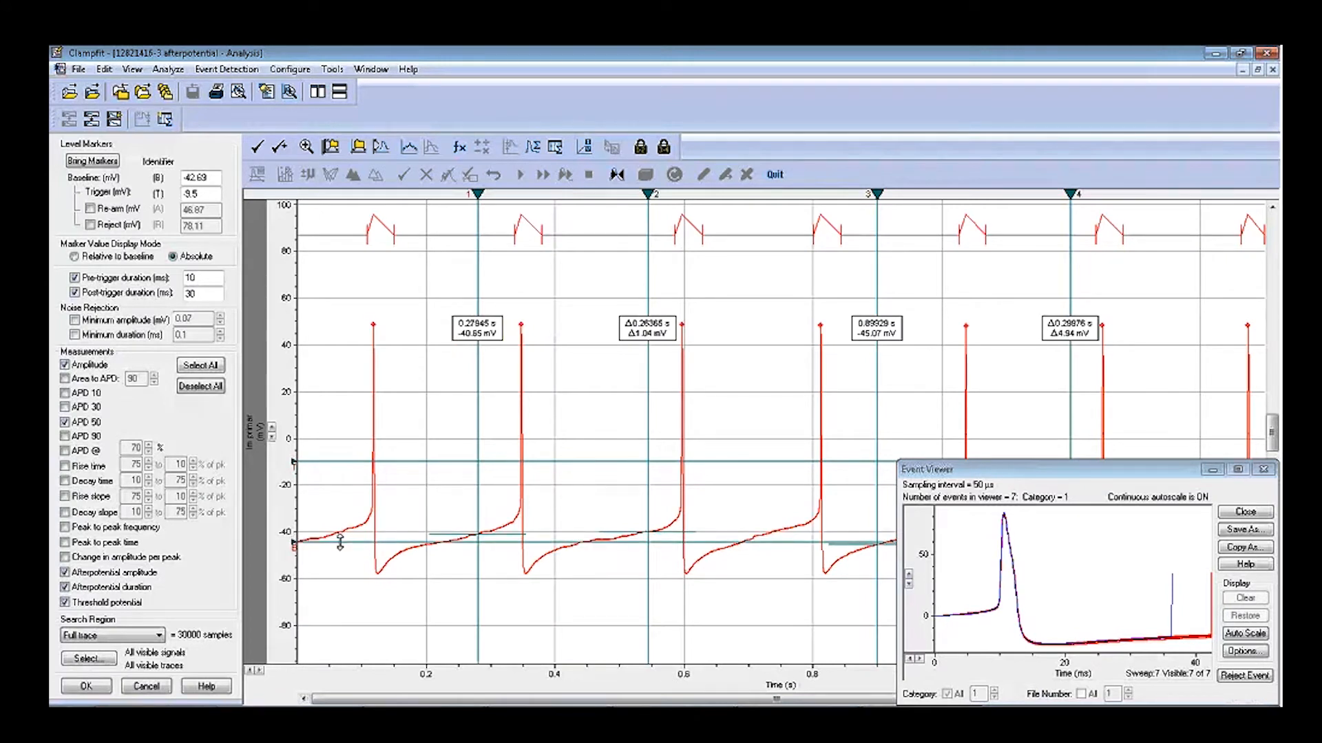
pyautogui.moveTo(340, 542); pyautogui.dragTo(340, 538)
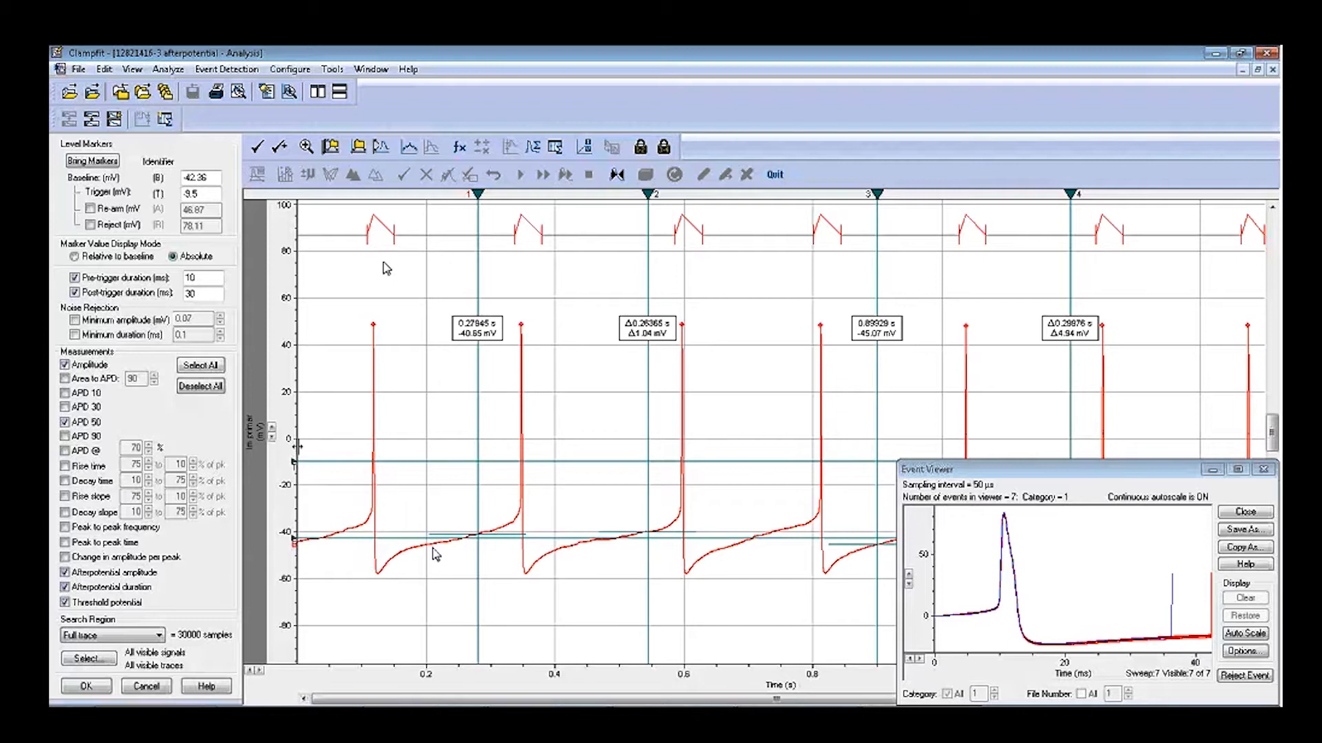
# Set the pre-trigger duration to 30 ms and the post-trigger duration to 350 ms, and accept the search settings
pyautogui.doubleClick(187, 294)
pyautogui.doubleClick(190, 278)
pyautogui.write('30')
pyautogui.doubleClick(203, 295)
pyautogui.write('350')
pyautogui.click(87, 687)
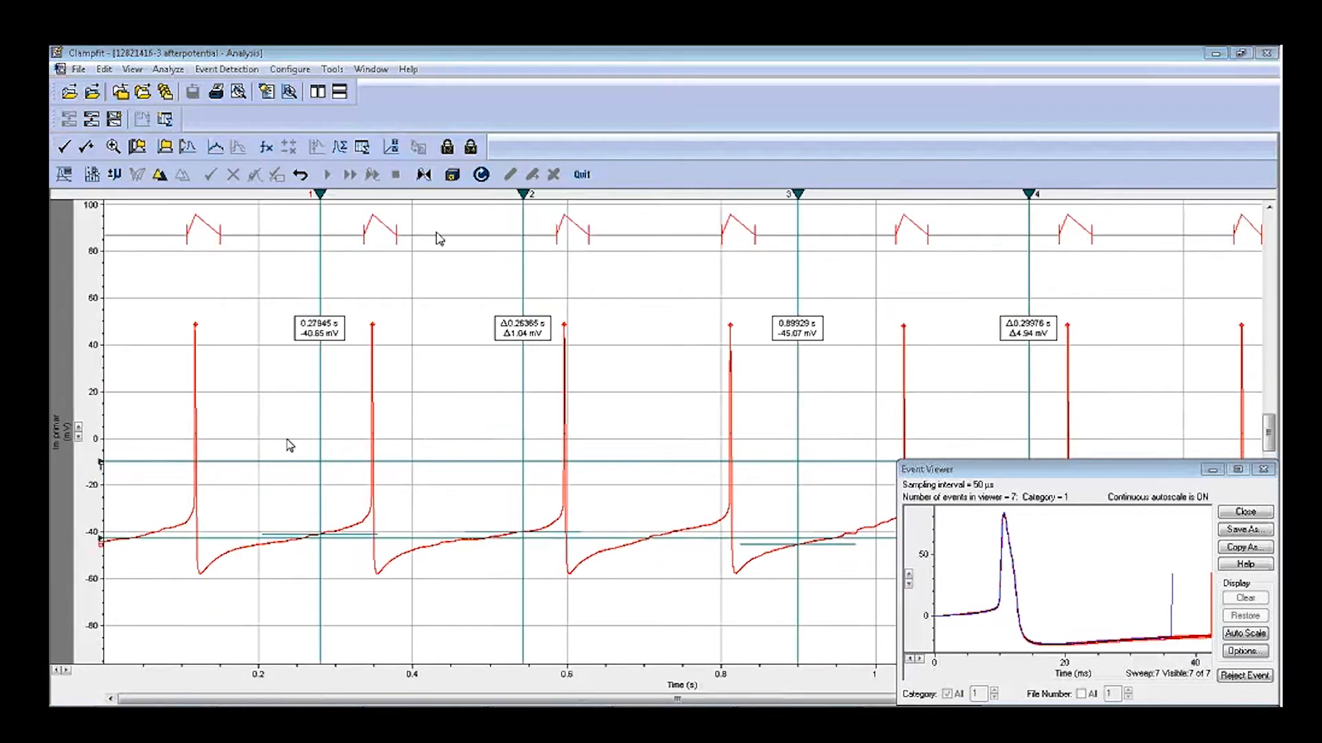
# Rerun the nonstop search on the afterpotential recording and tile only its results sheet and trace side by side, with the Event Viewer moved clear
pyautogui.press('Return')
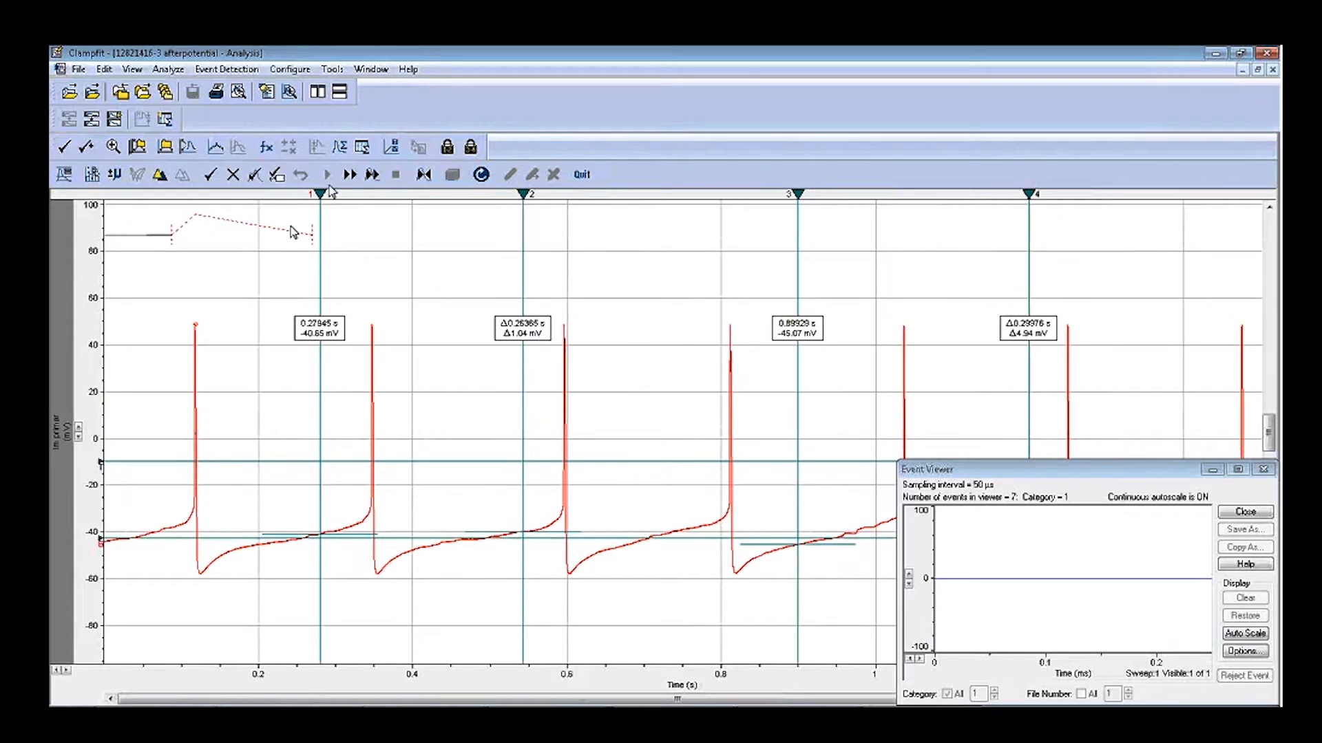
pyautogui.click(351, 174)
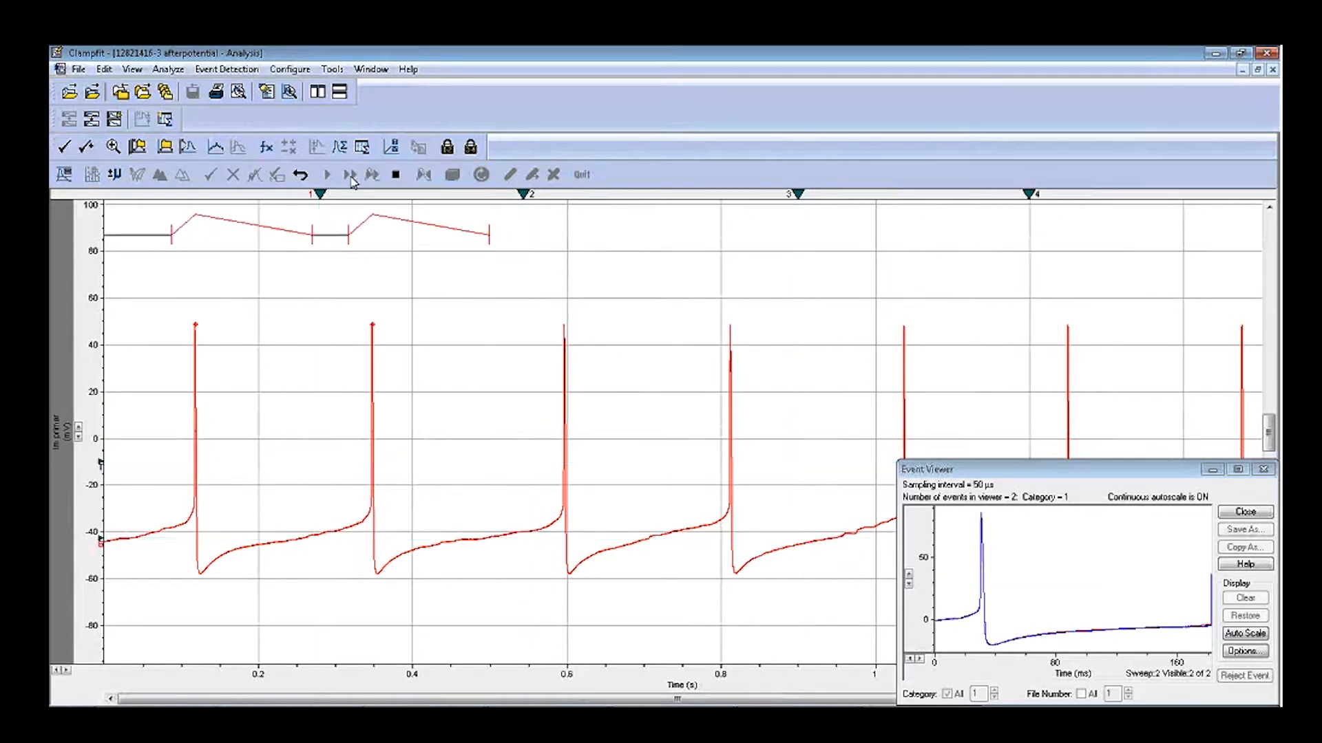
pyautogui.click(371, 70)
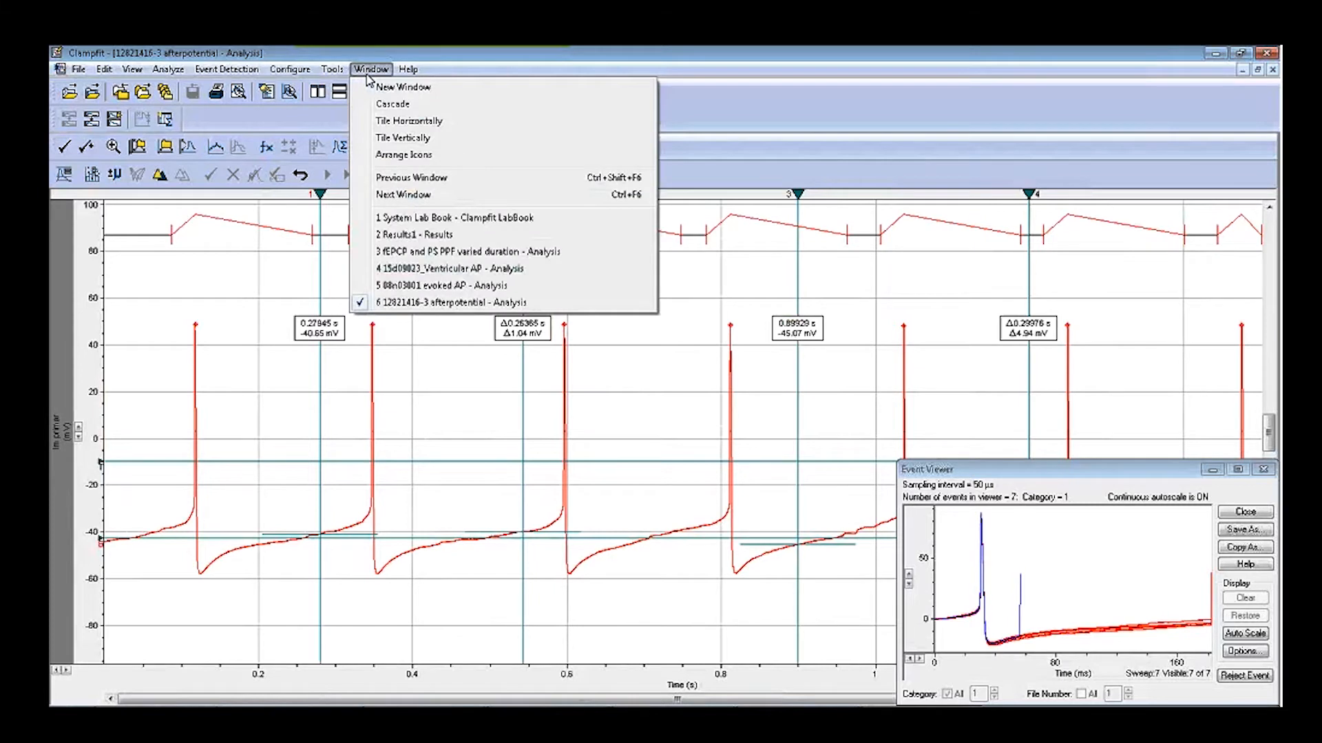
pyautogui.click(414, 235)
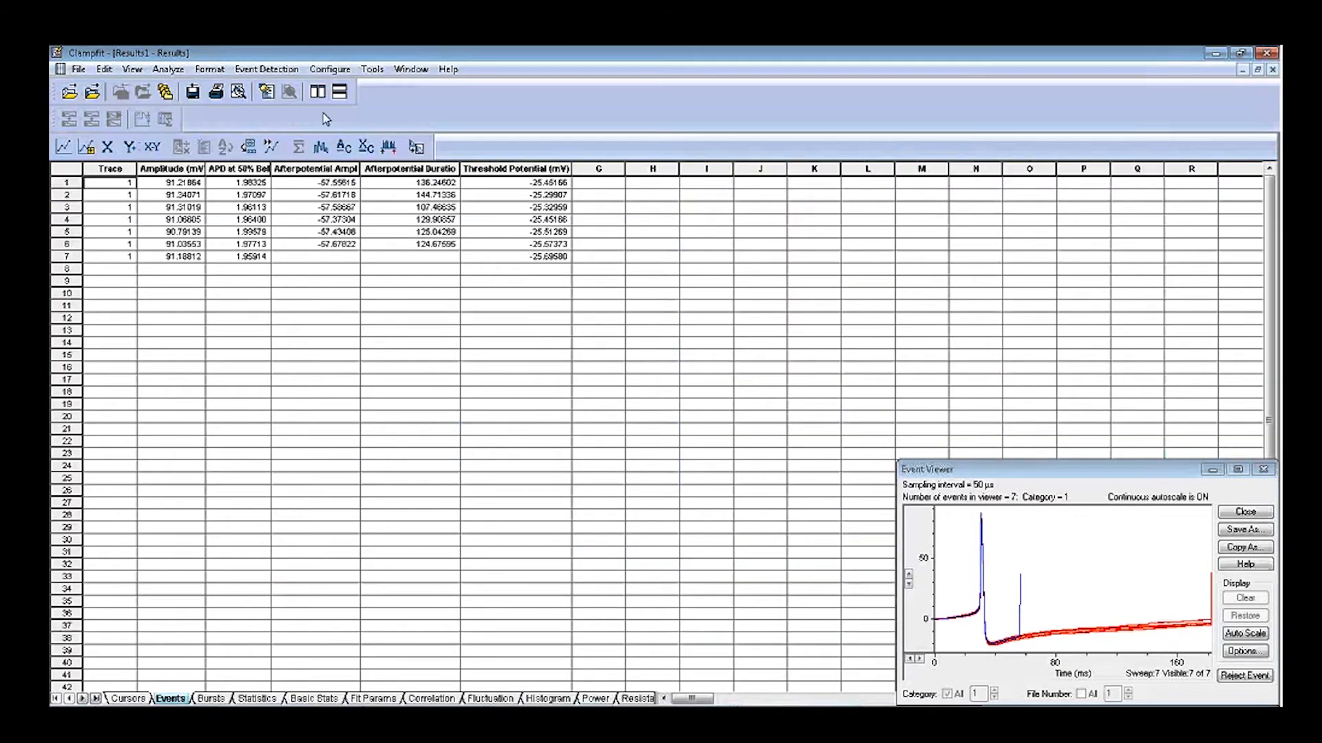
pyautogui.click(317, 91)
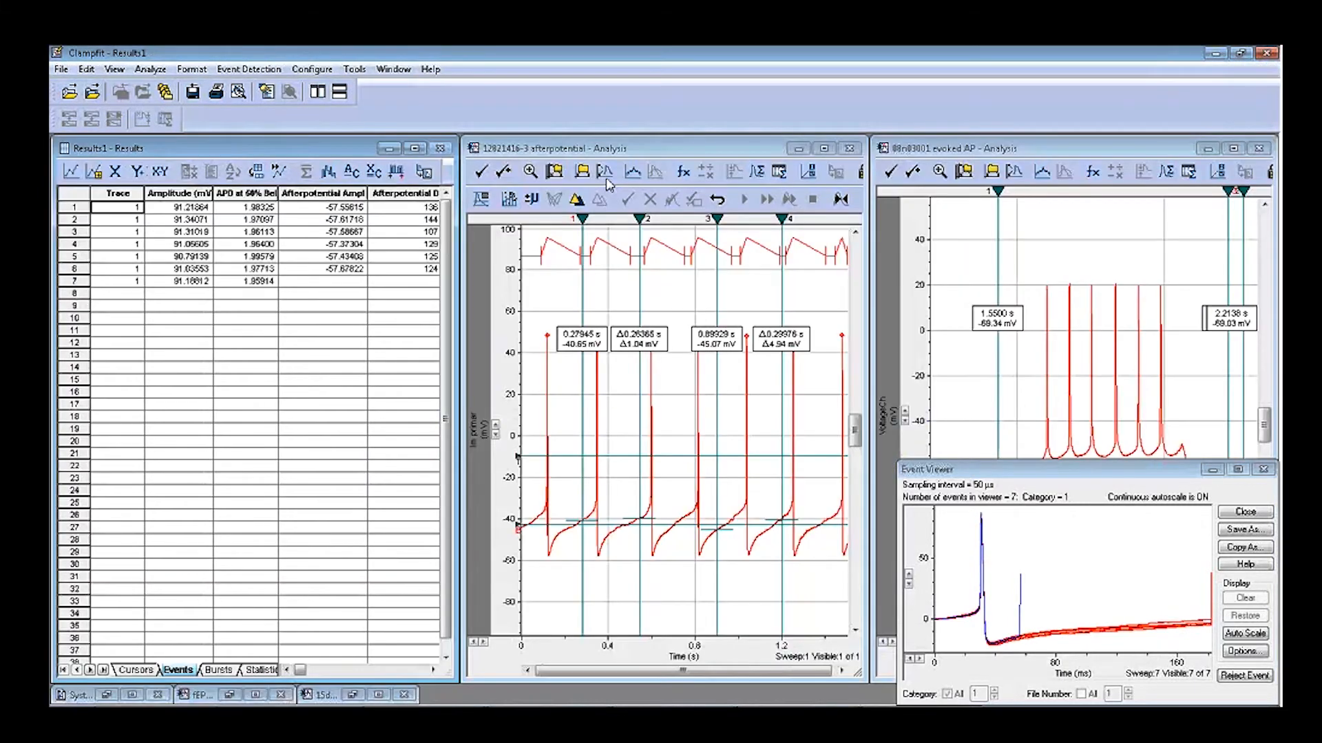
pyautogui.click(1206, 150)
pyautogui.click(317, 91)
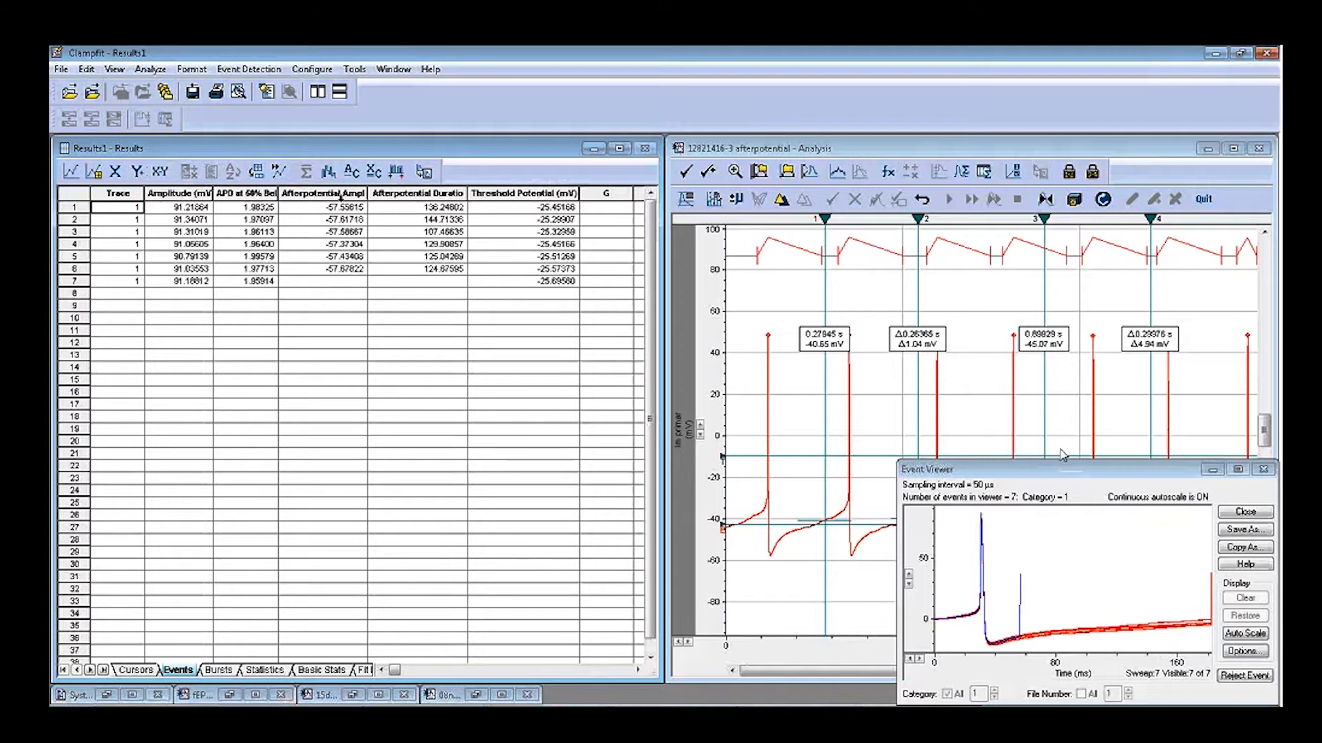
pyautogui.moveTo(1063, 471); pyautogui.dragTo(673, 610)
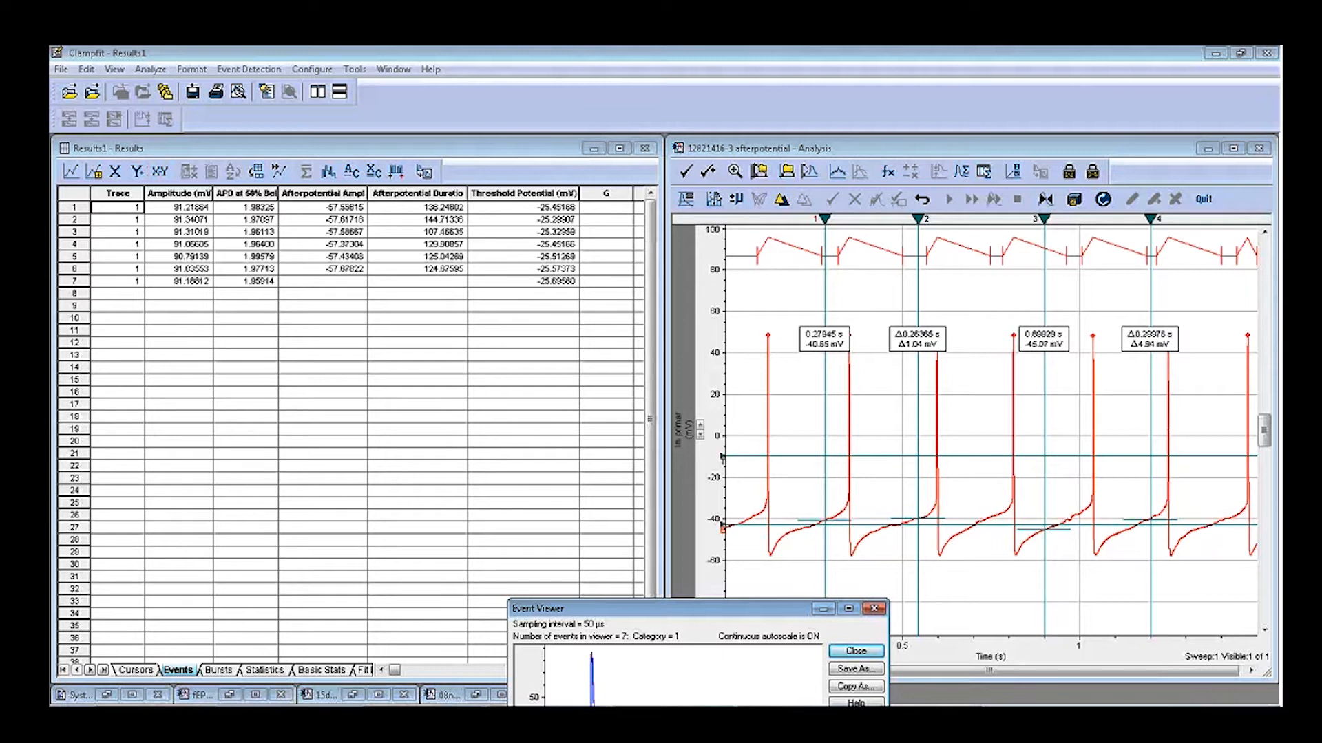
# Maximize the afterpotential recording and quit its event detection session
pyautogui.click(1233, 148)
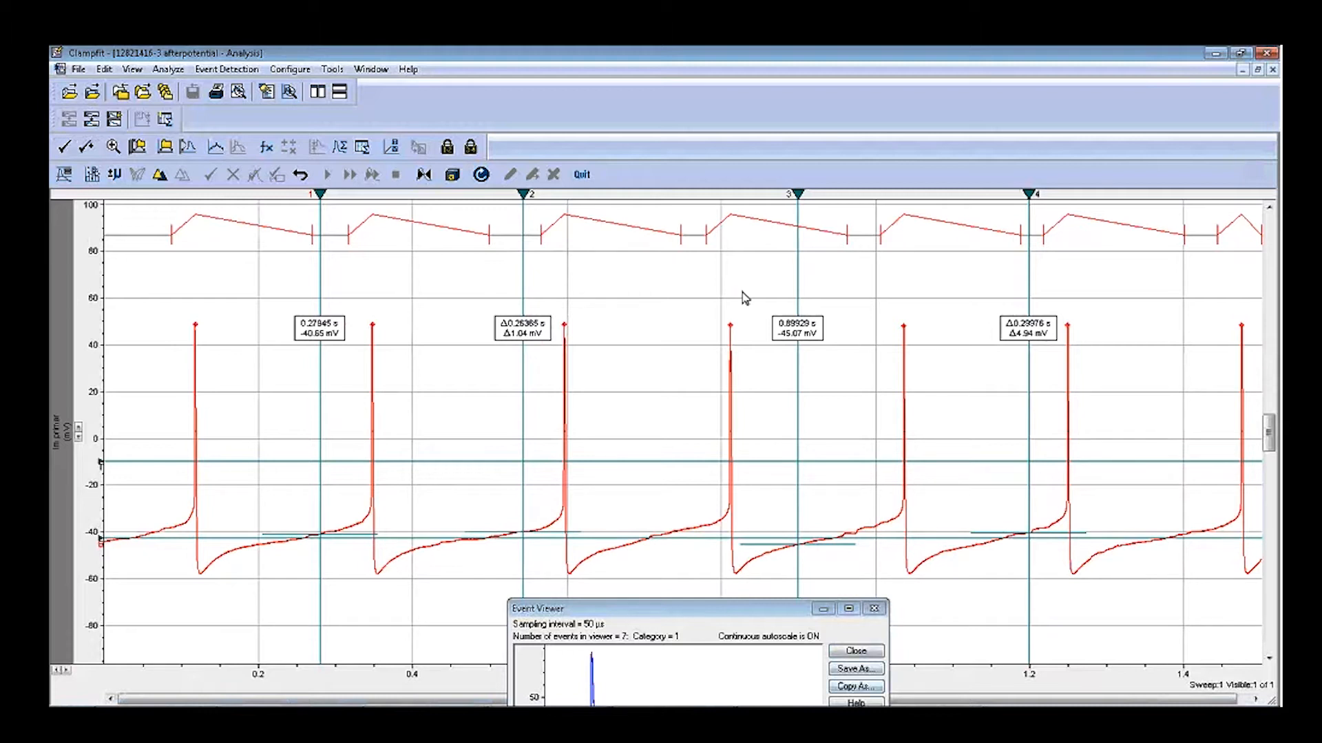
pyautogui.click(217, 94)
pyautogui.click(216, 69)
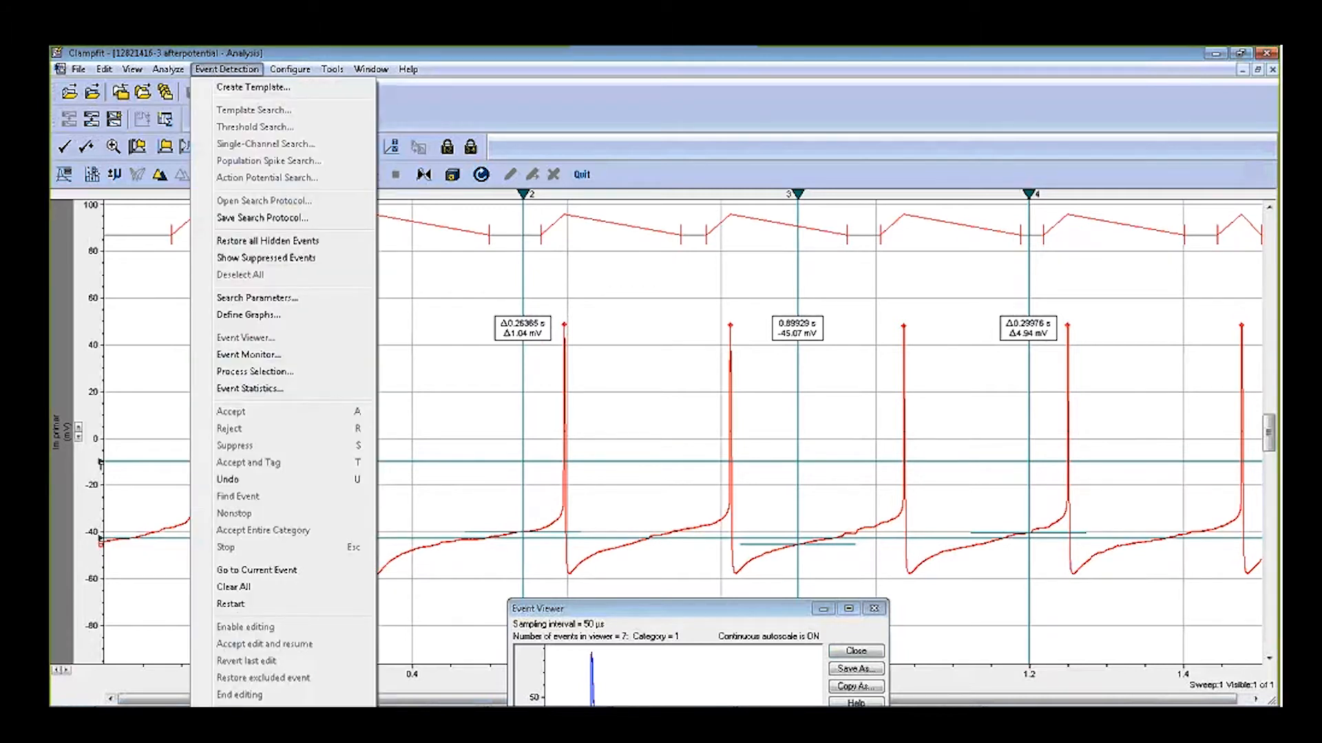
pyautogui.click(581, 174)
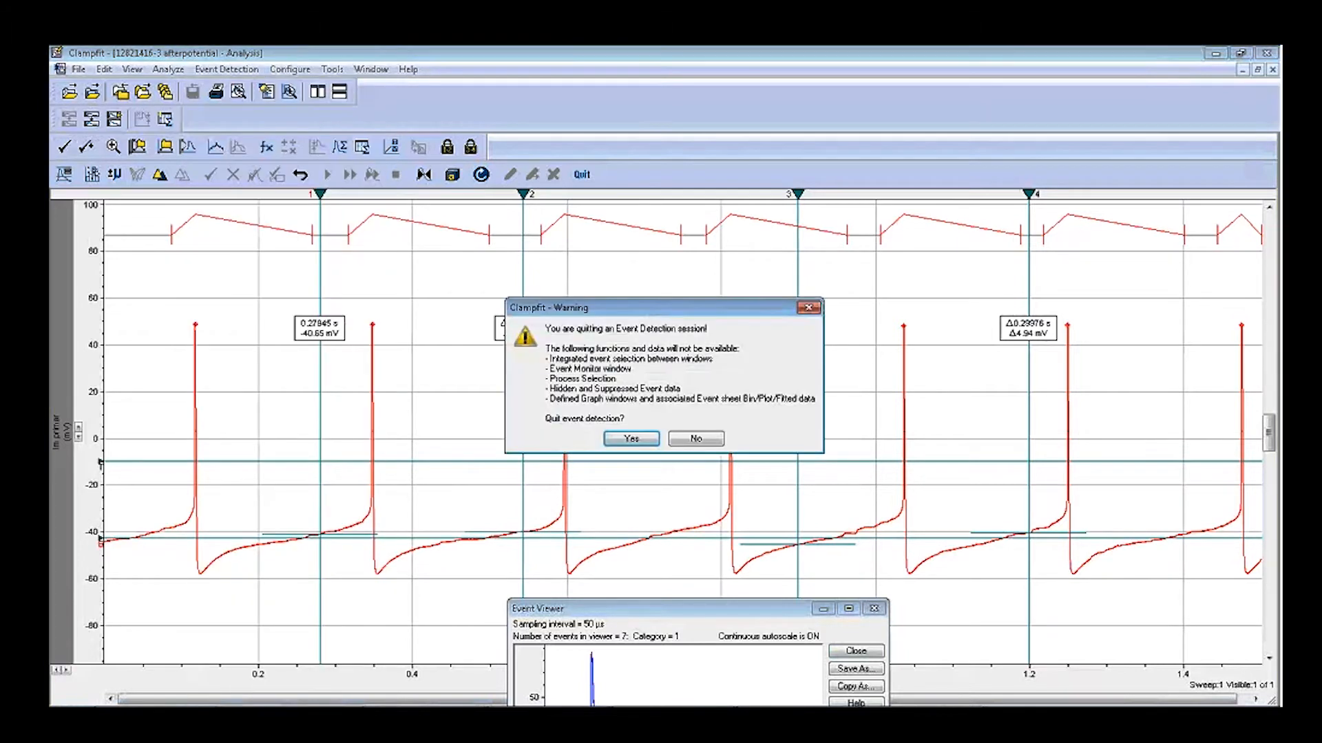
pyautogui.click(631, 439)
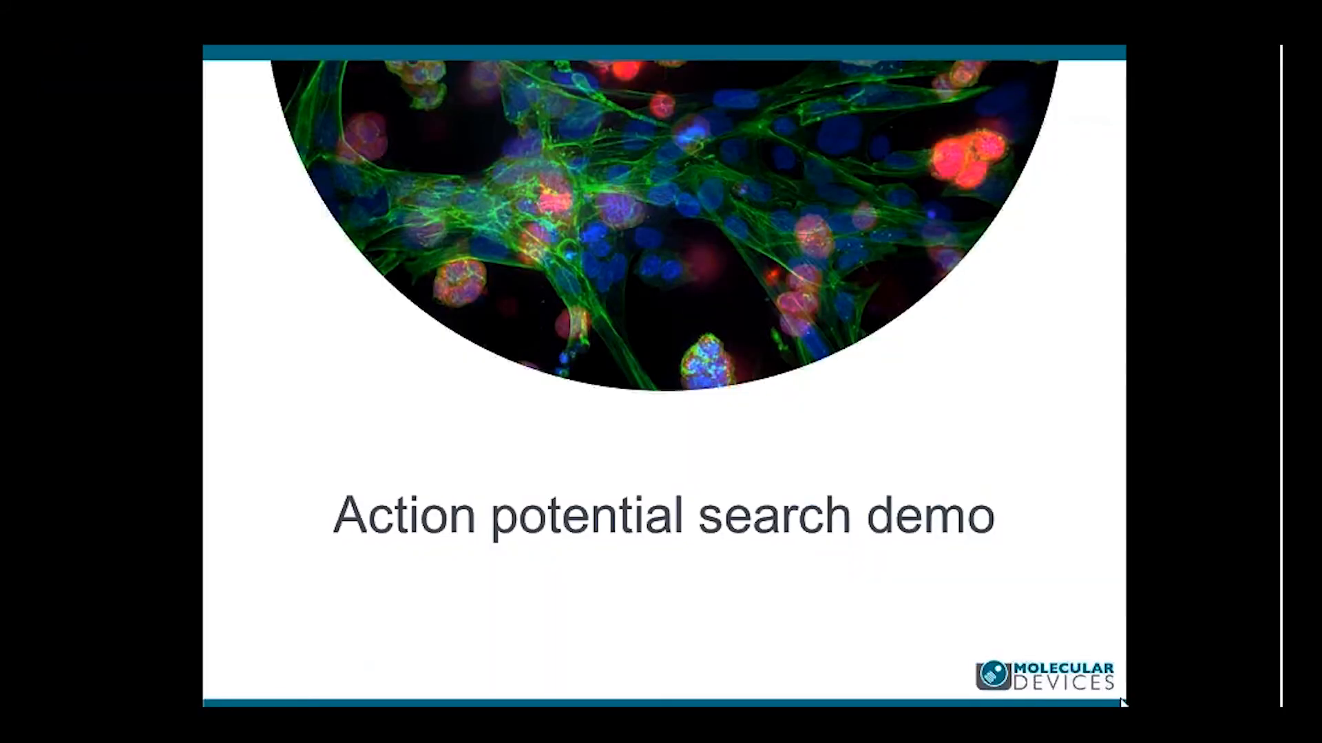
pyautogui.press('Right')
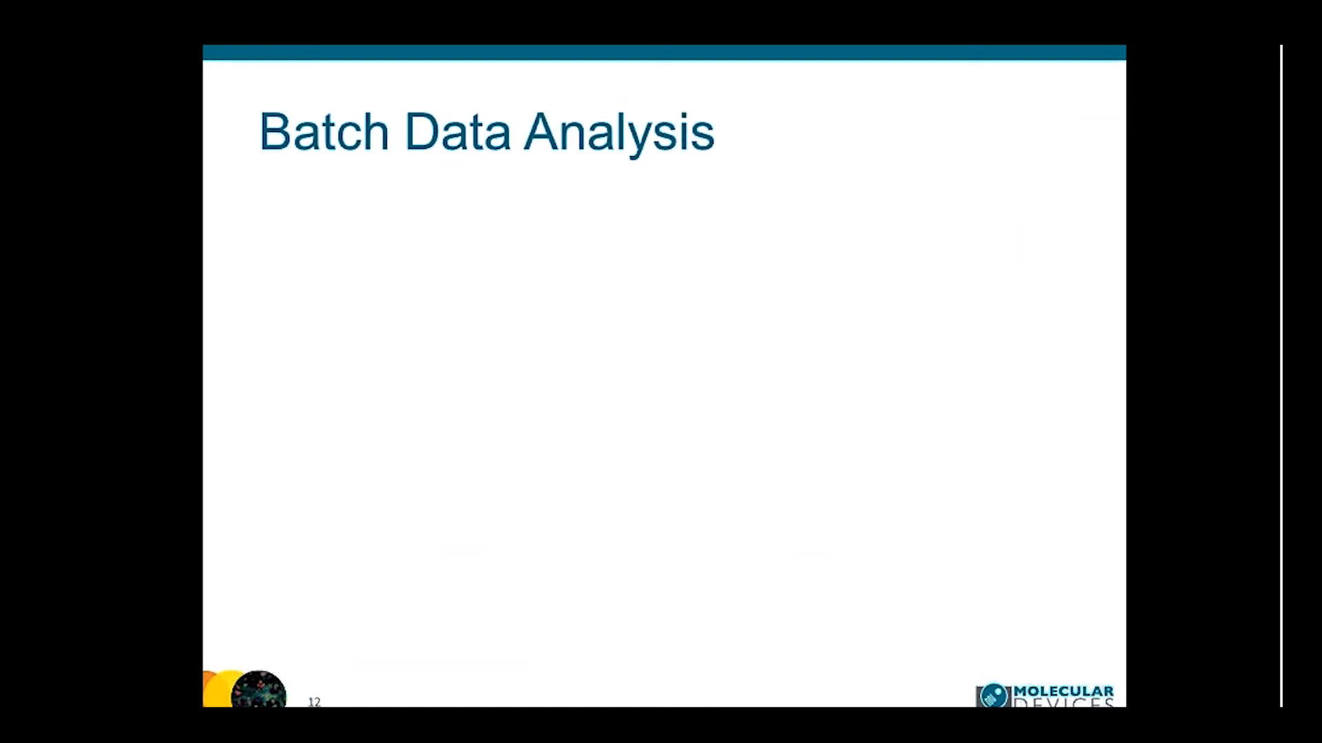
pyautogui.press('Right')
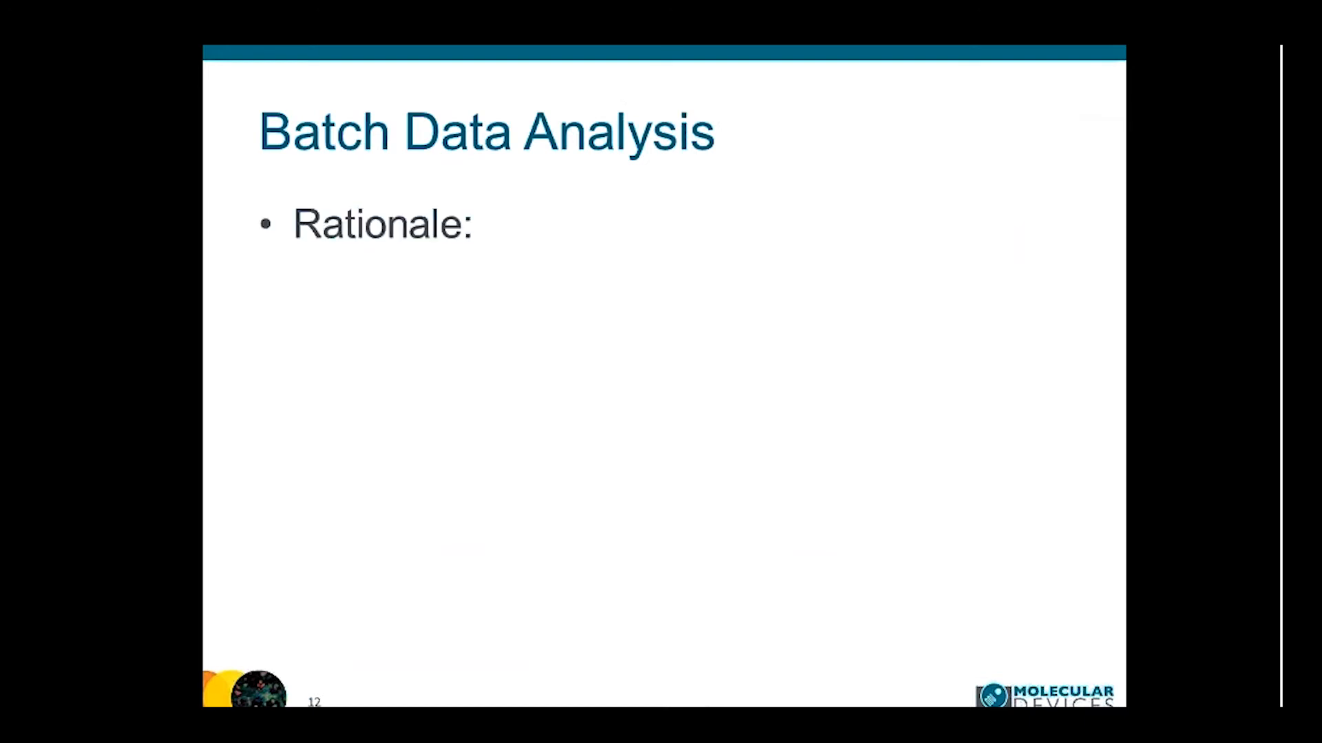
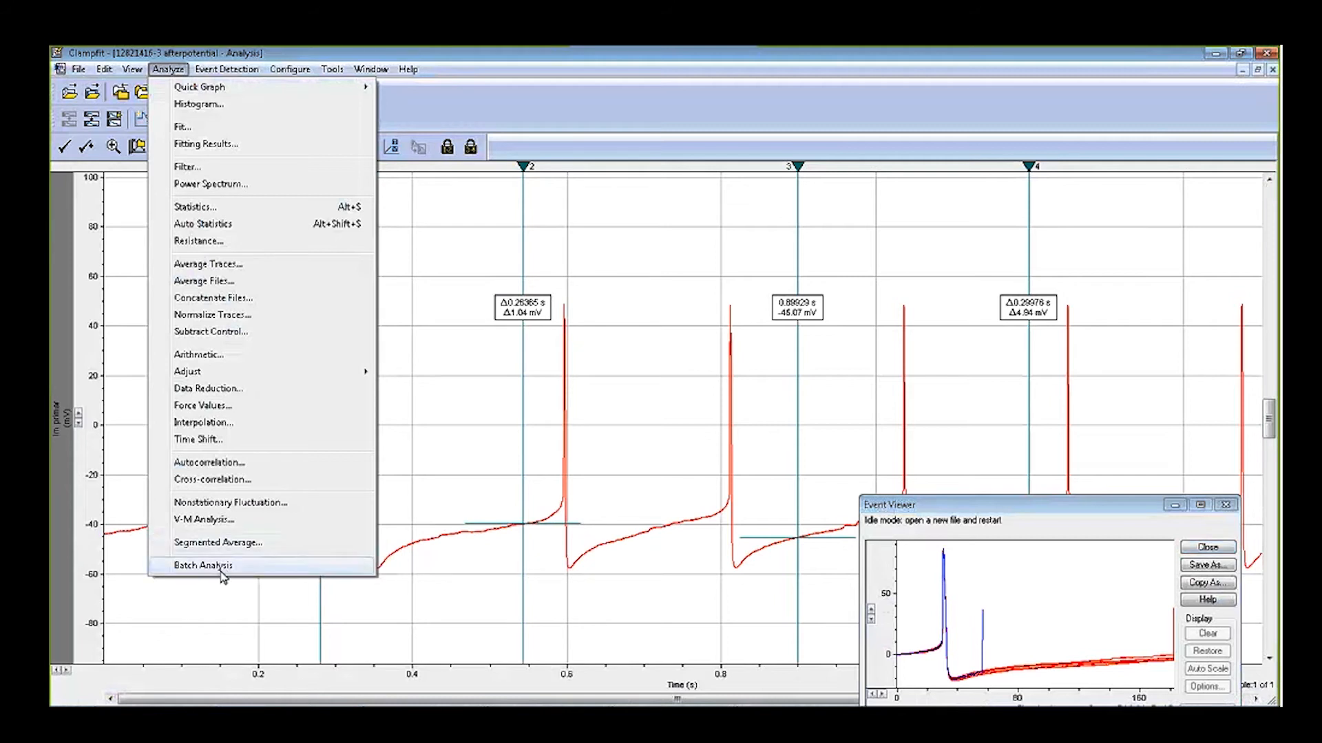
# Open Batch Analysis in a maximized window and check the available options for importing data files
pyautogui.click(220, 572)
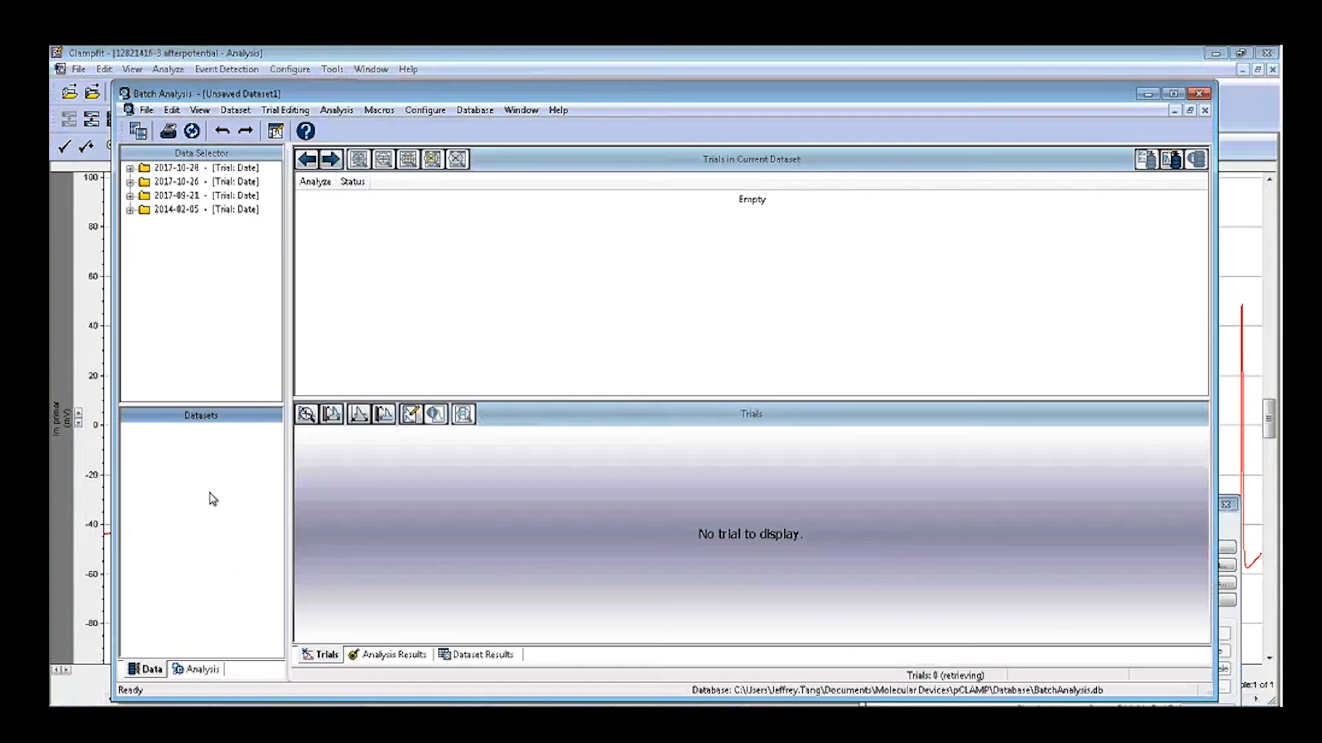
pyautogui.click(1174, 95)
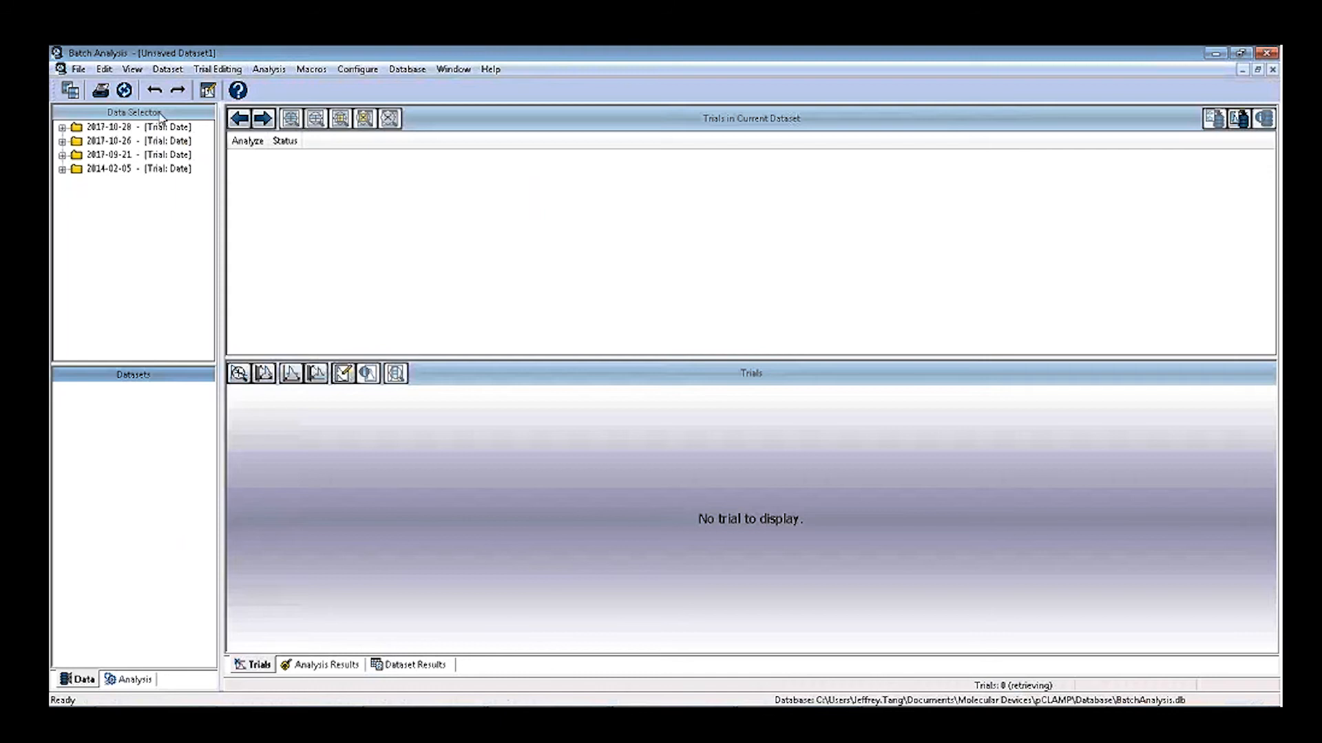
pyautogui.click(79, 68)
pyautogui.moveTo(130, 148)
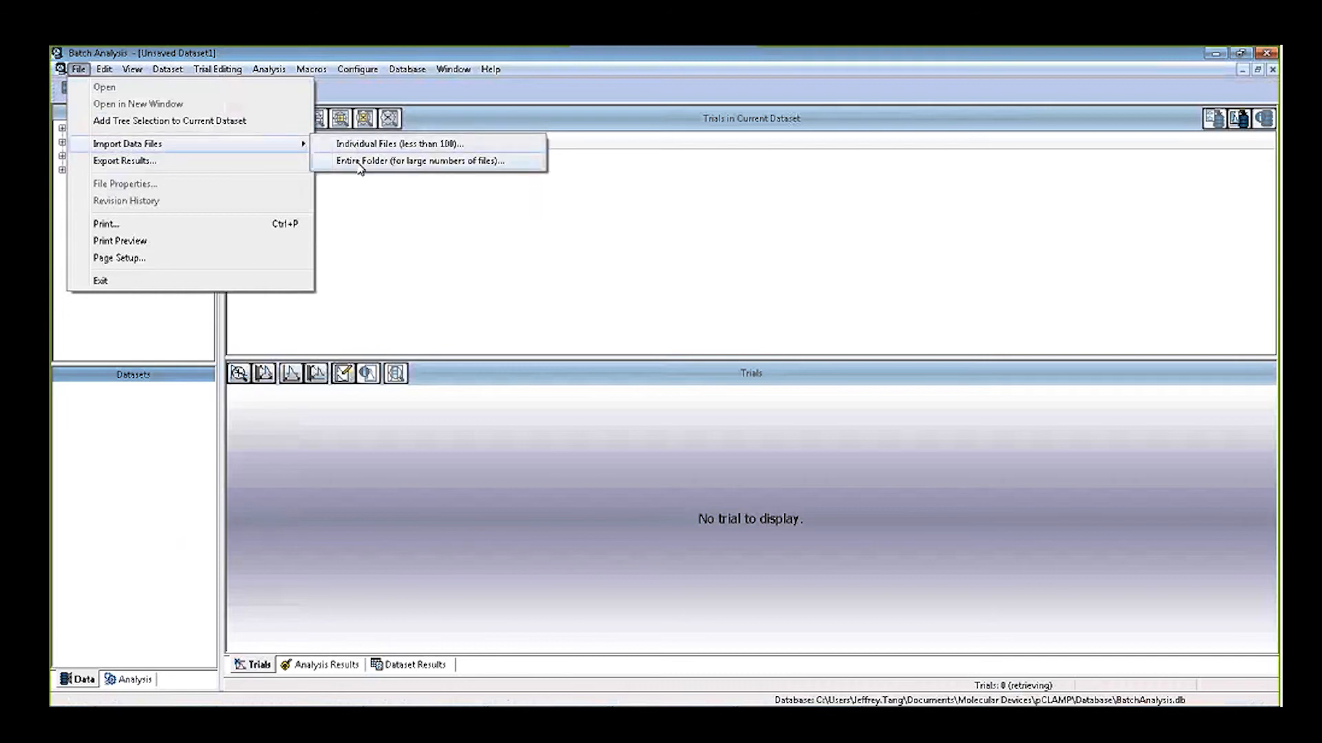
pyautogui.click(372, 207)
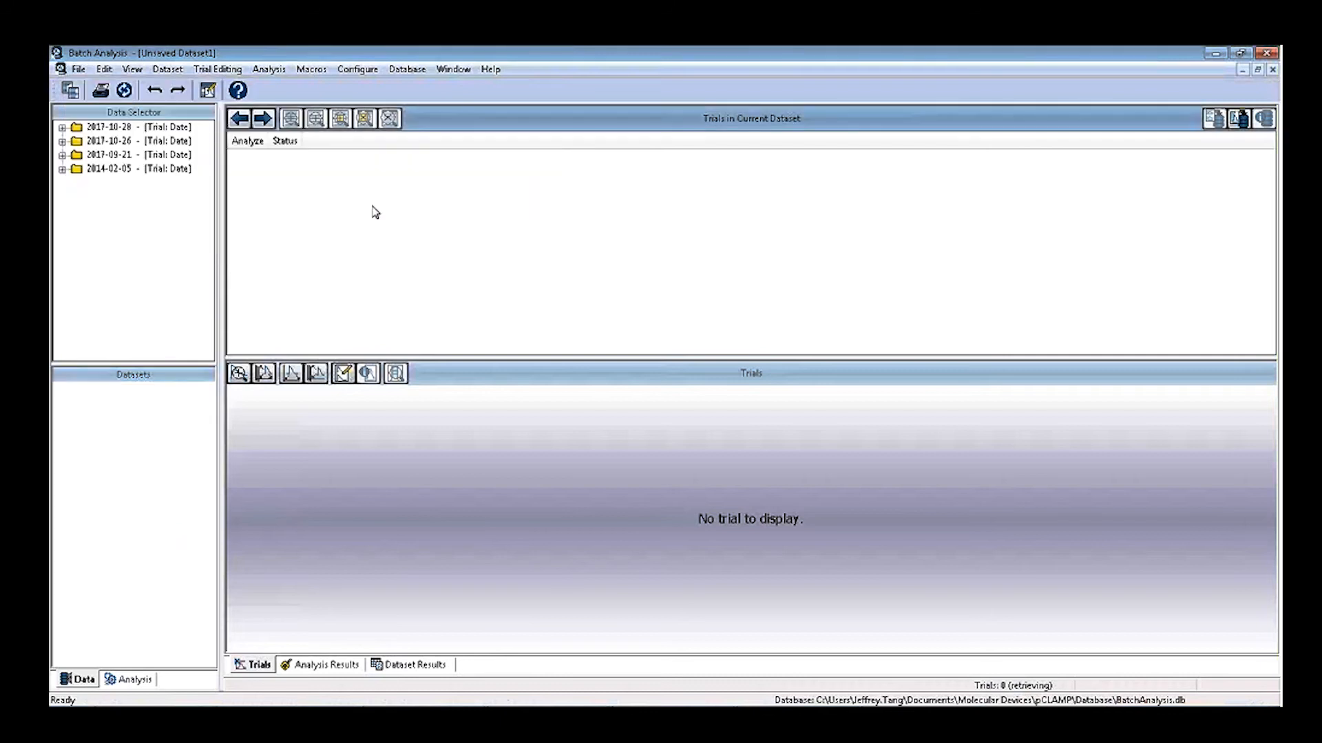
# Display the 2014-02-05 trials, place cursor 1 at about 0.29 s and bring cursors 3 and 4 just before the current onset
pyautogui.click(115, 172)
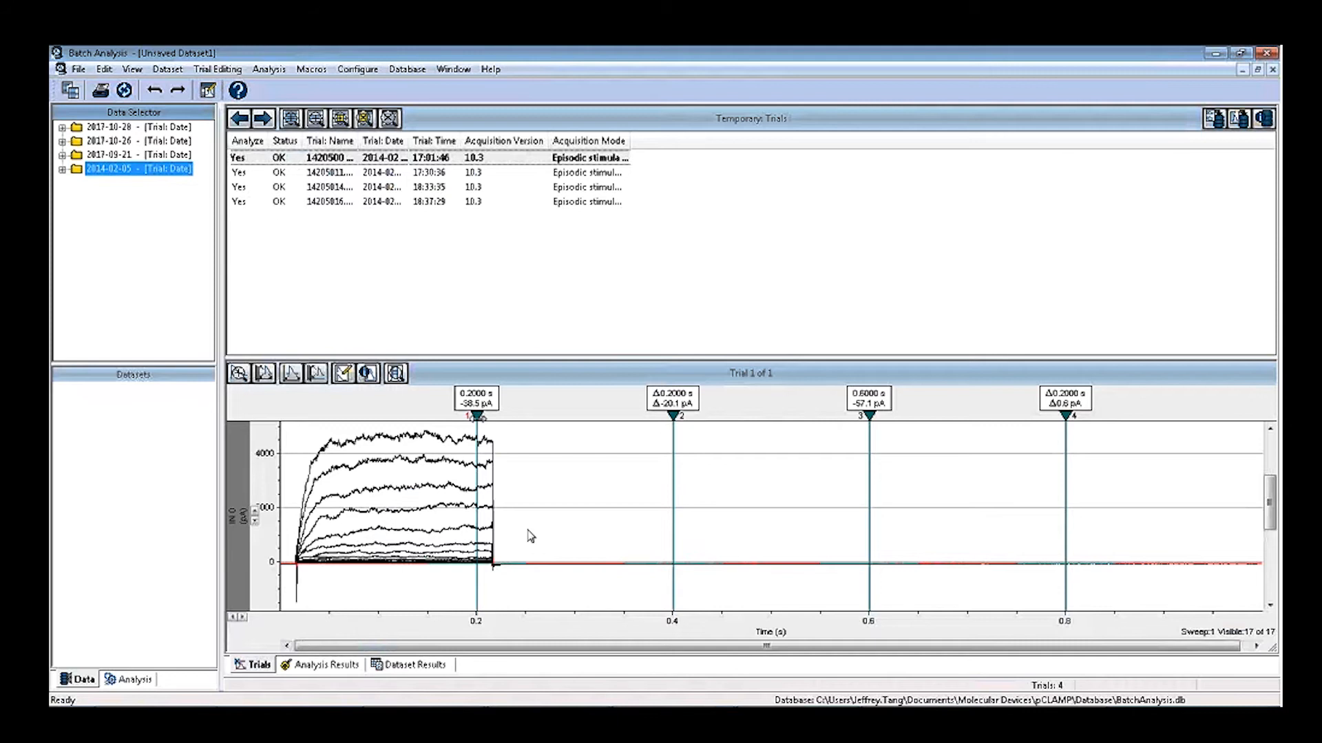
pyautogui.moveTo(476, 434); pyautogui.dragTo(567, 434)
pyautogui.moveTo(868, 440); pyautogui.dragTo(290, 506)
pyautogui.moveTo(1064, 441); pyautogui.dragTo(289, 522)
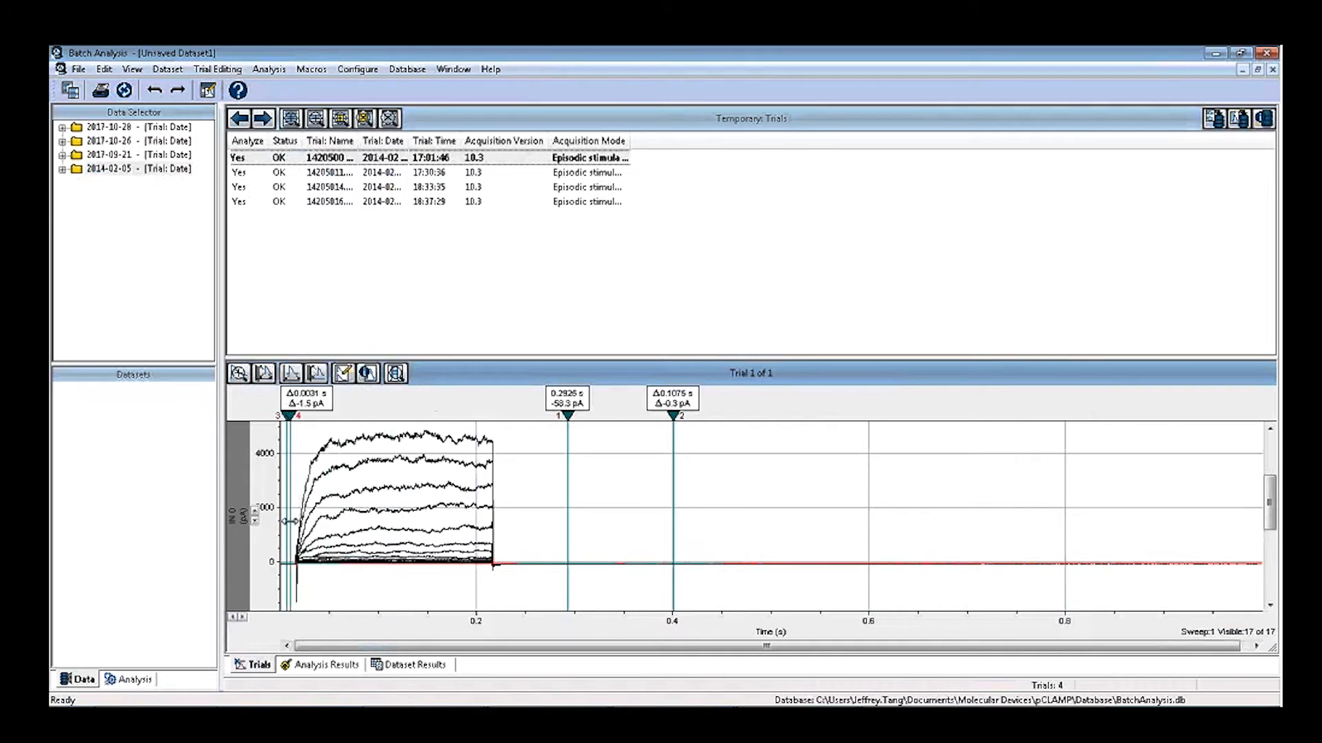
# Adjust the baseline of all trials by subtracting the mean of Cursors 3..4
pyautogui.click(268, 70)
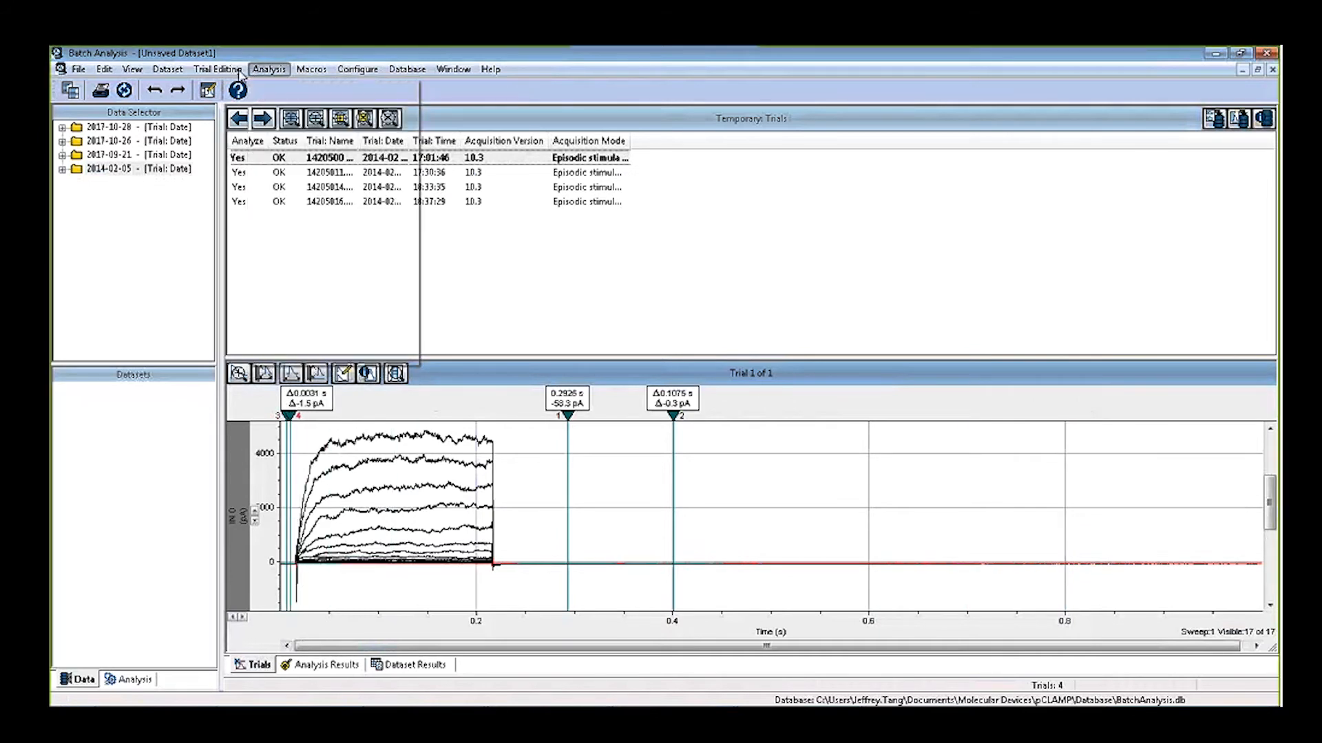
pyautogui.moveTo(239, 71)
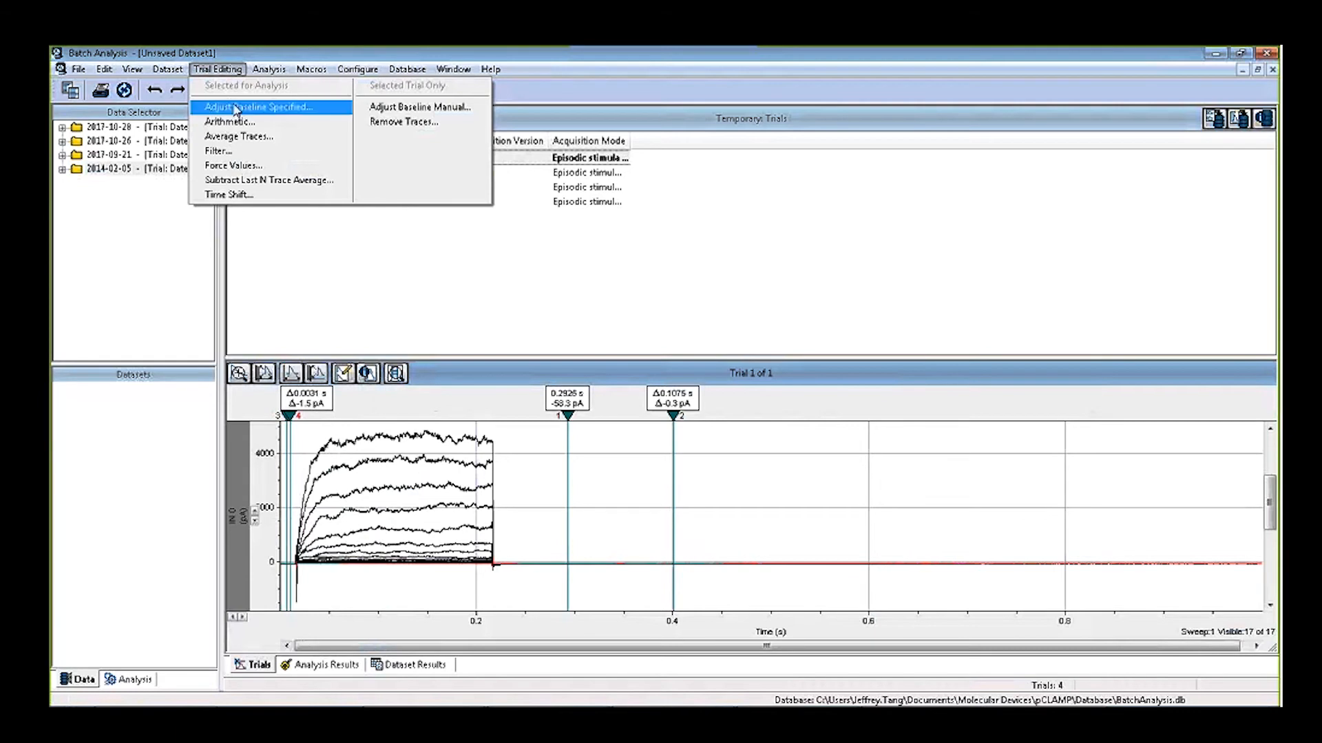
pyautogui.click(236, 108)
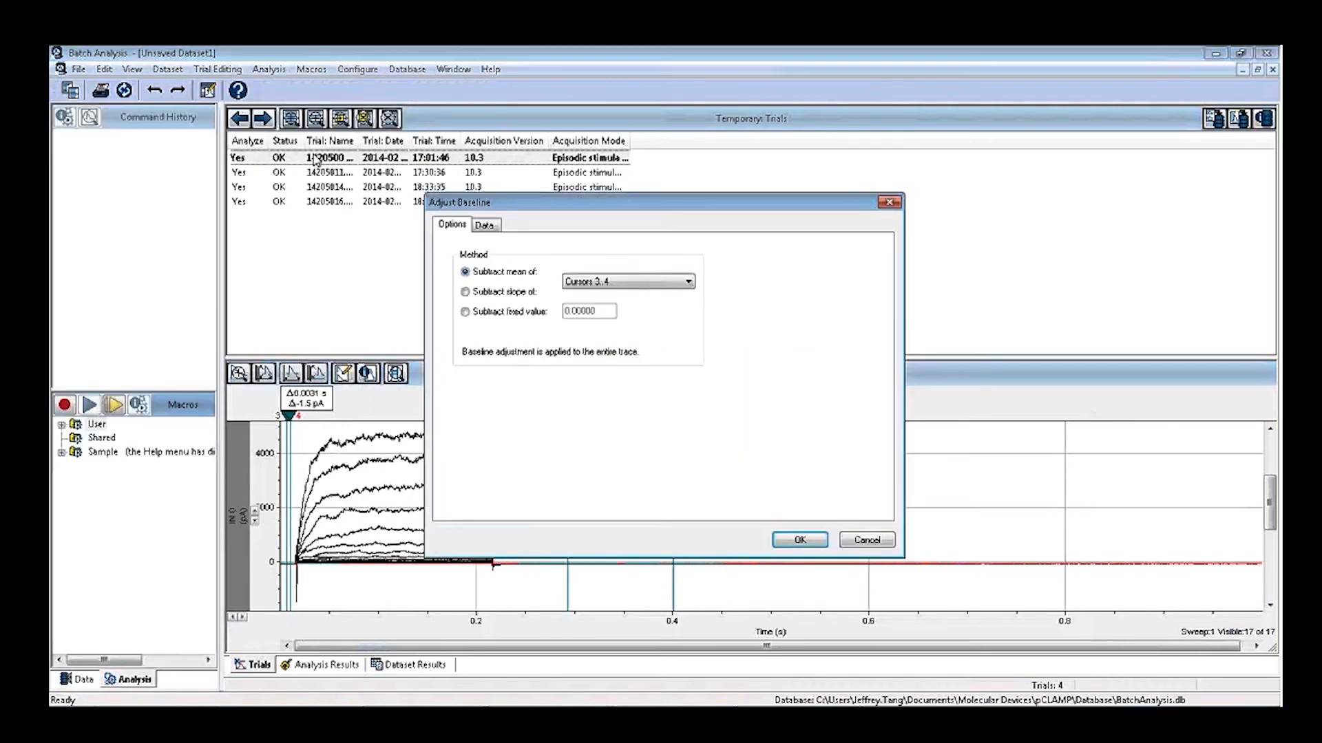
pyautogui.click(799, 539)
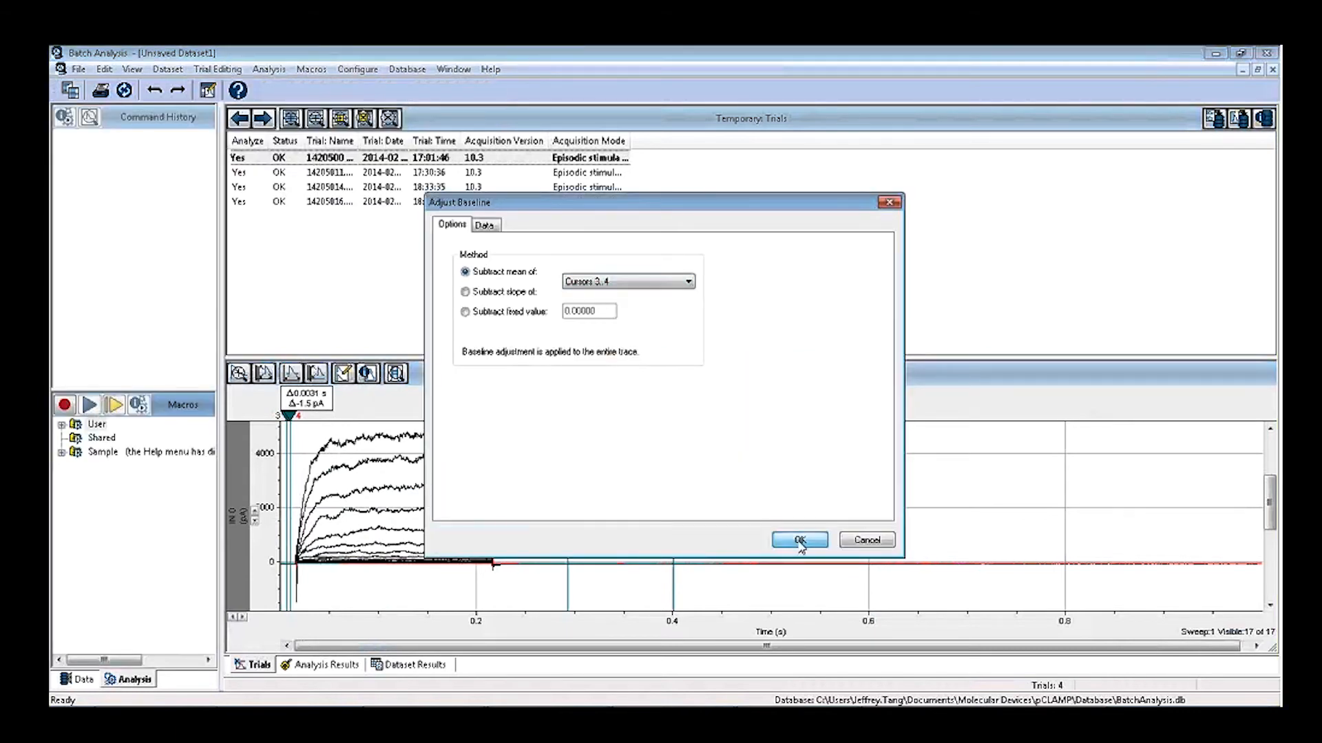
# Move cursor 1 to about 0.19 s and add a Current/Voltage graph of IN 0 against Cmd 0, both taken at cursor 1
pyautogui.moveTo(565, 415); pyautogui.dragTo(469, 416)
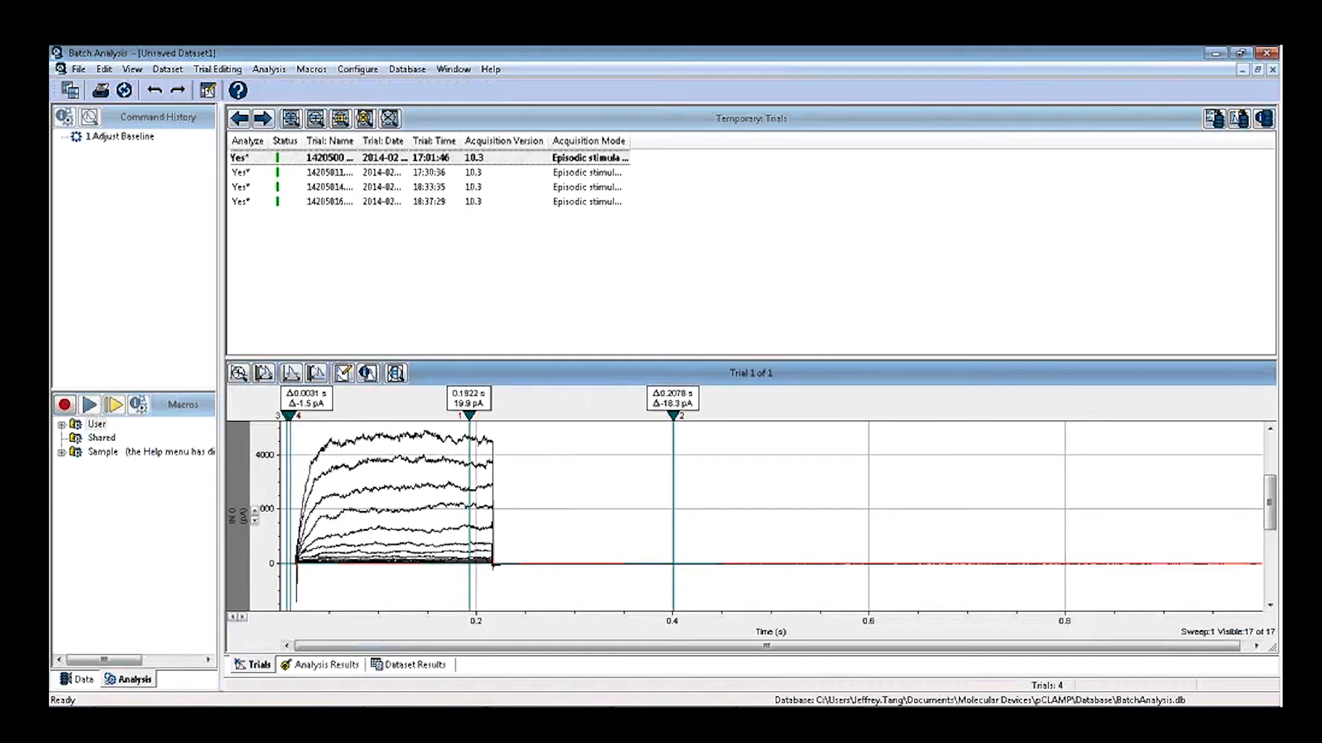
pyautogui.click(269, 69)
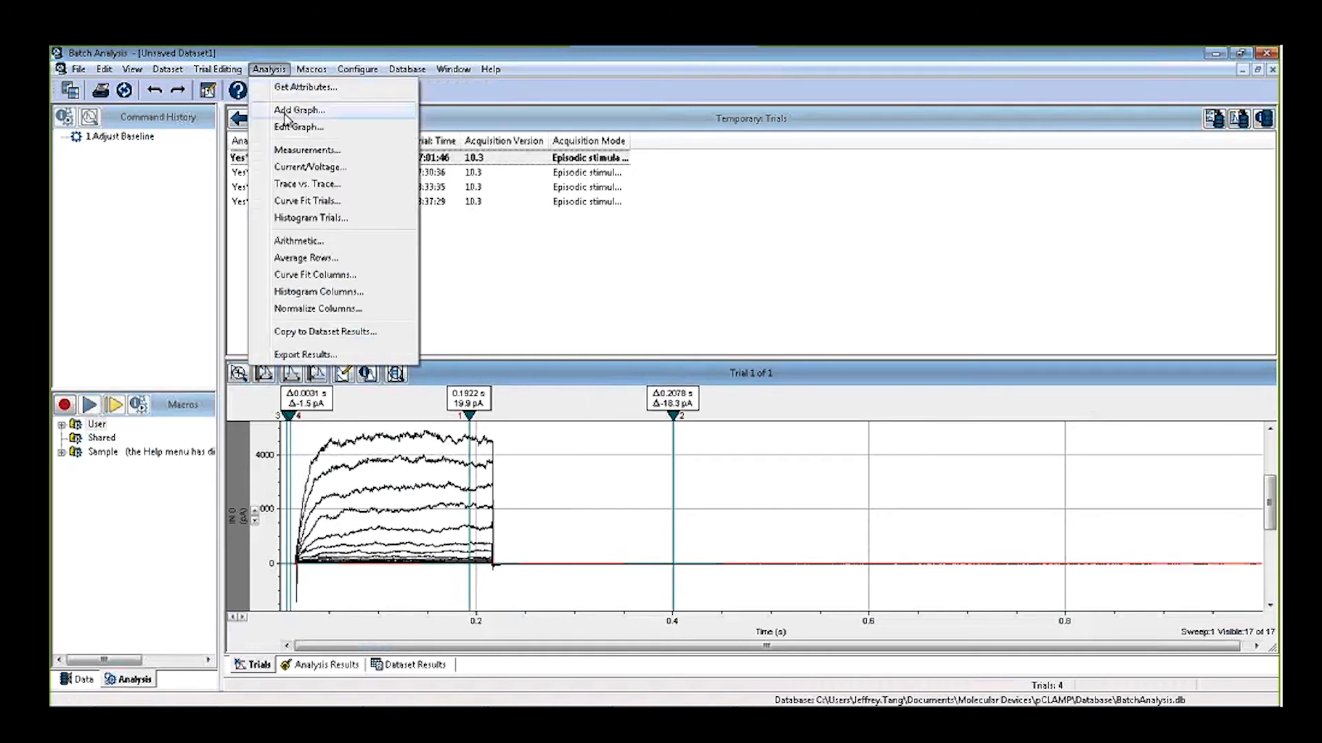
pyautogui.click(296, 110)
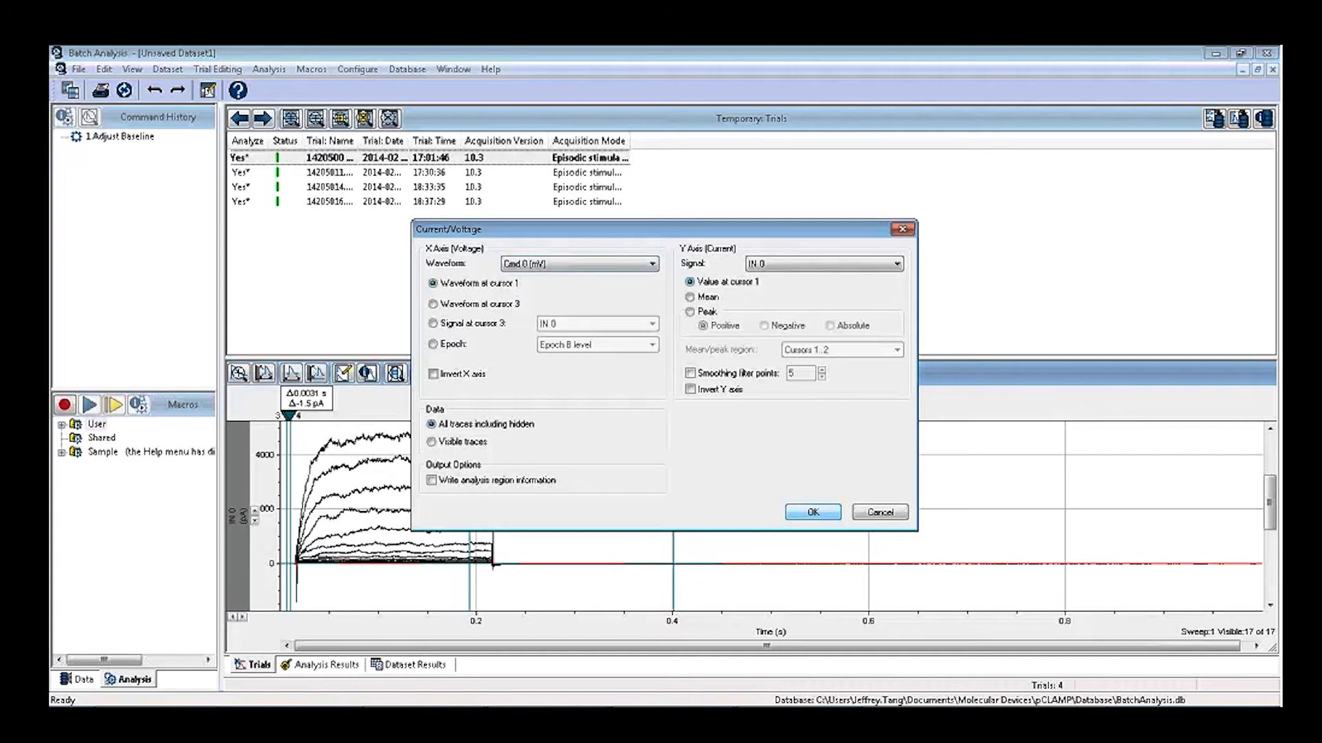
pyautogui.click(812, 512)
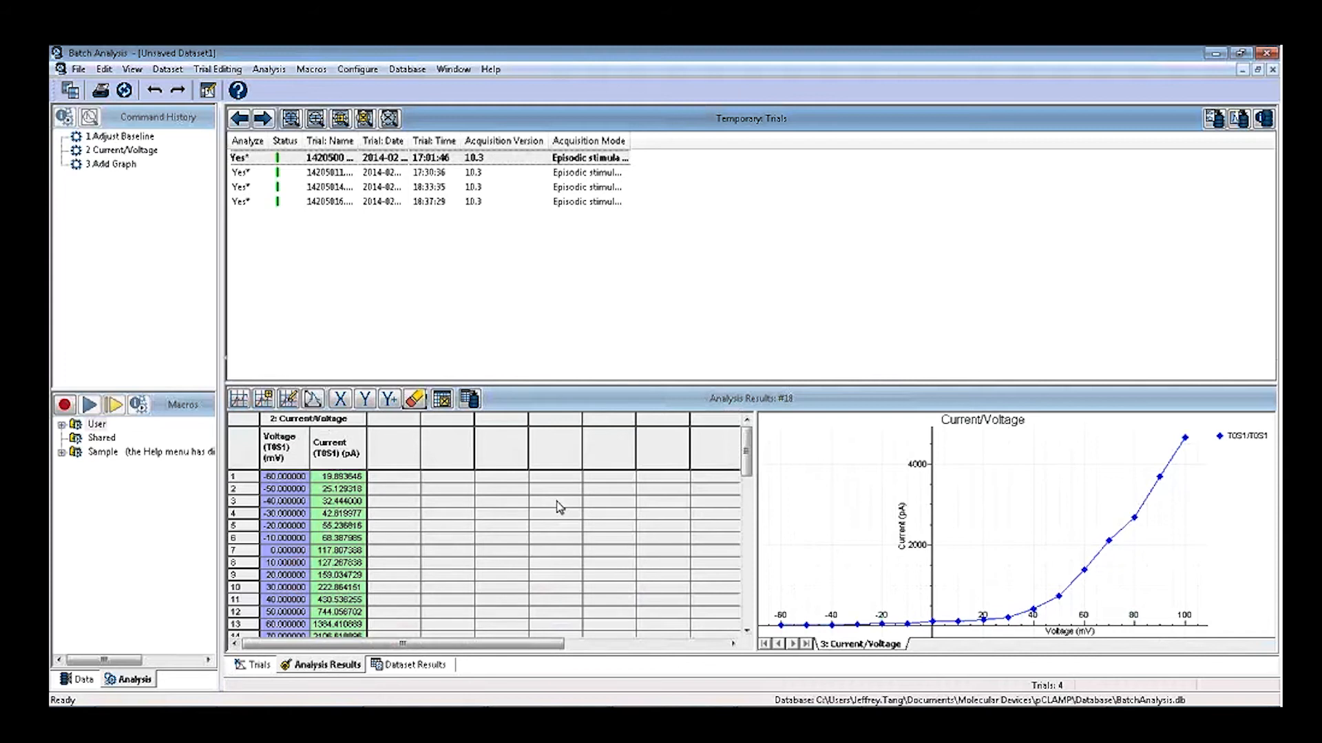
# Compare the Current/Voltage tables and graphs of the four trials one after another
pyautogui.click(383, 172)
pyautogui.click(383, 188)
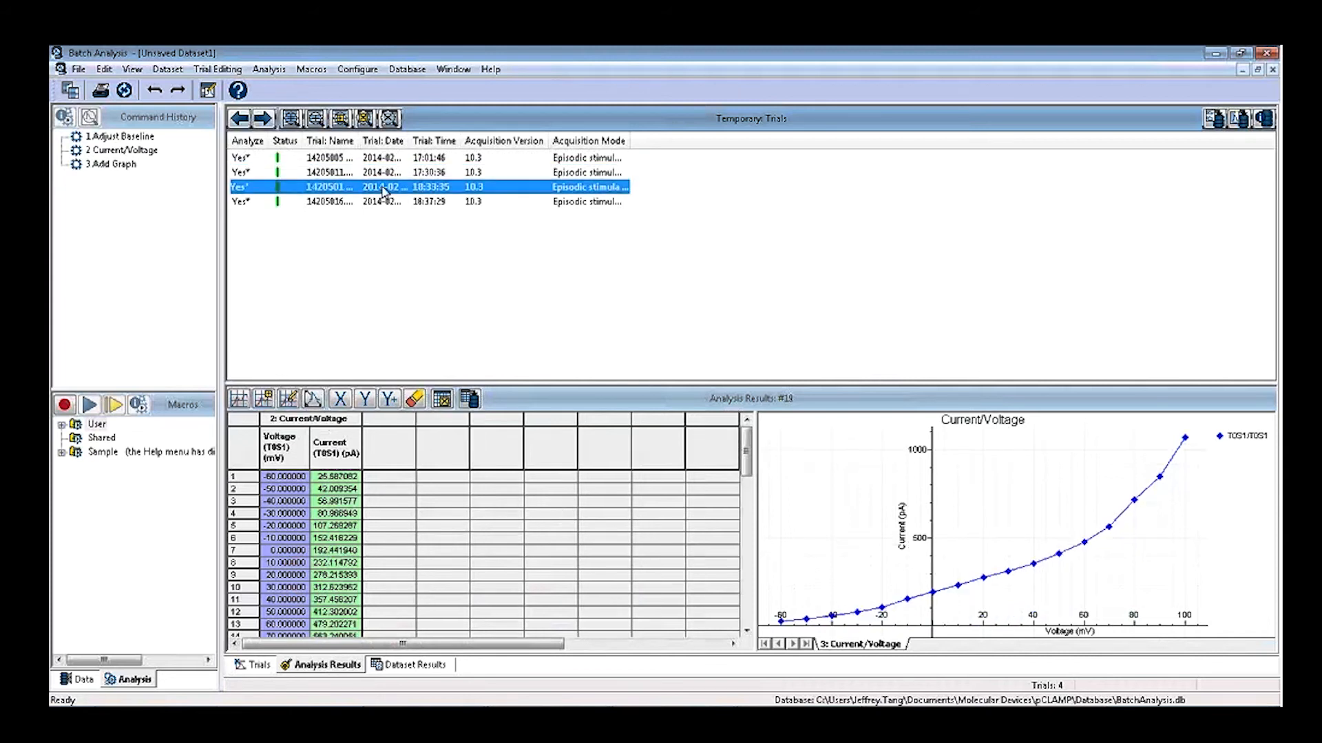
pyautogui.click(387, 201)
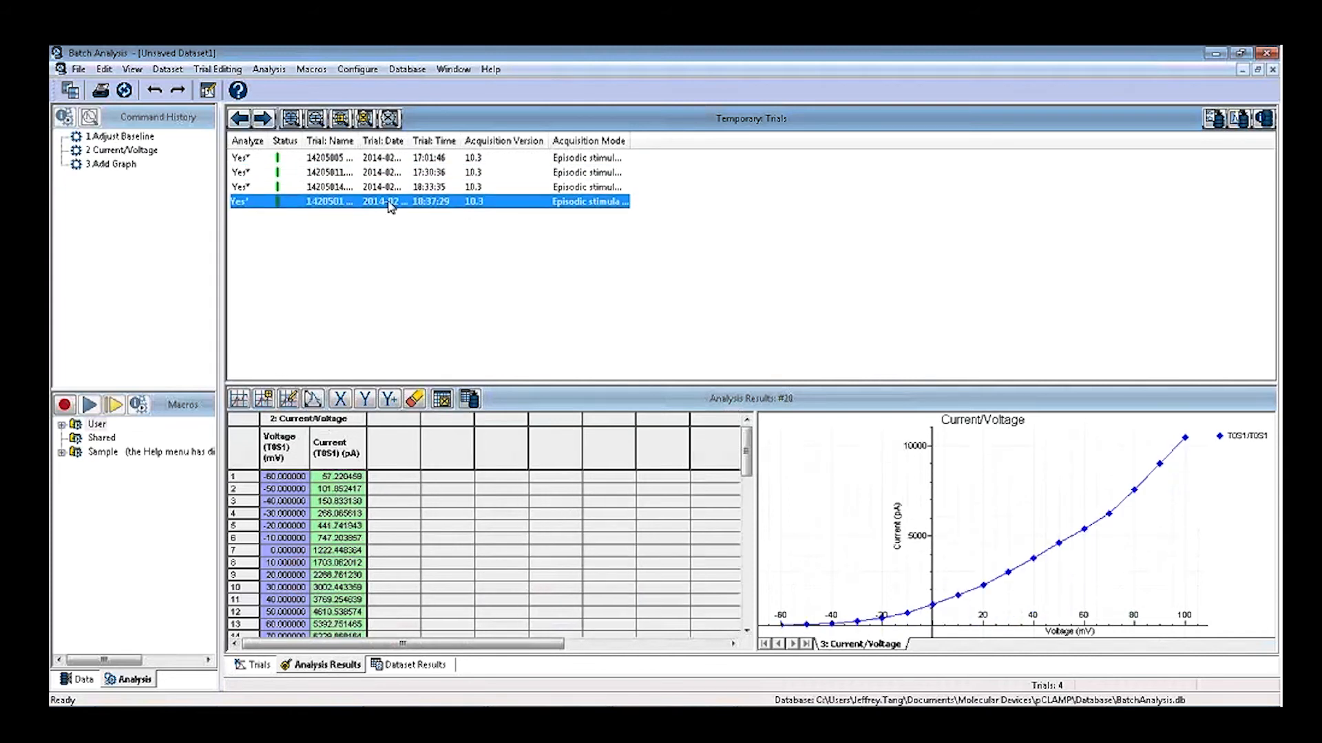
pyautogui.click(385, 157)
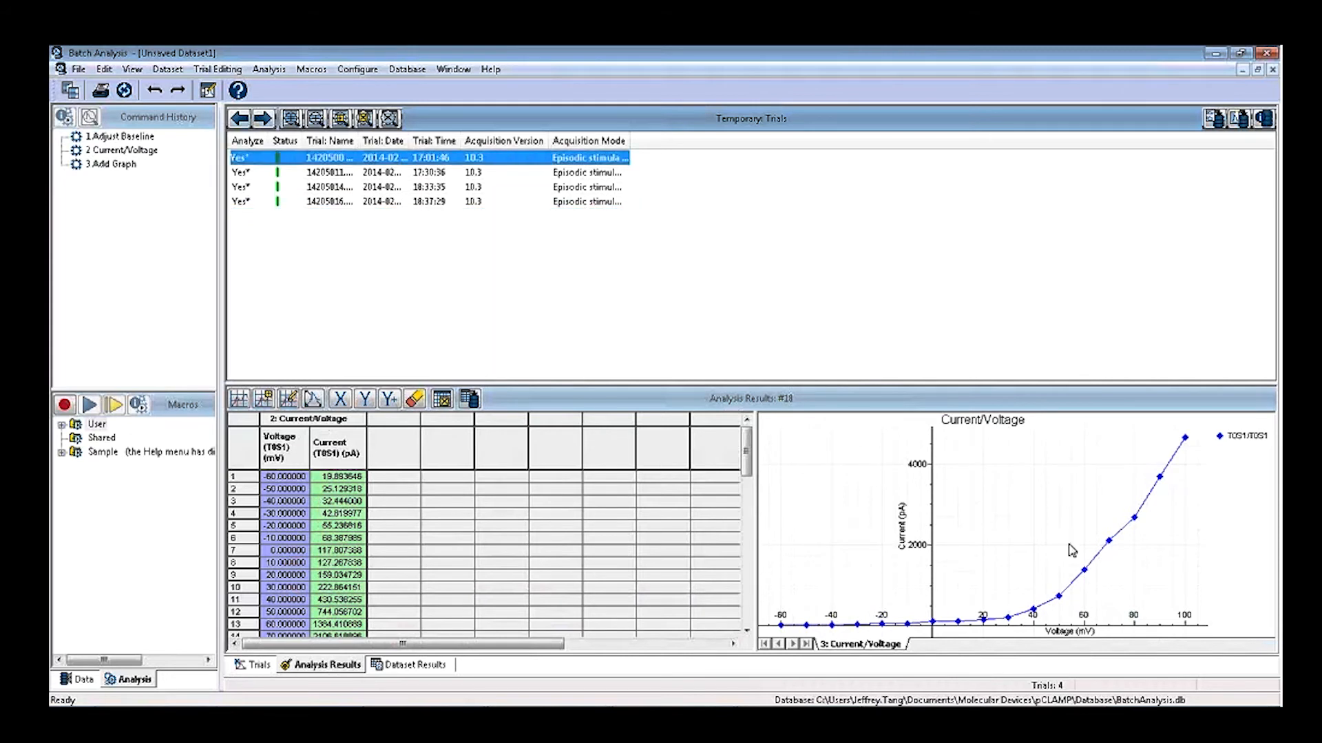
pyautogui.click(362, 175)
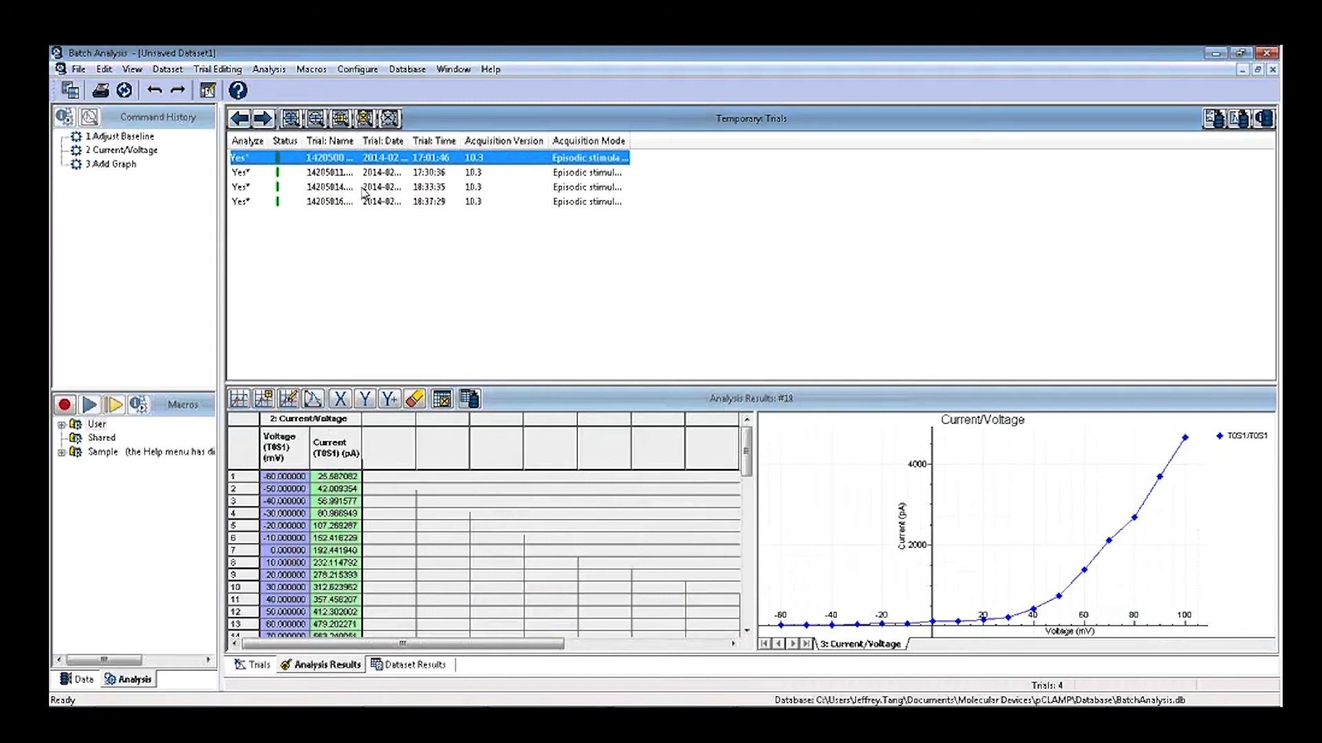
pyautogui.click(362, 186)
pyautogui.click(364, 203)
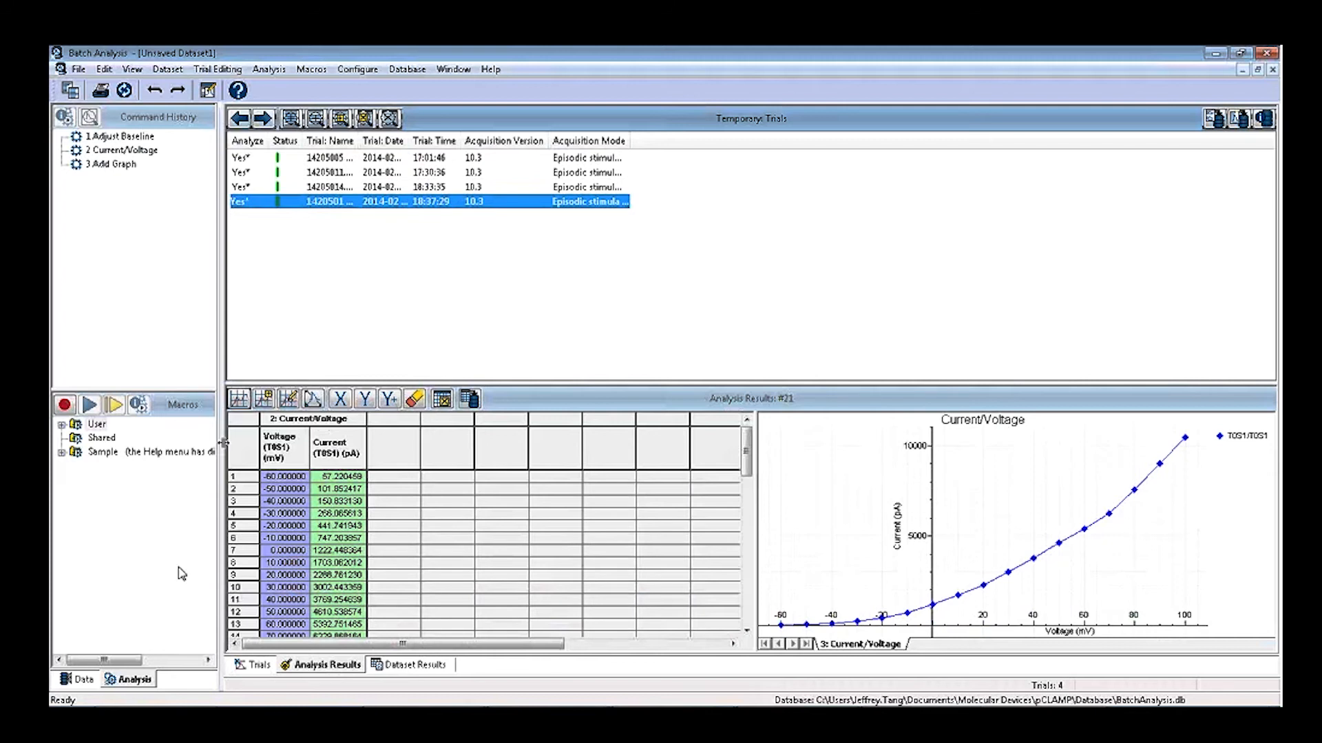
# Undo the graph, Current/Voltage and baseline adjustment commands, and return to the list of trial dates
pyautogui.click(156, 92)
pyautogui.click(156, 91)
pyautogui.click(156, 92)
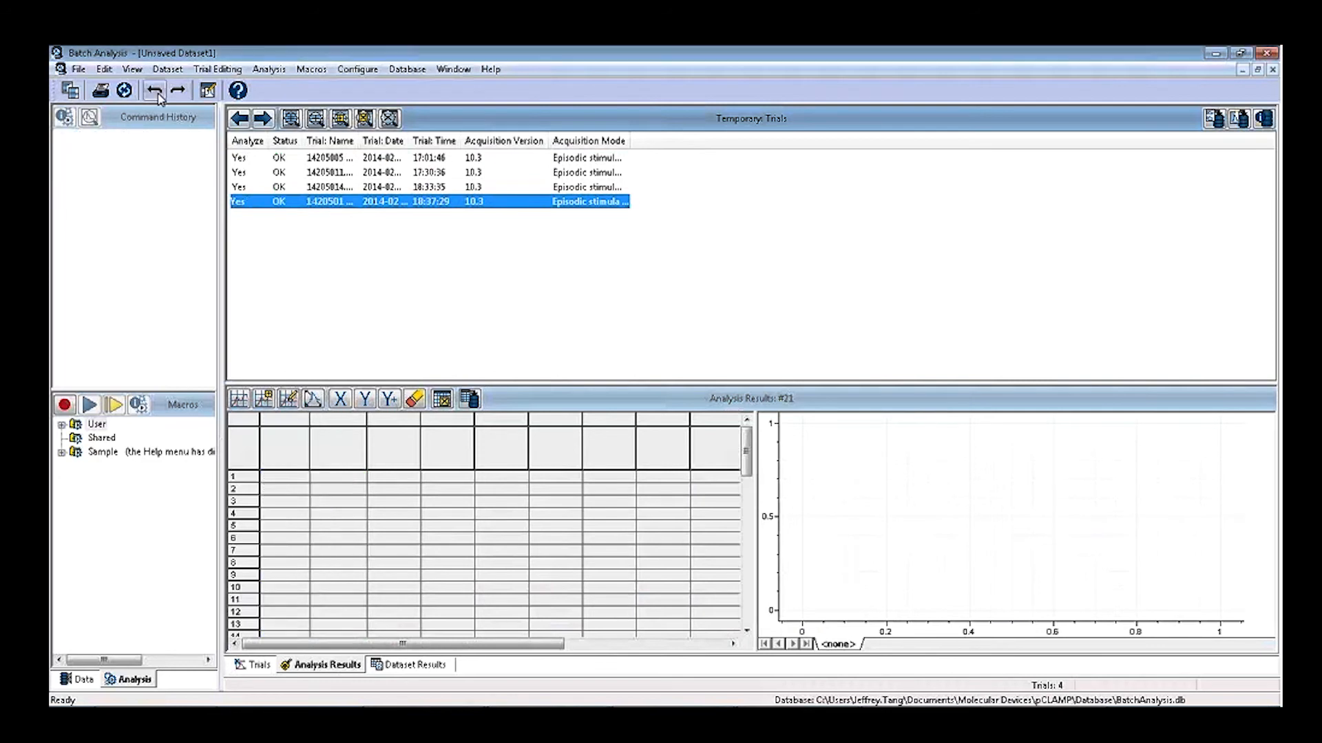
pyautogui.click(80, 680)
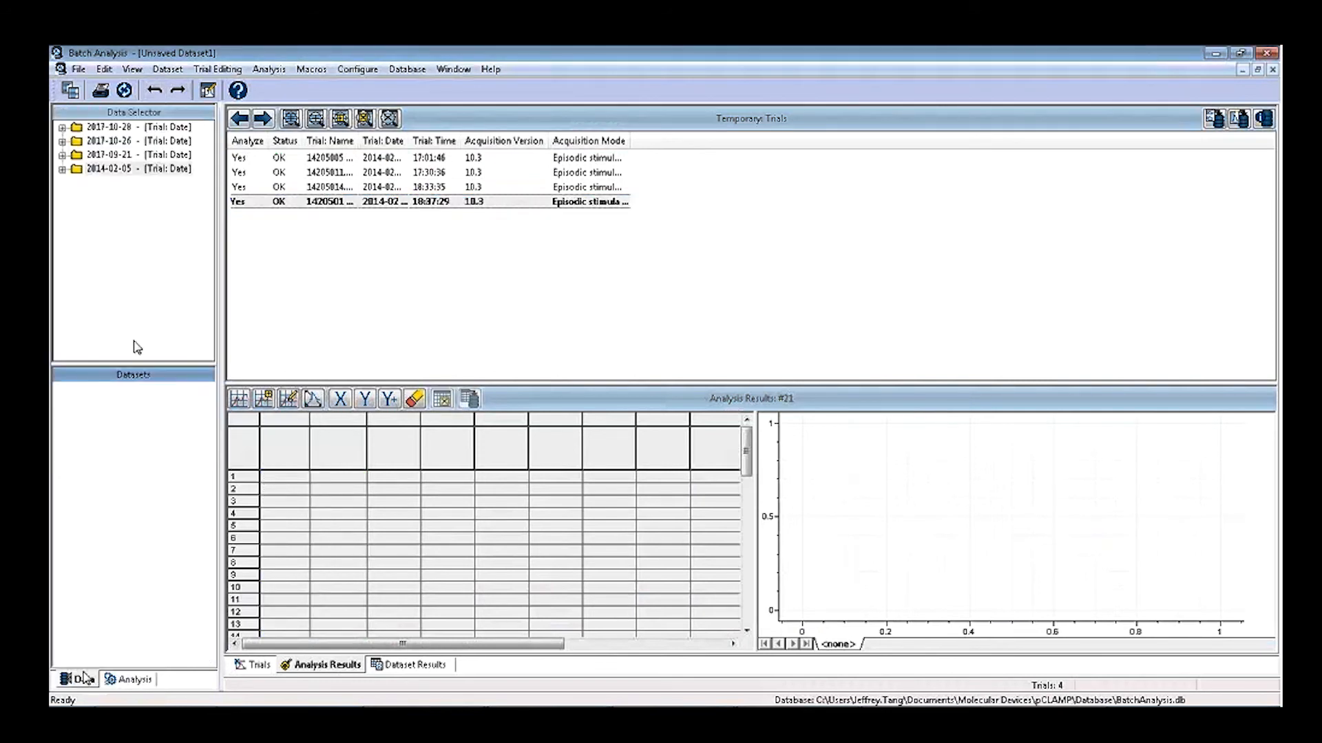
# Load the 2017-10-26 trials, and place cursors 1 and 2 at about 99.8 and 100.2 ms and cursors 3 and 4 at about 102.9 and 105 ms
pyautogui.click(127, 143)
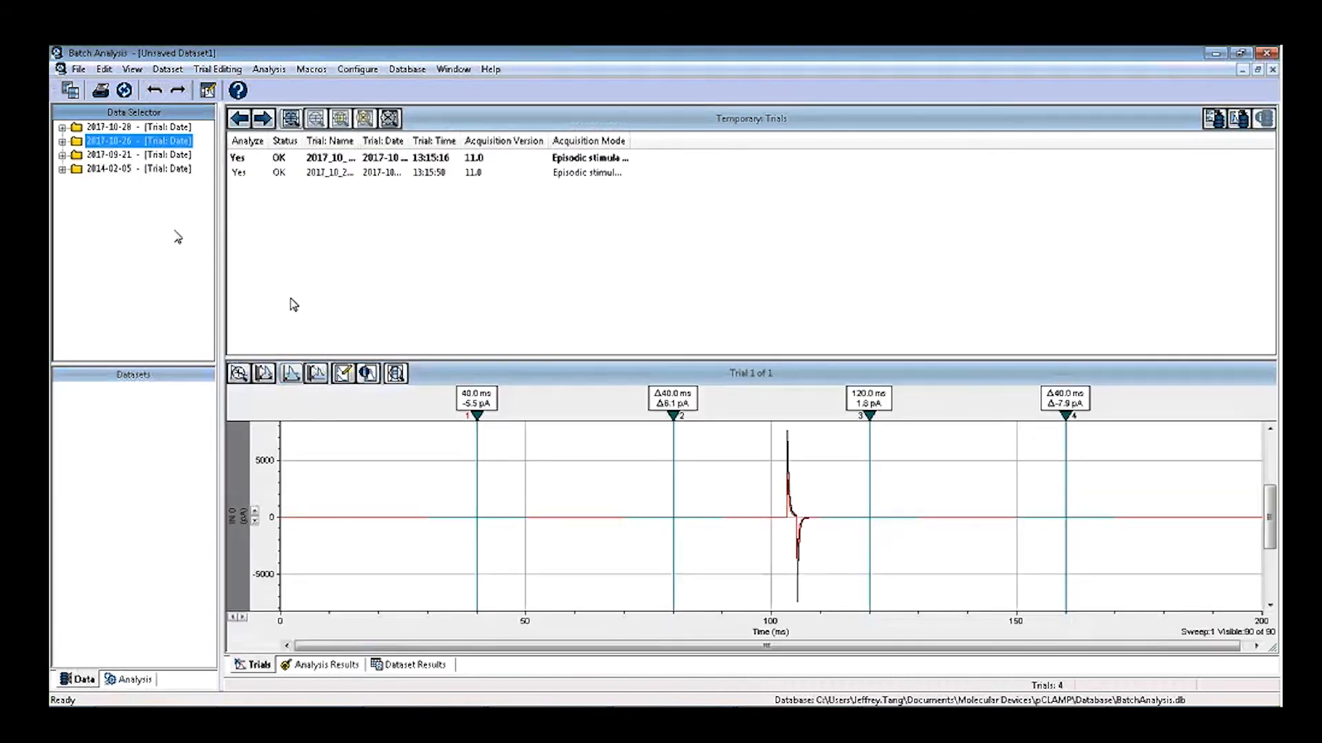
pyautogui.moveTo(963, 615); pyautogui.dragTo(597, 609)
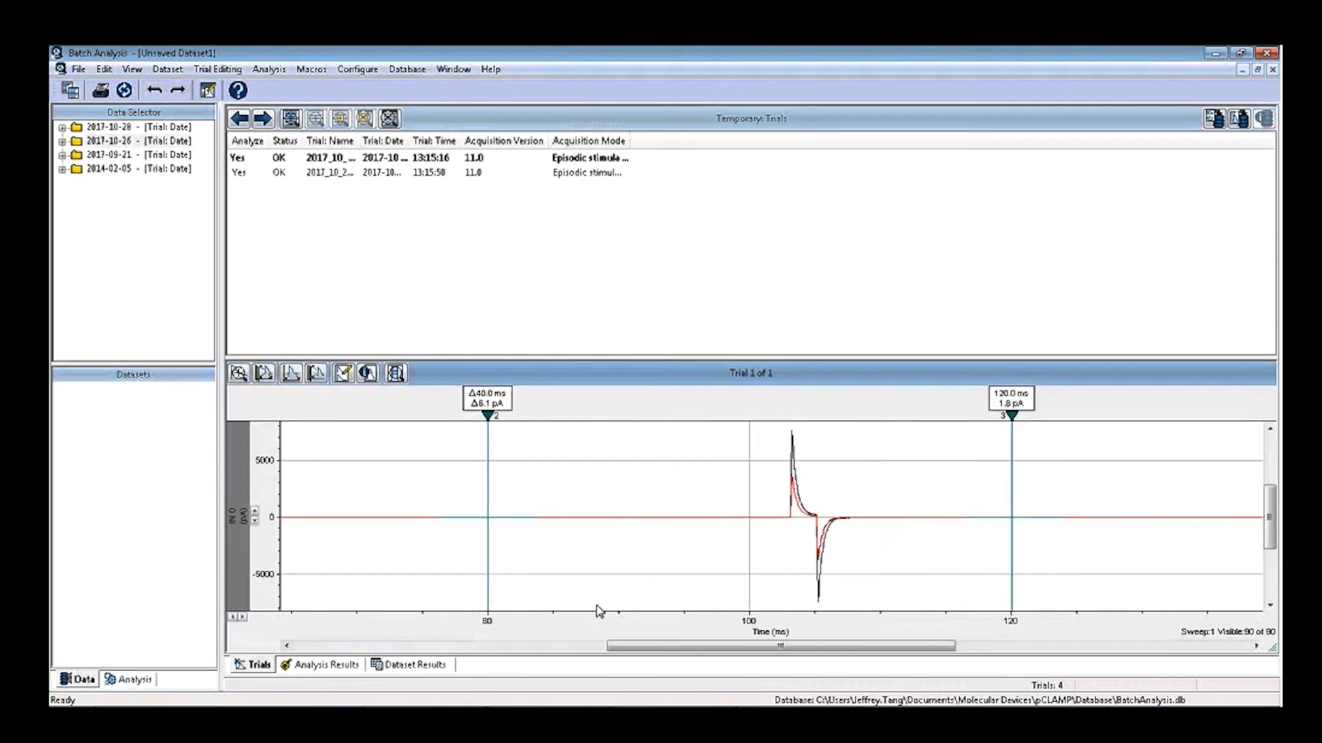
pyautogui.moveTo(1021, 614); pyautogui.dragTo(588, 605)
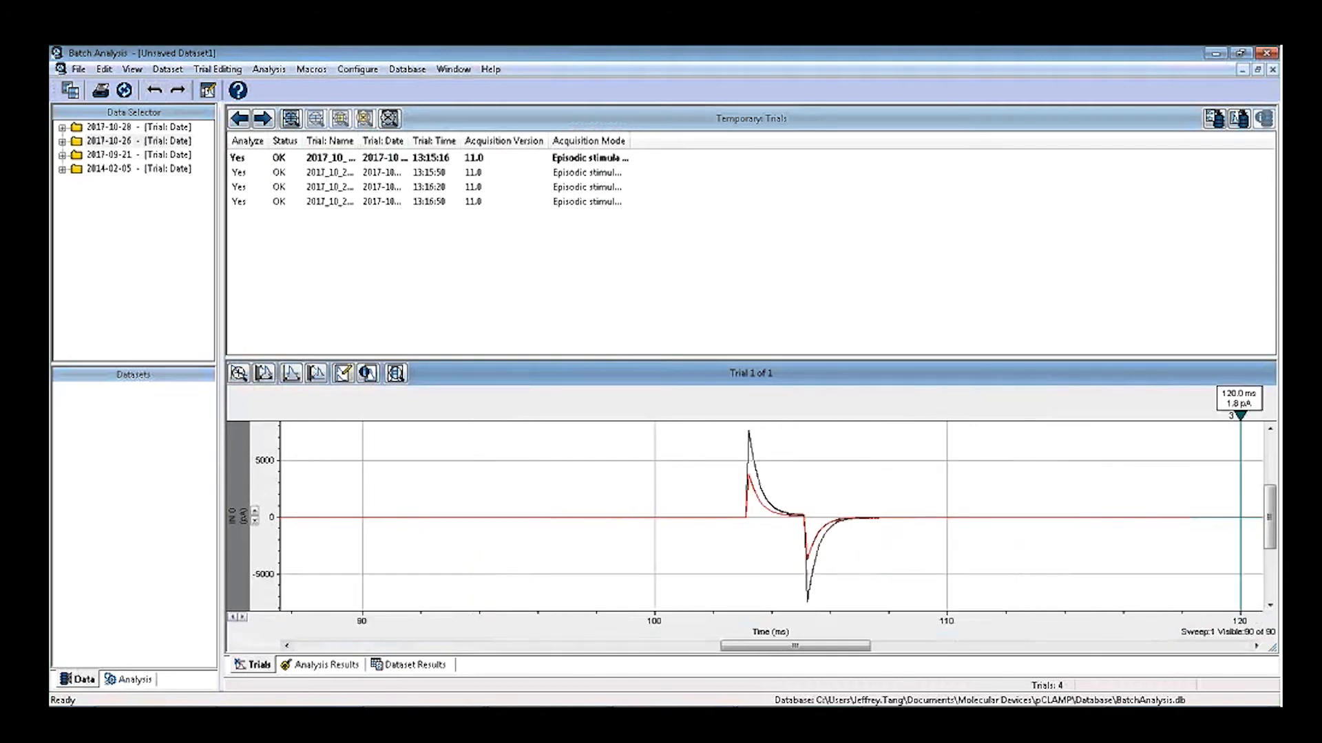
pyautogui.rightClick(840, 472)
pyautogui.click(876, 449)
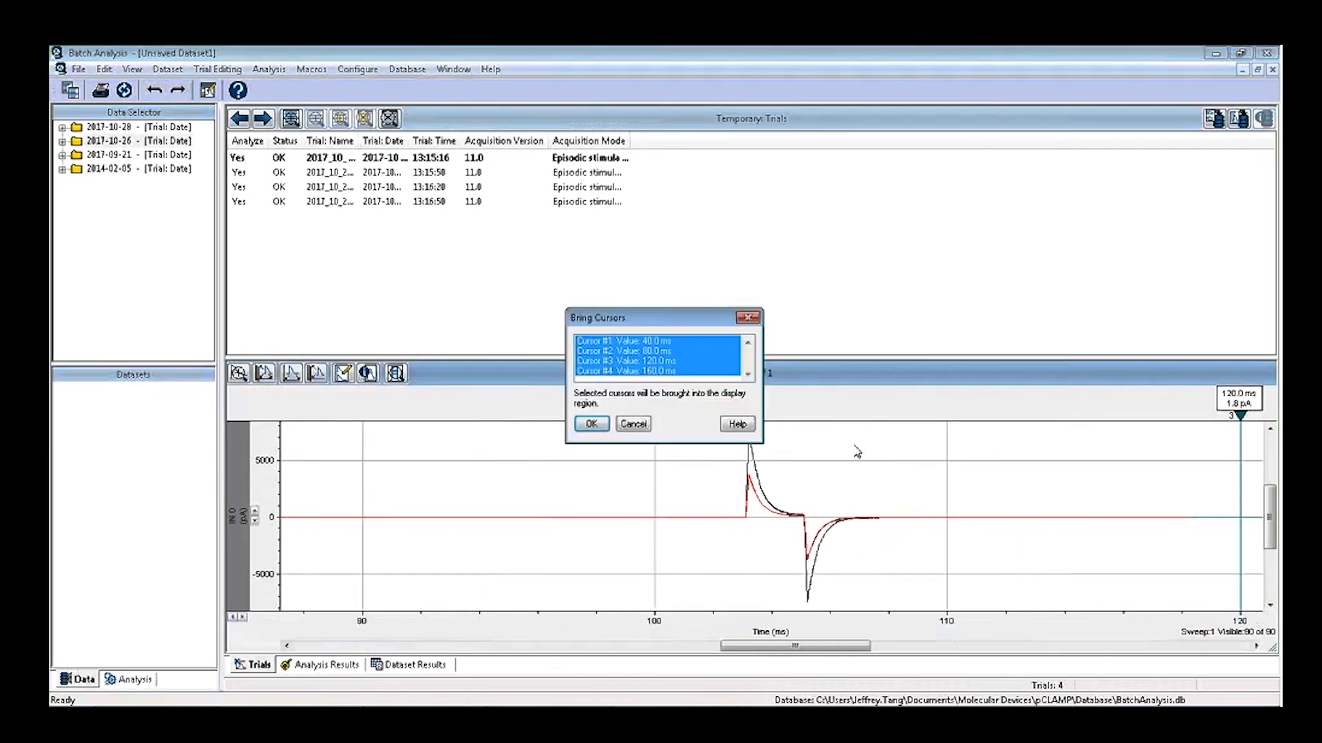
pyautogui.click(602, 428)
pyautogui.moveTo(444, 443); pyautogui.dragTo(647, 443)
pyautogui.moveTo(879, 417); pyautogui.dragTo(738, 417)
pyautogui.moveTo(1098, 416); pyautogui.dragTo(802, 482)
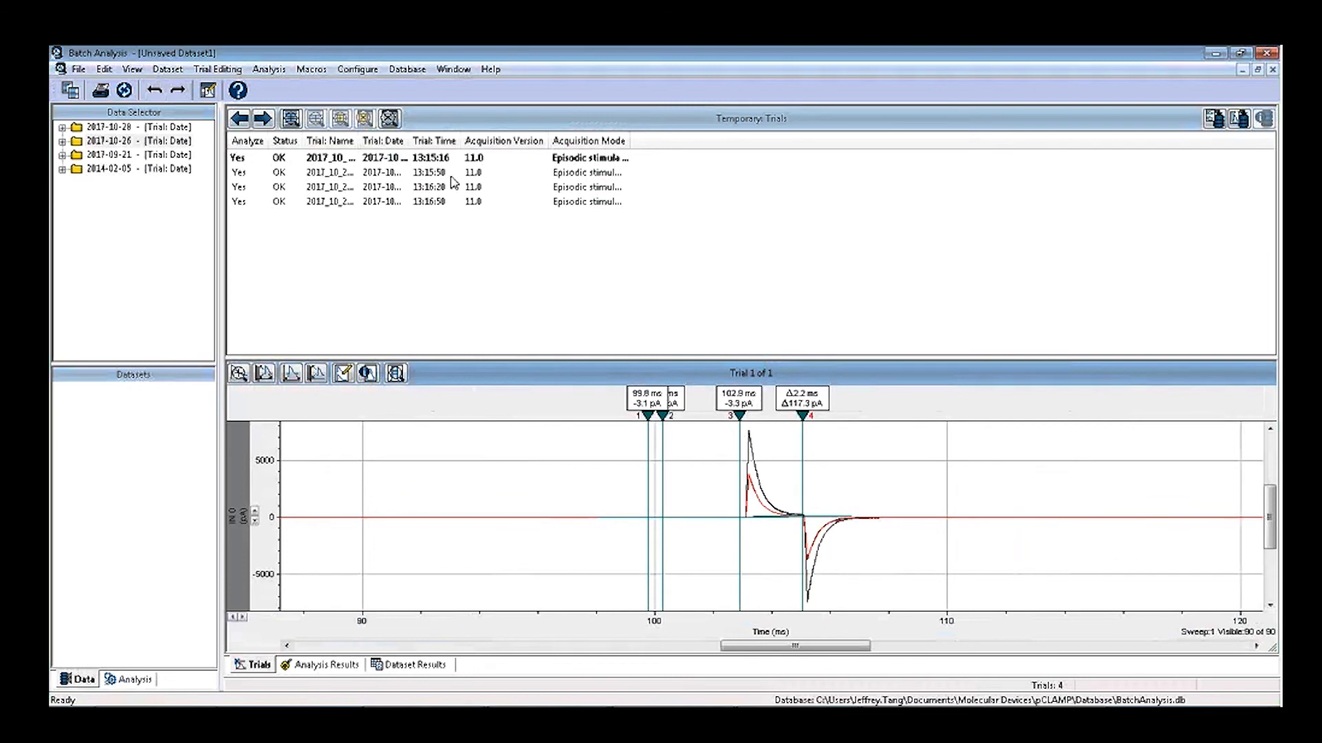
# Start recording a macro named peak
pyautogui.click(310, 70)
pyautogui.click(321, 86)
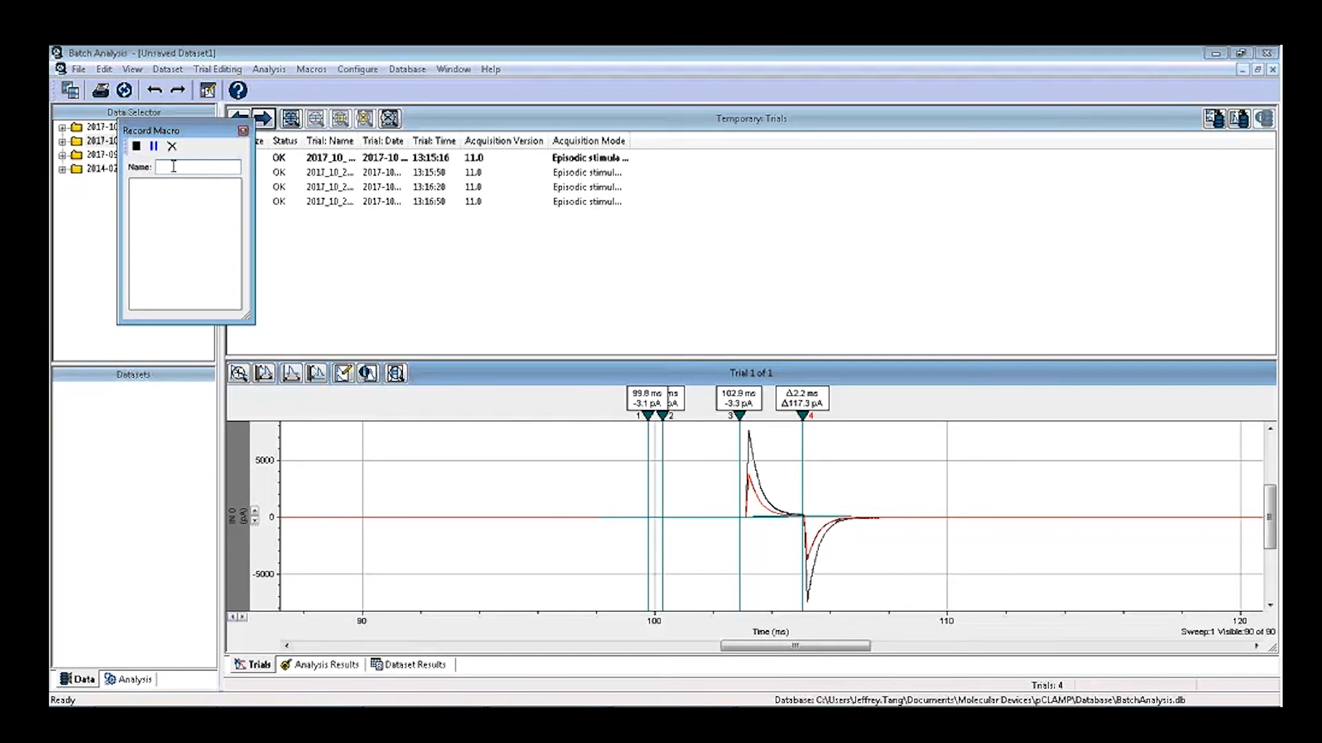
pyautogui.write('peak')
# Measure peak amplitude over Cursors 3..4 with the mean of Cursors 1..2 as baseline, leaving out the decay slope
pyautogui.click(270, 71)
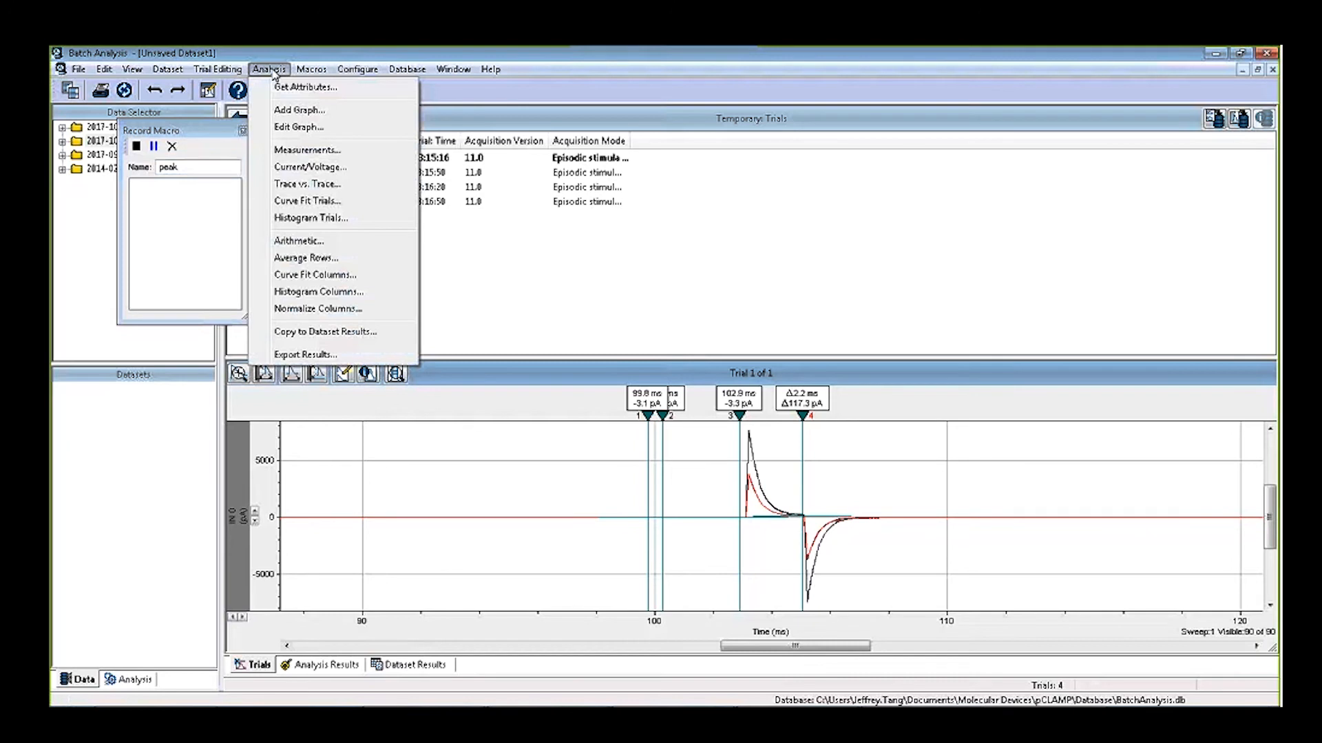
pyautogui.click(312, 152)
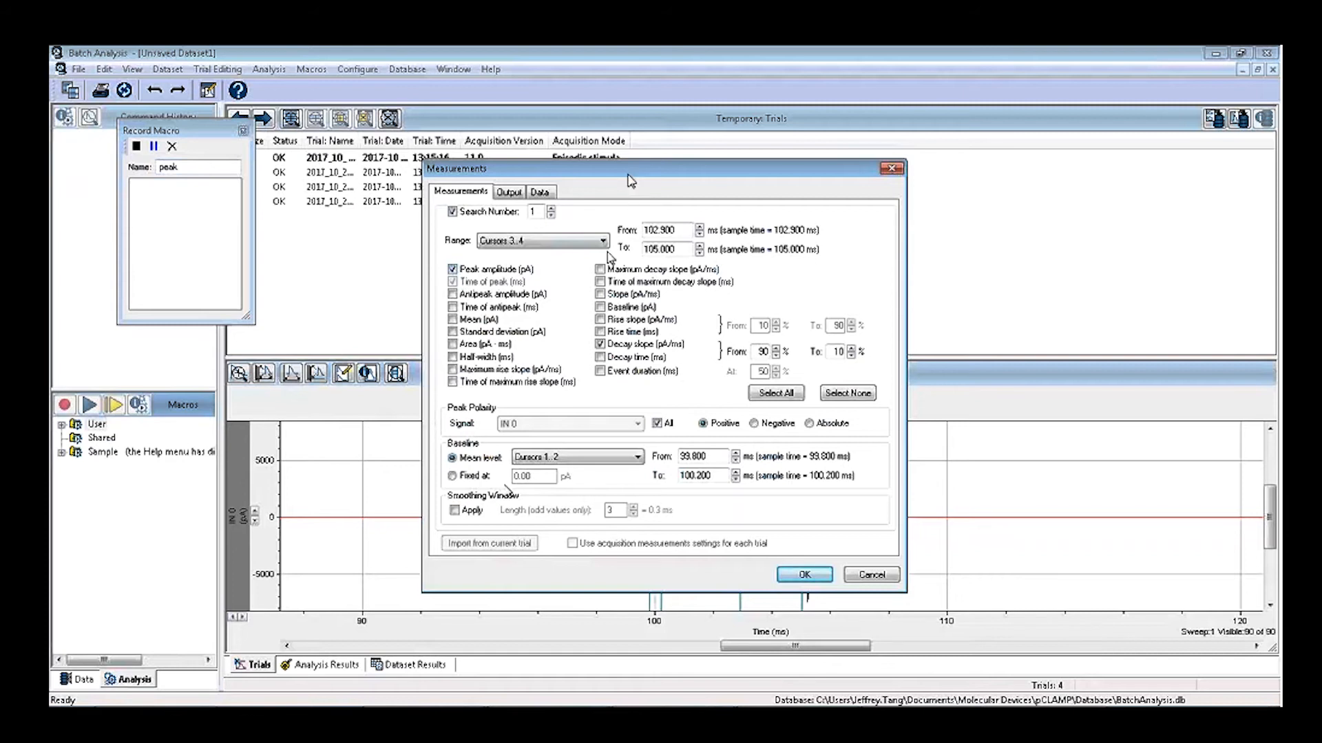
pyautogui.moveTo(630, 181); pyautogui.dragTo(753, 168)
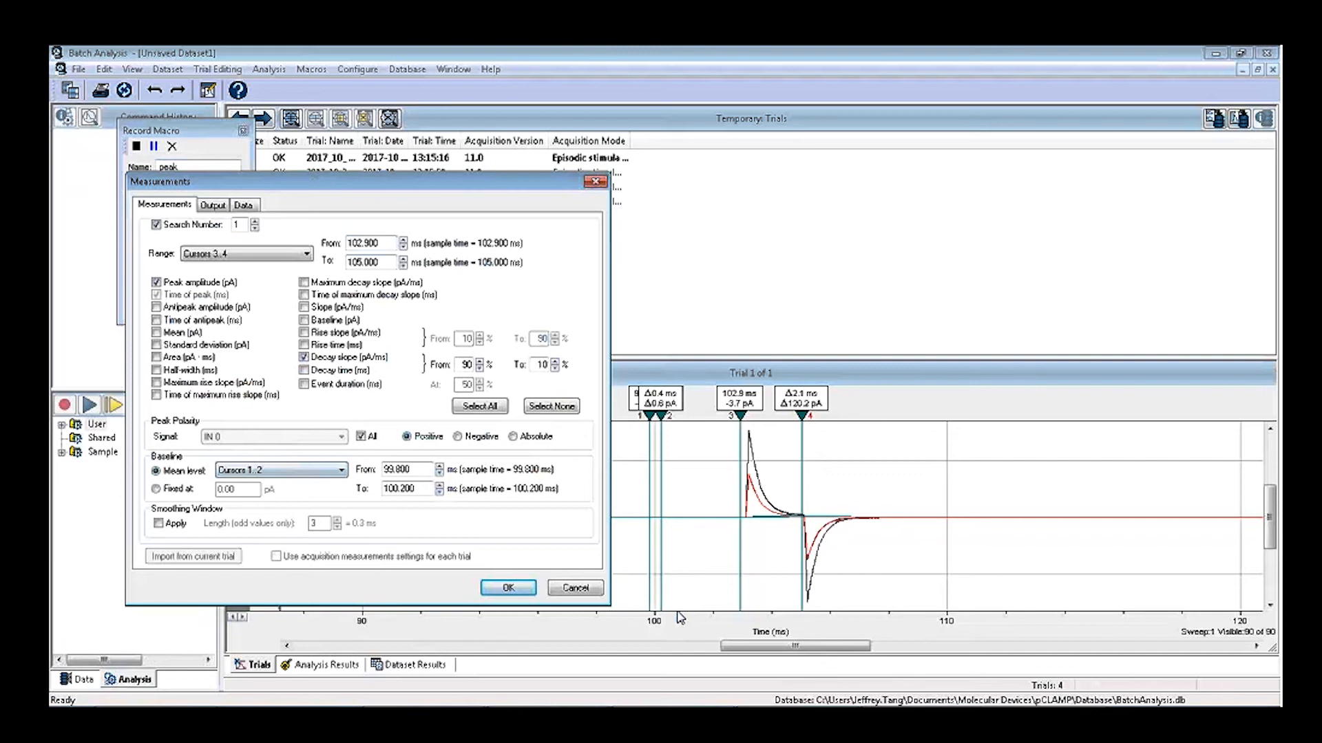
pyautogui.click(304, 359)
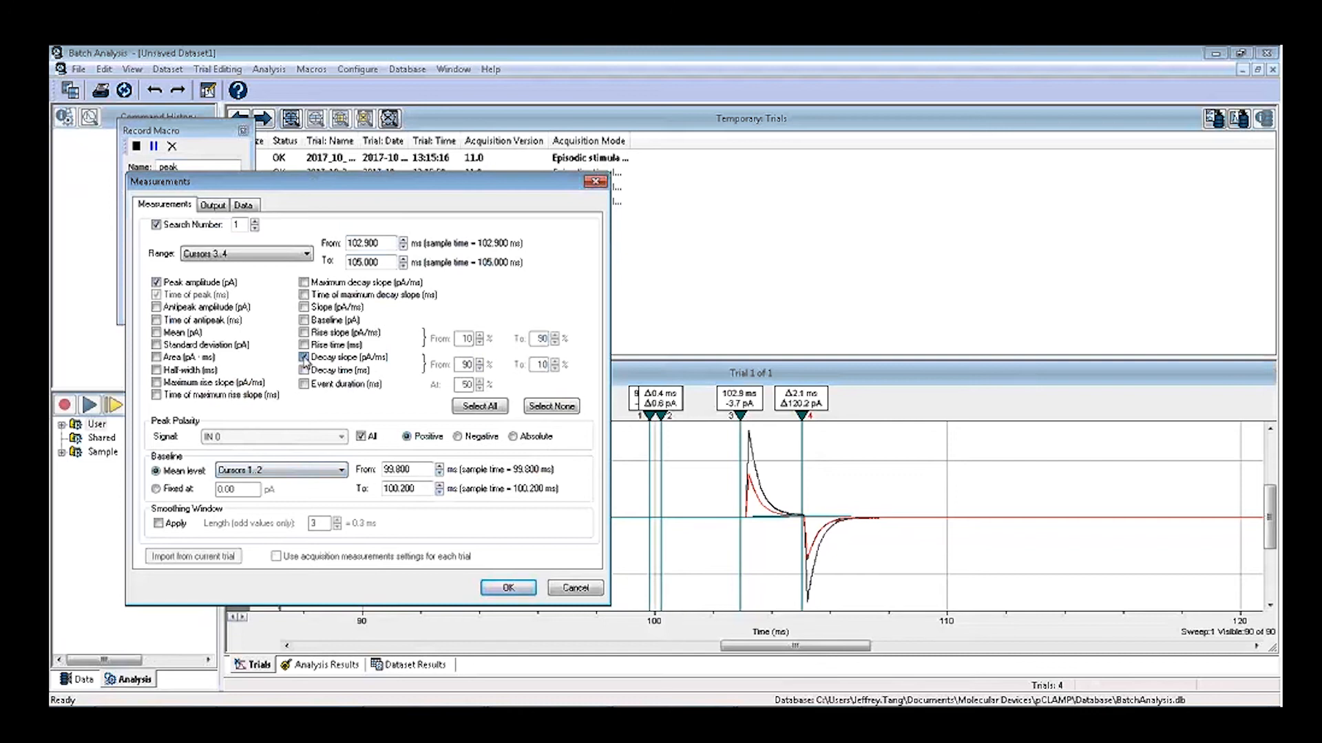
pyautogui.click(304, 358)
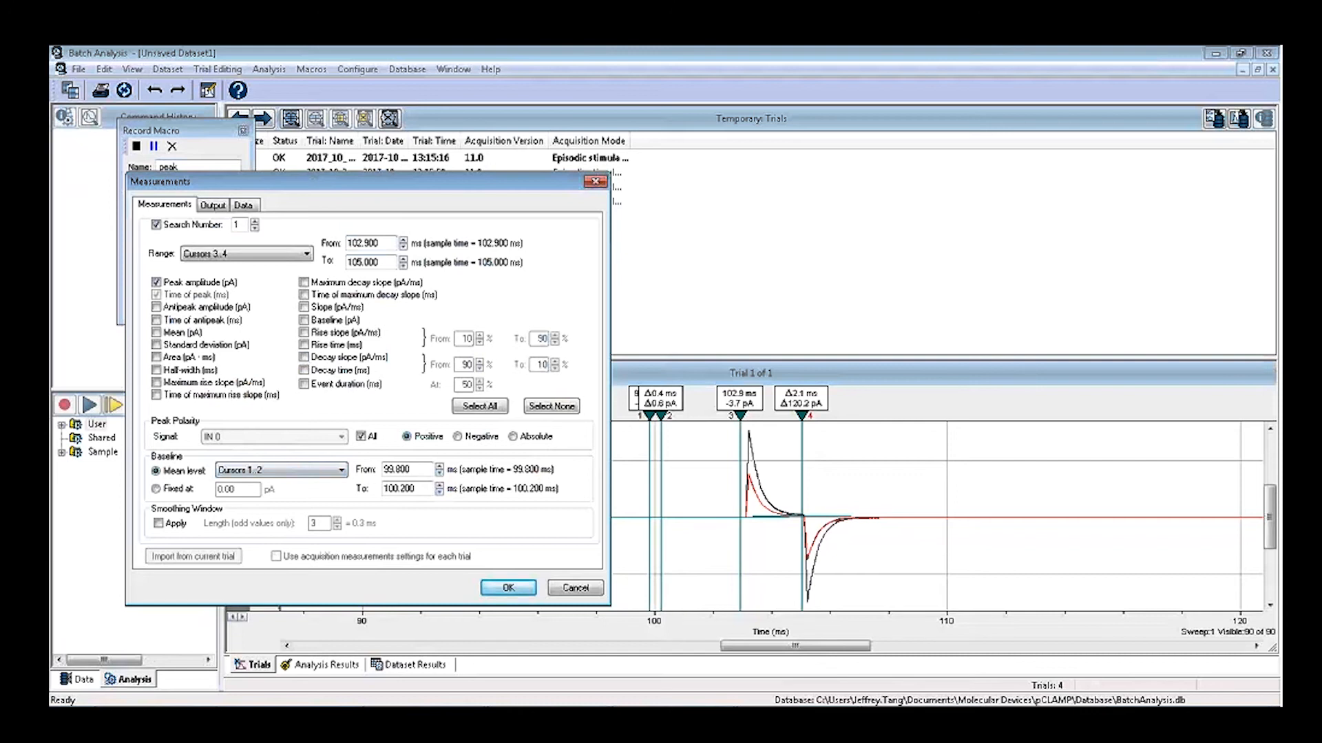
pyautogui.click(506, 590)
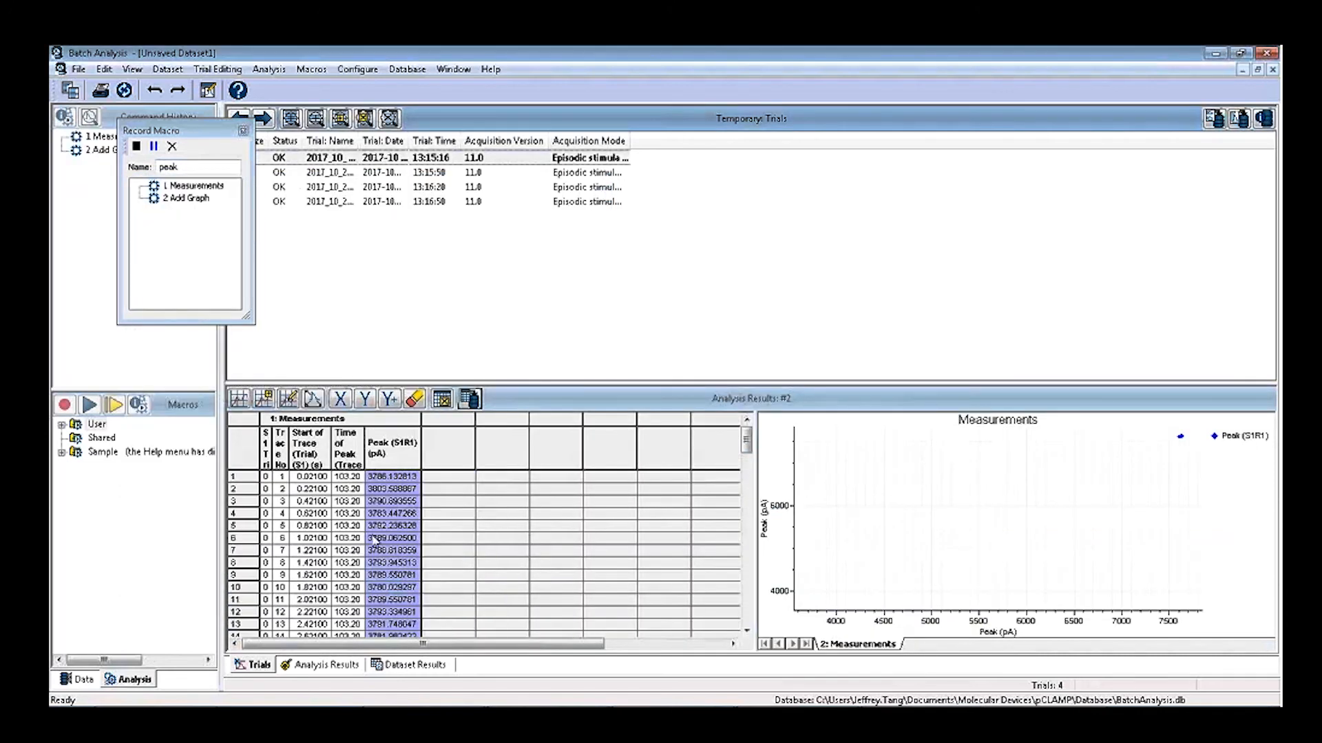
# Stop recording the peak macro and expand the User macro folder
pyautogui.click(288, 399)
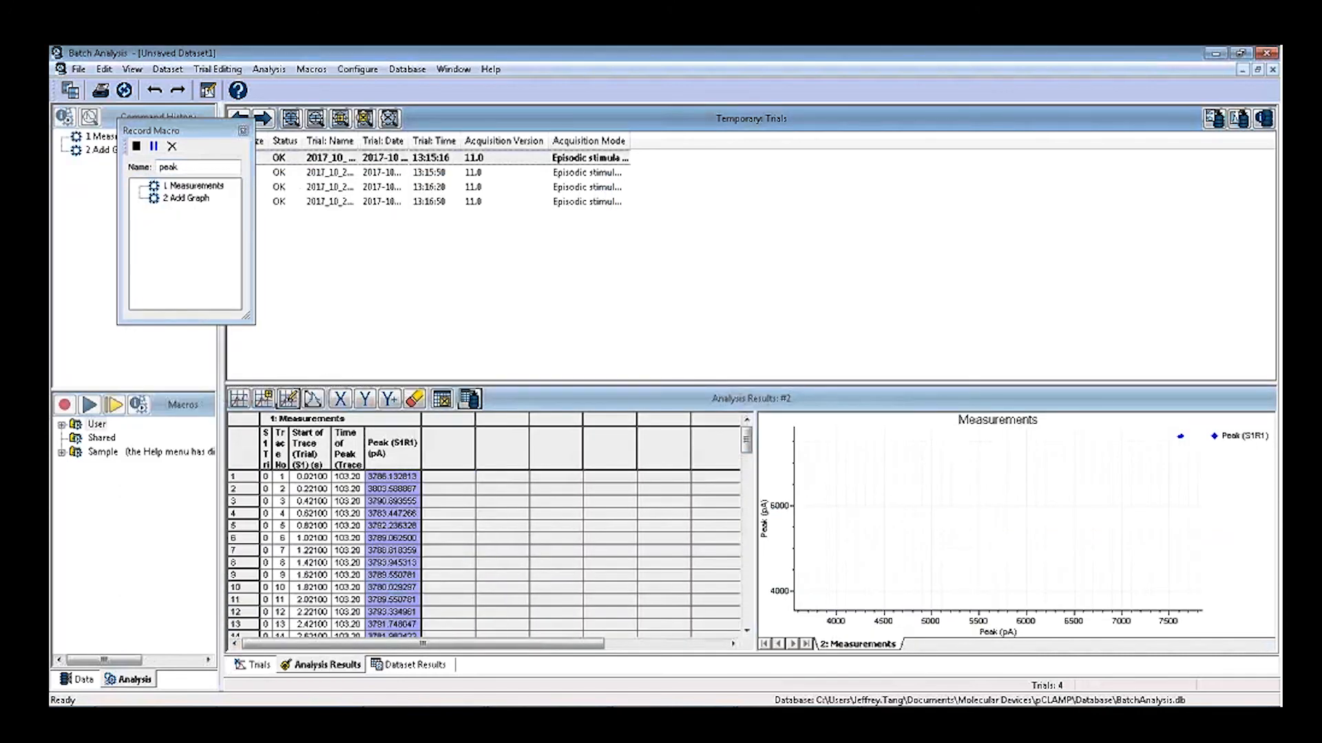
pyautogui.click(137, 147)
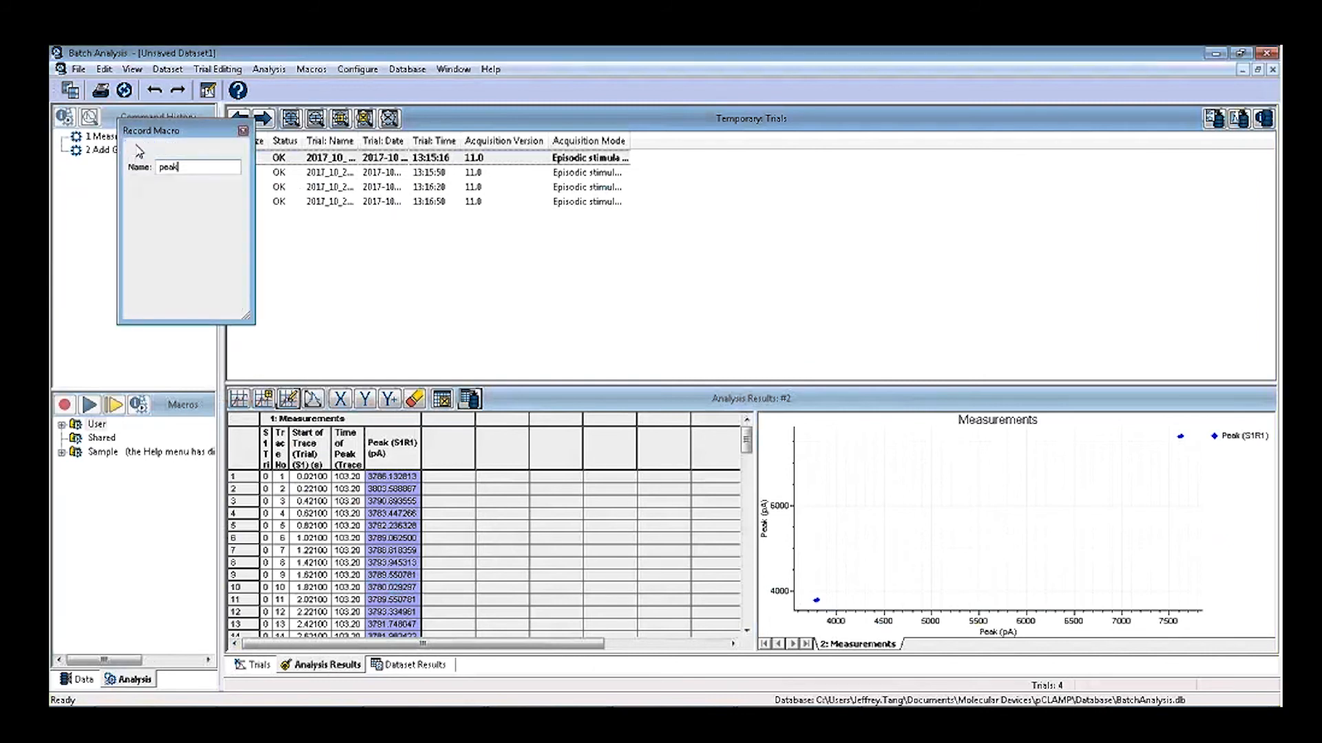
pyautogui.click(116, 577)
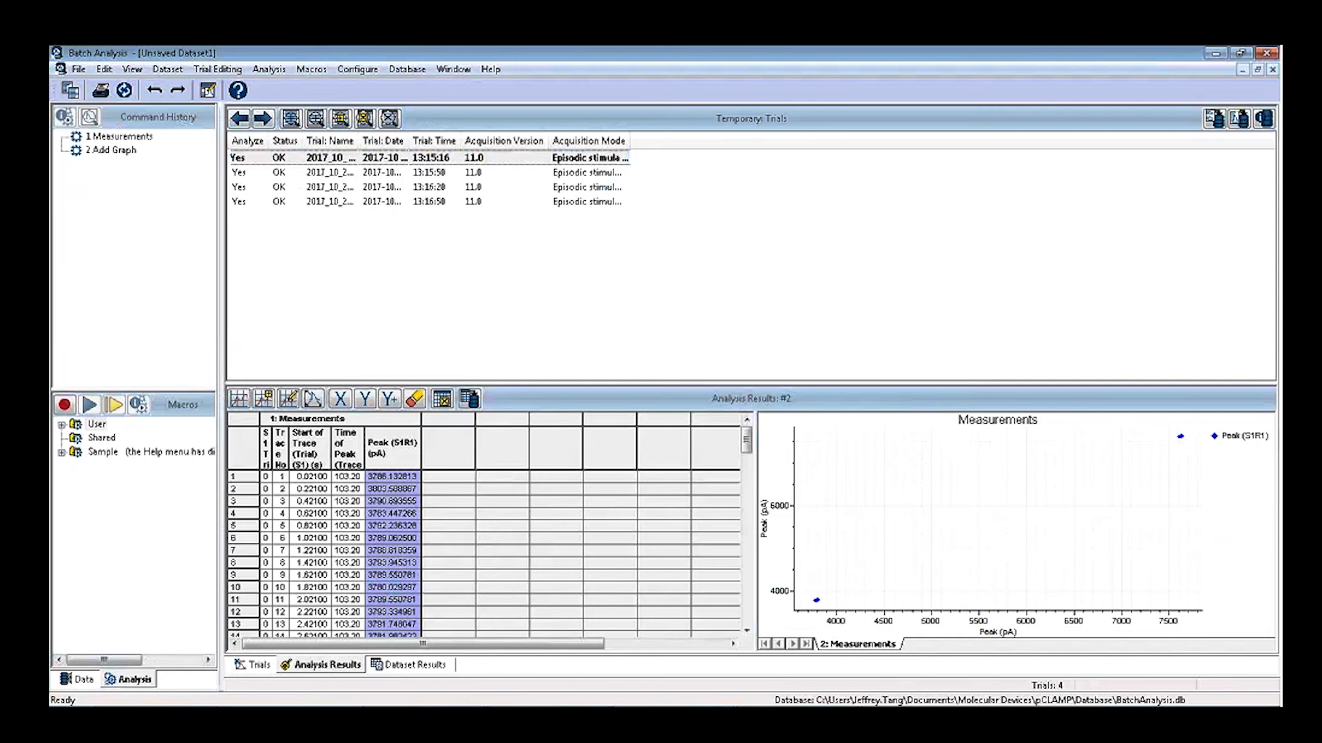
pyautogui.click(95, 425)
pyautogui.click(62, 426)
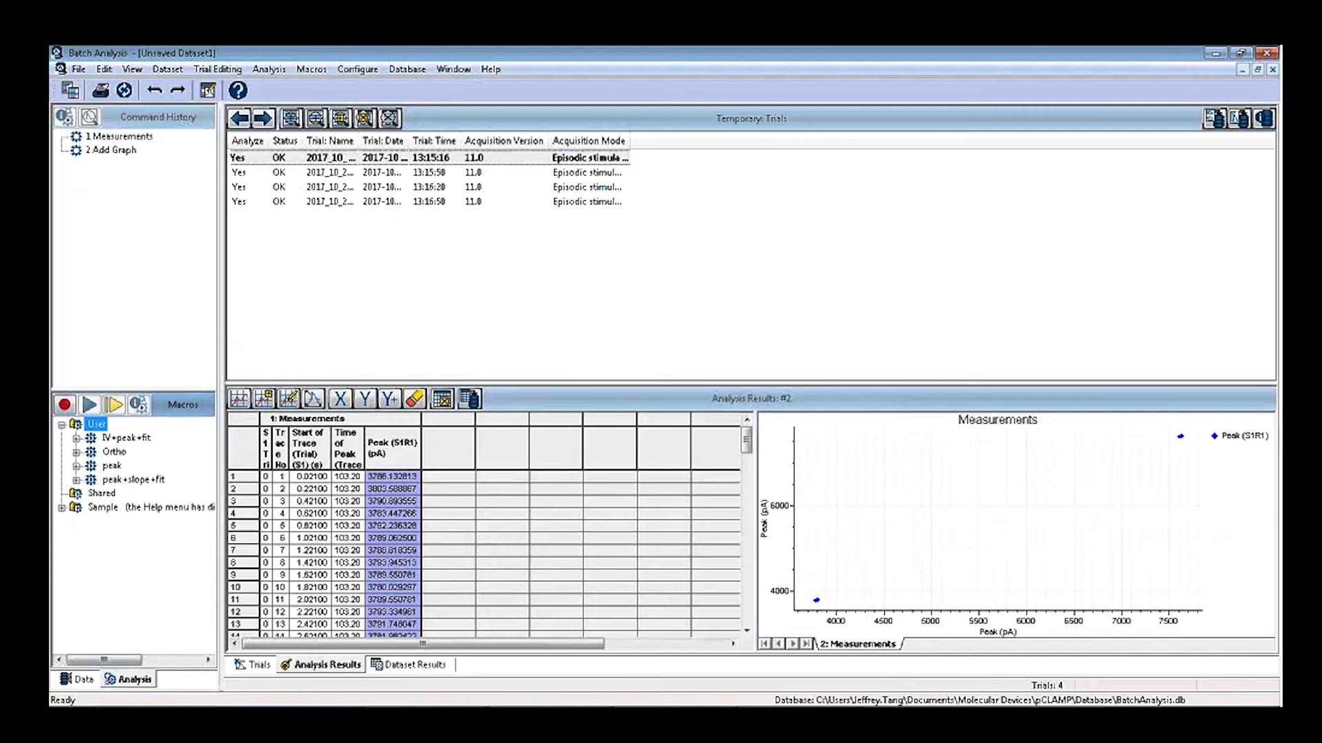
# Check the peak measurements of the other three 2017-10-26 trials one after another
pyautogui.click(330, 173)
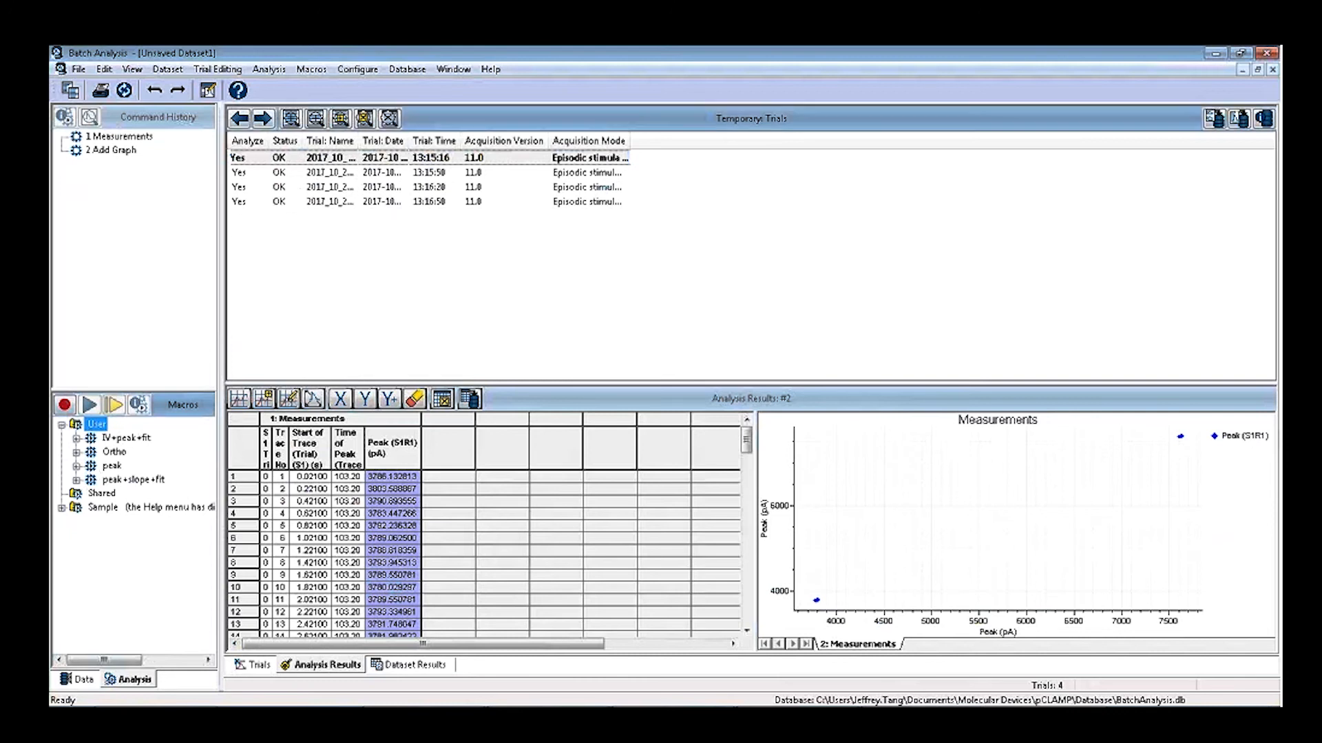
pyautogui.click(329, 187)
pyautogui.click(333, 202)
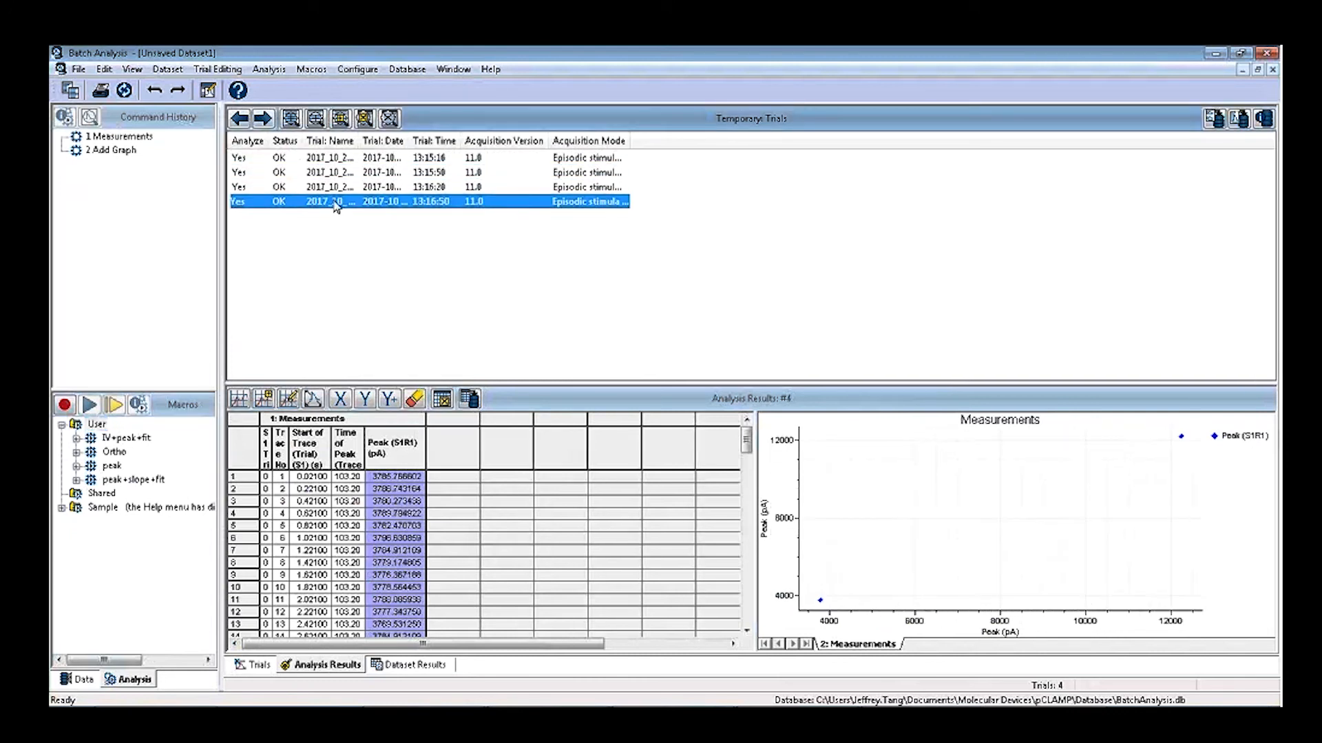
# Add a graph of Peak (S1R1) against Start of Trace (Trial) for the 2017-10-26 trials
pyautogui.click(312, 400)
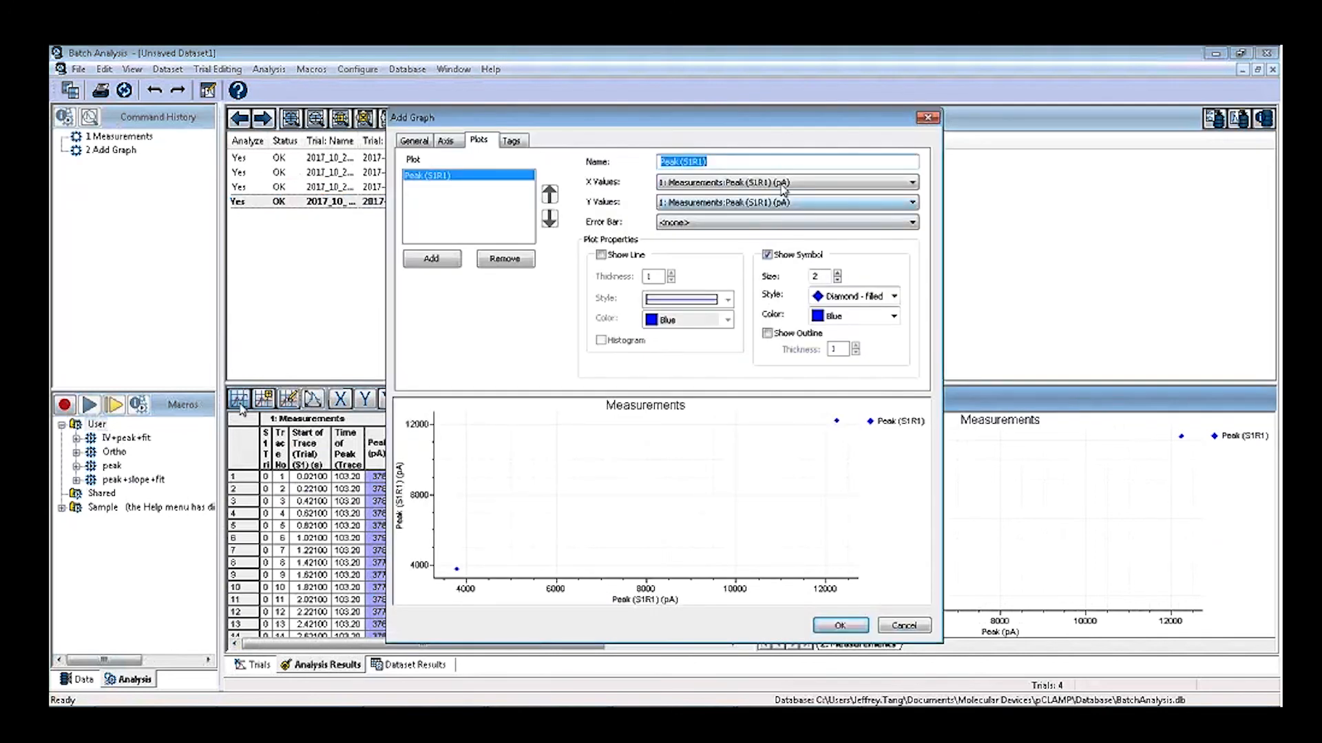
pyautogui.click(784, 184)
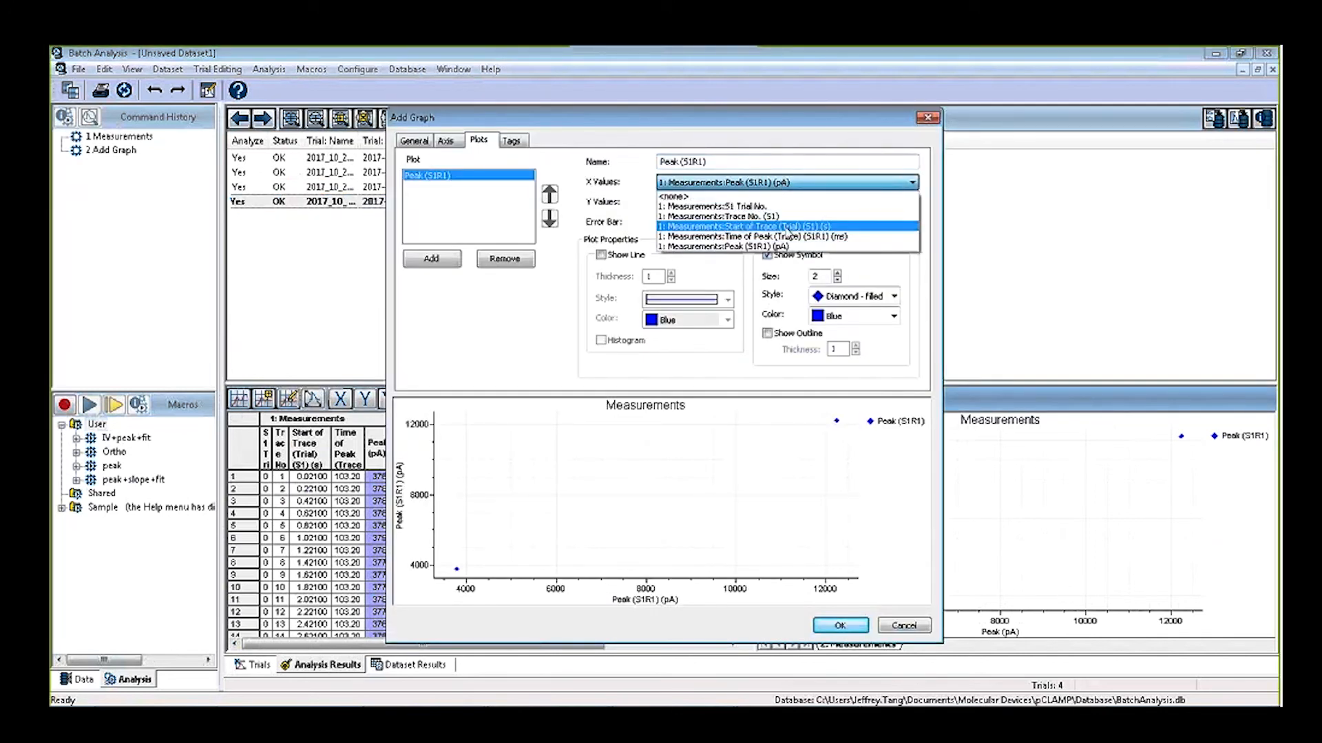
pyautogui.click(787, 228)
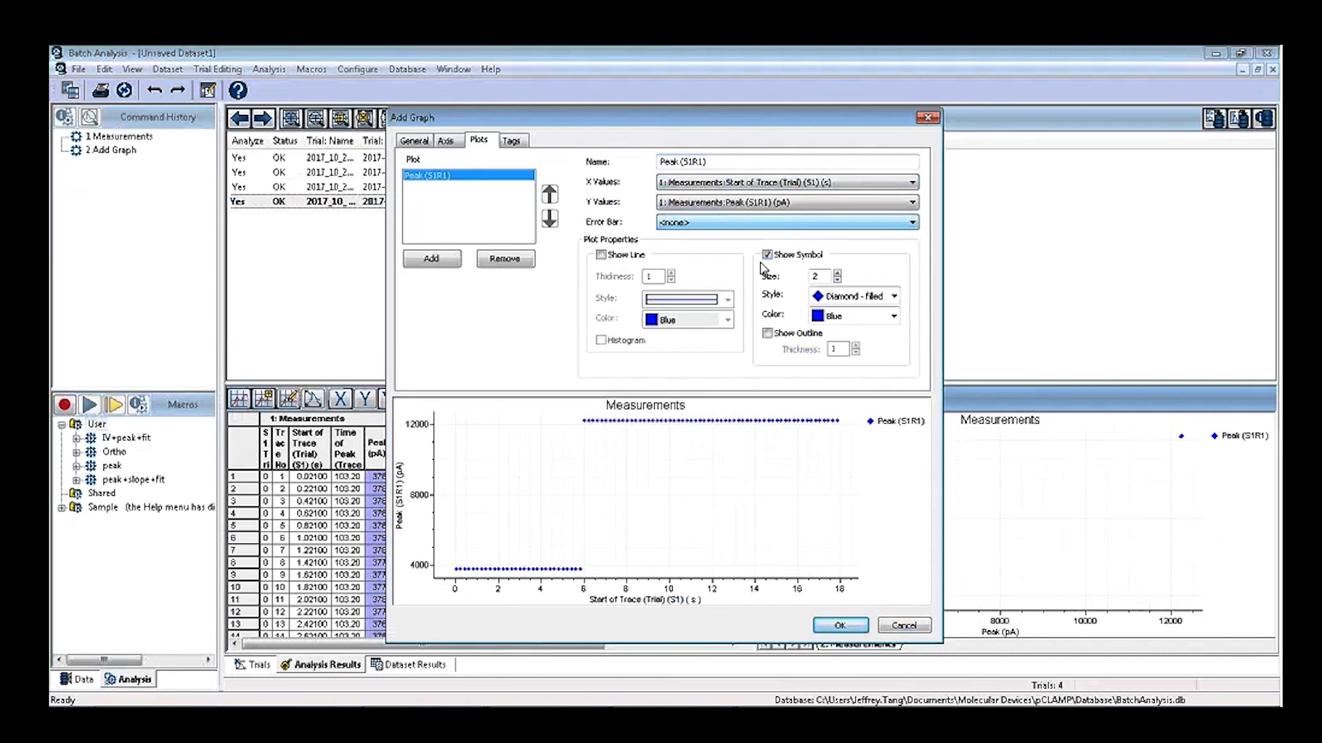
pyautogui.click(841, 625)
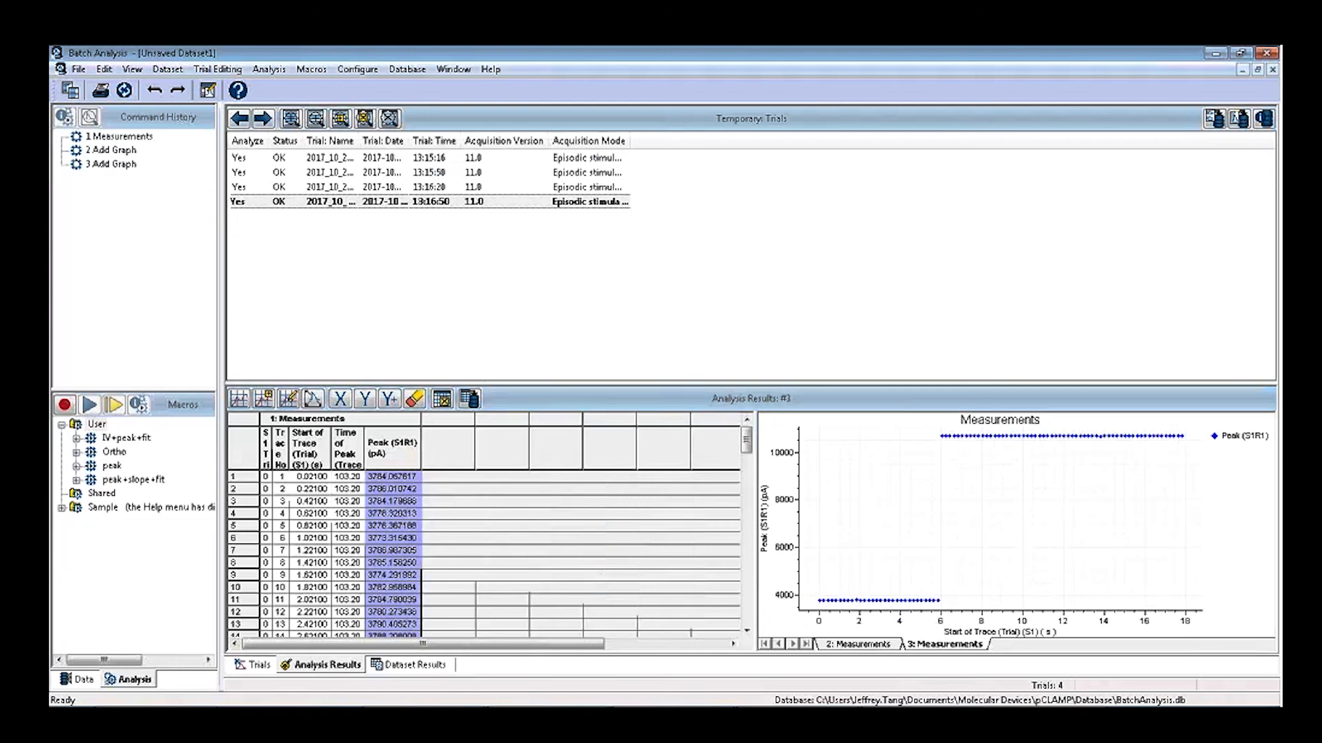
# Compare the graphs of peak against trace start time across the four 2017-10-26 trials
pyautogui.click(397, 158)
pyautogui.click(399, 173)
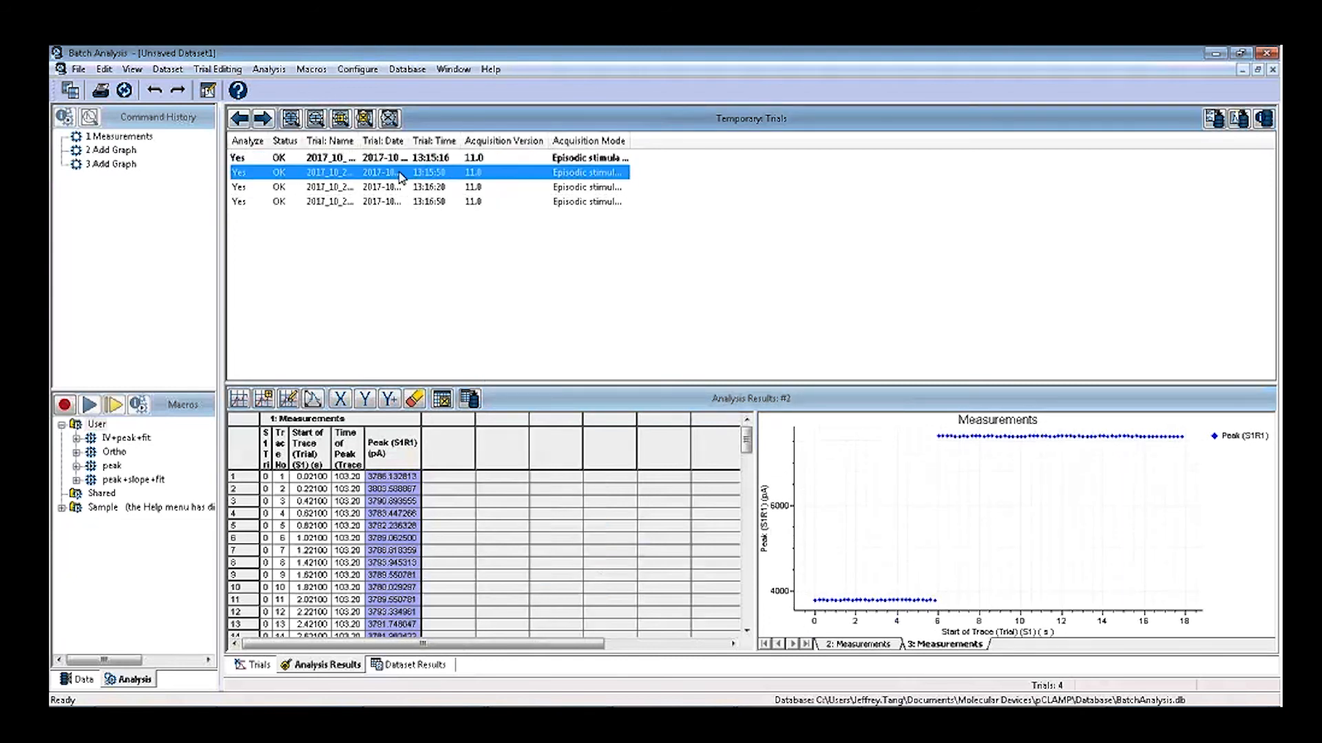
pyautogui.click(403, 188)
pyautogui.click(406, 201)
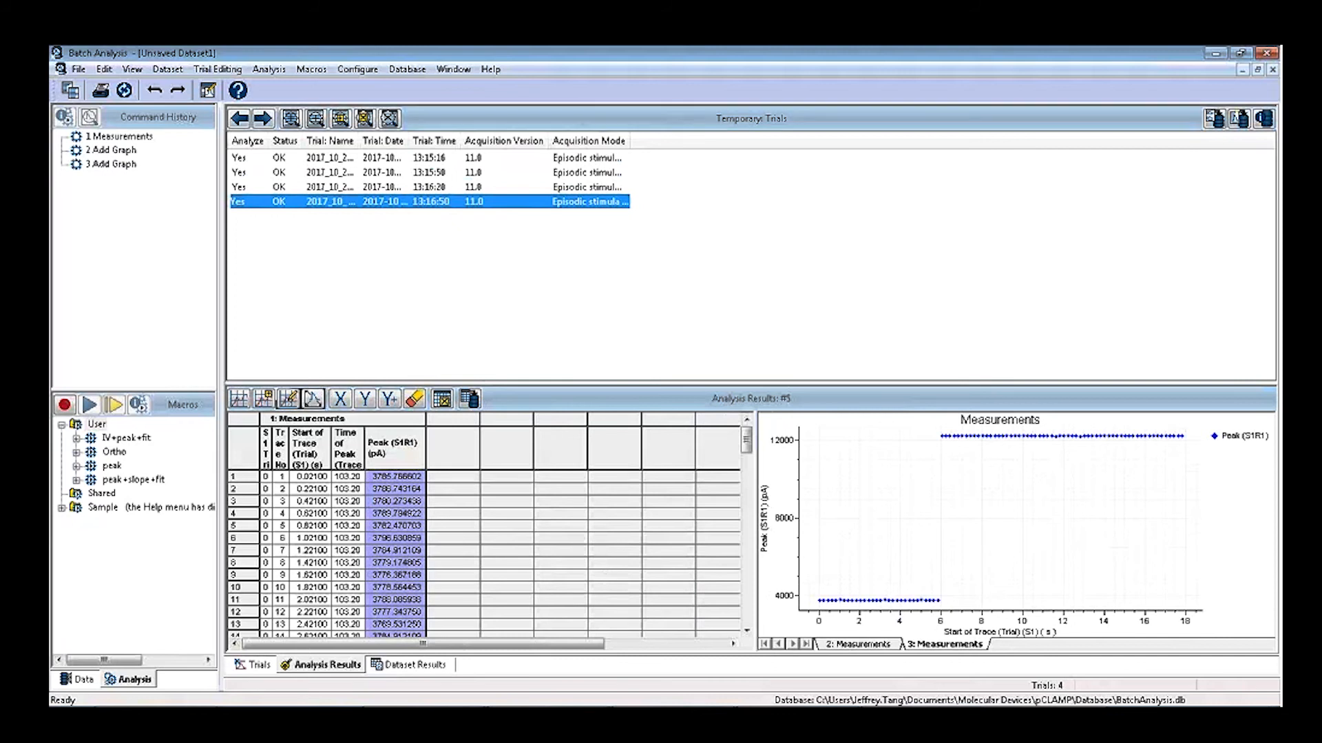
# Load the 2017-09-21 trials without saving the current dataset
pyautogui.click(79, 679)
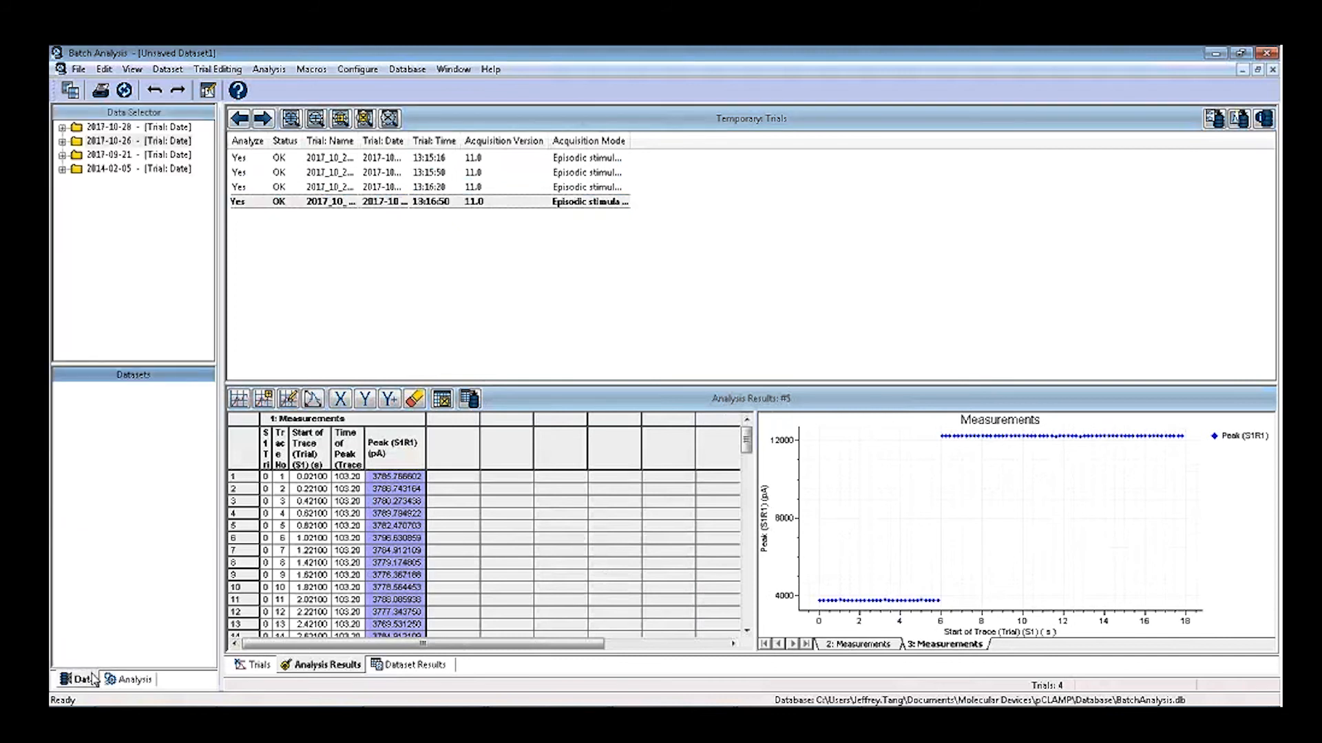
pyautogui.click(127, 156)
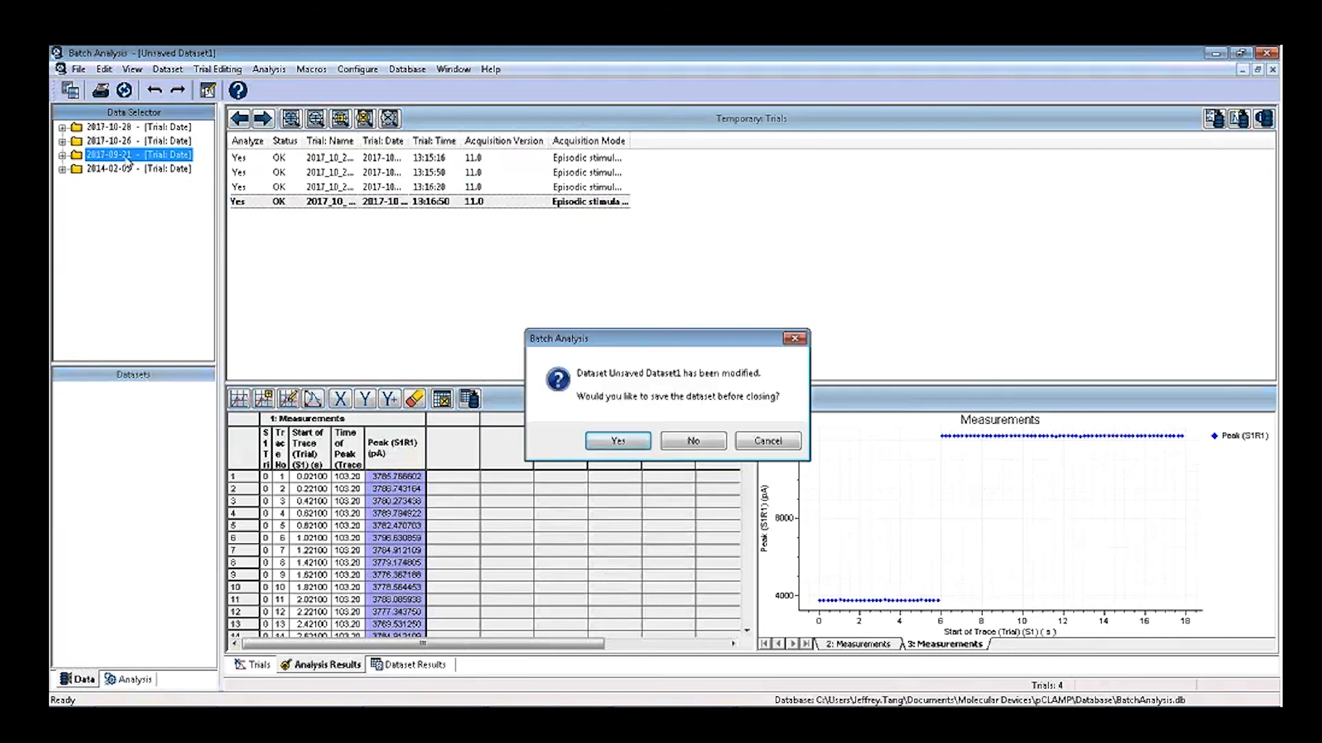
pyautogui.click(688, 437)
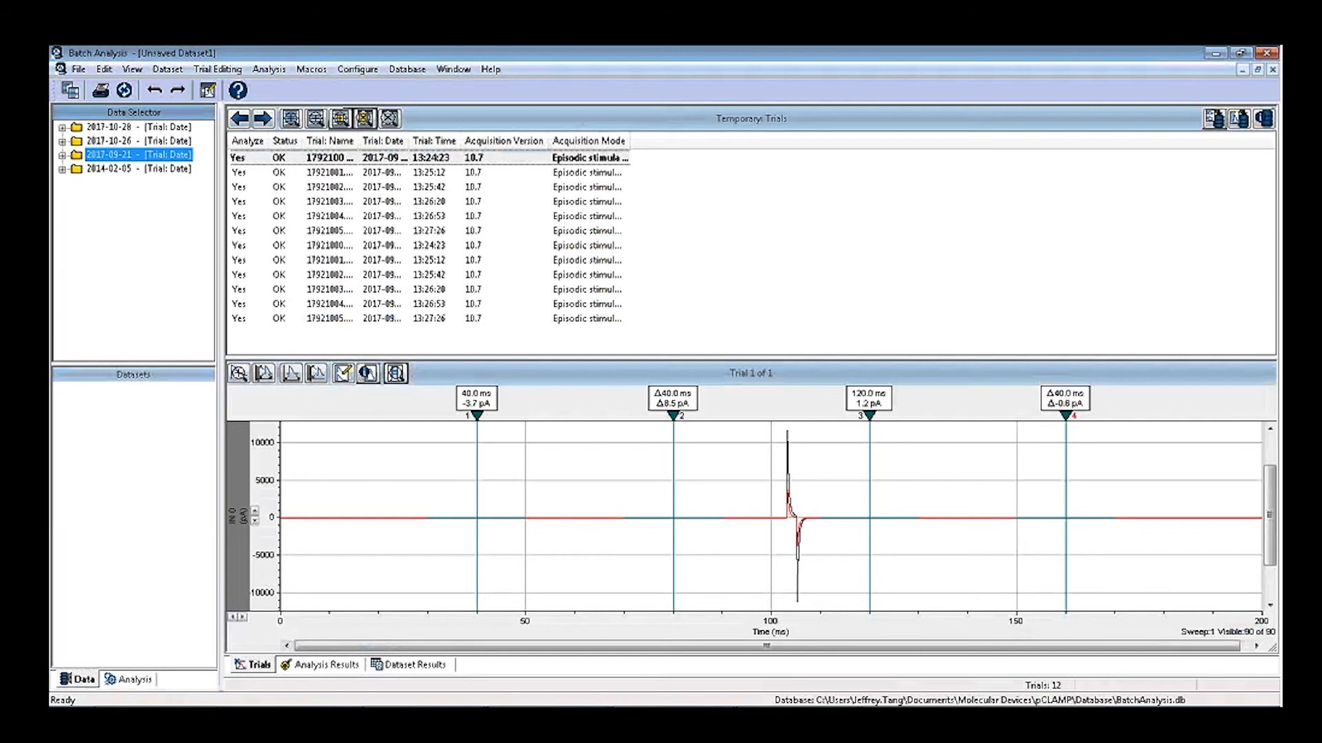
# Run the peak macro on the 2017-09-21 trials and add a graph of Peak (S1R1) against Start of Trace (Trial)
pyautogui.click(128, 679)
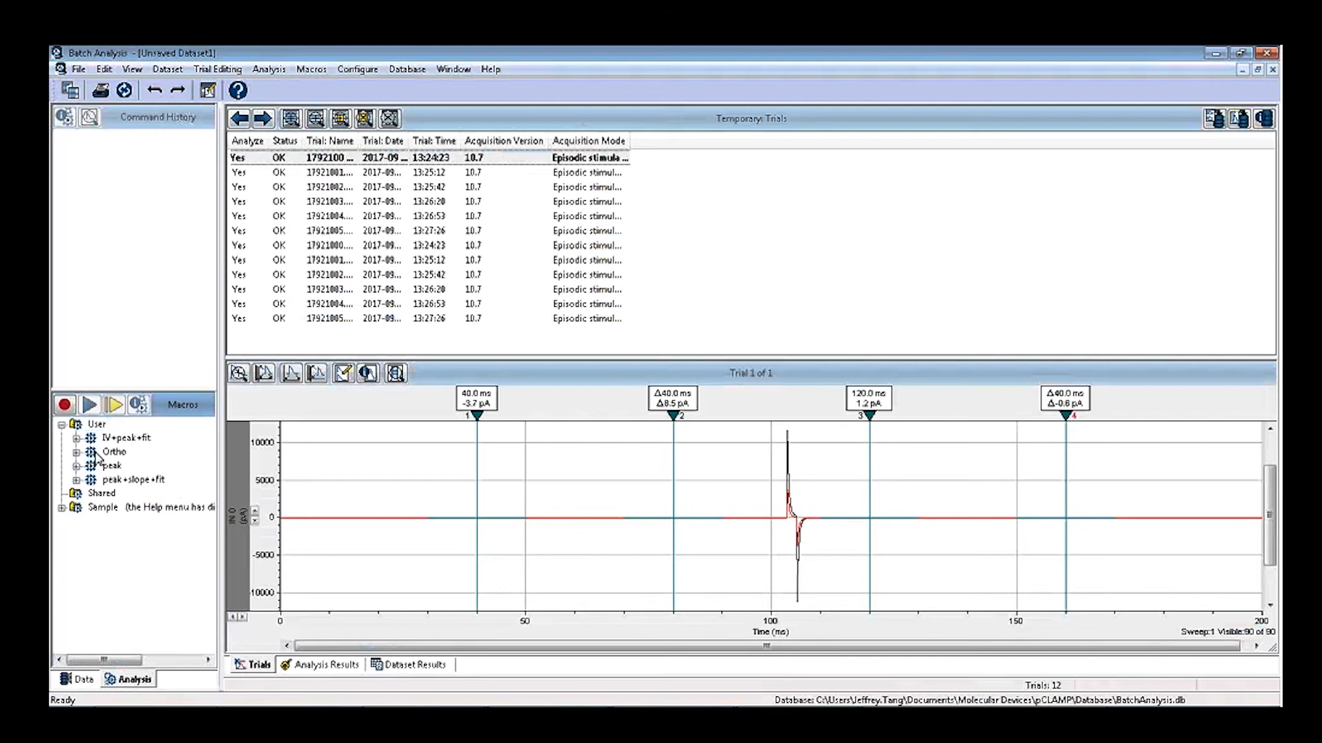
pyautogui.click(90, 407)
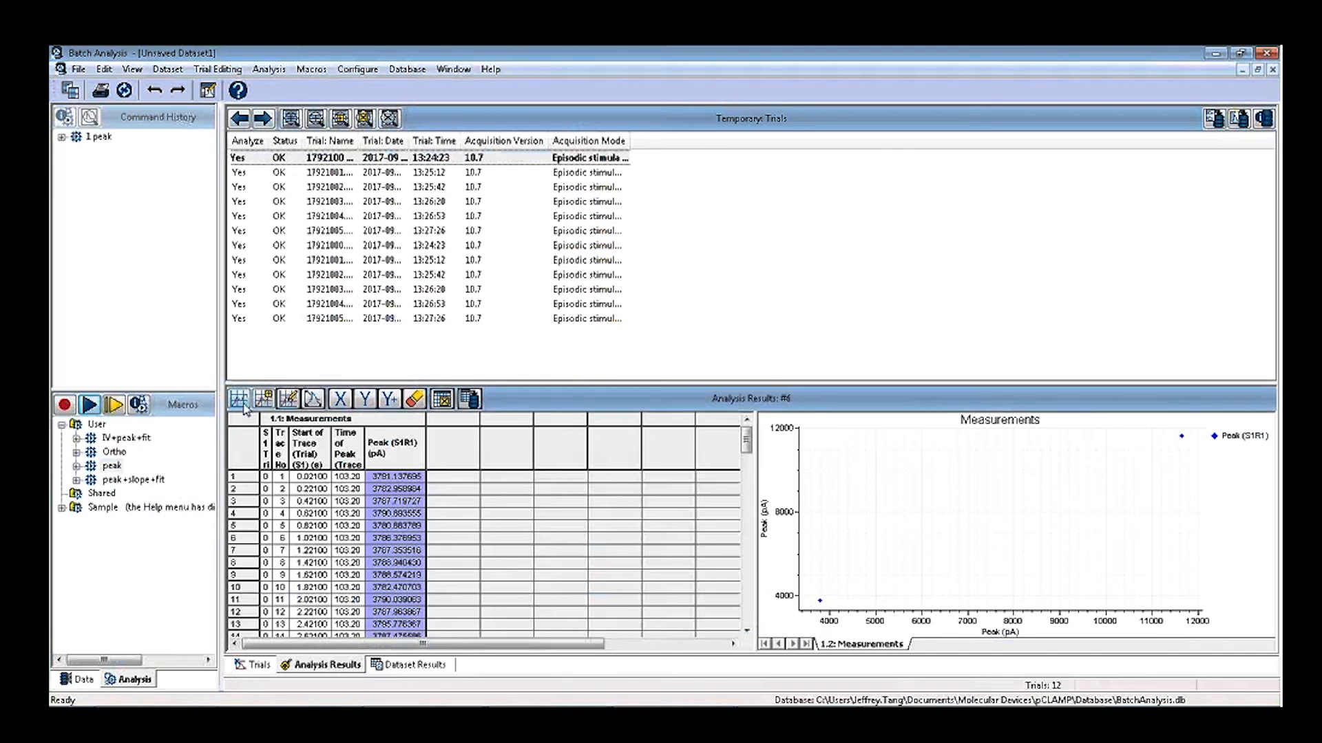
pyautogui.click(791, 183)
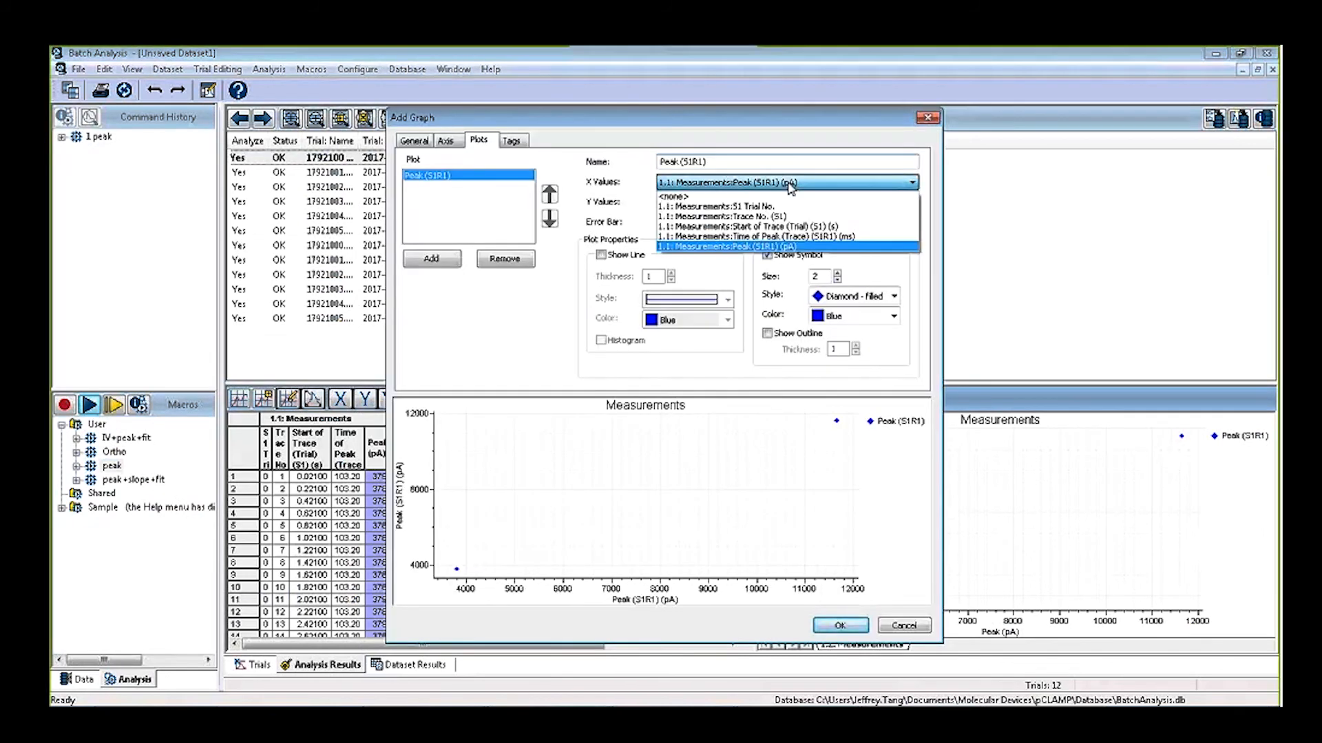
pyautogui.click(793, 226)
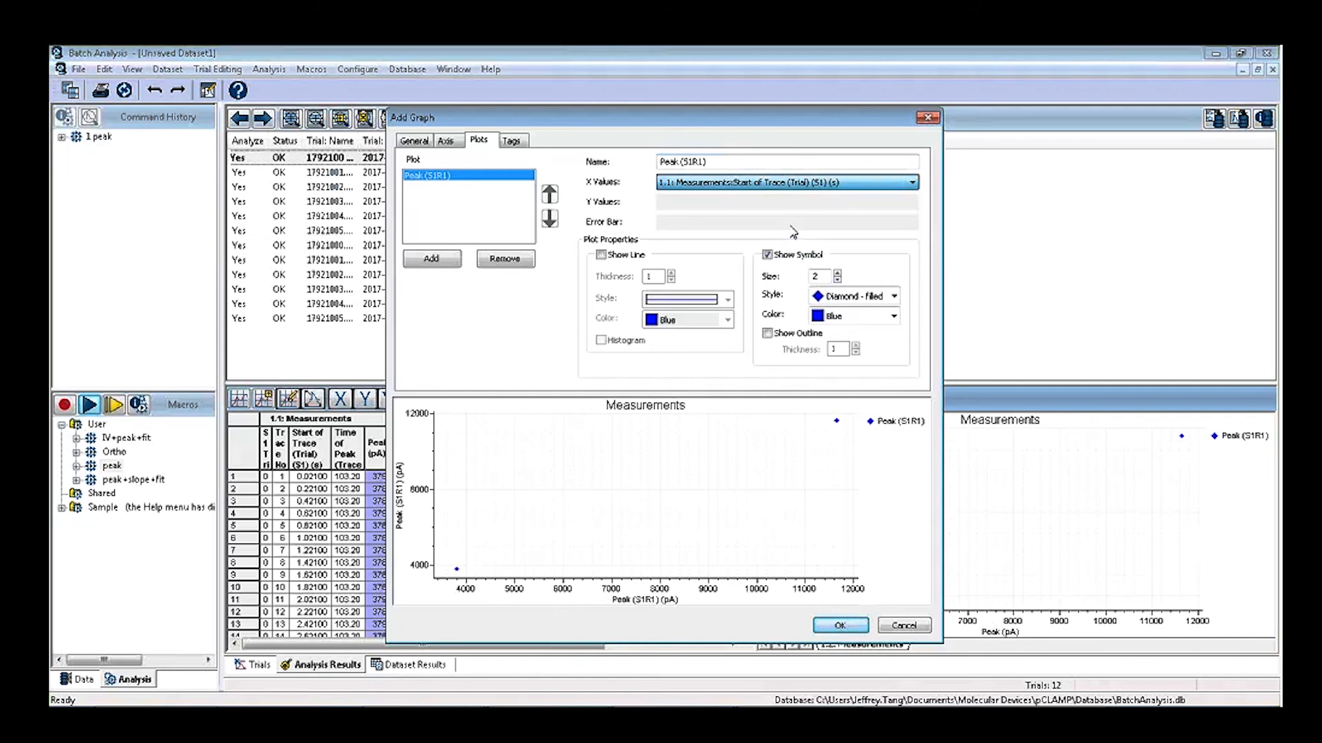
pyautogui.click(840, 627)
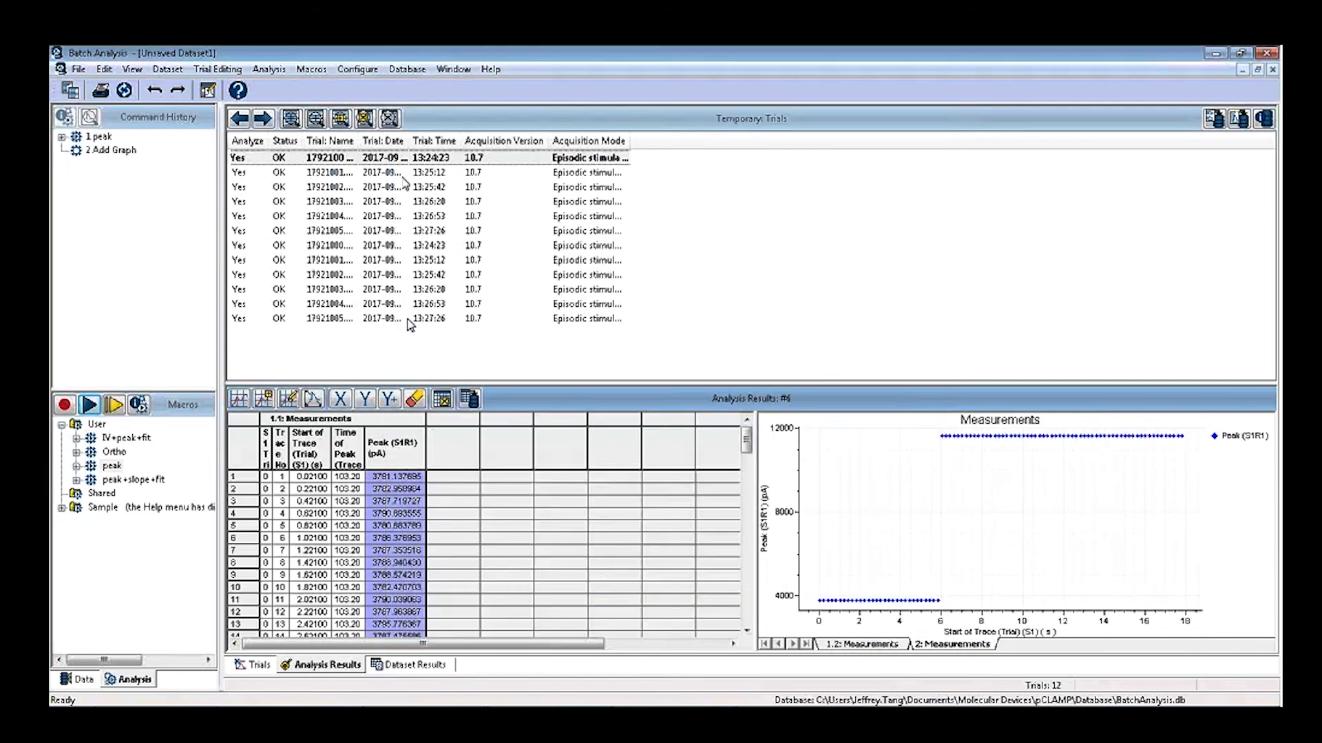
# Compare the peak measurements and graphs of several 2017-09-21 trials down to the last one in the list
pyautogui.click(403, 202)
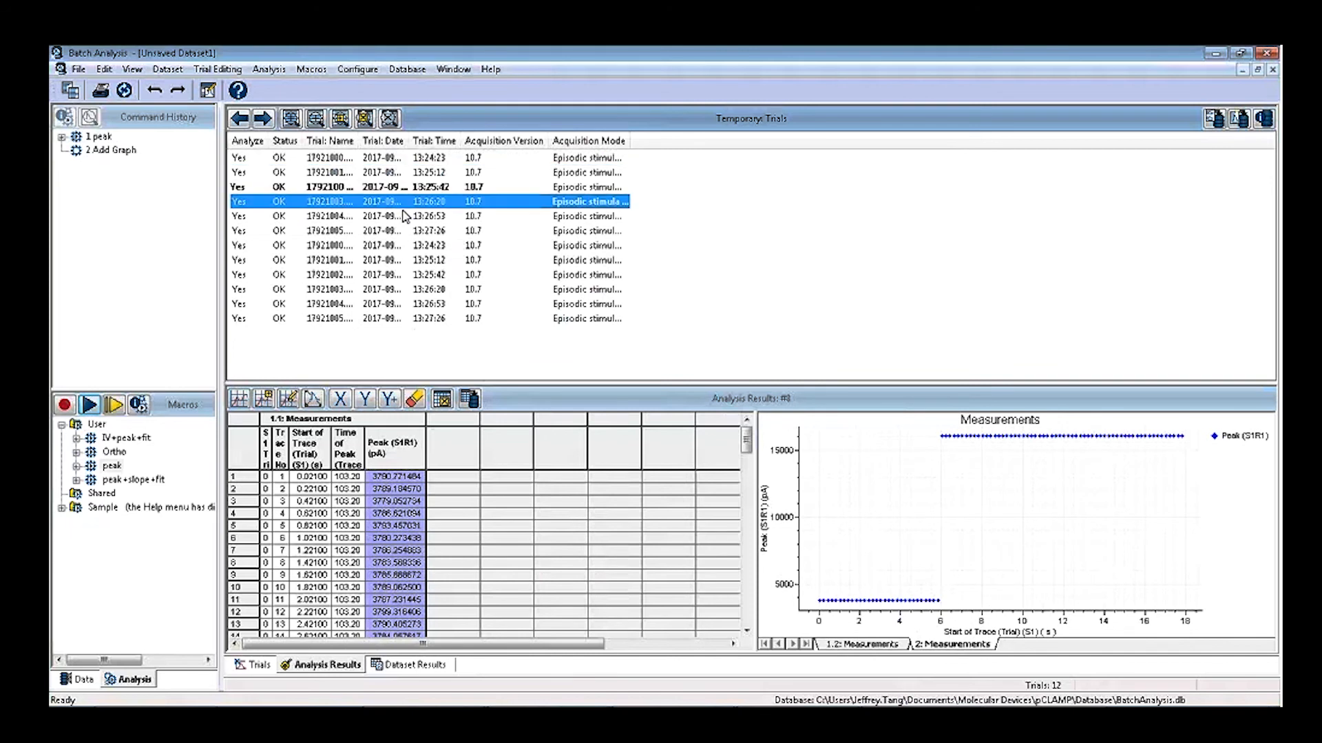
pyautogui.click(402, 231)
pyautogui.click(399, 274)
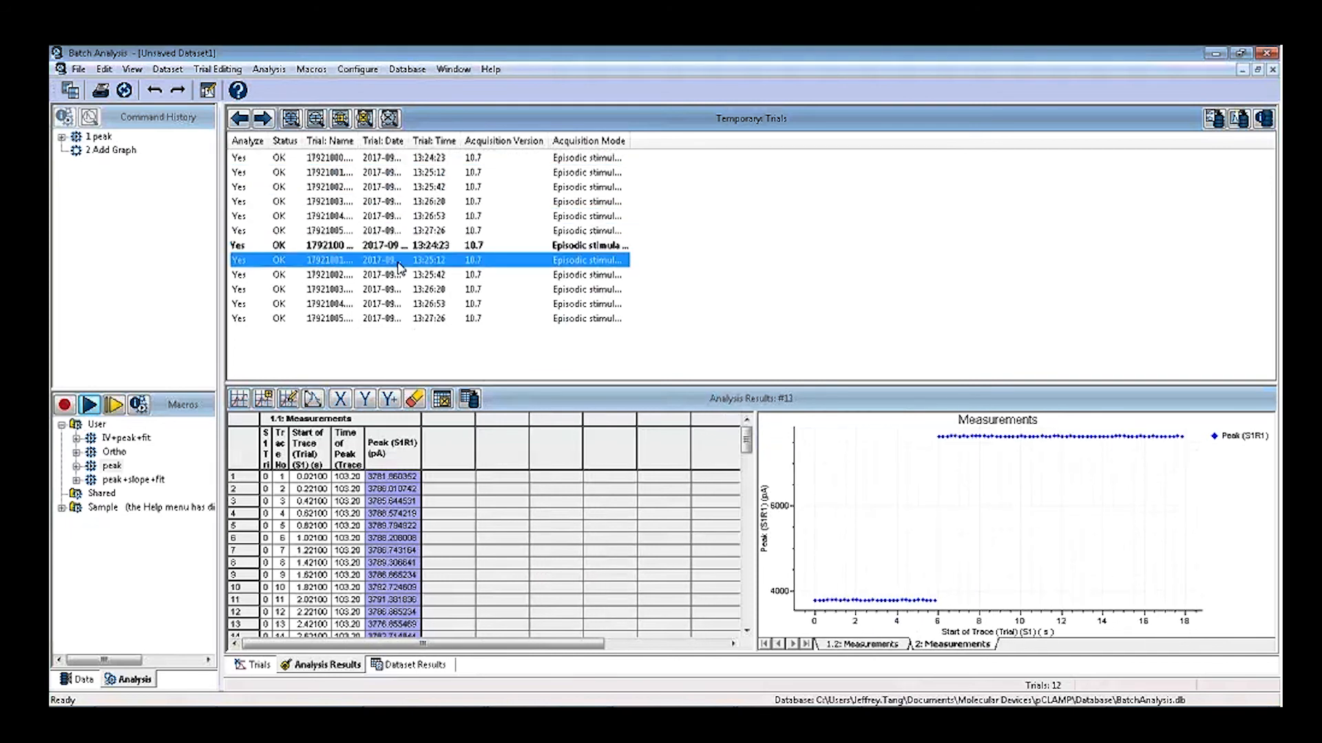
pyautogui.click(397, 290)
pyautogui.click(395, 319)
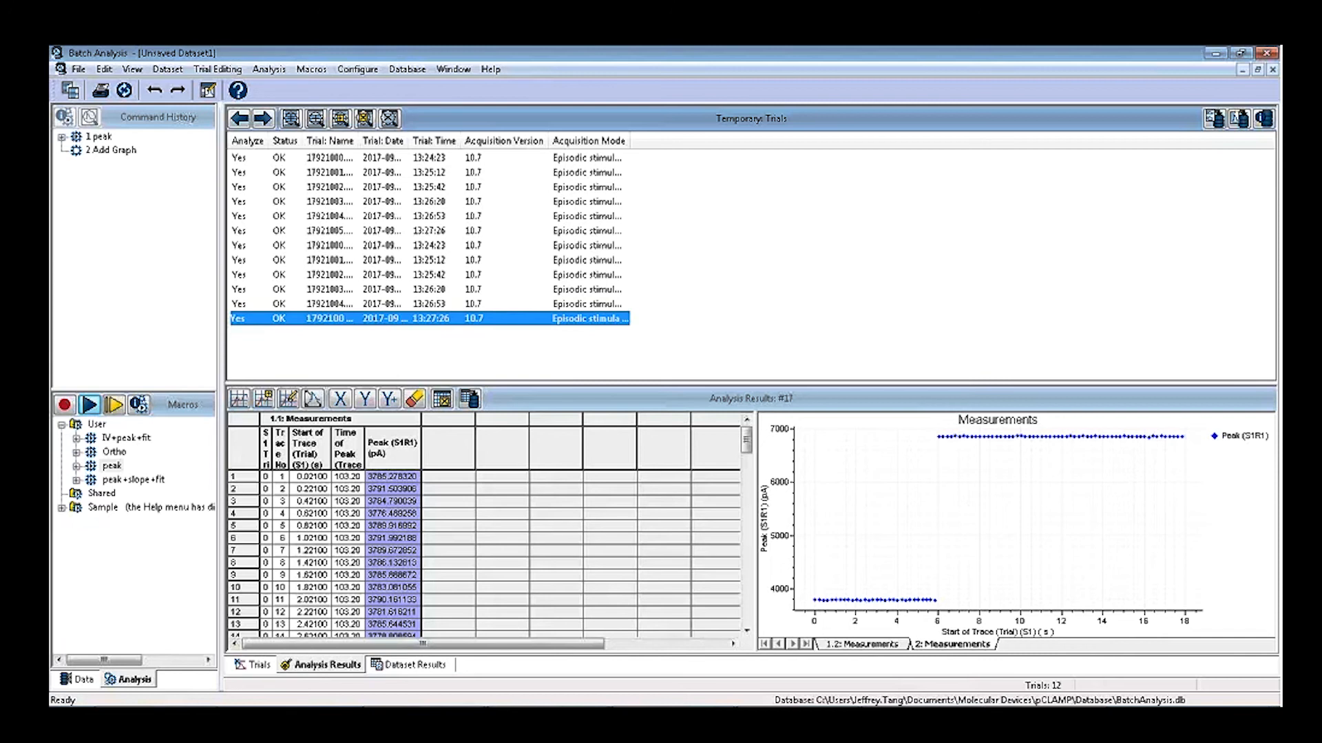
# Export the analysis results and dataset results in Excel (xls) format, with the files opened after exporting
pyautogui.keyDown('ctrl'); pyautogui.click(336, 162); pyautogui.keyUp('ctrl')
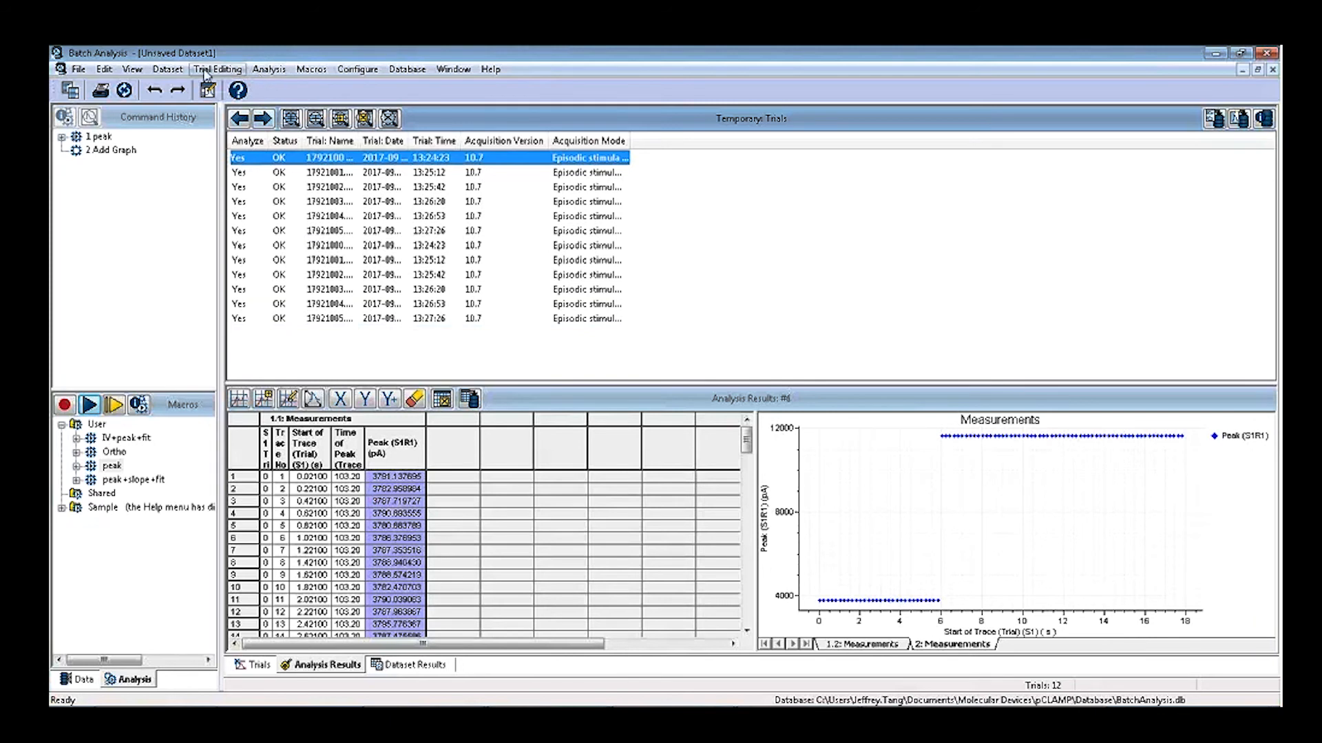
pyautogui.click(263, 72)
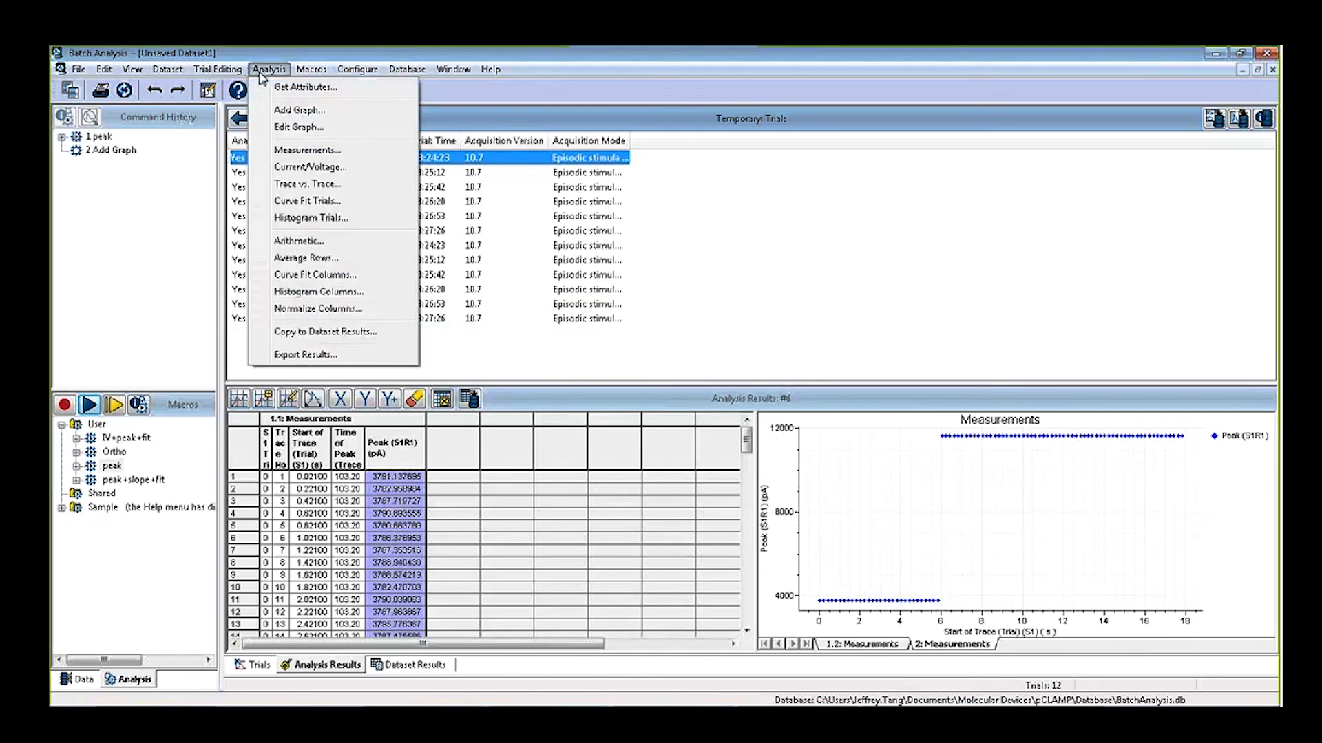
pyautogui.click(322, 356)
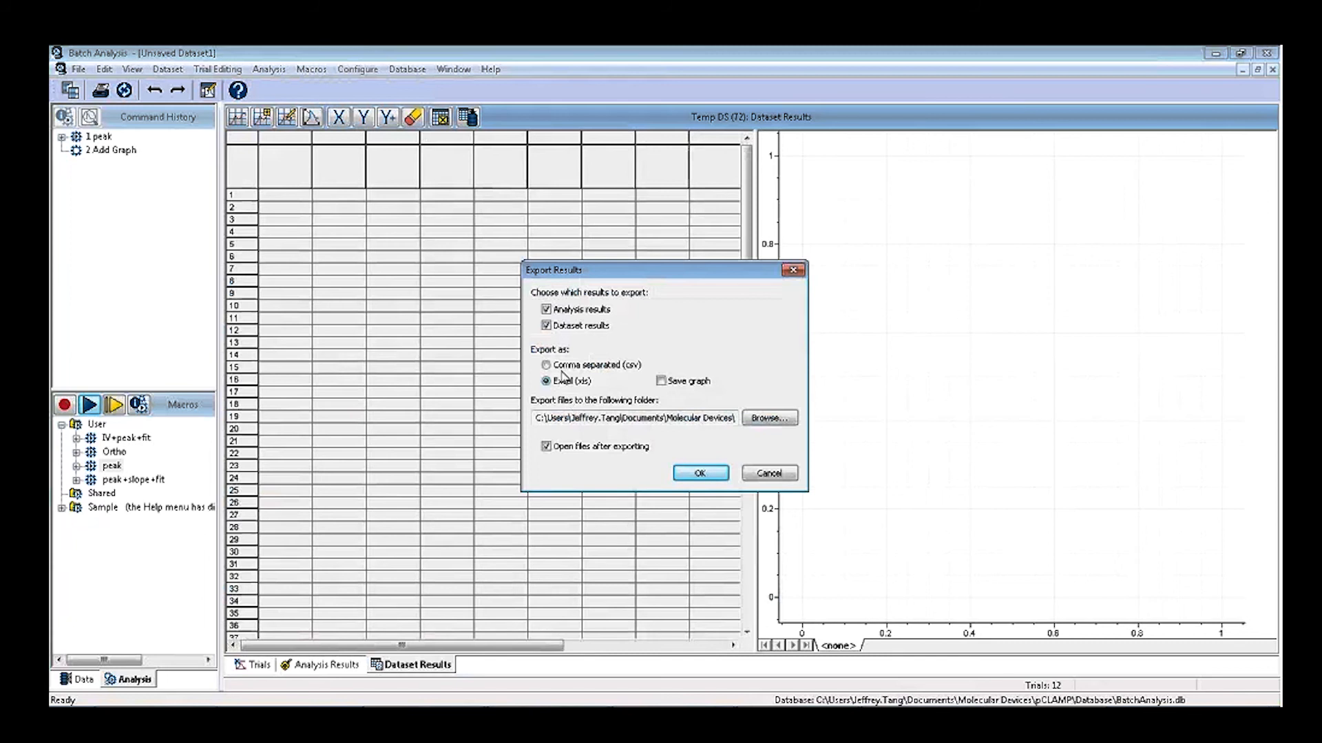
pyautogui.click(558, 367)
pyautogui.click(699, 472)
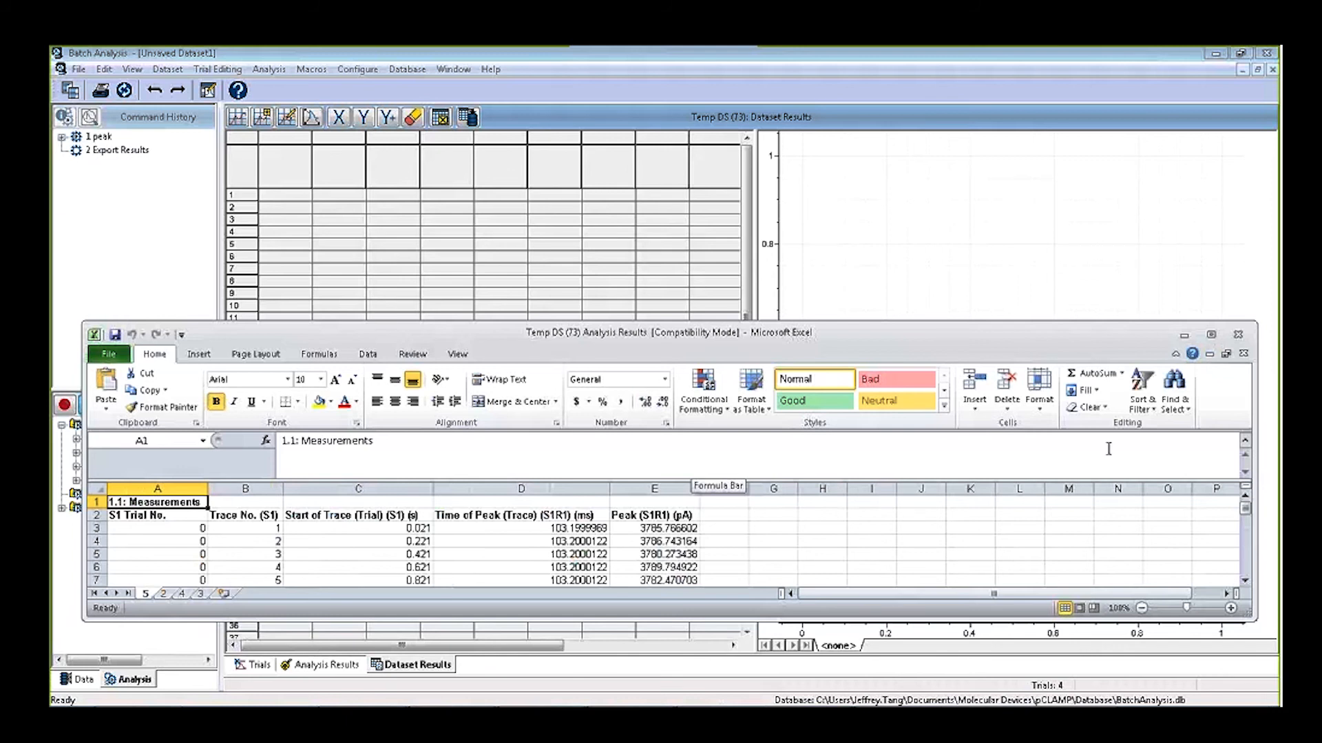
# Enlarge the exported workbook in Excel and compare the peak measurements on its sheets 5, 2, 4 and 3
pyautogui.click(1211, 335)
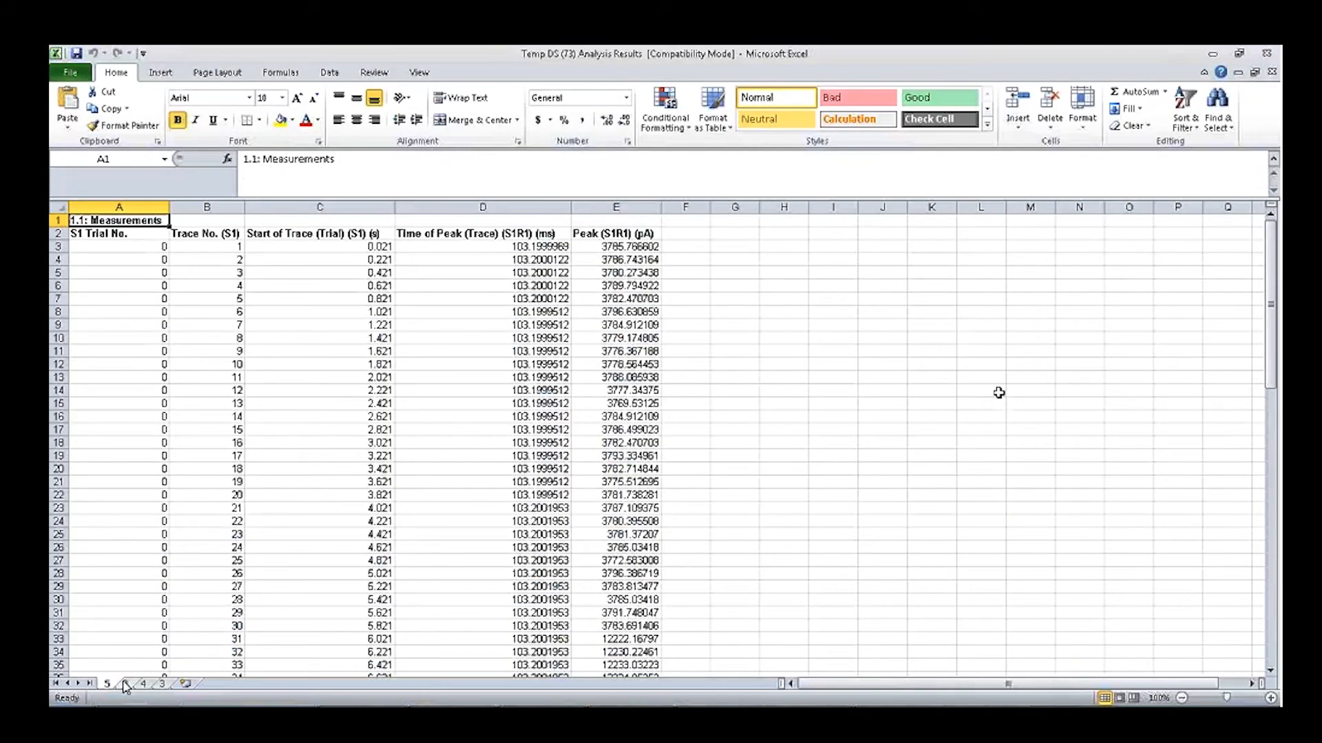
pyautogui.click(126, 685)
pyautogui.click(145, 685)
pyautogui.click(163, 686)
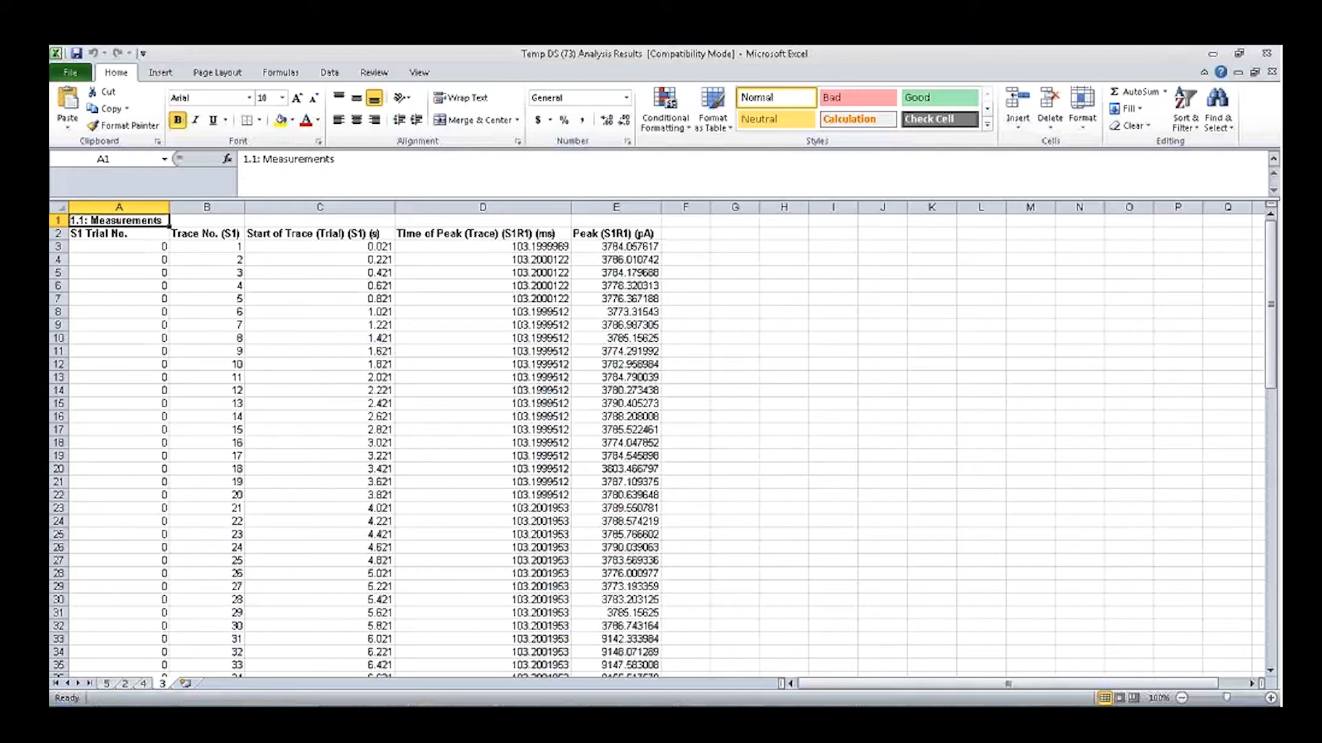
# Switch to the webinar presentation in PowerPoint and start the slide show from the "Batch analysis demo" slide
pyautogui.moveTo(654, 717)
pyautogui.click(688, 681)
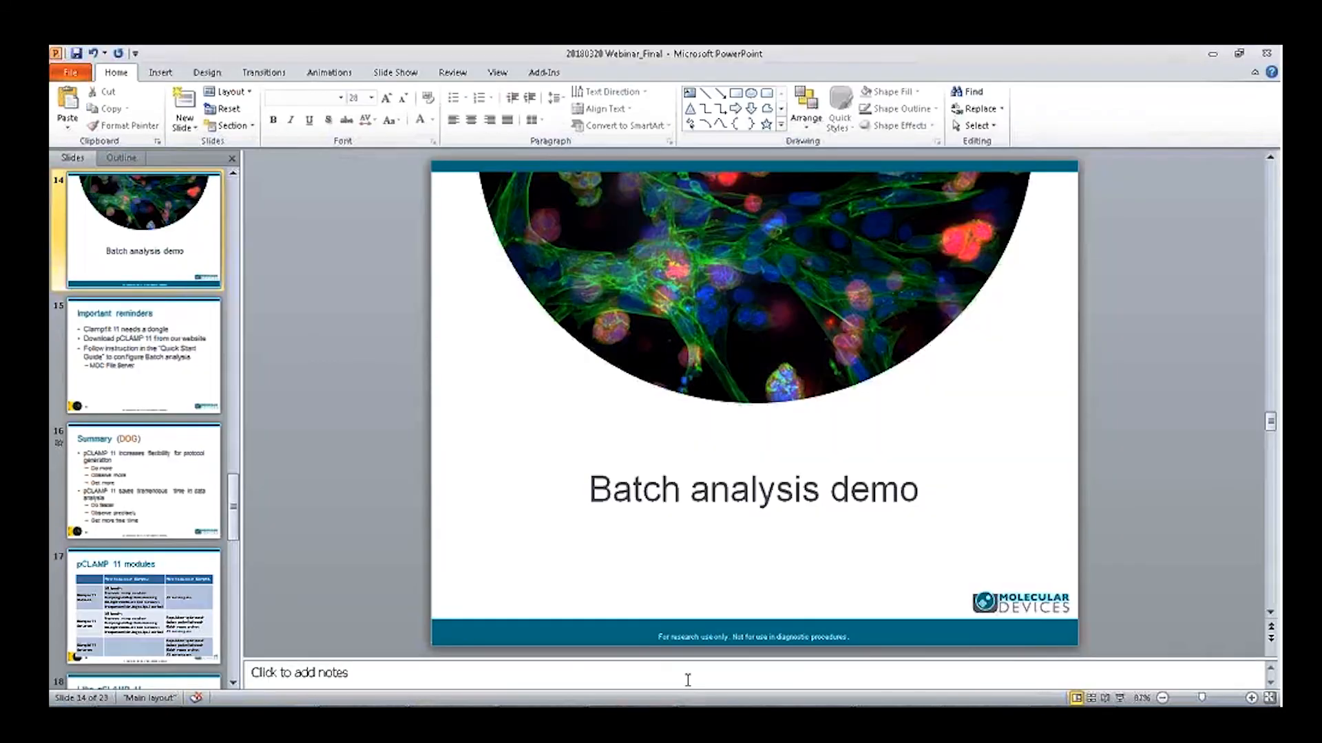
pyautogui.click(1120, 699)
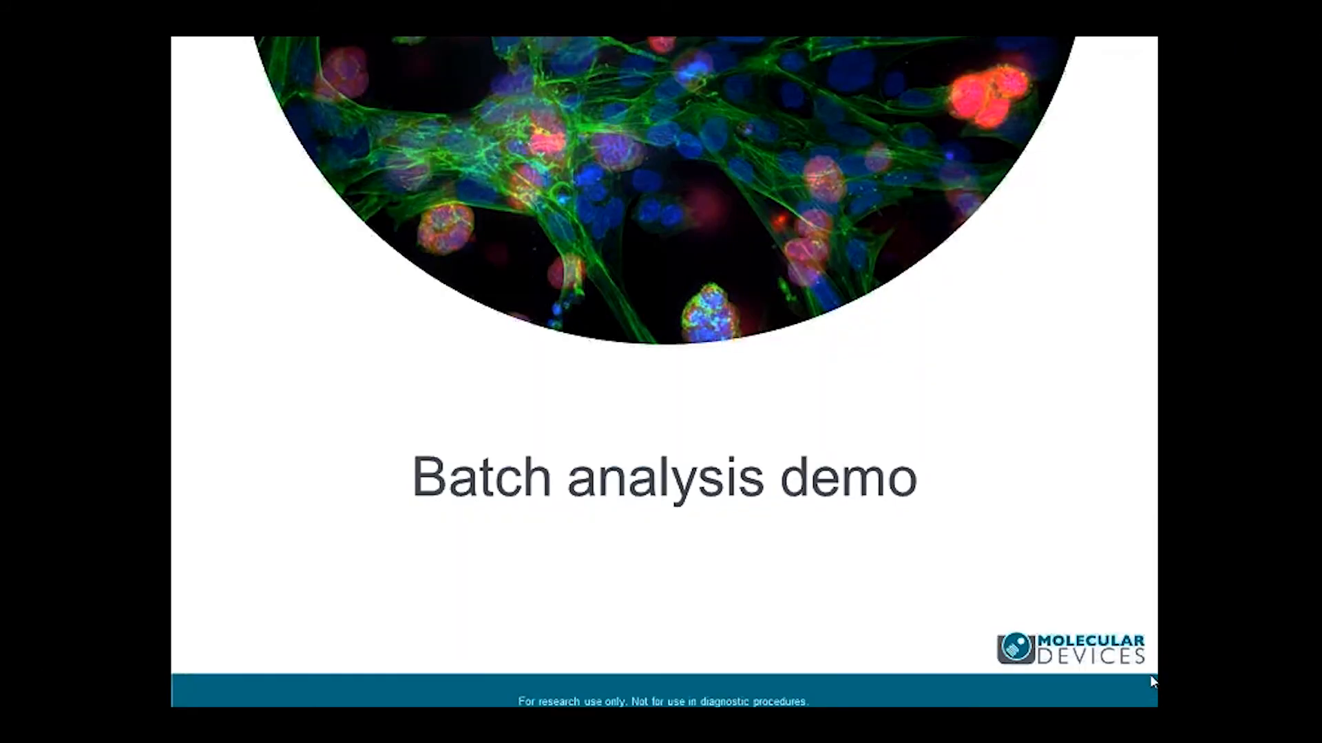